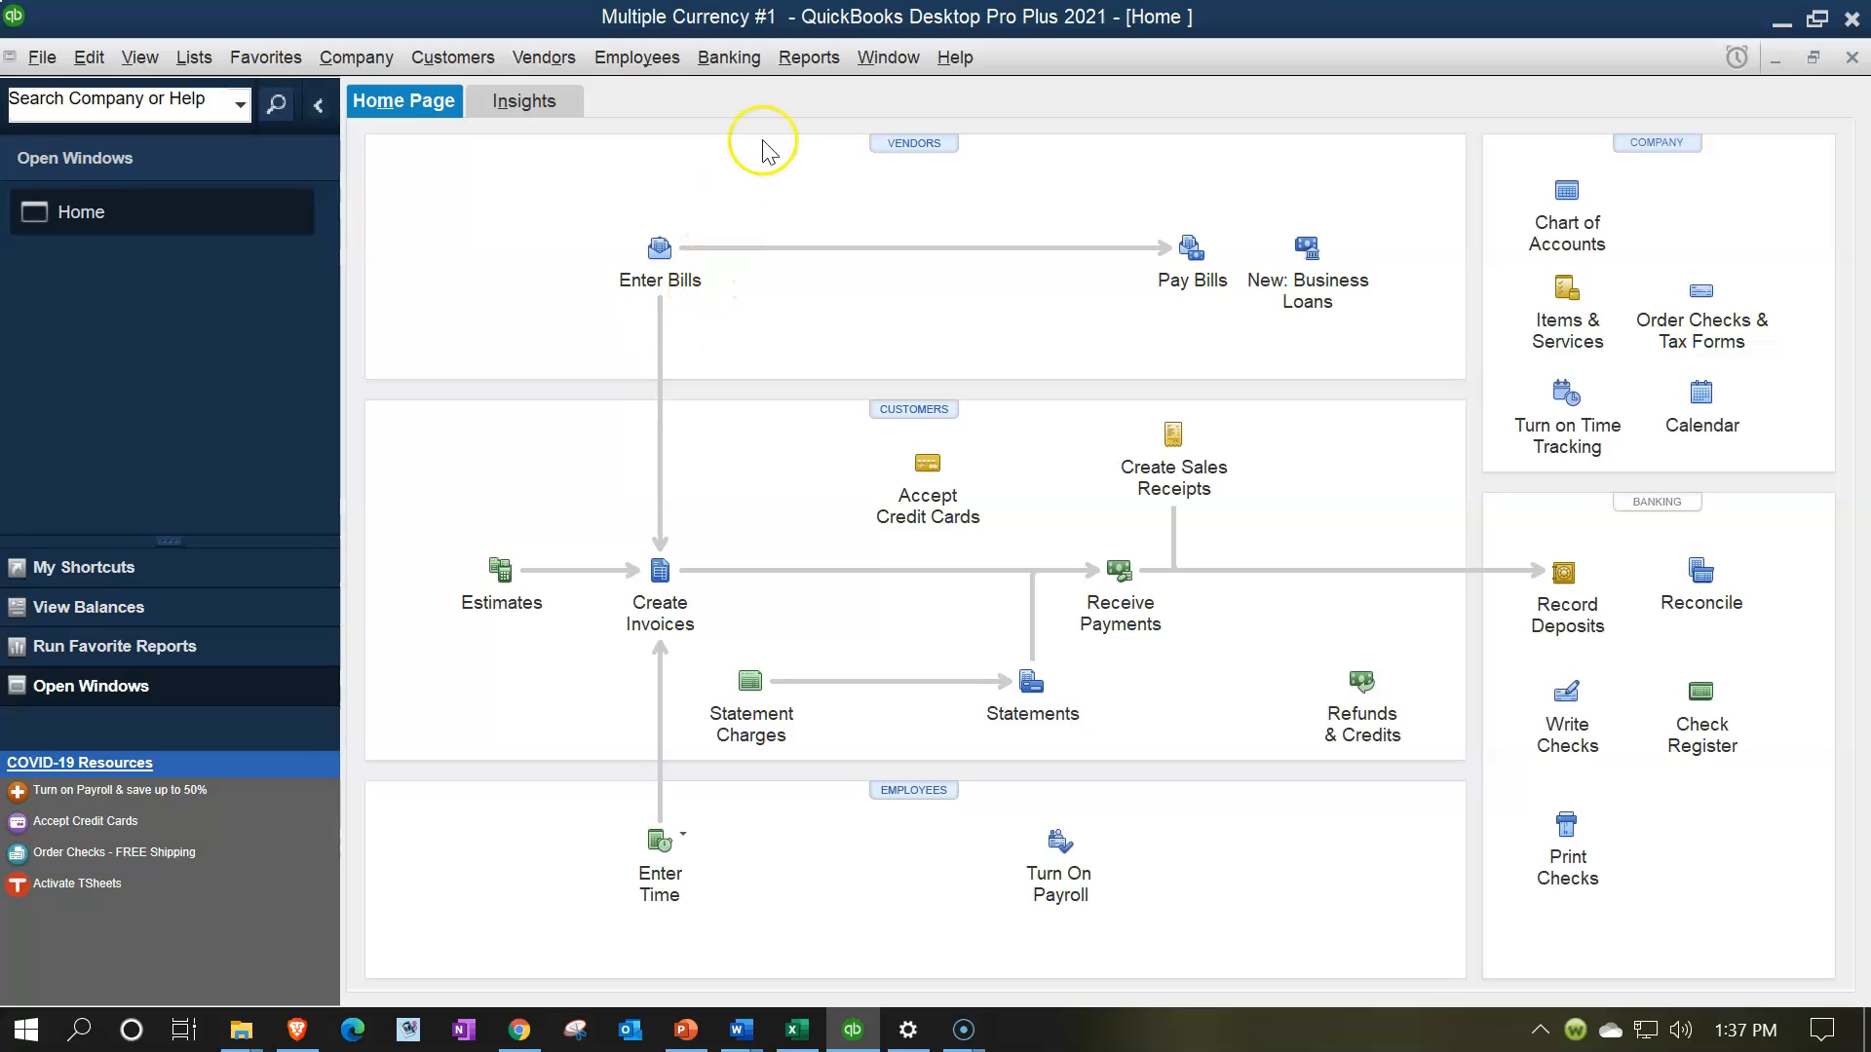
Run the Trial Balance report for the period 01/01/2021 through 12/31/2021
{"action": "left_click", "coordinate": [808, 58]}
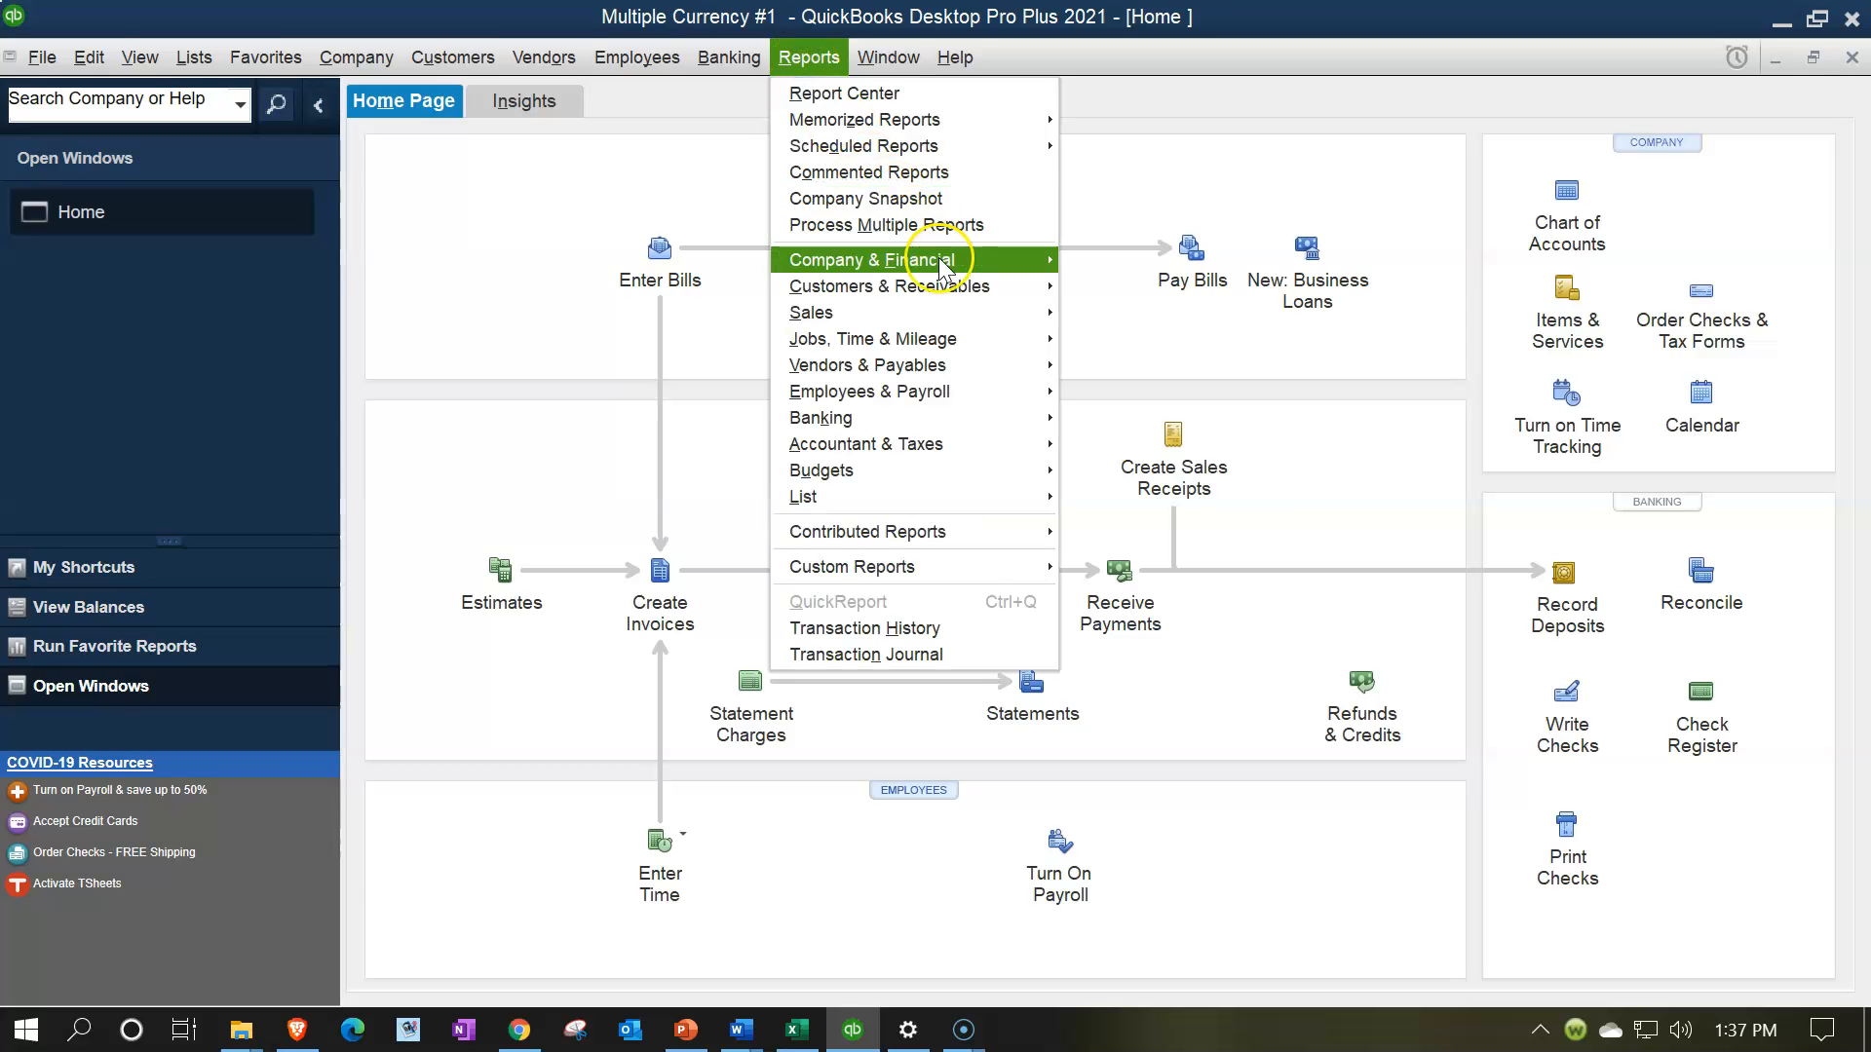
{"action": "mouse_move", "coordinate": [987, 448]}
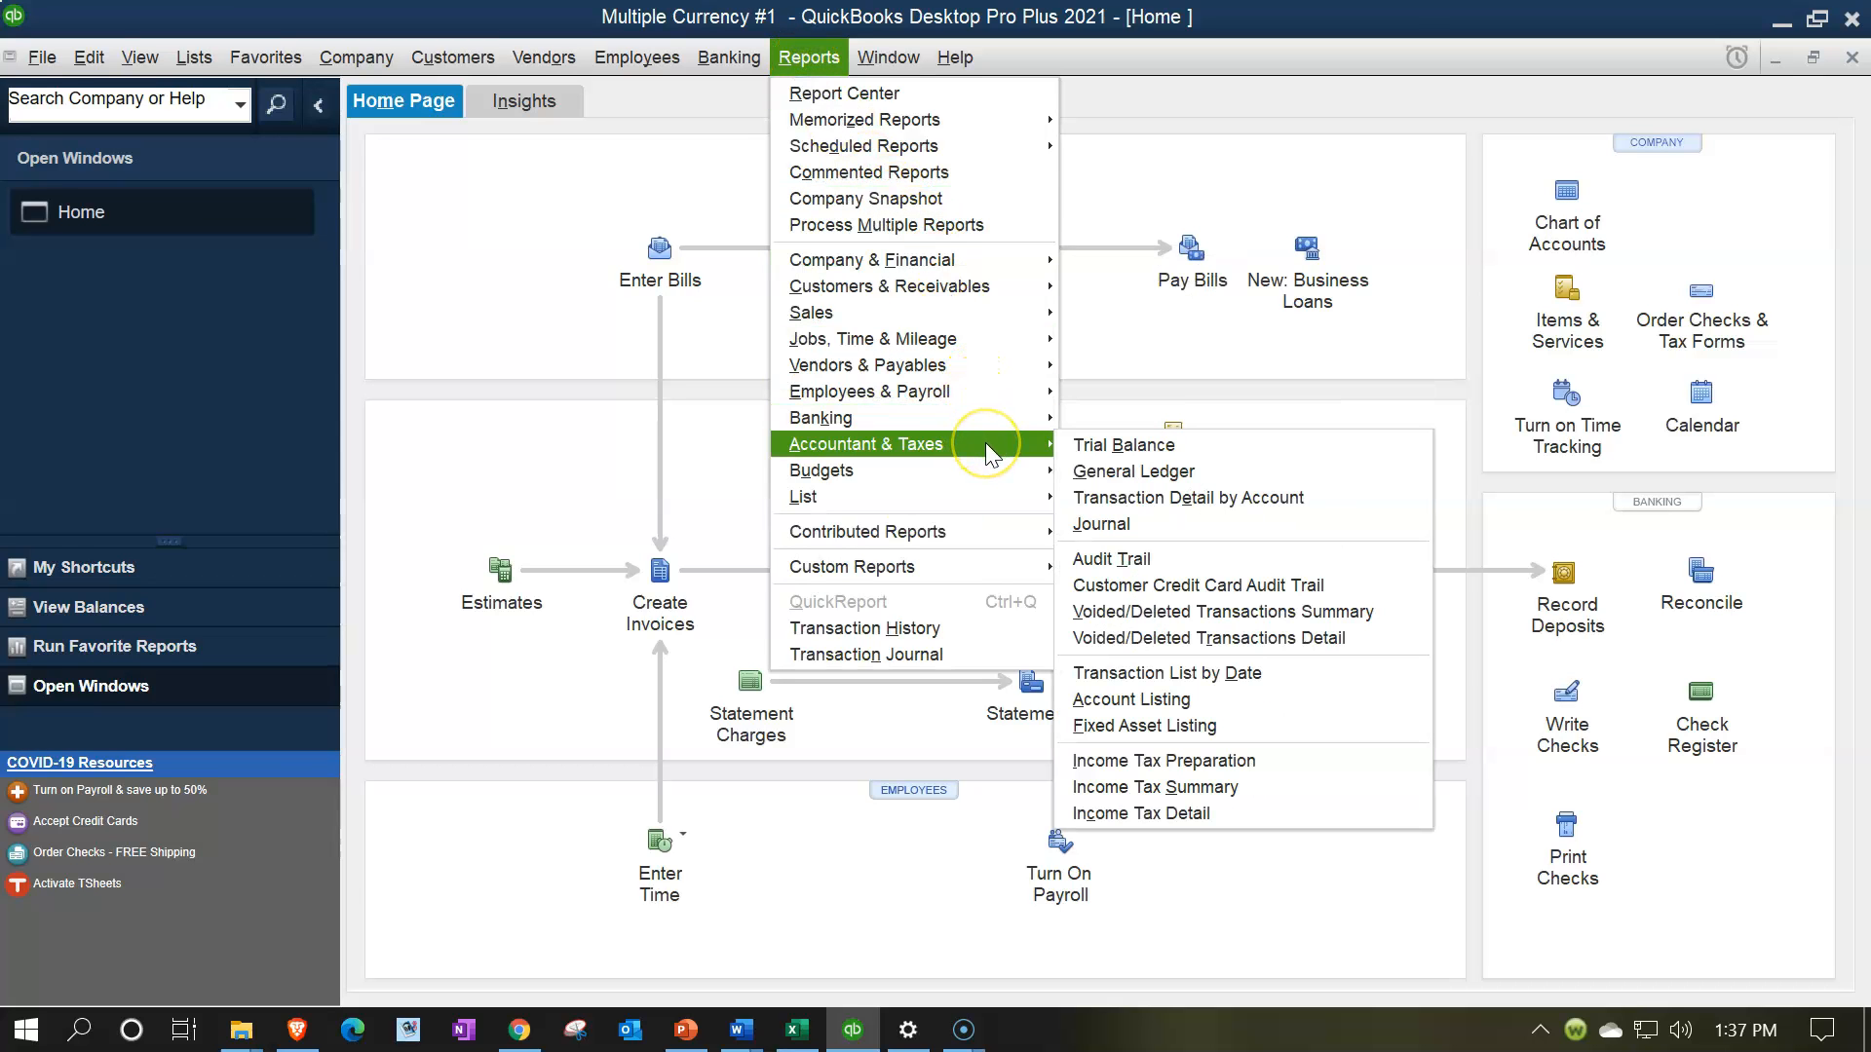
{"action": "left_click", "coordinate": [1102, 451]}
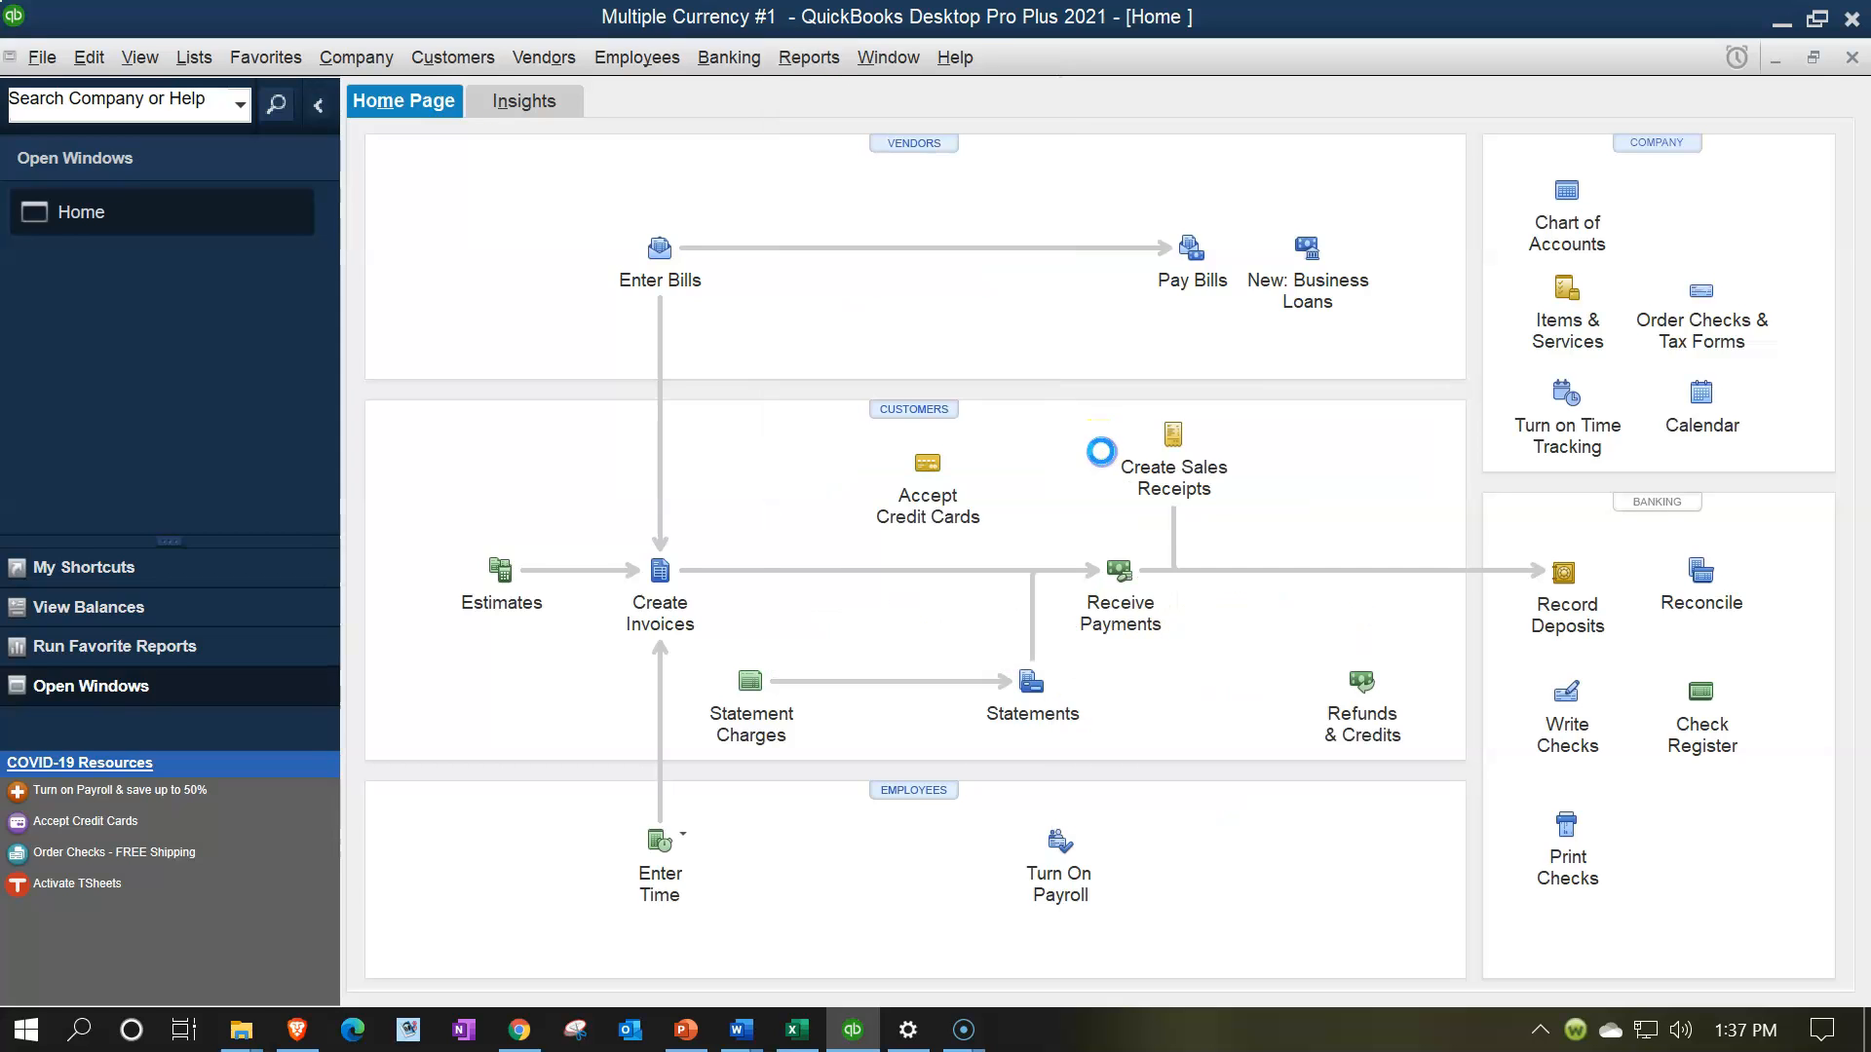
{"action": "key", "text": "Tab"}
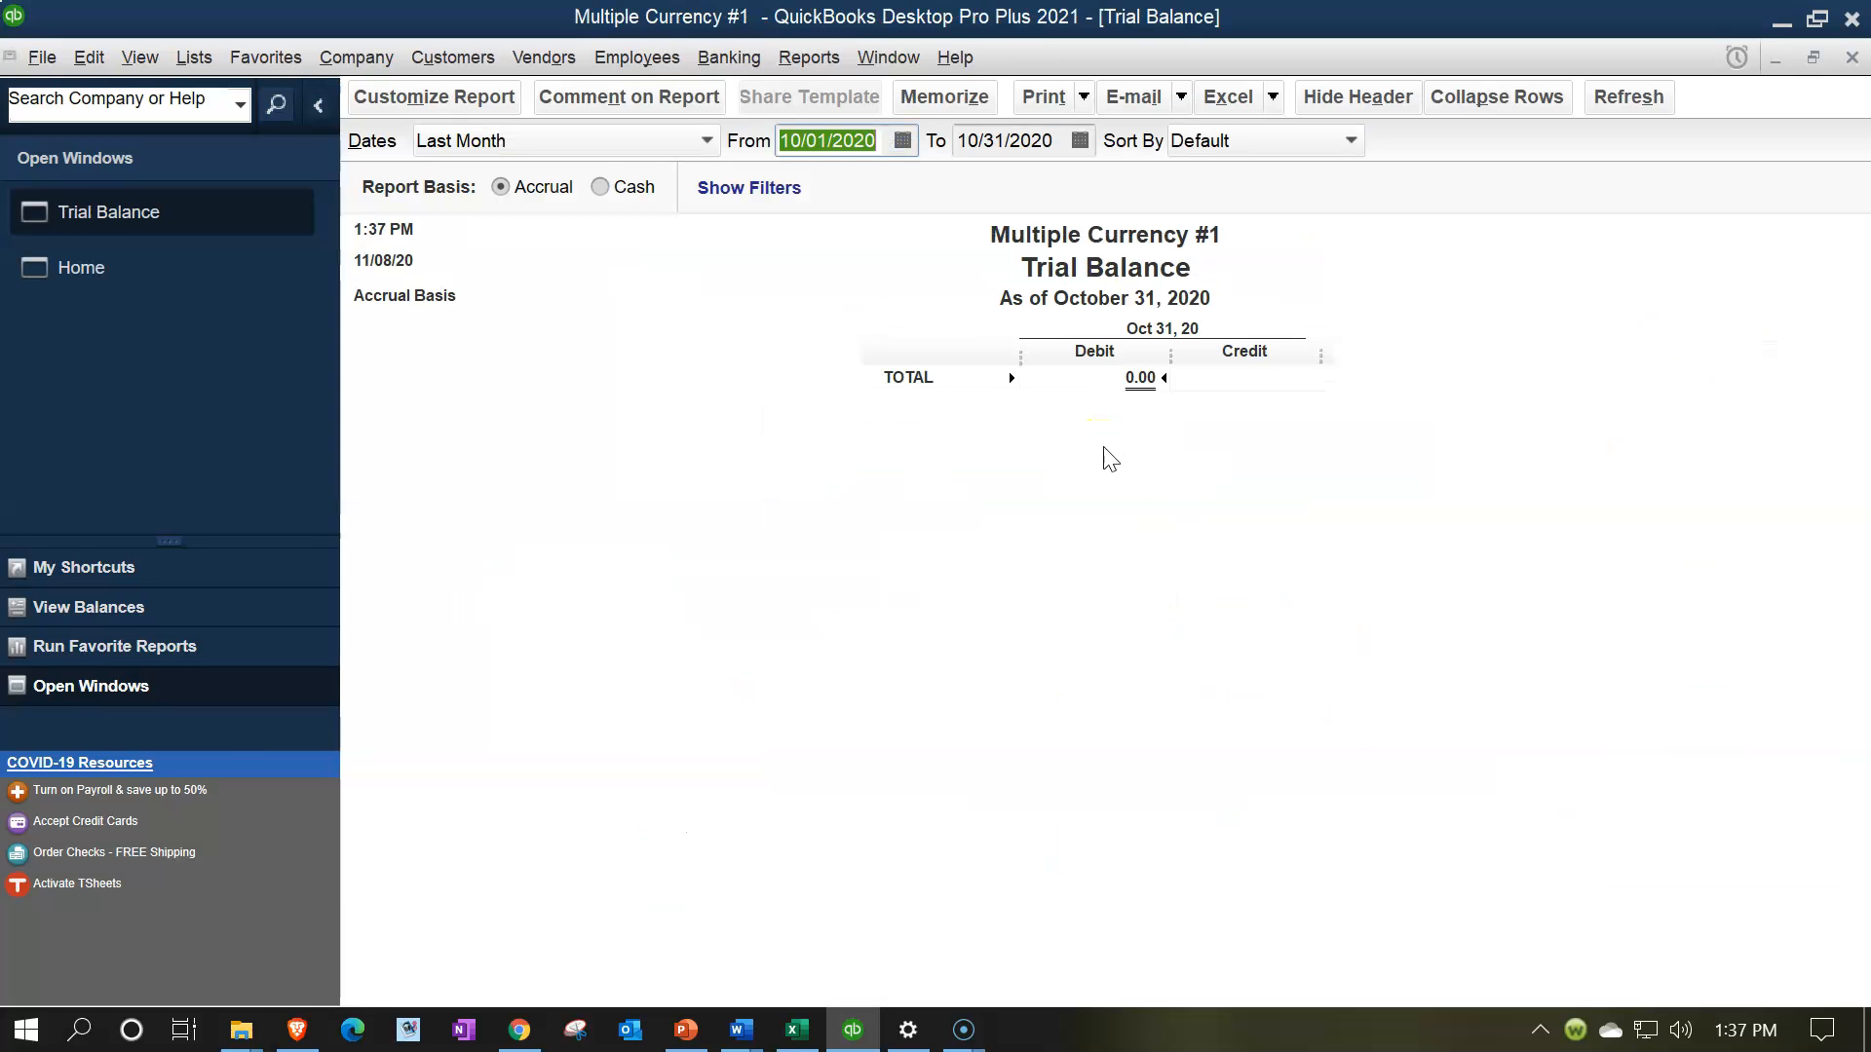
{"action": "type", "text": "01/01/2021"}
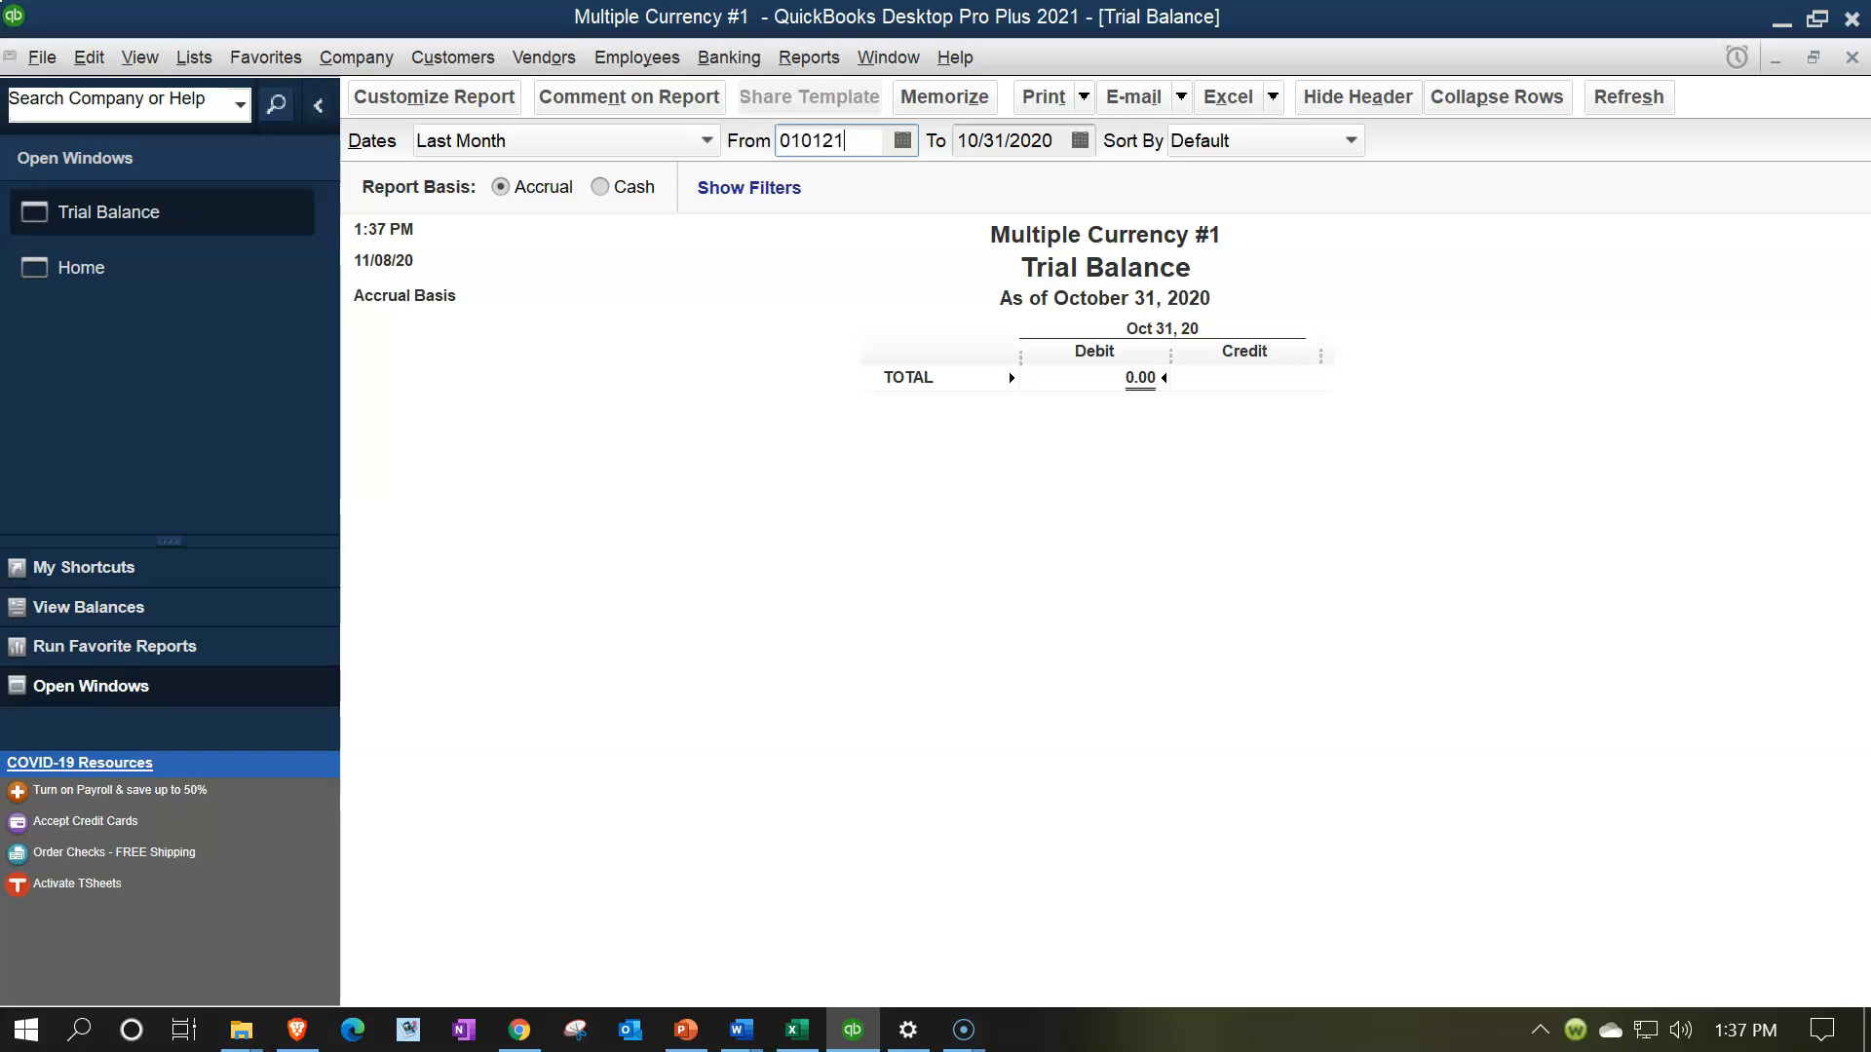
{"action": "key", "text": "Tab"}
{"action": "type", "text": "12/31/2021"}
{"action": "key", "text": "Tab"}
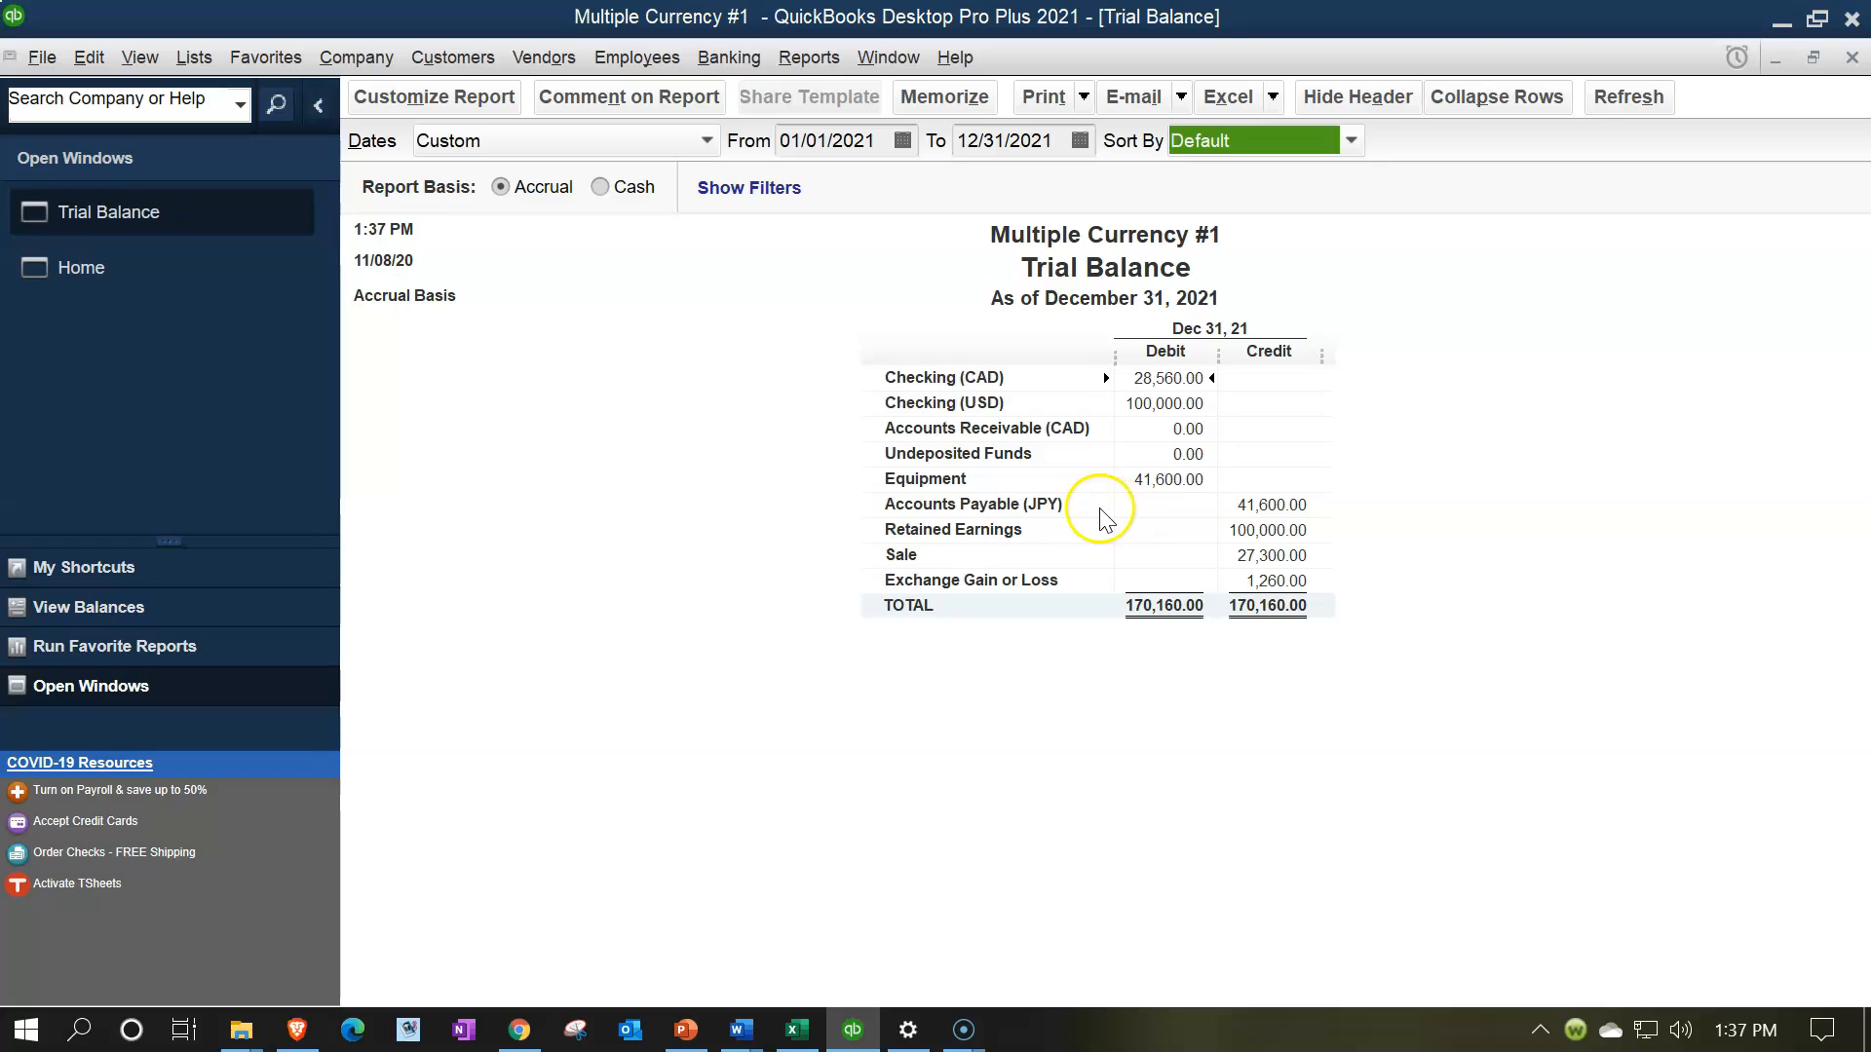
Examine the Accounts Payable (JPY) and Equipment balances and the debit total in the trial balance
{"action": "left_click", "coordinate": [1272, 505]}
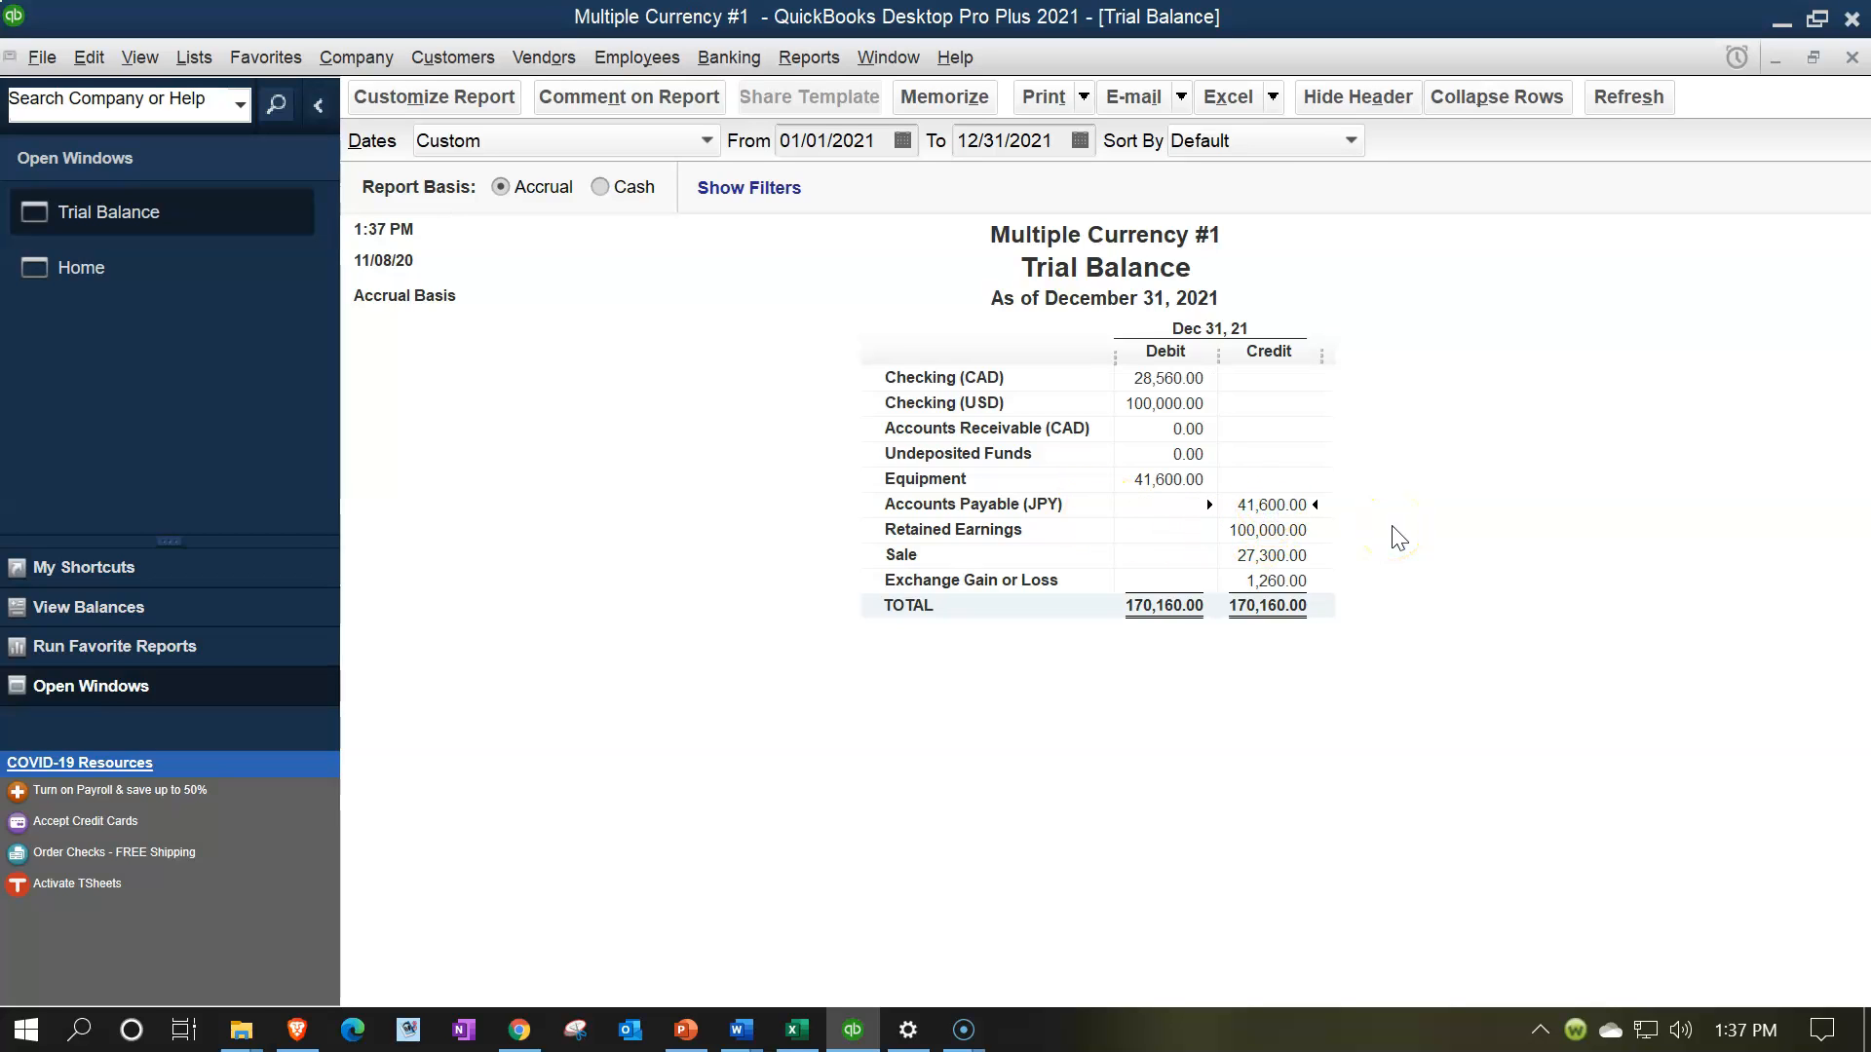
{"action": "left_click", "coordinate": [1184, 483]}
{"action": "left_click", "coordinate": [1166, 612]}
Switch to the Excel workbook and check the JPY cost and the formula behind the 8/30/x1 Machinery debit
{"action": "left_click", "coordinate": [797, 1035]}
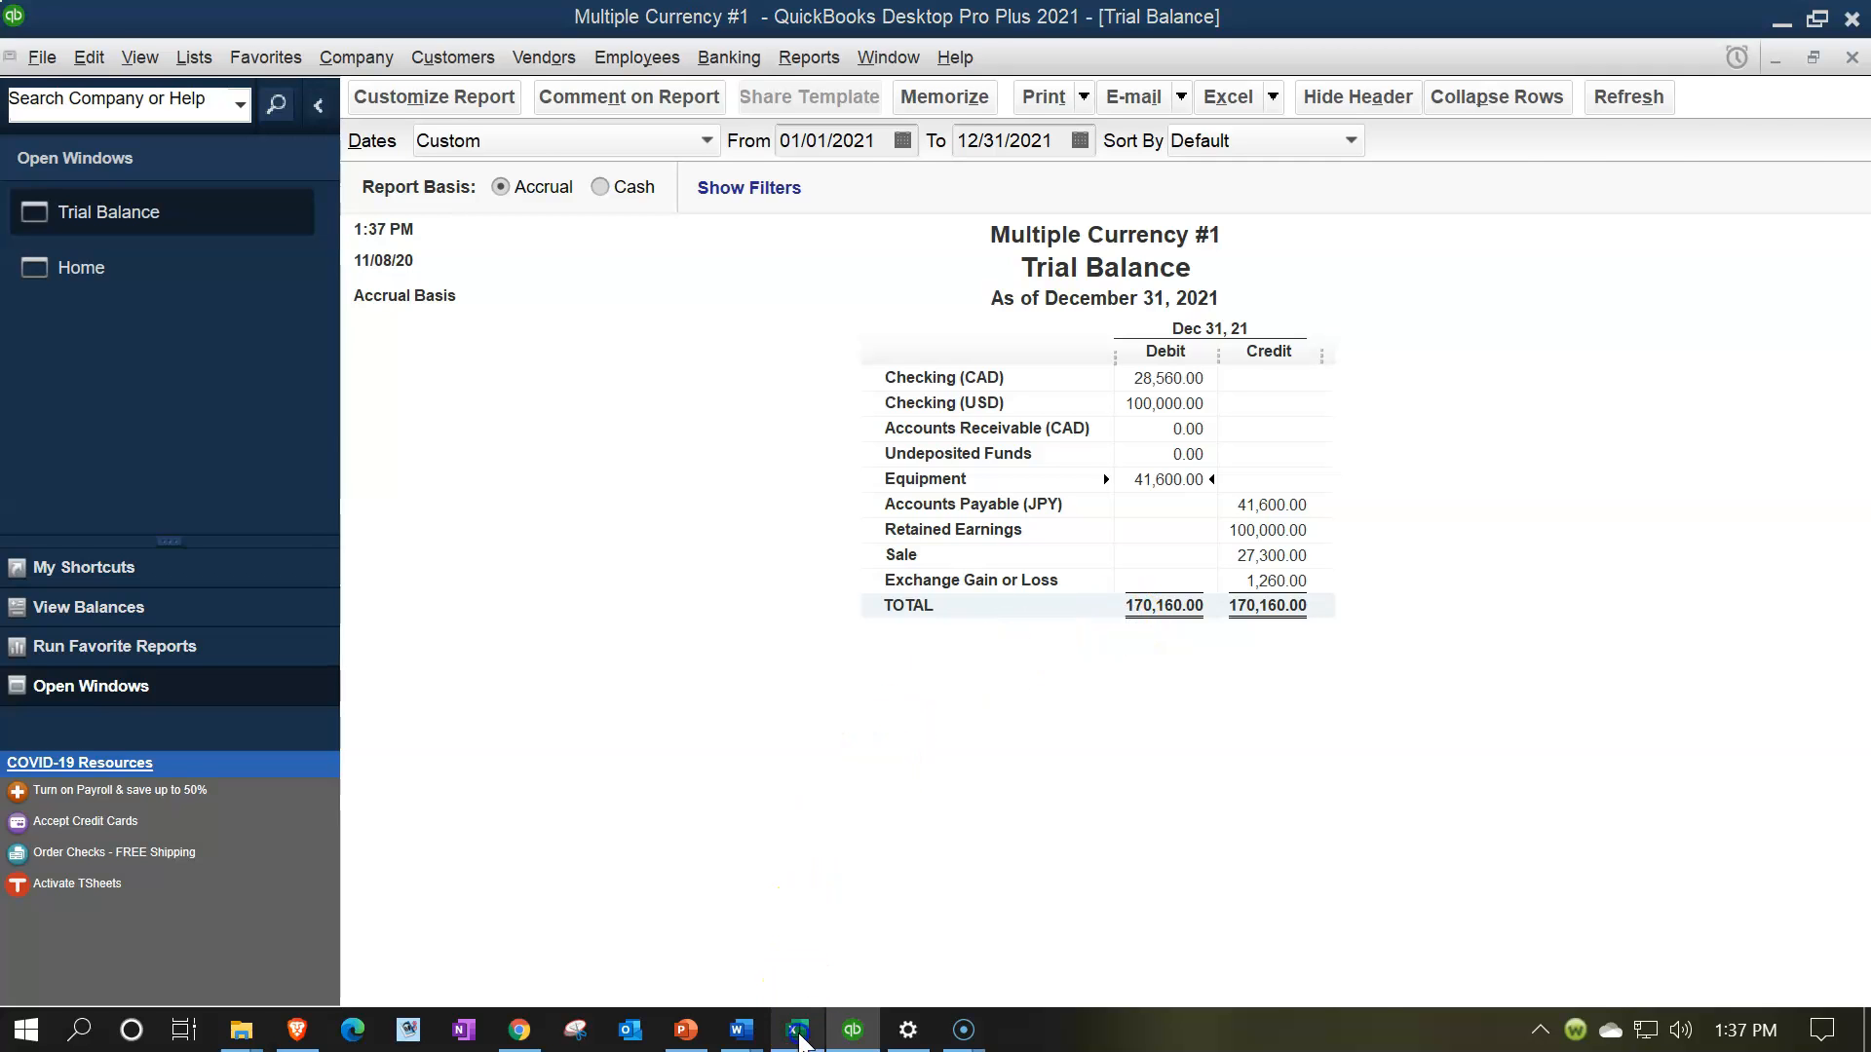
{"action": "left_click", "coordinate": [745, 807]}
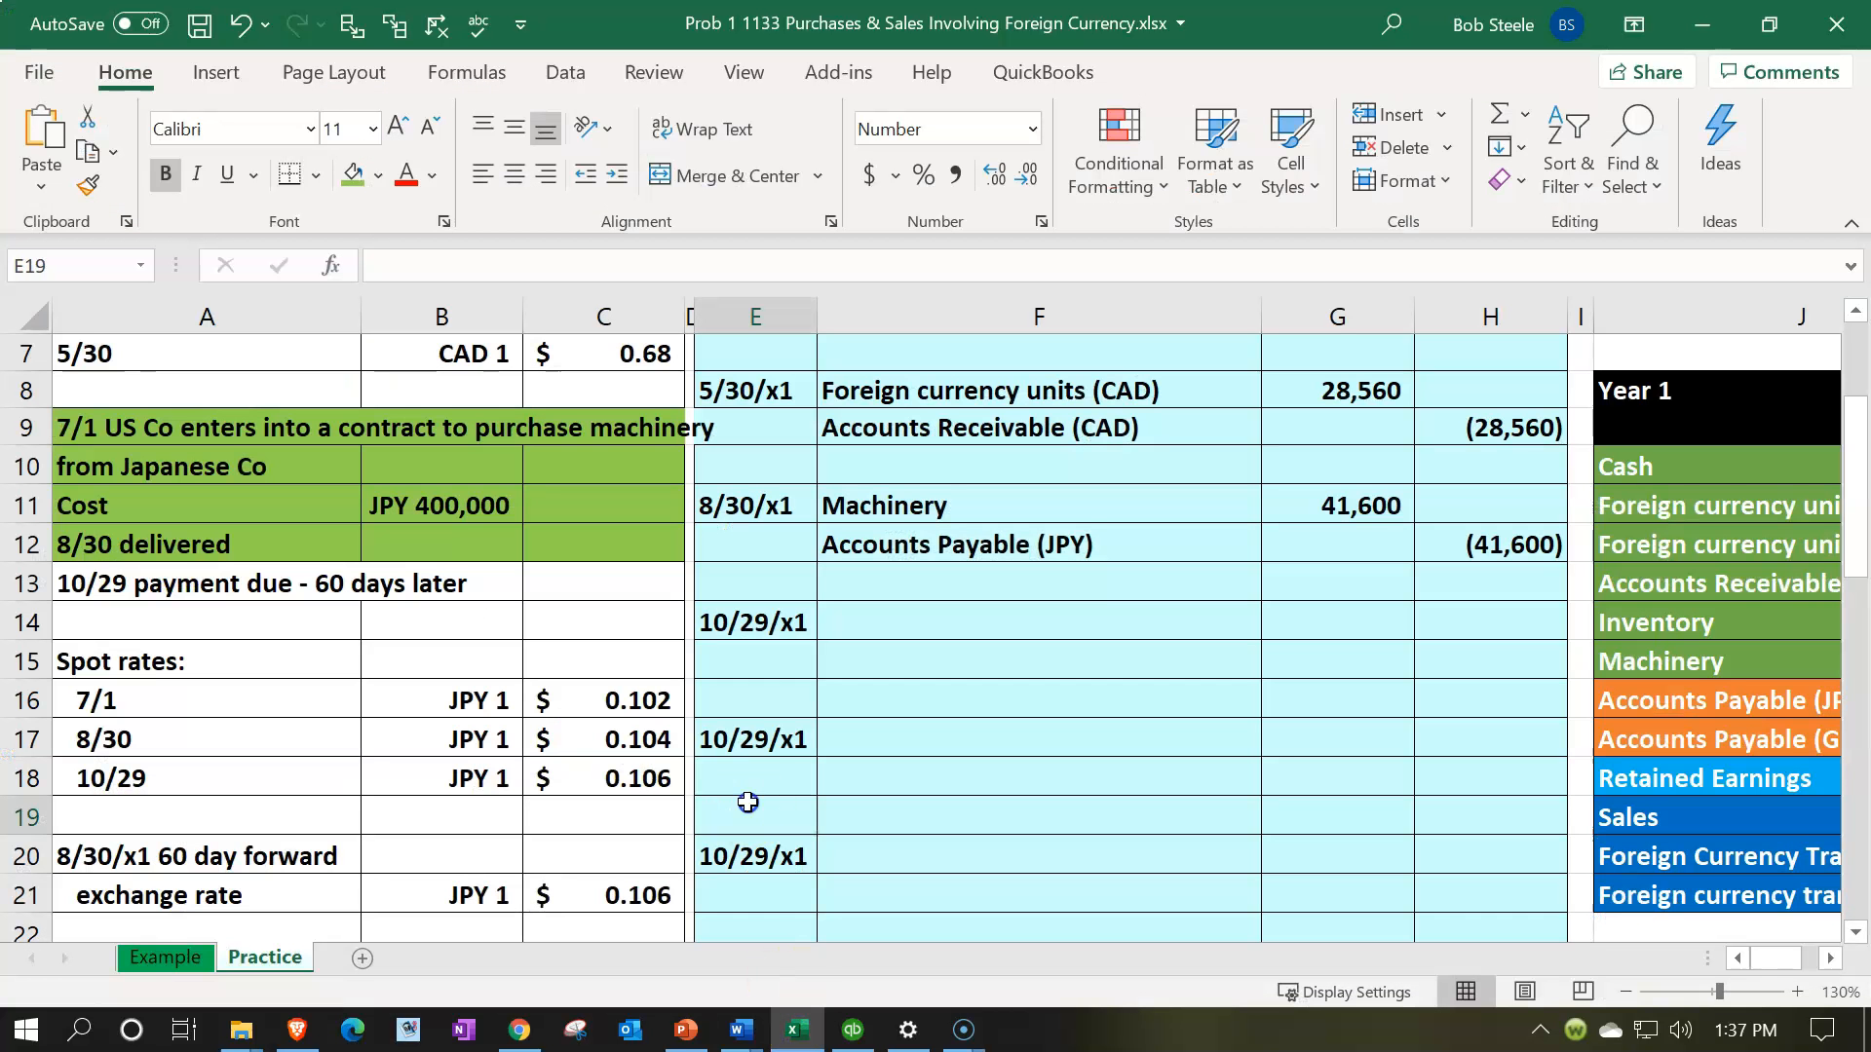
{"action": "left_click", "coordinate": [425, 515]}
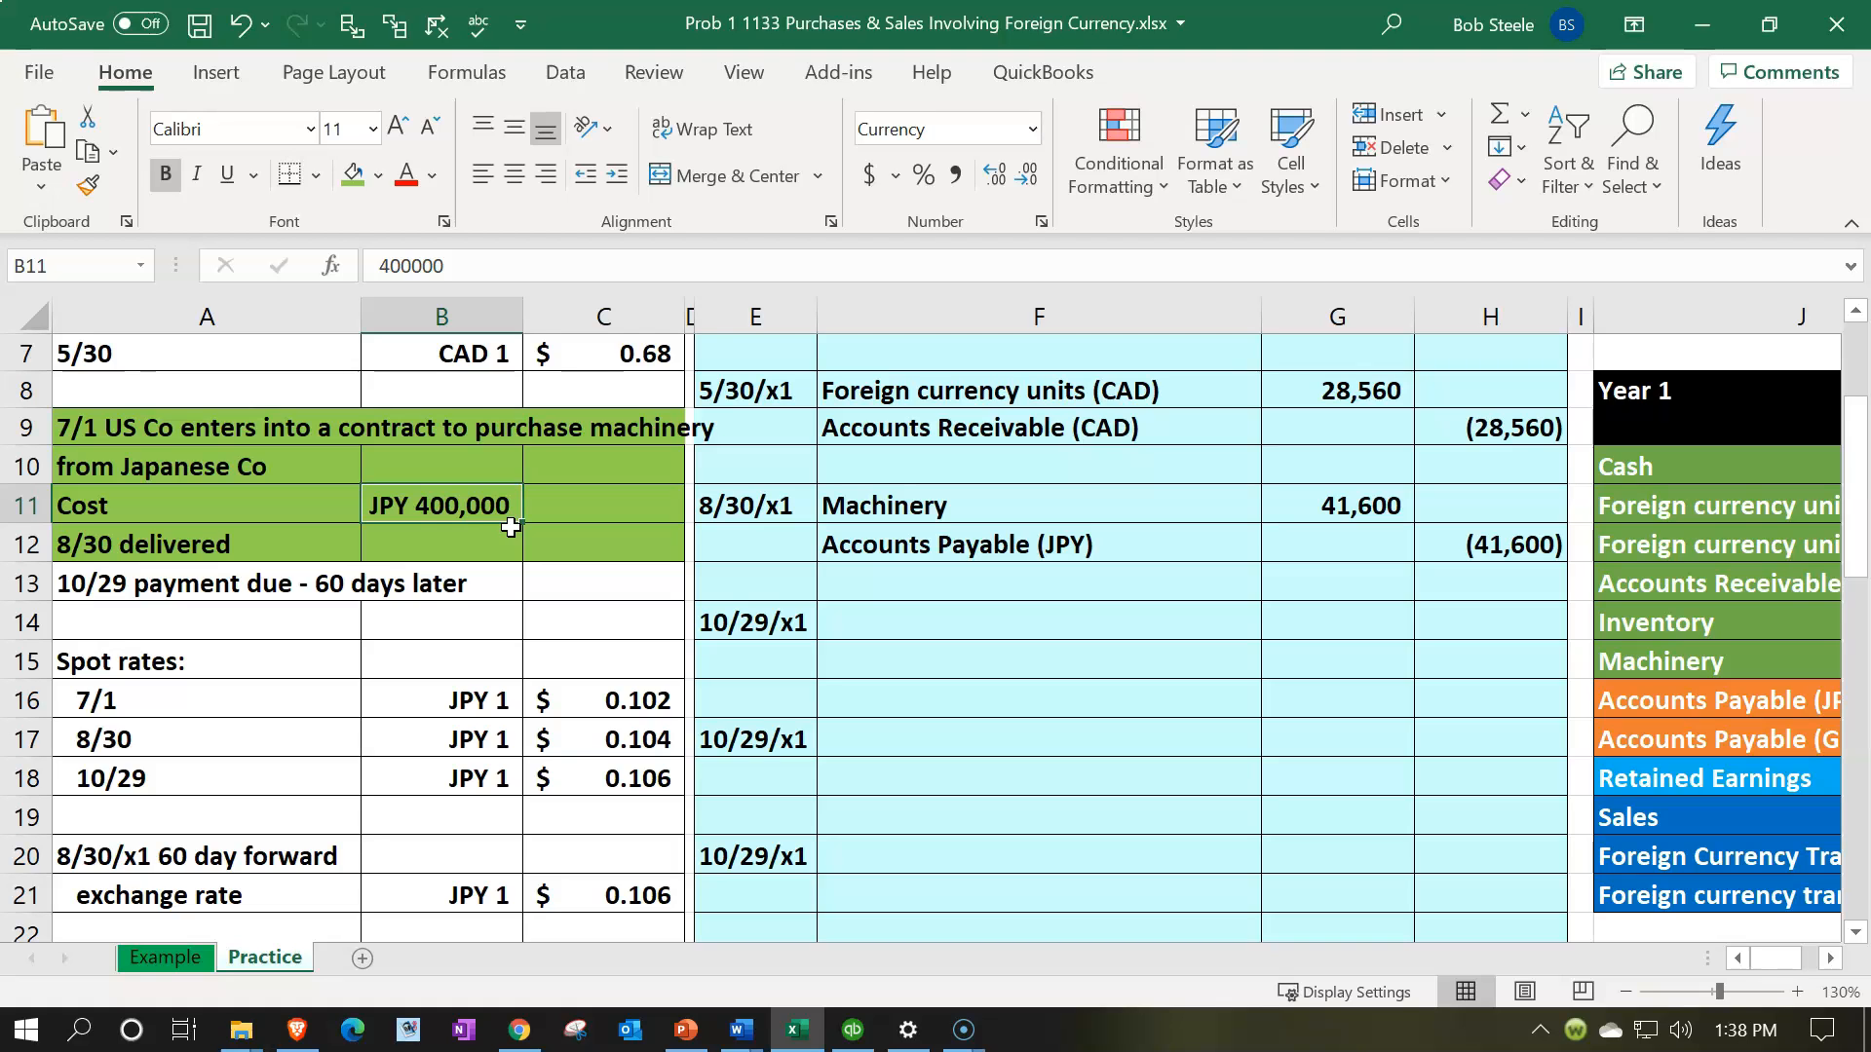
{"action": "left_click", "coordinate": [1301, 503]}
{"action": "type", "text": "=B11*C17"}
{"action": "scroll", "coordinate": [1265, 673], "scroll_direction": "up", "scroll_amount": 2}
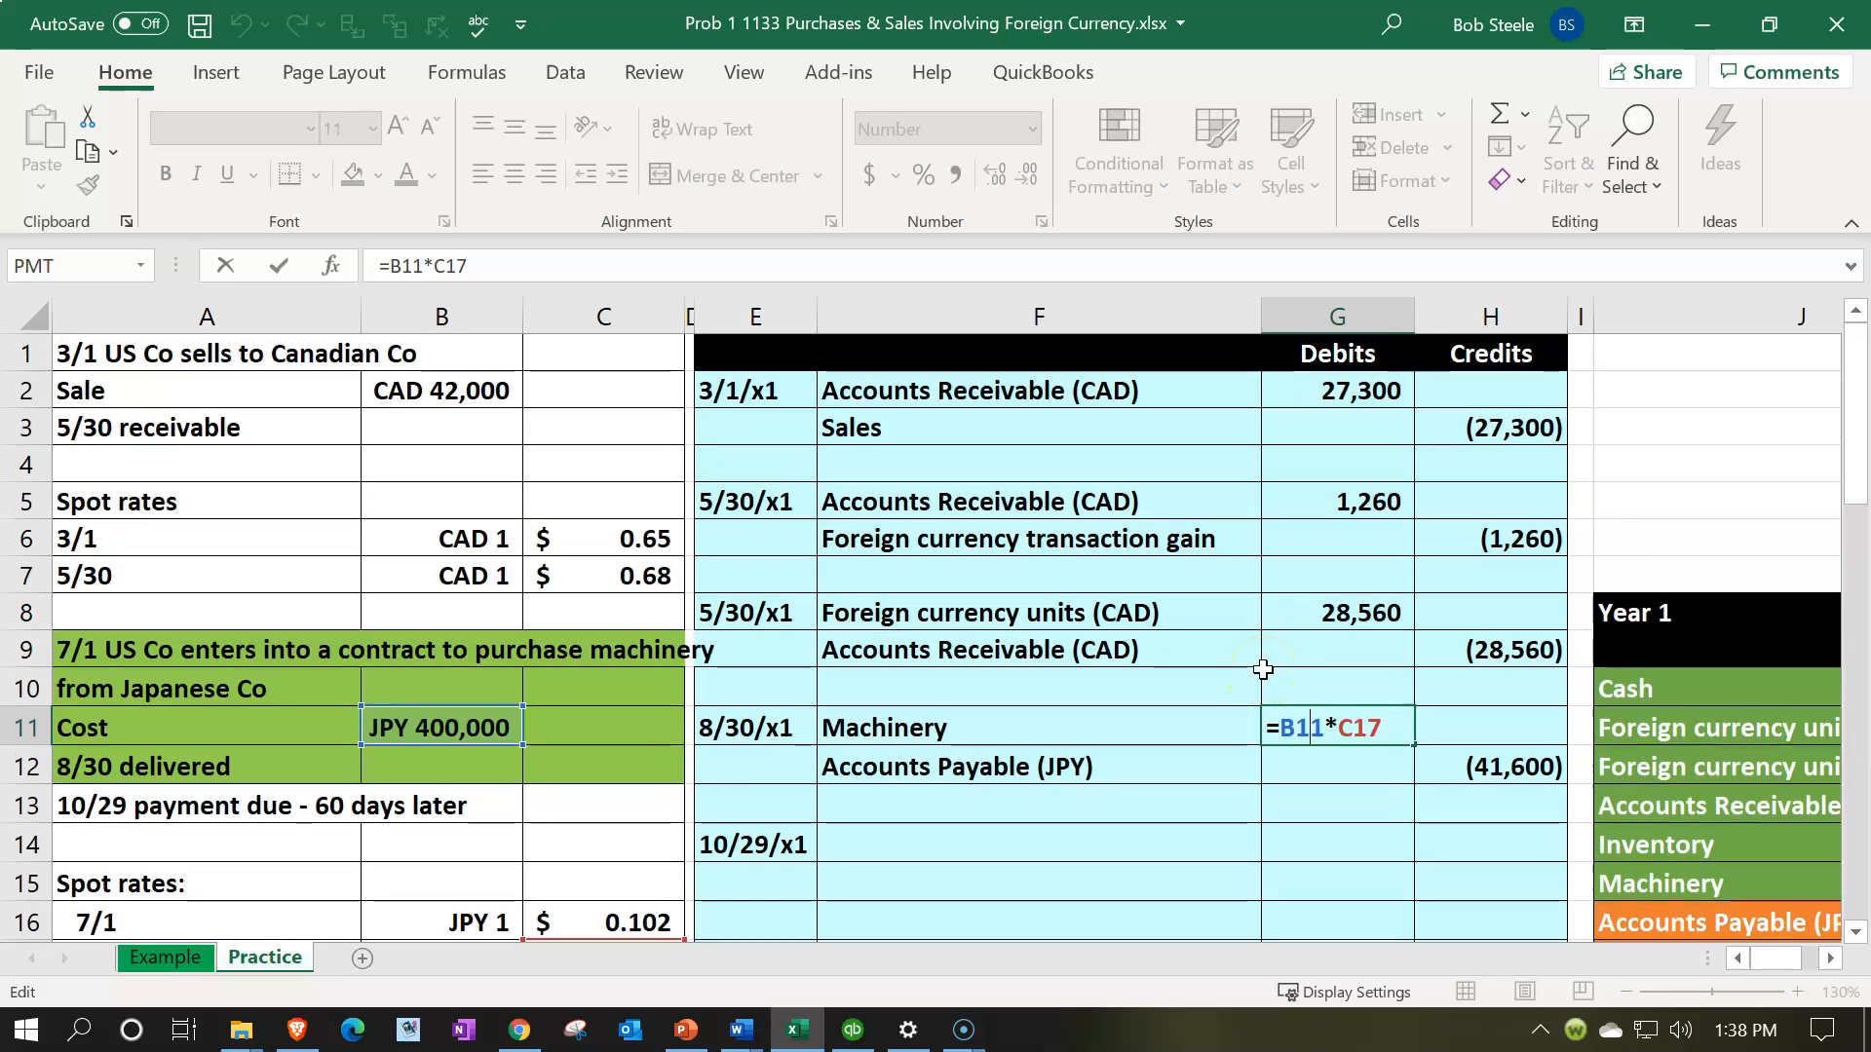
{"action": "key", "text": "Return"}
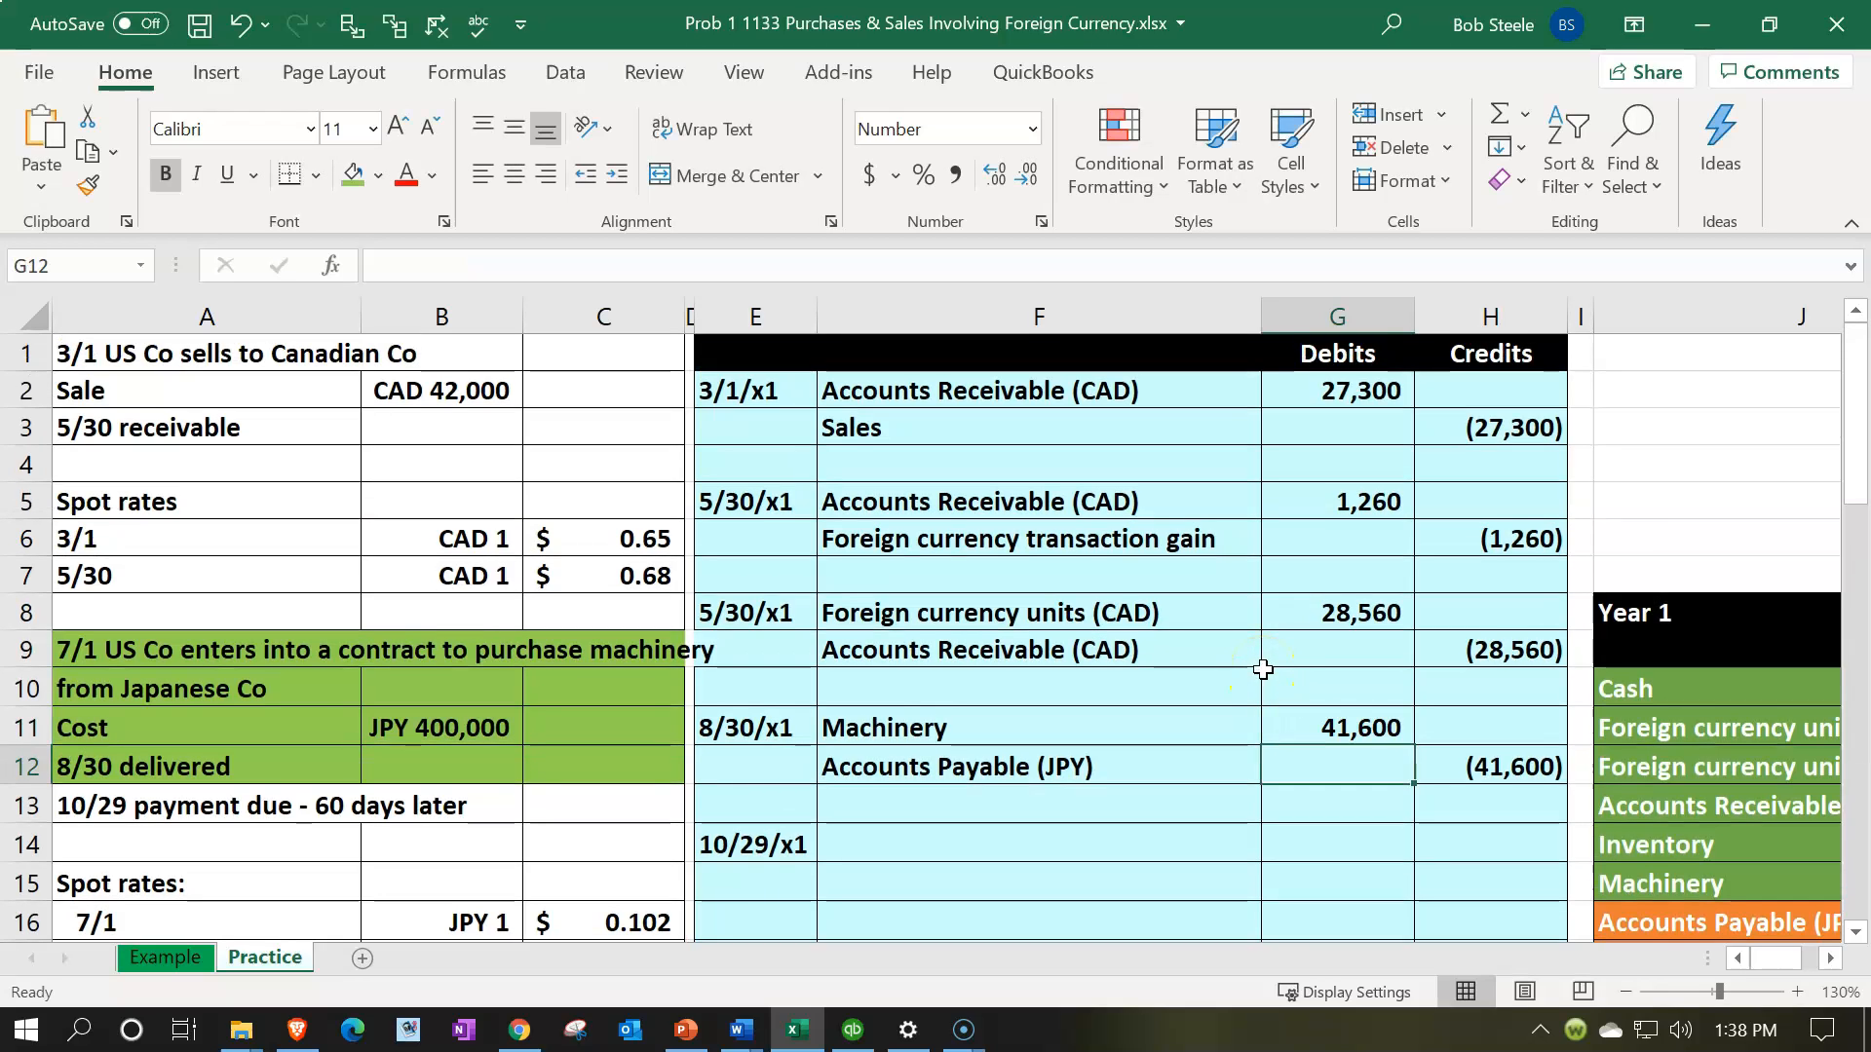
Examine the Accounts Payable (JPY) credit and the 8/30 and 10/29 spot rates alongside the Machinery debit
{"action": "scroll", "coordinate": [1263, 669], "scroll_direction": "down", "scroll_amount": 1}
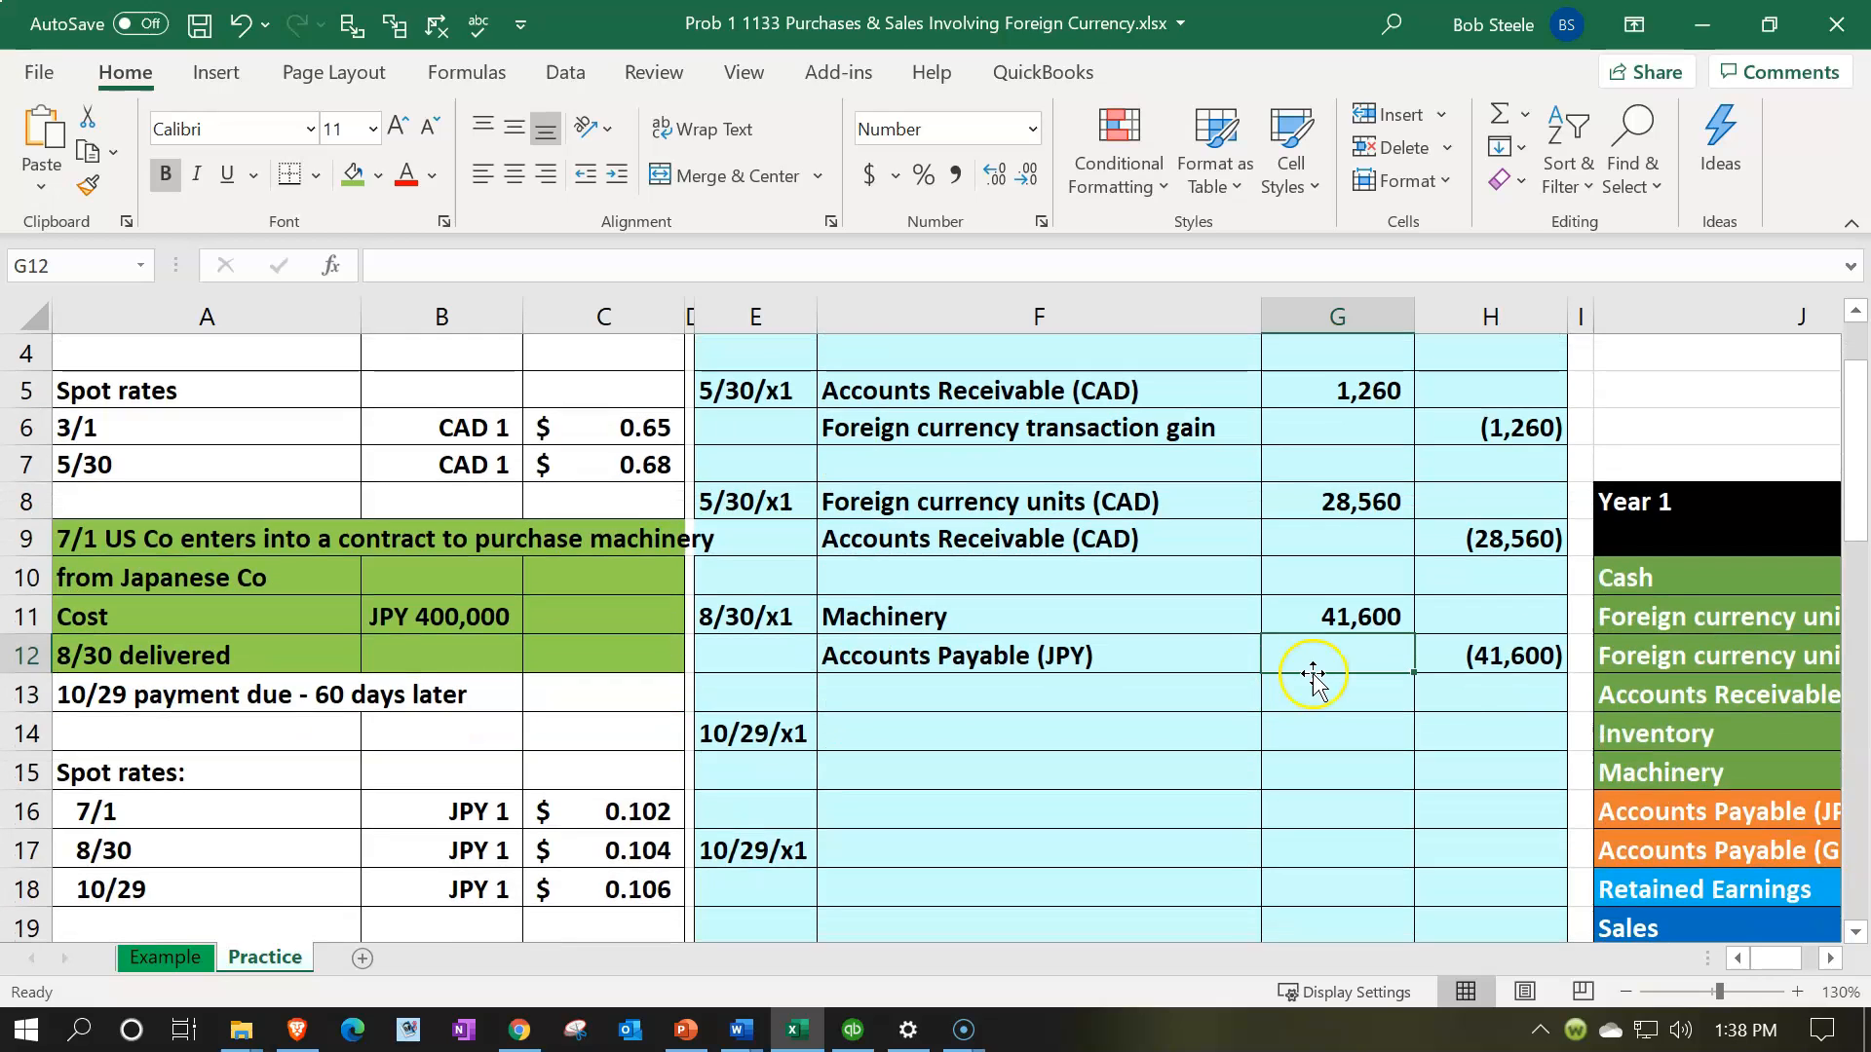
{"action": "left_click", "coordinate": [1473, 661]}
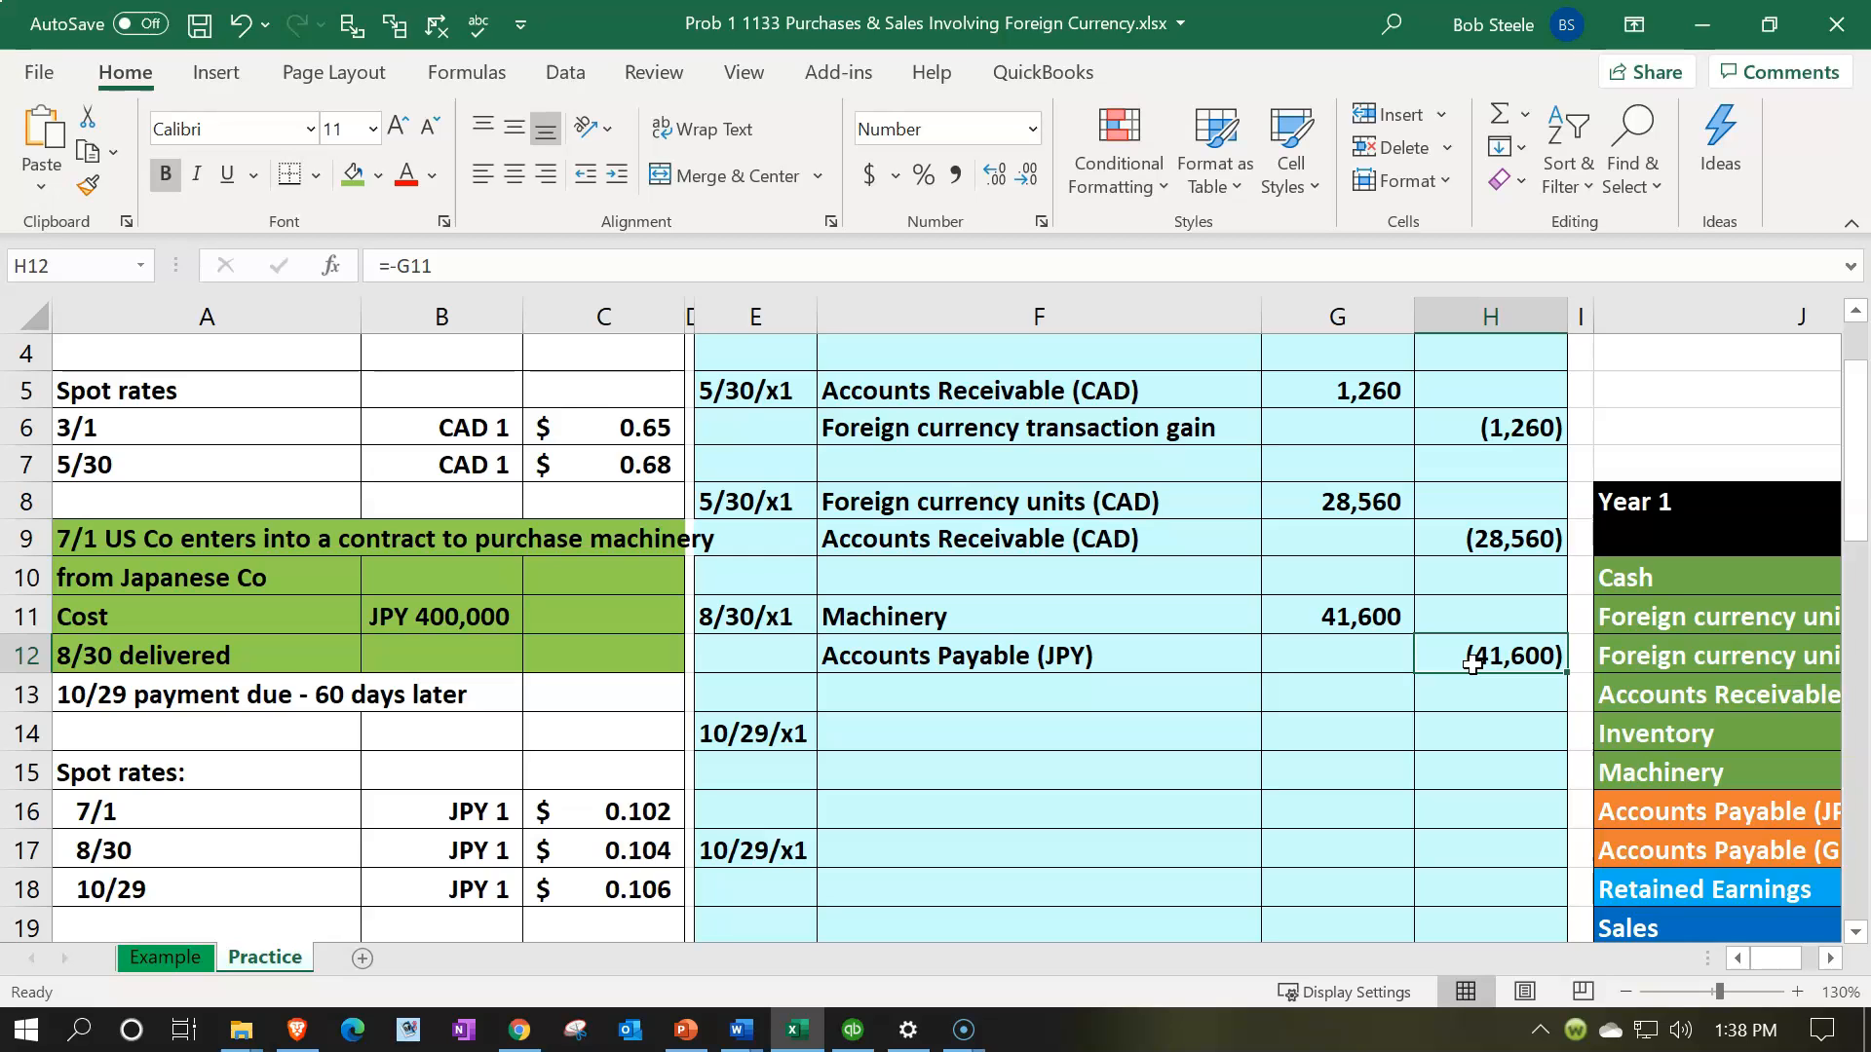
{"action": "scroll", "coordinate": [1472, 660], "scroll_direction": "down", "scroll_amount": 1}
{"action": "left_click", "coordinate": [618, 744]}
{"action": "left_click", "coordinate": [628, 775]}
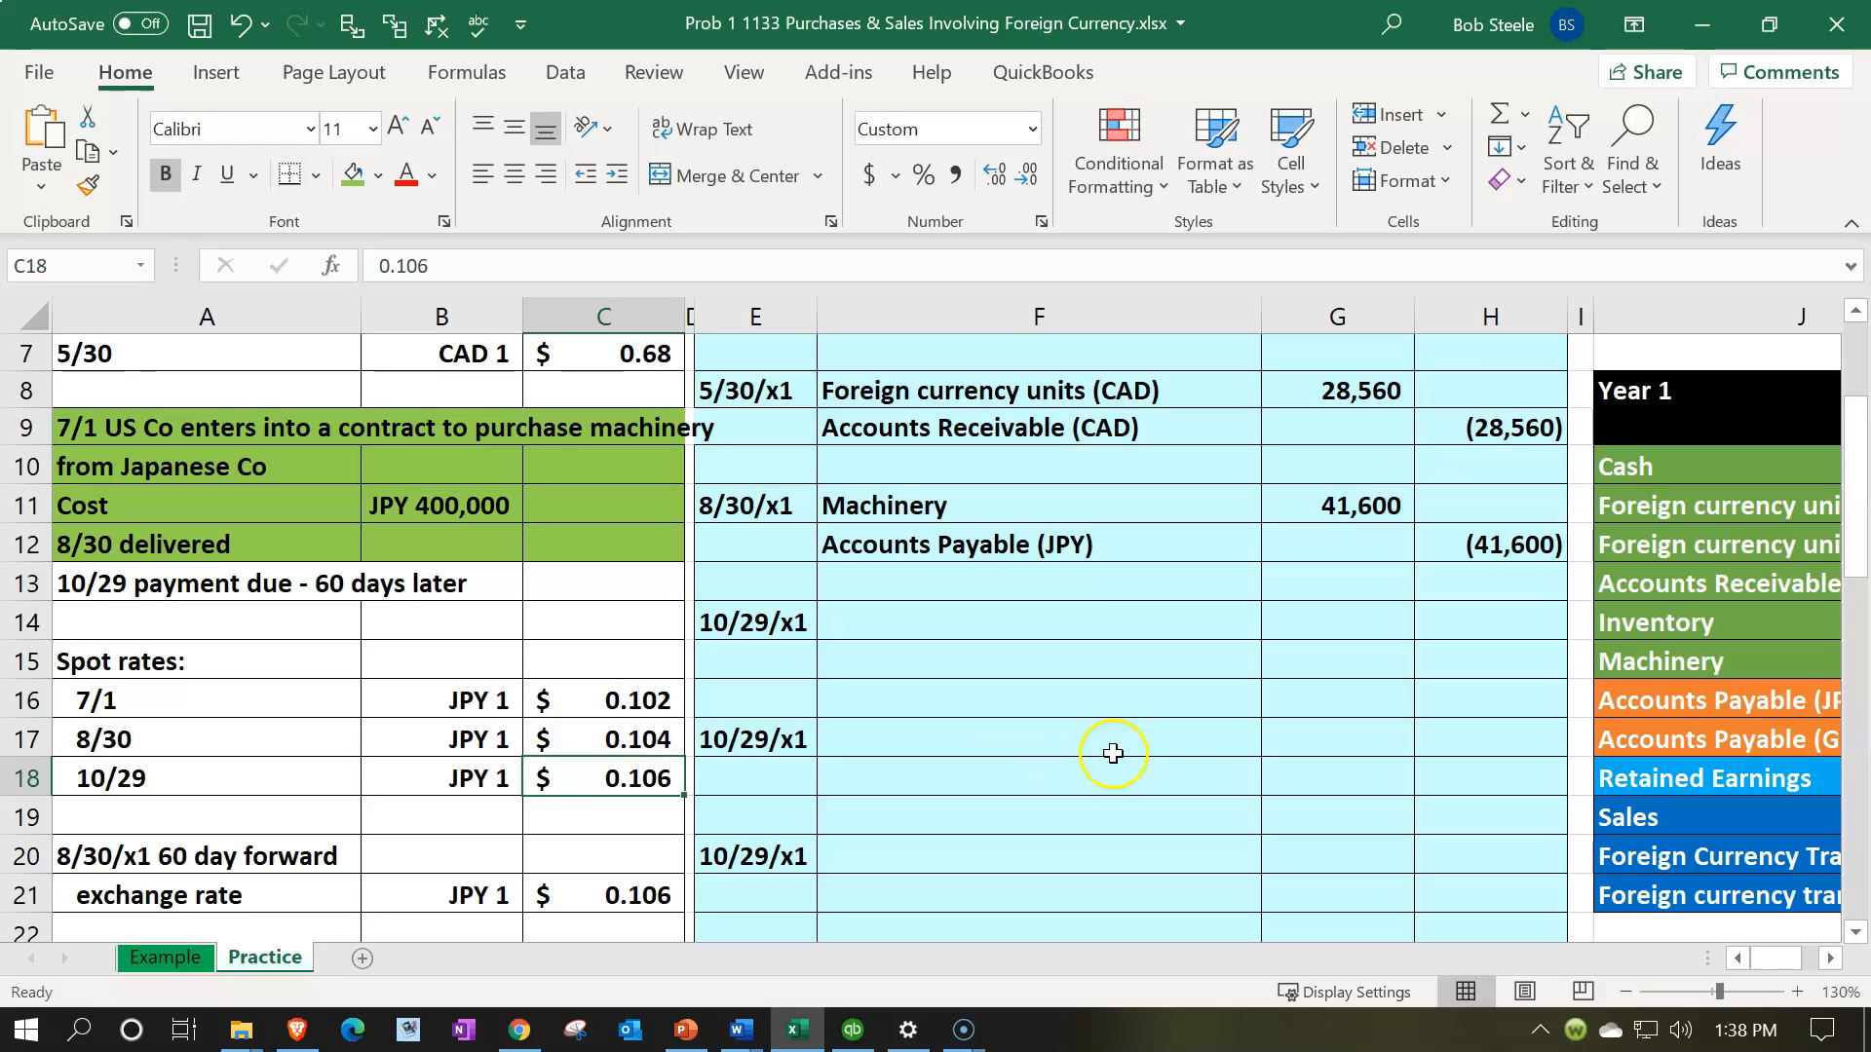
{"action": "left_click", "coordinate": [1333, 515]}
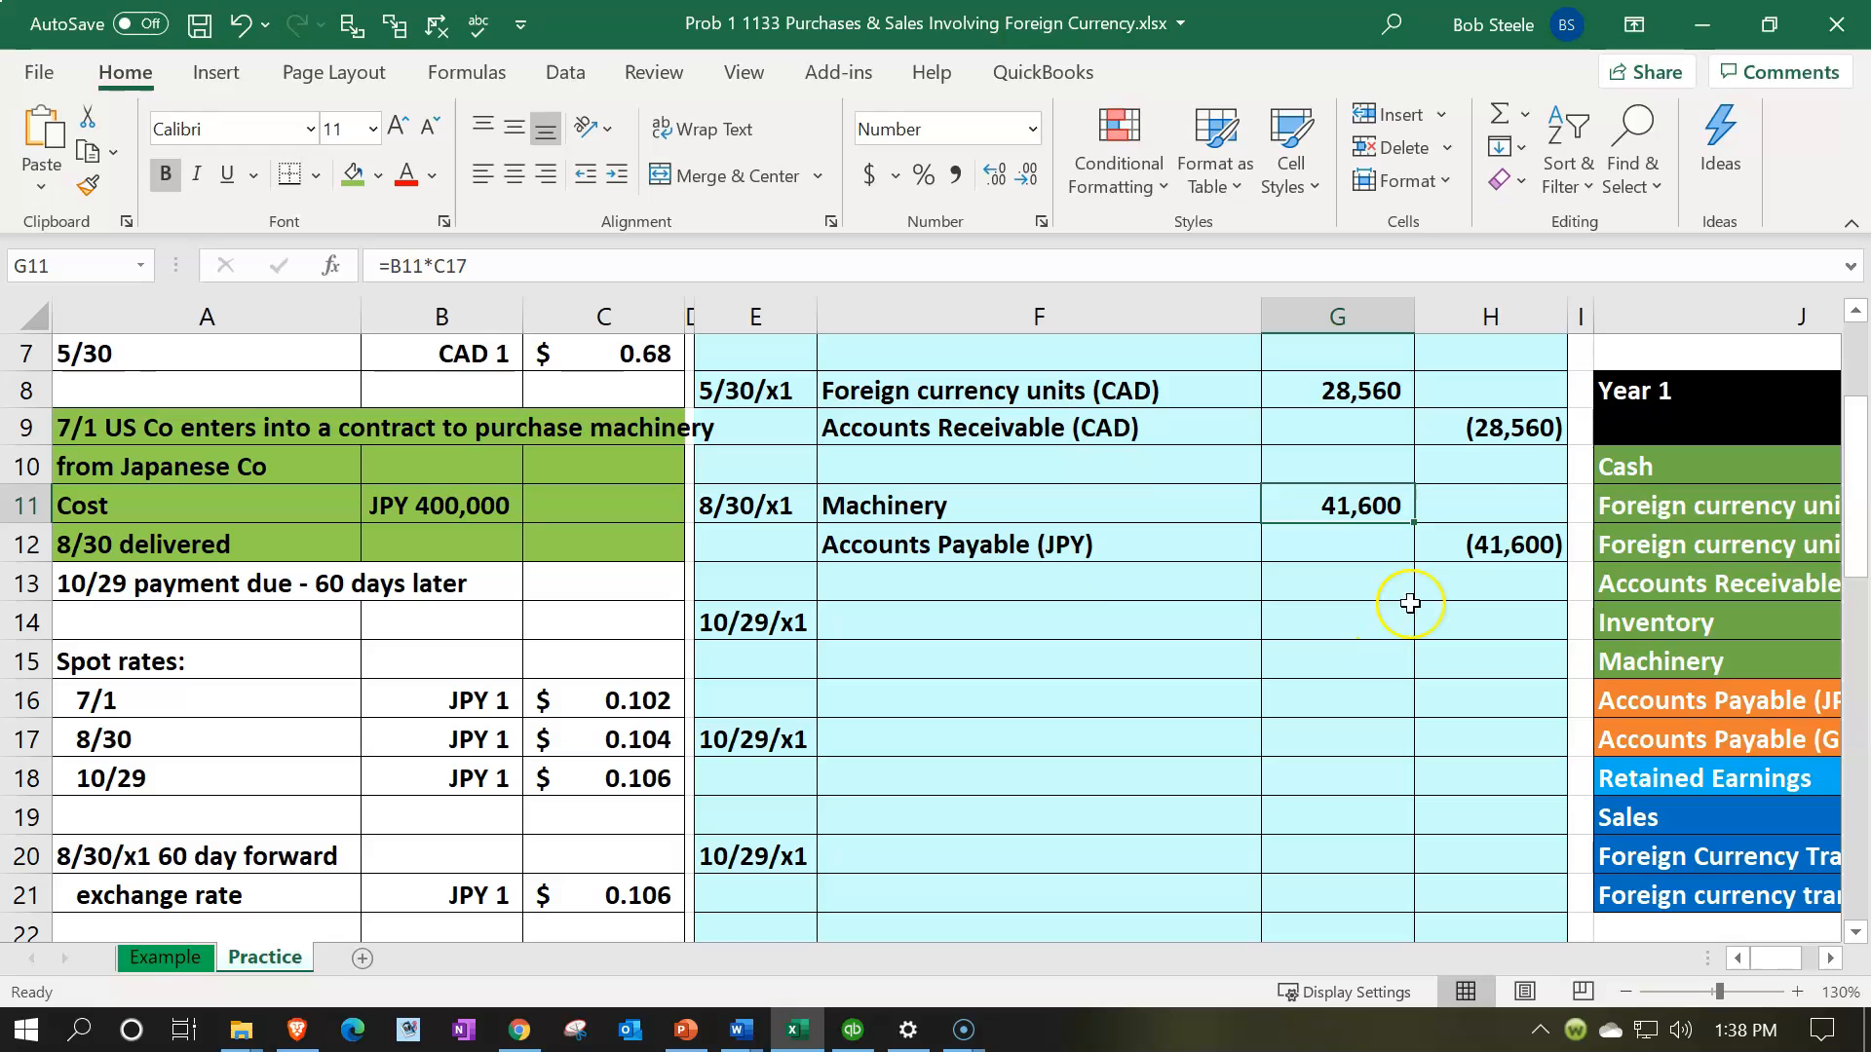
{"action": "left_click", "coordinate": [1481, 528]}
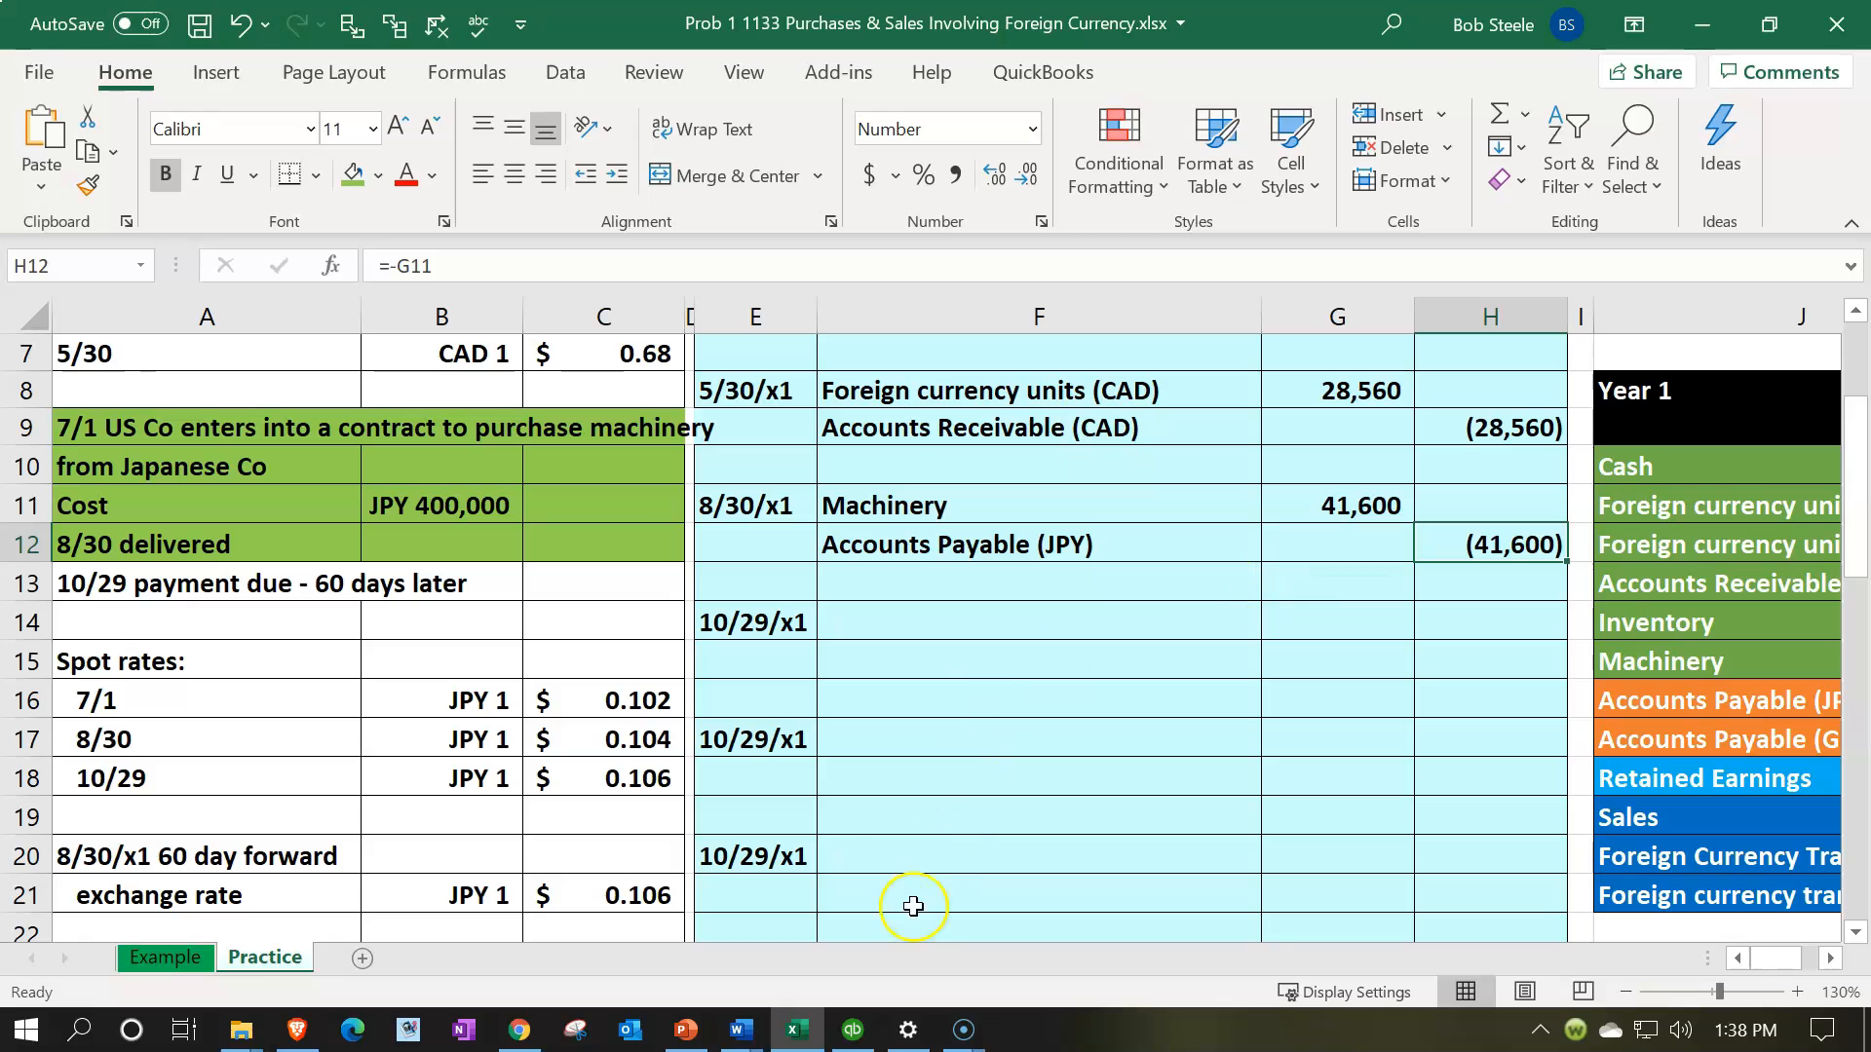
Switch to QuickBooks and bring up the home page to look at the vendor bill payment flow
{"action": "left_click", "coordinate": [853, 1030]}
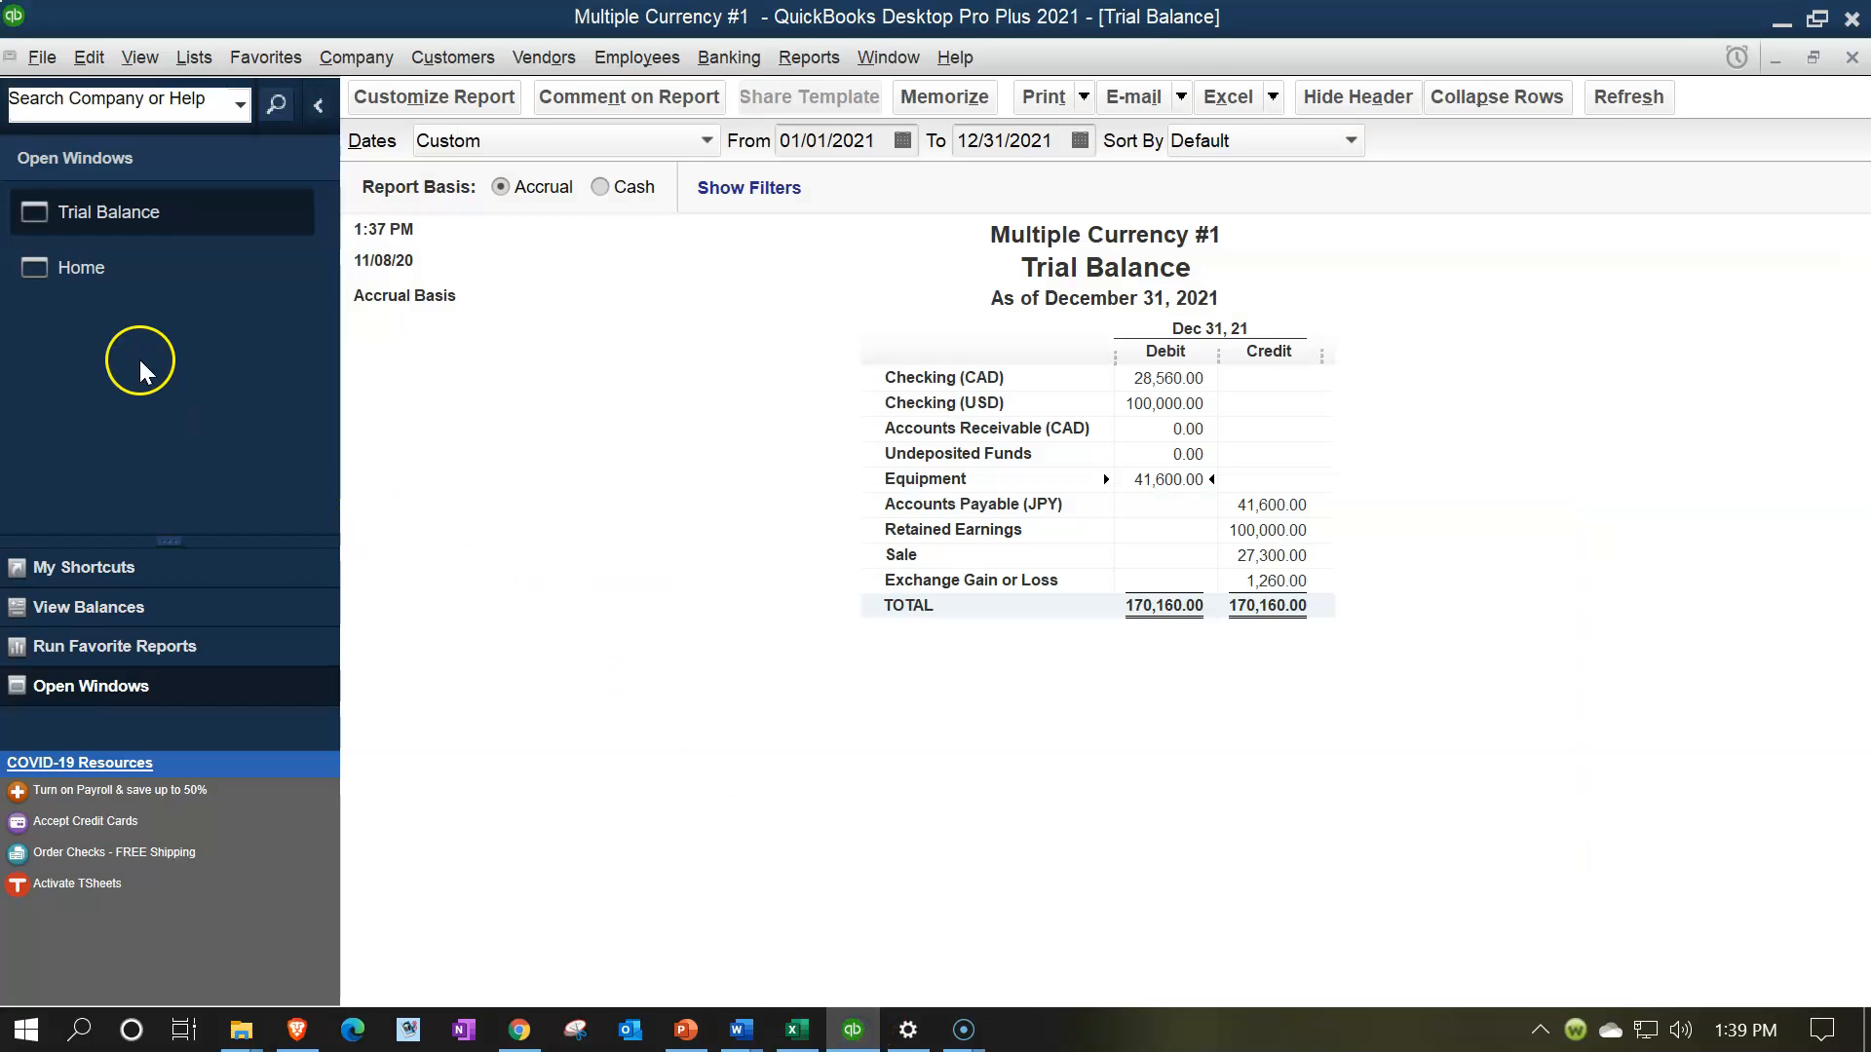
{"action": "left_click", "coordinate": [98, 275]}
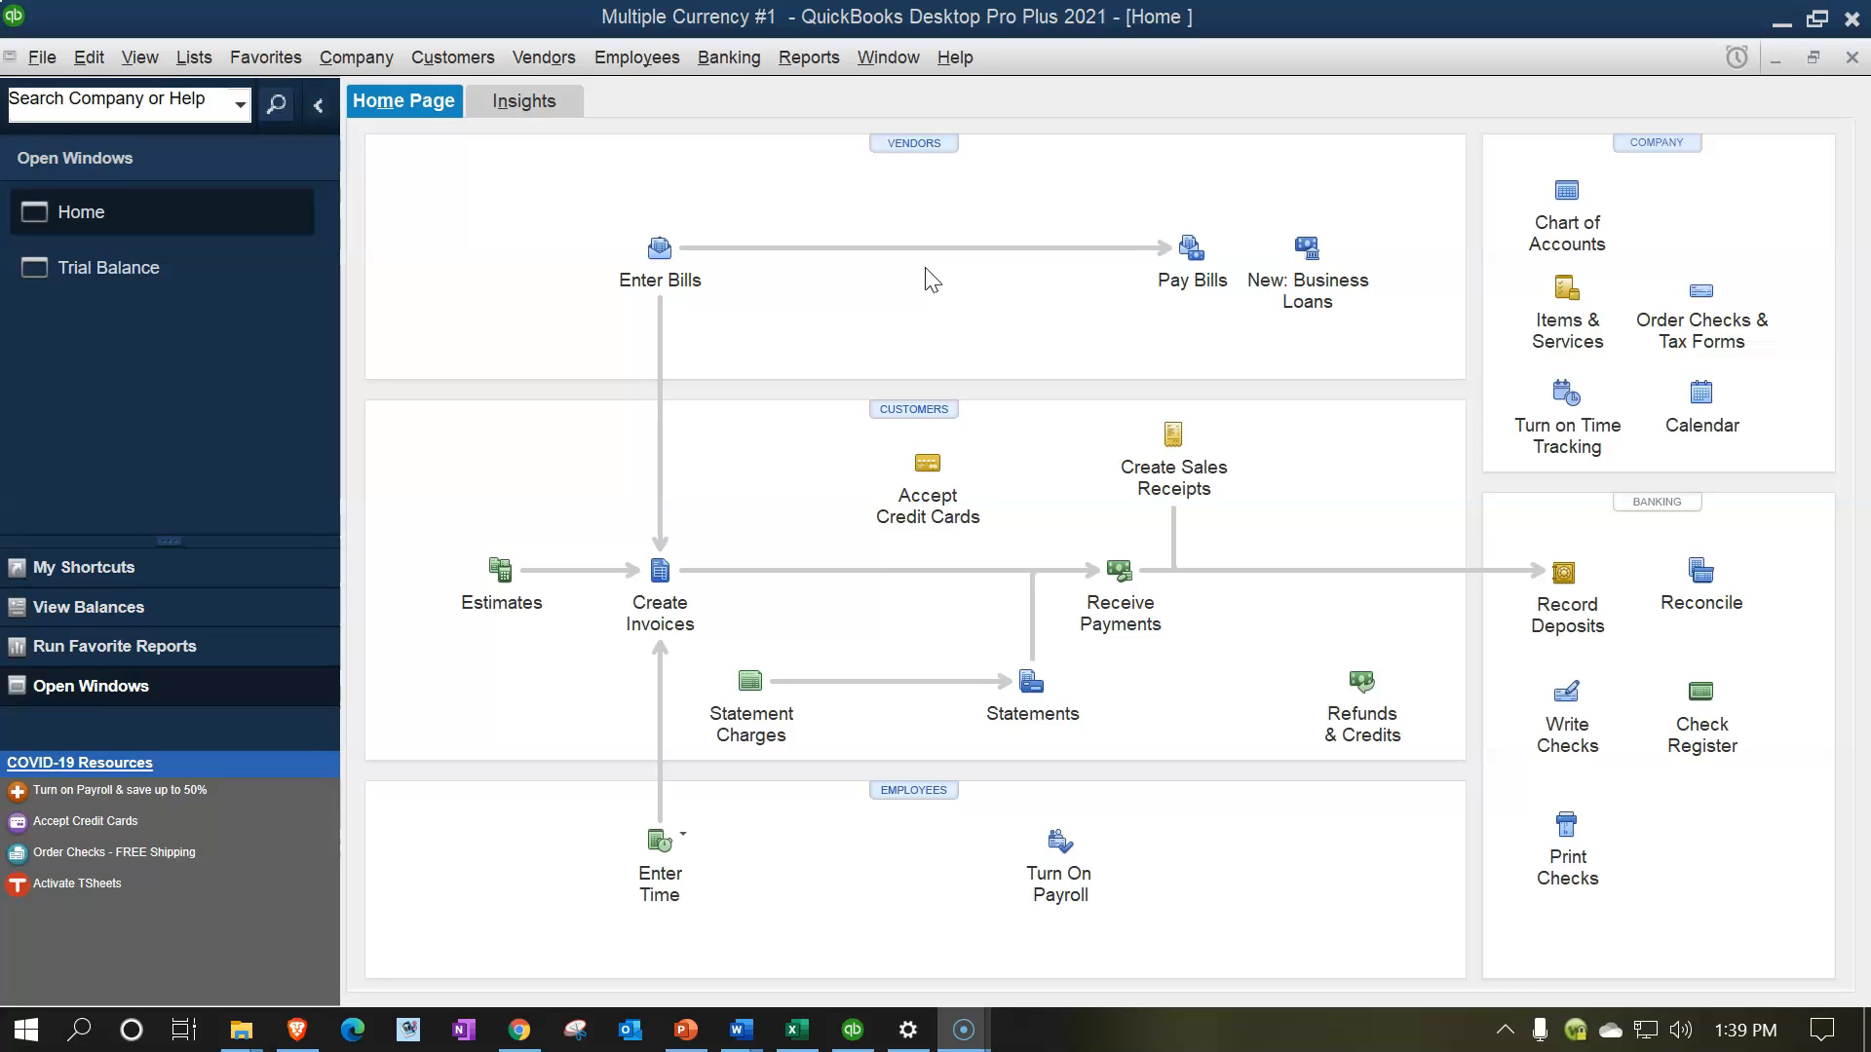
{"action": "left_click", "coordinate": [1041, 261]}
Switch back to the Excel workbook, dismiss the Carbonite backup notification and select the first 10/29/x1 entry's account cell
{"action": "left_click", "coordinate": [796, 1030]}
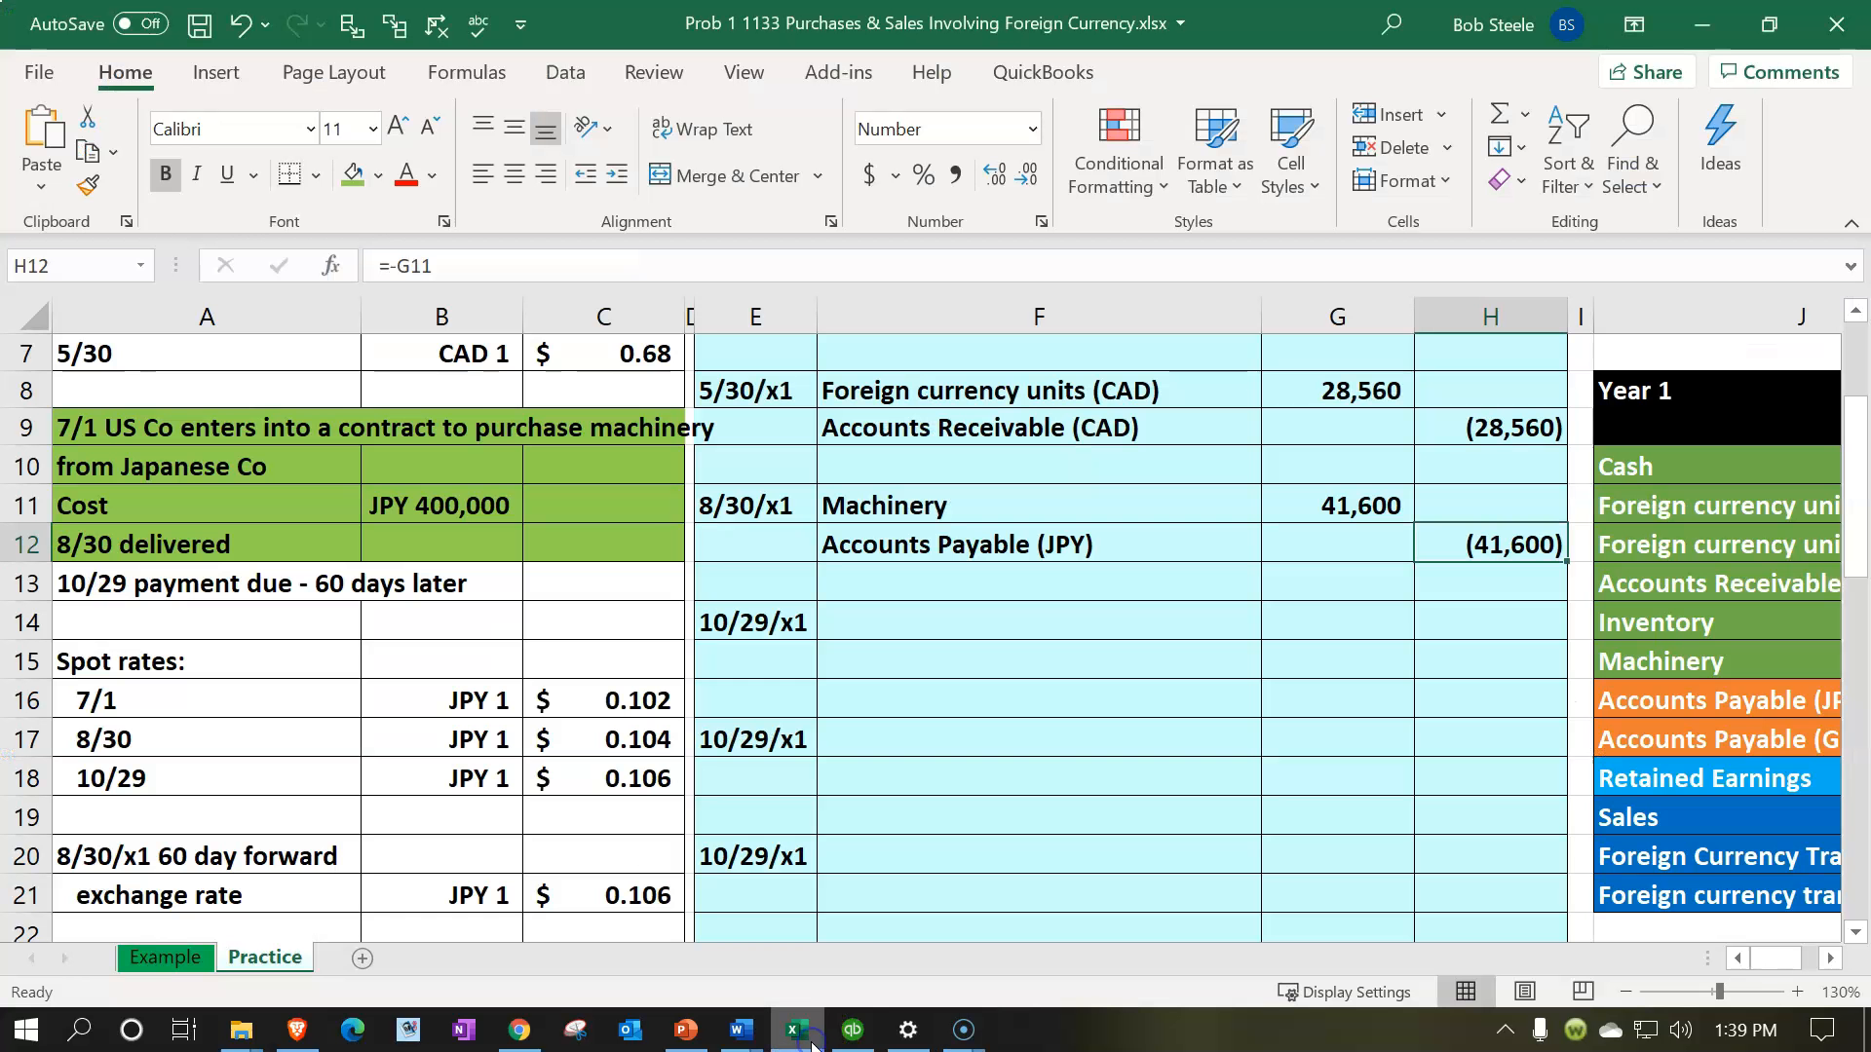
{"action": "left_click", "coordinate": [1006, 784]}
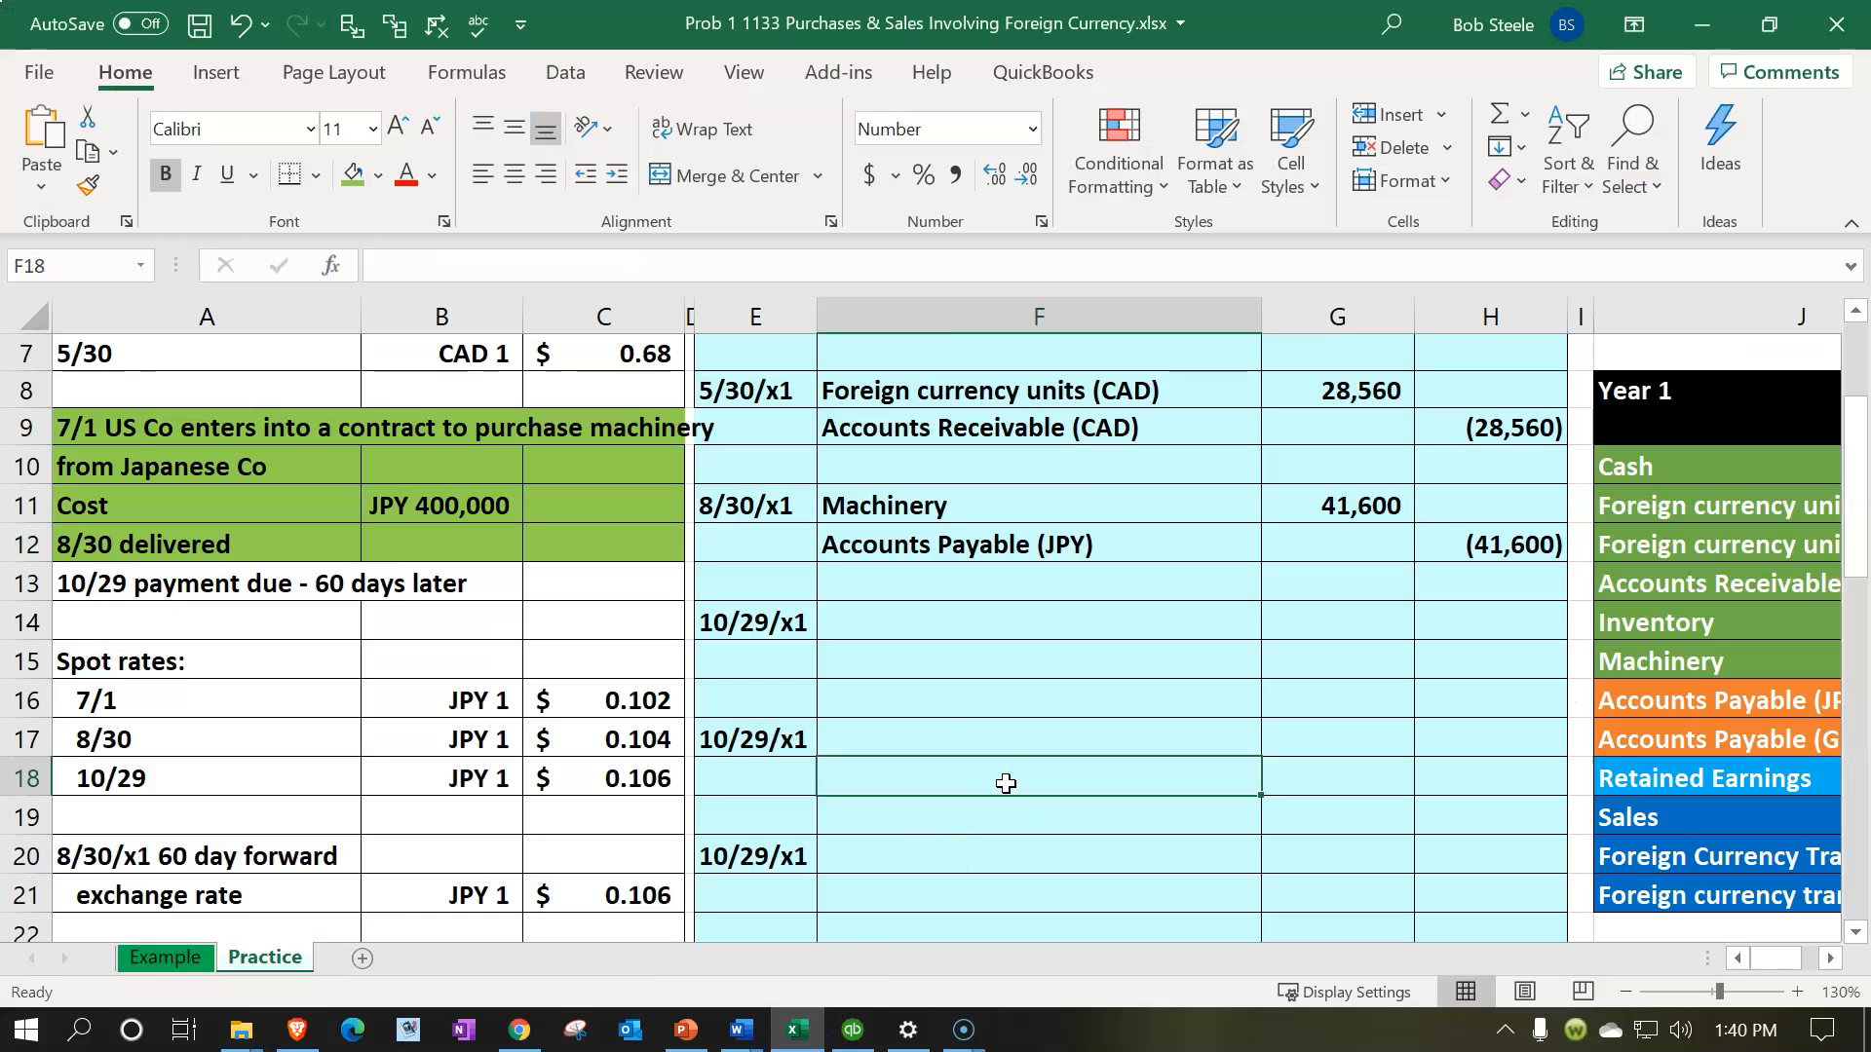
{"action": "left_click", "coordinate": [973, 620]}
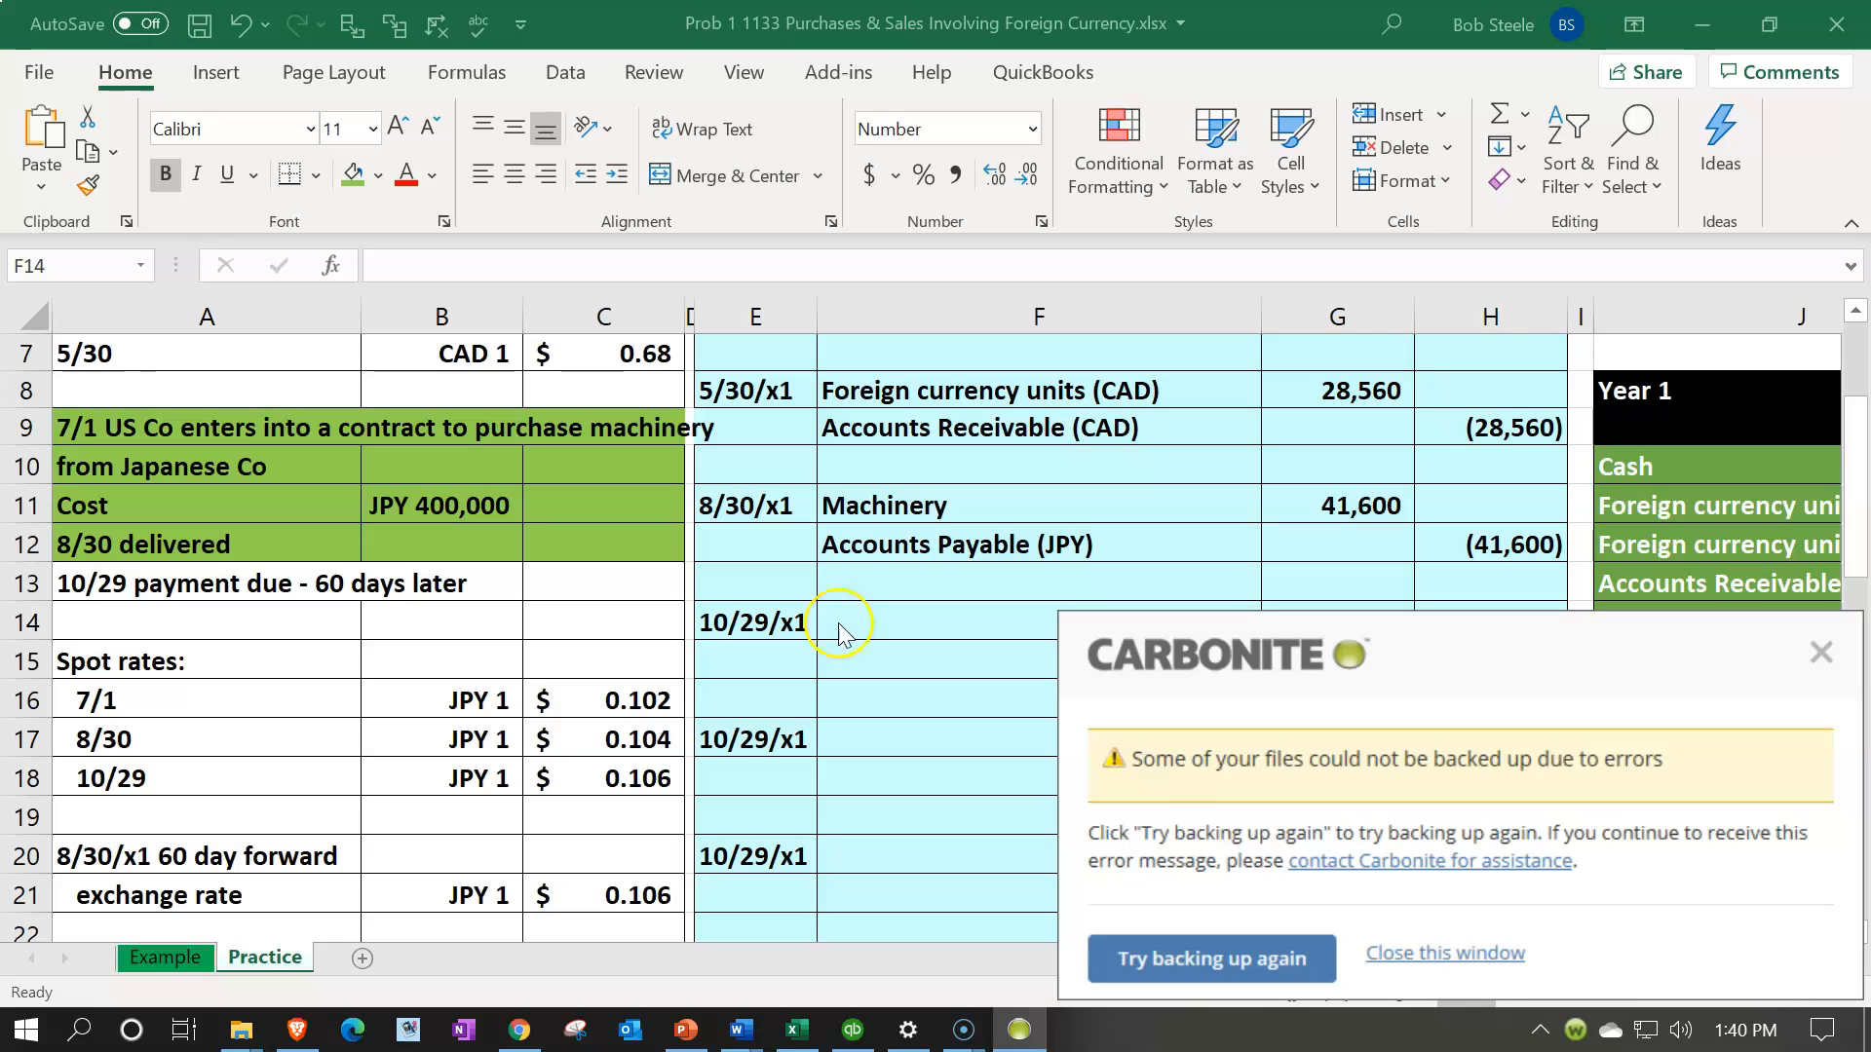
{"action": "left_click", "coordinate": [1820, 652]}
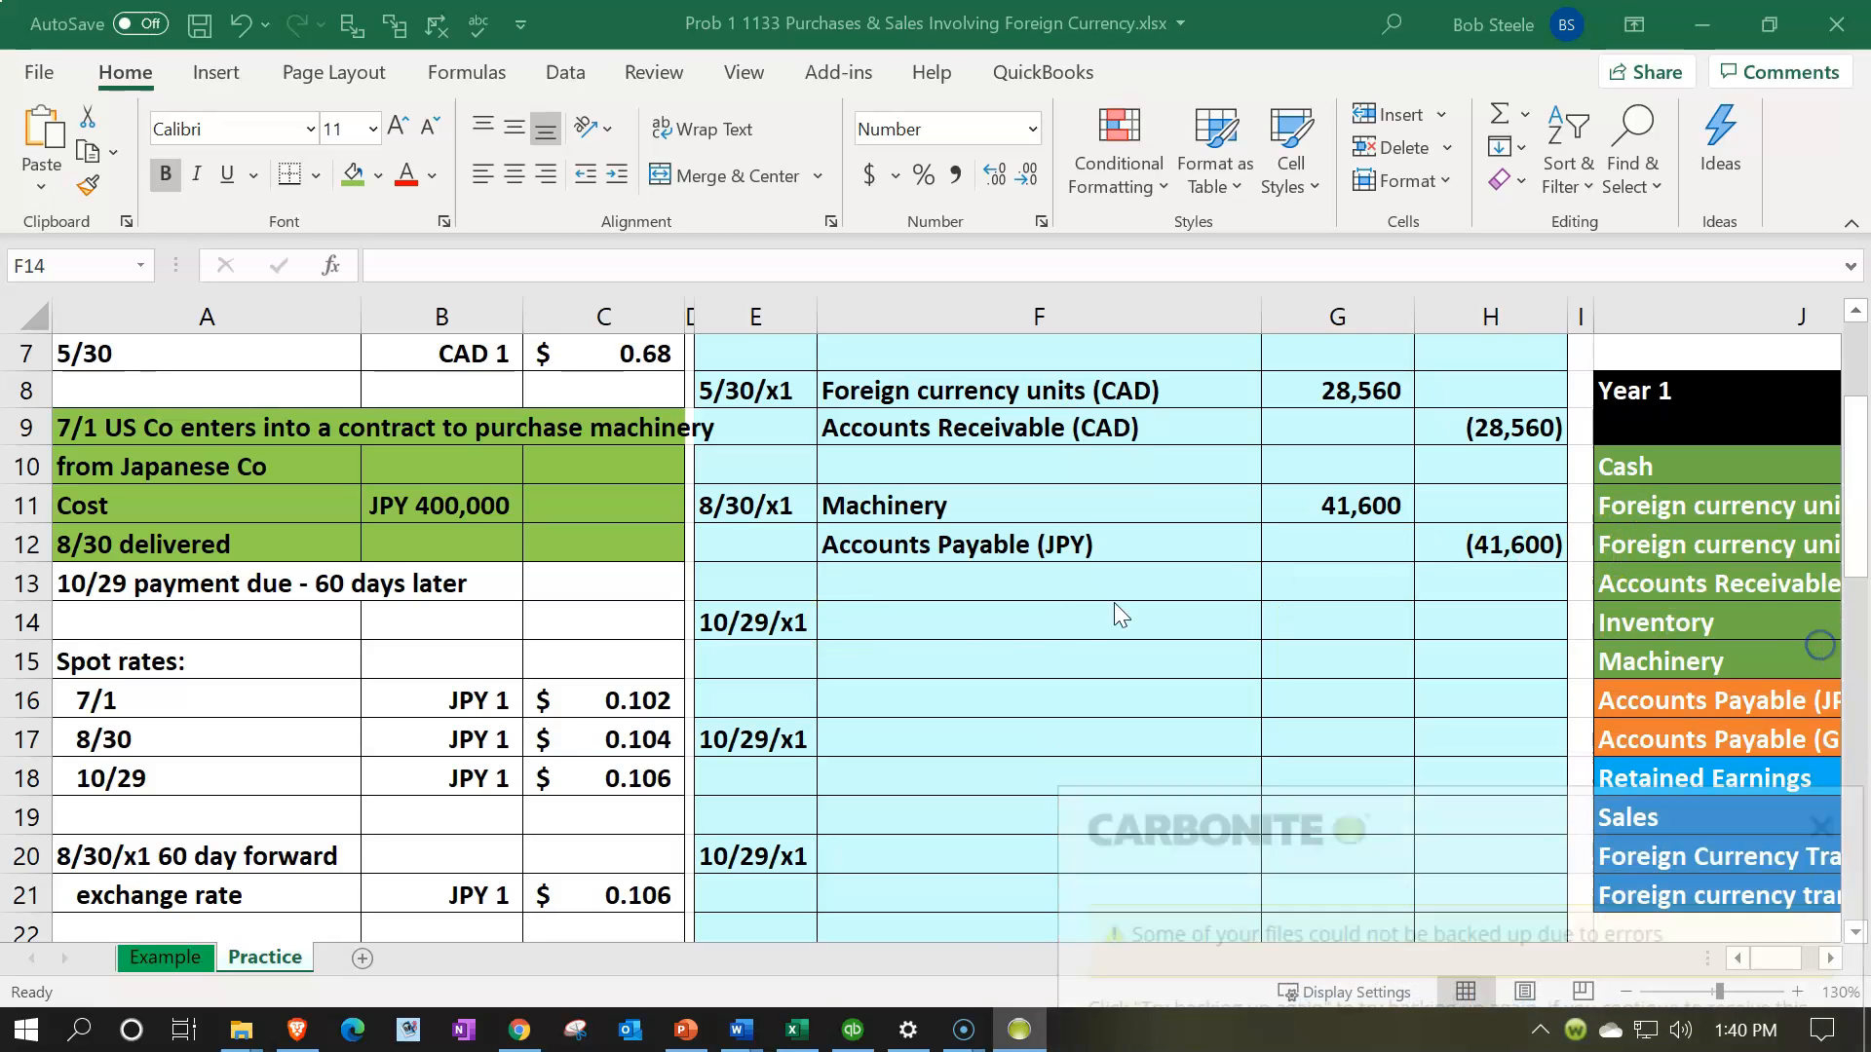
{"action": "left_click", "coordinate": [976, 624]}
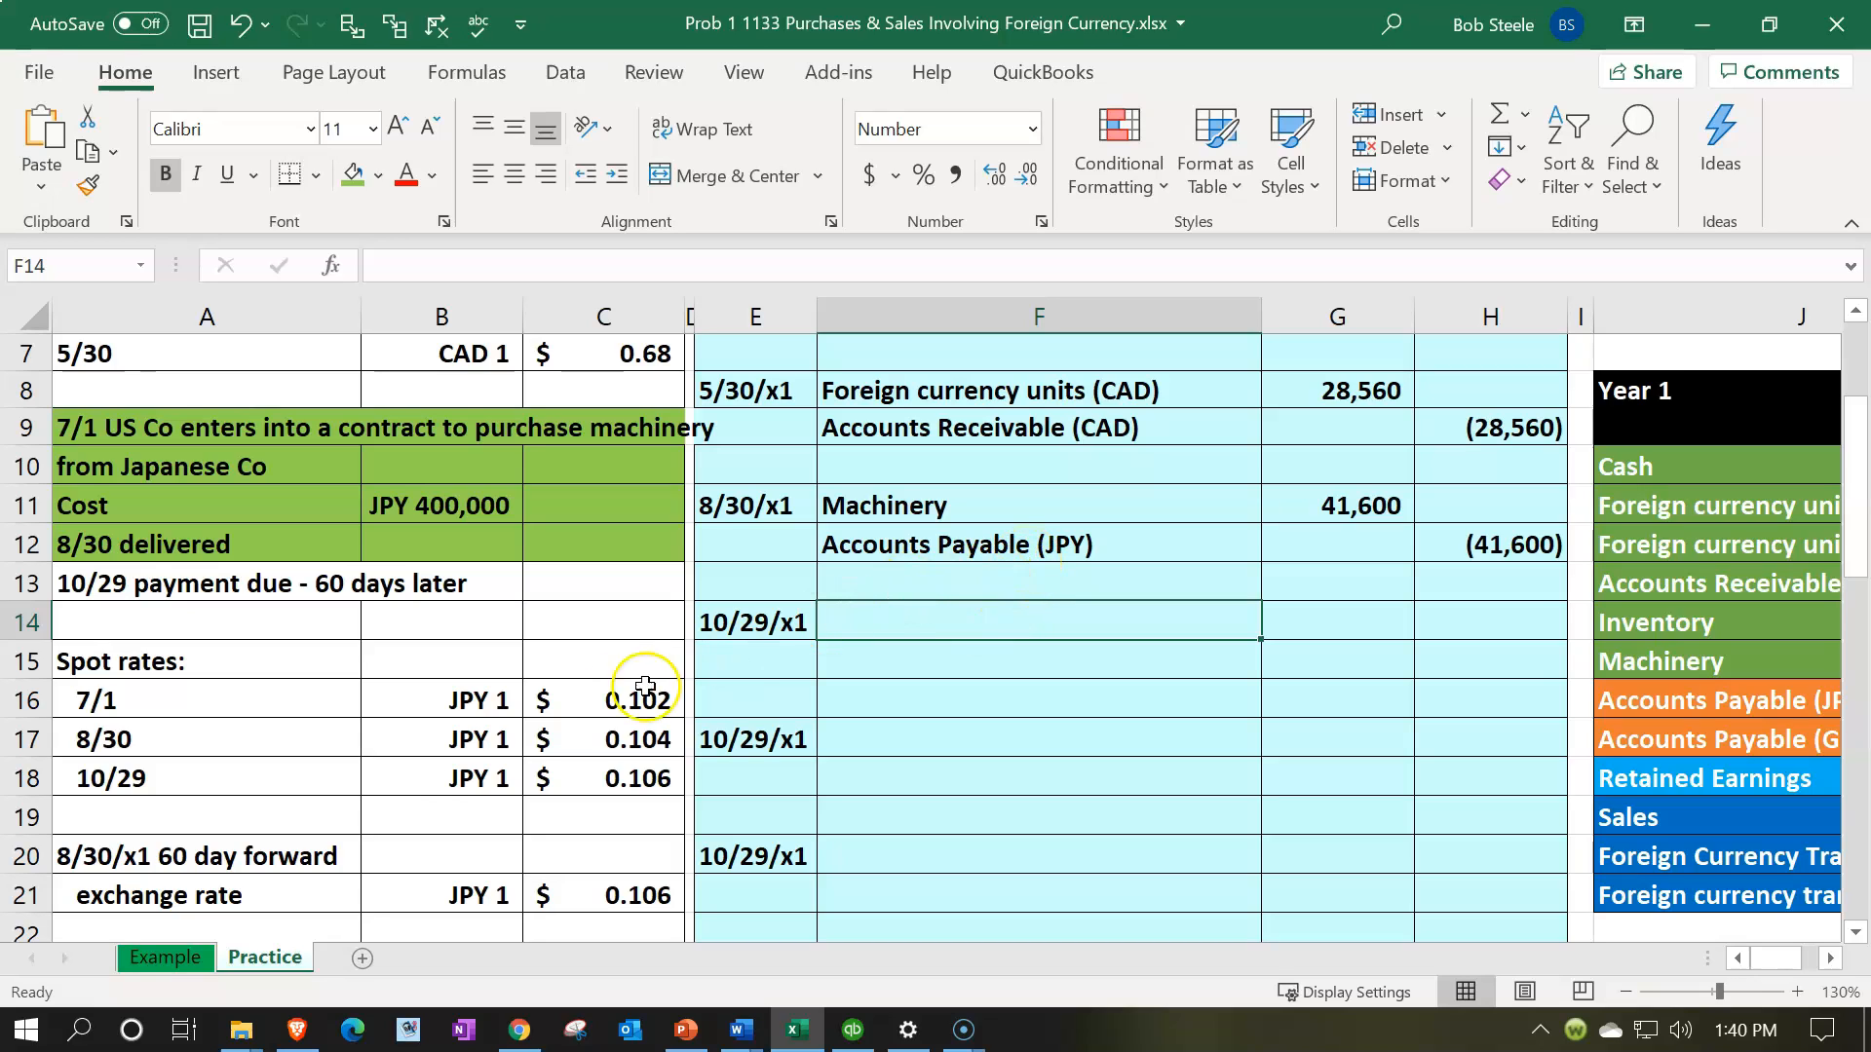
Calculate 400,000 times the 10/29 spot rate of 0.106, minus 41,600, in the calculator
{"action": "left_click", "coordinate": [265, 787]}
{"action": "left_click_drag", "start_coordinate": [265, 787], "coordinate": [580, 790]}
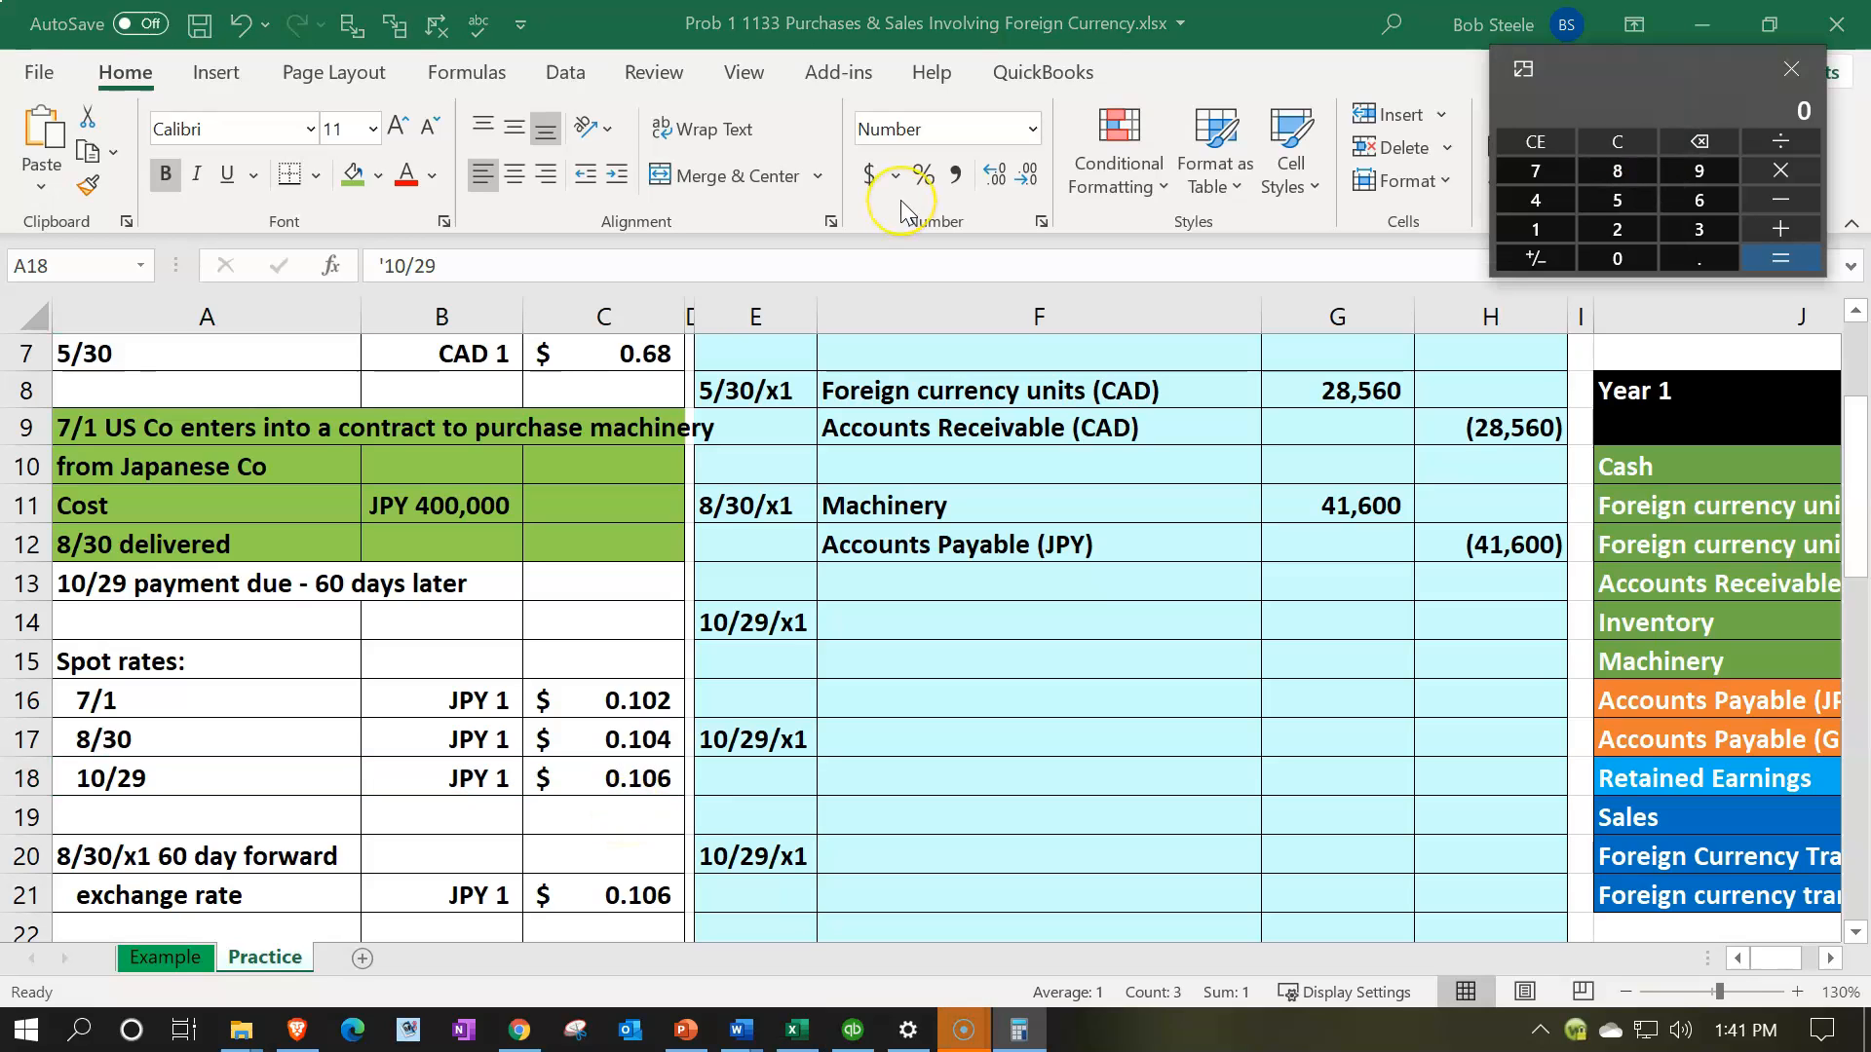
{"action": "type", "text": "400,000"}
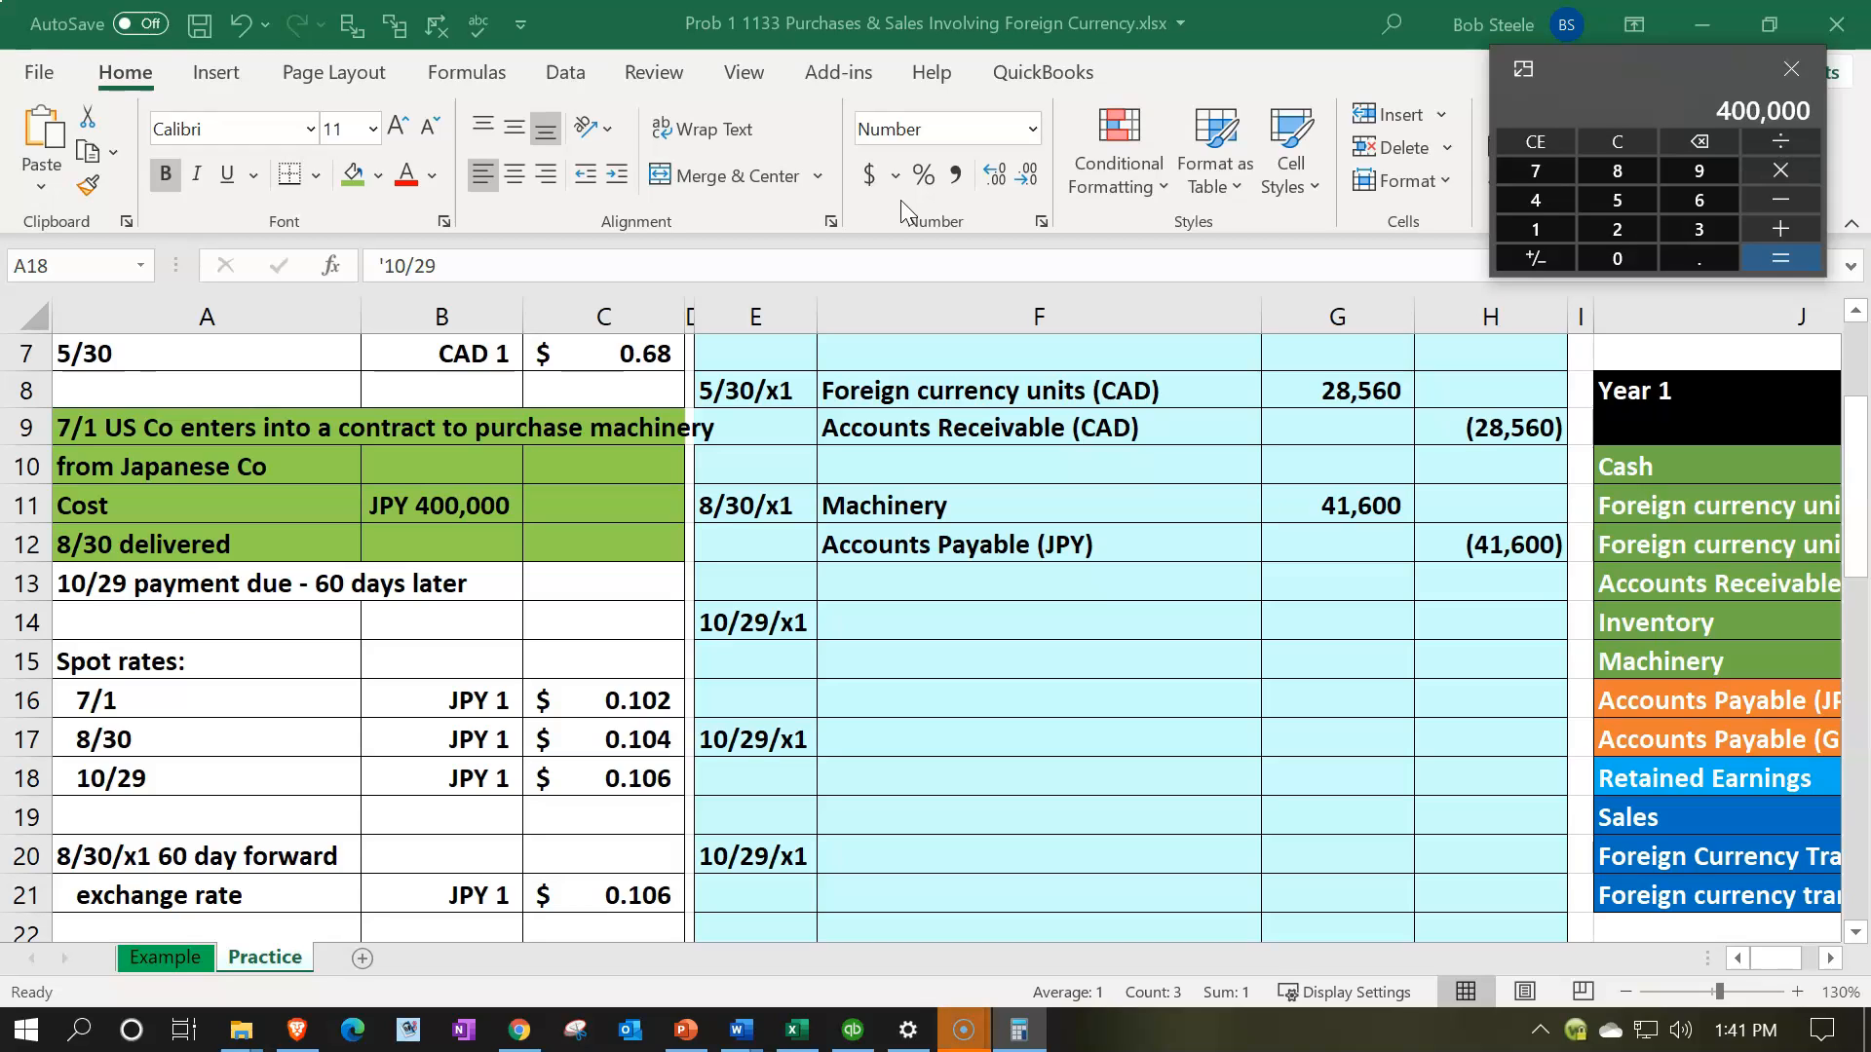
{"action": "type", "text": "0*.1"}
{"action": "type", "text": "06"}
{"action": "key", "text": "Return"}
{"action": "left_click", "coordinate": [907, 208]}
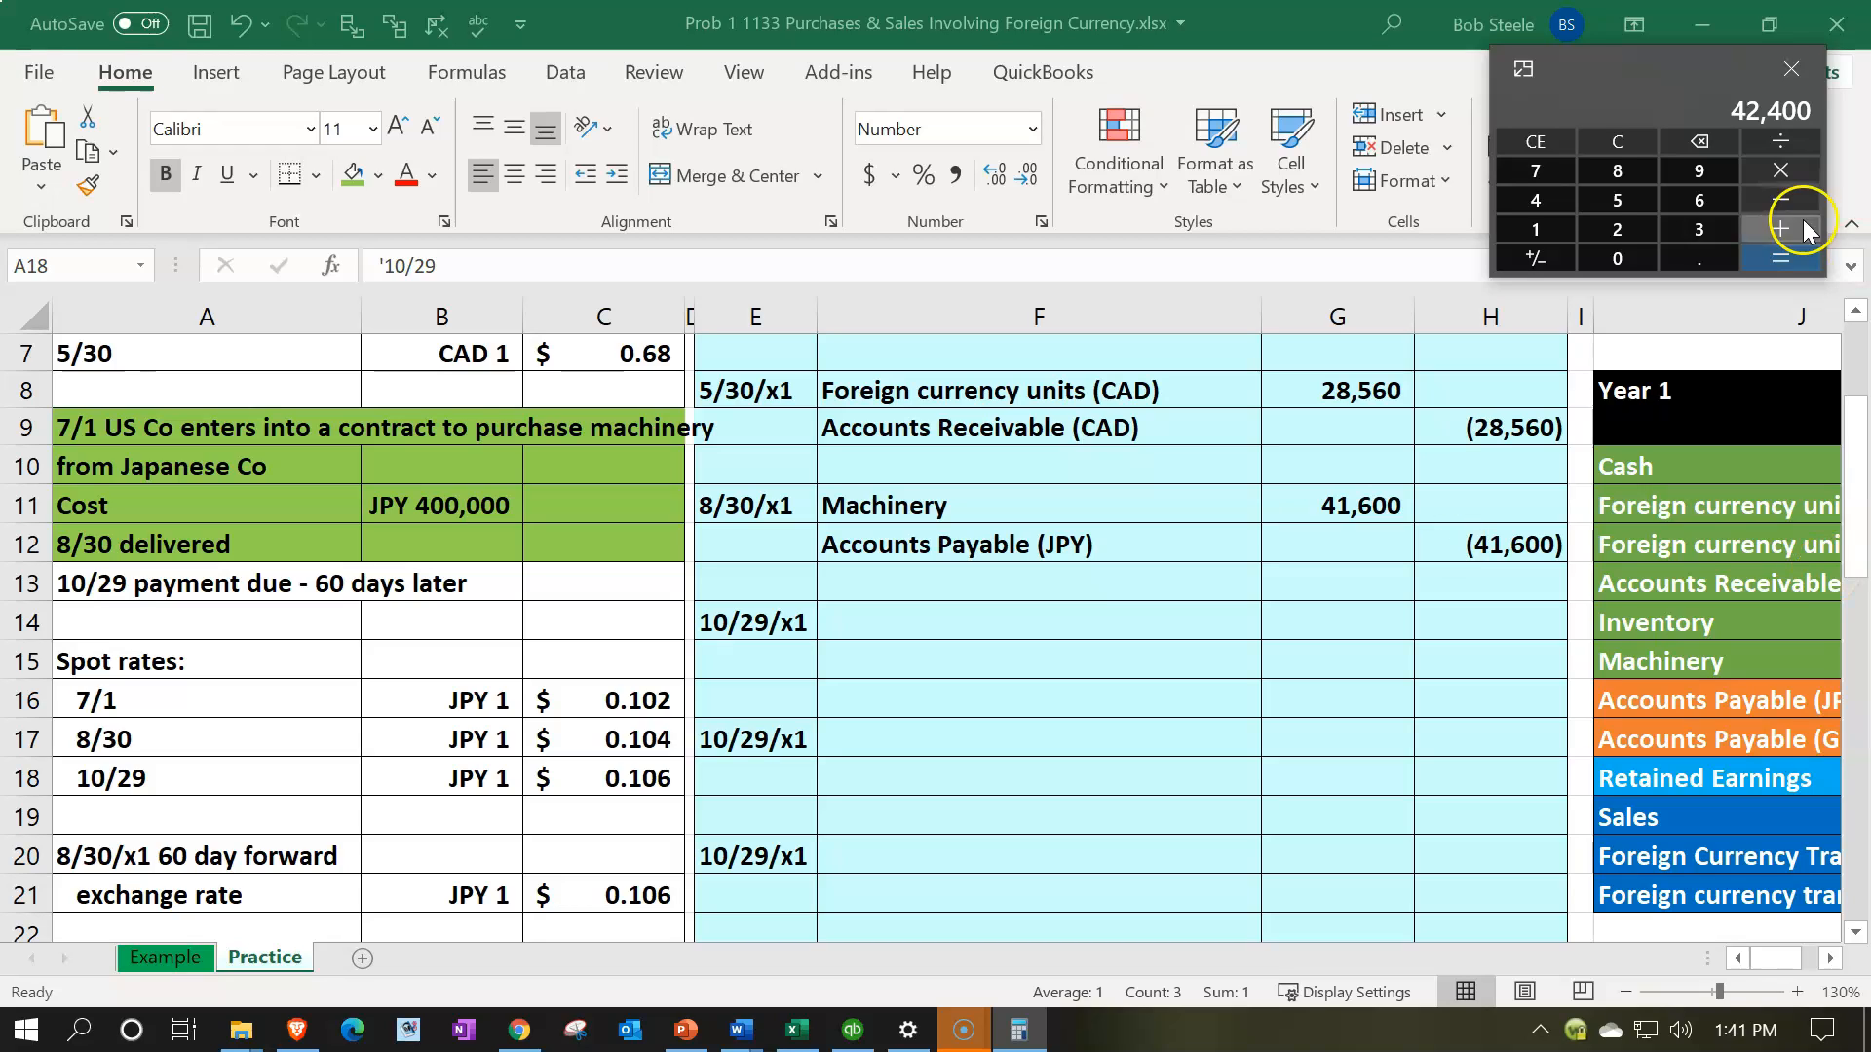
{"action": "left_click", "coordinate": [1782, 200]}
{"action": "type", "text": "41600"}
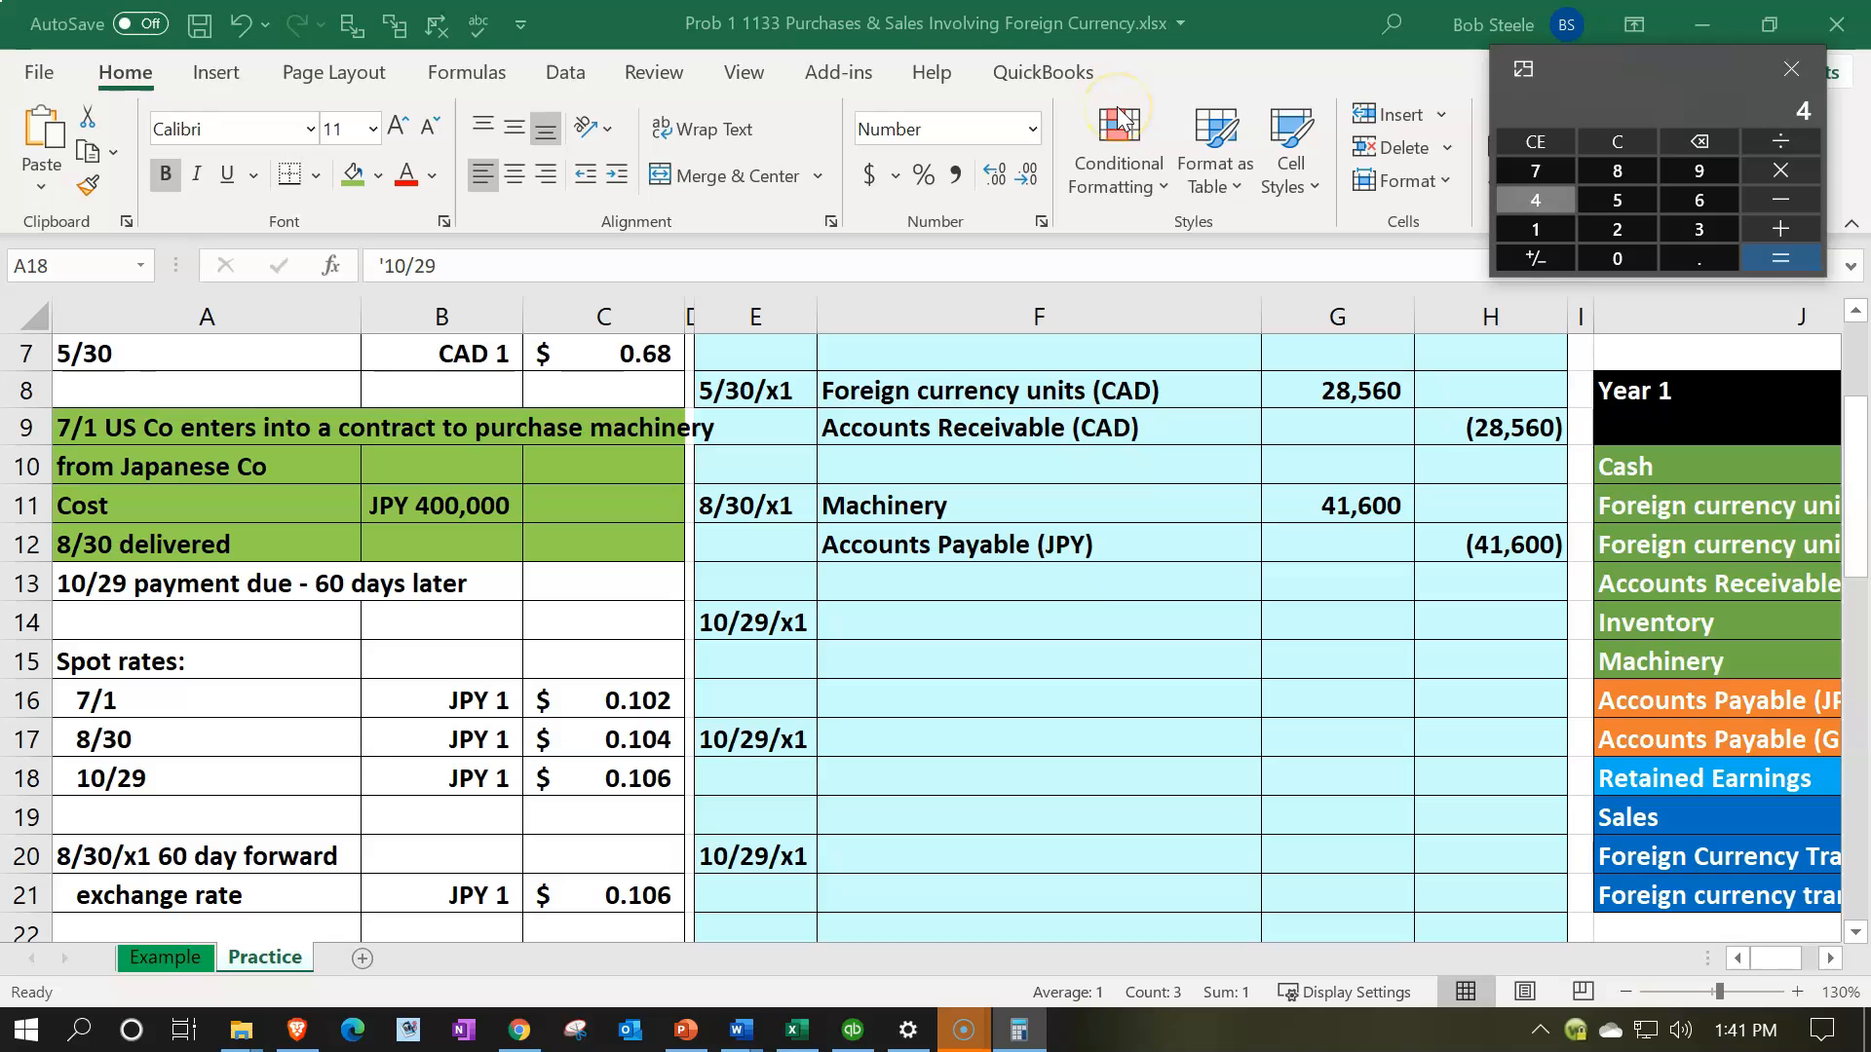
{"action": "key", "text": "Return"}
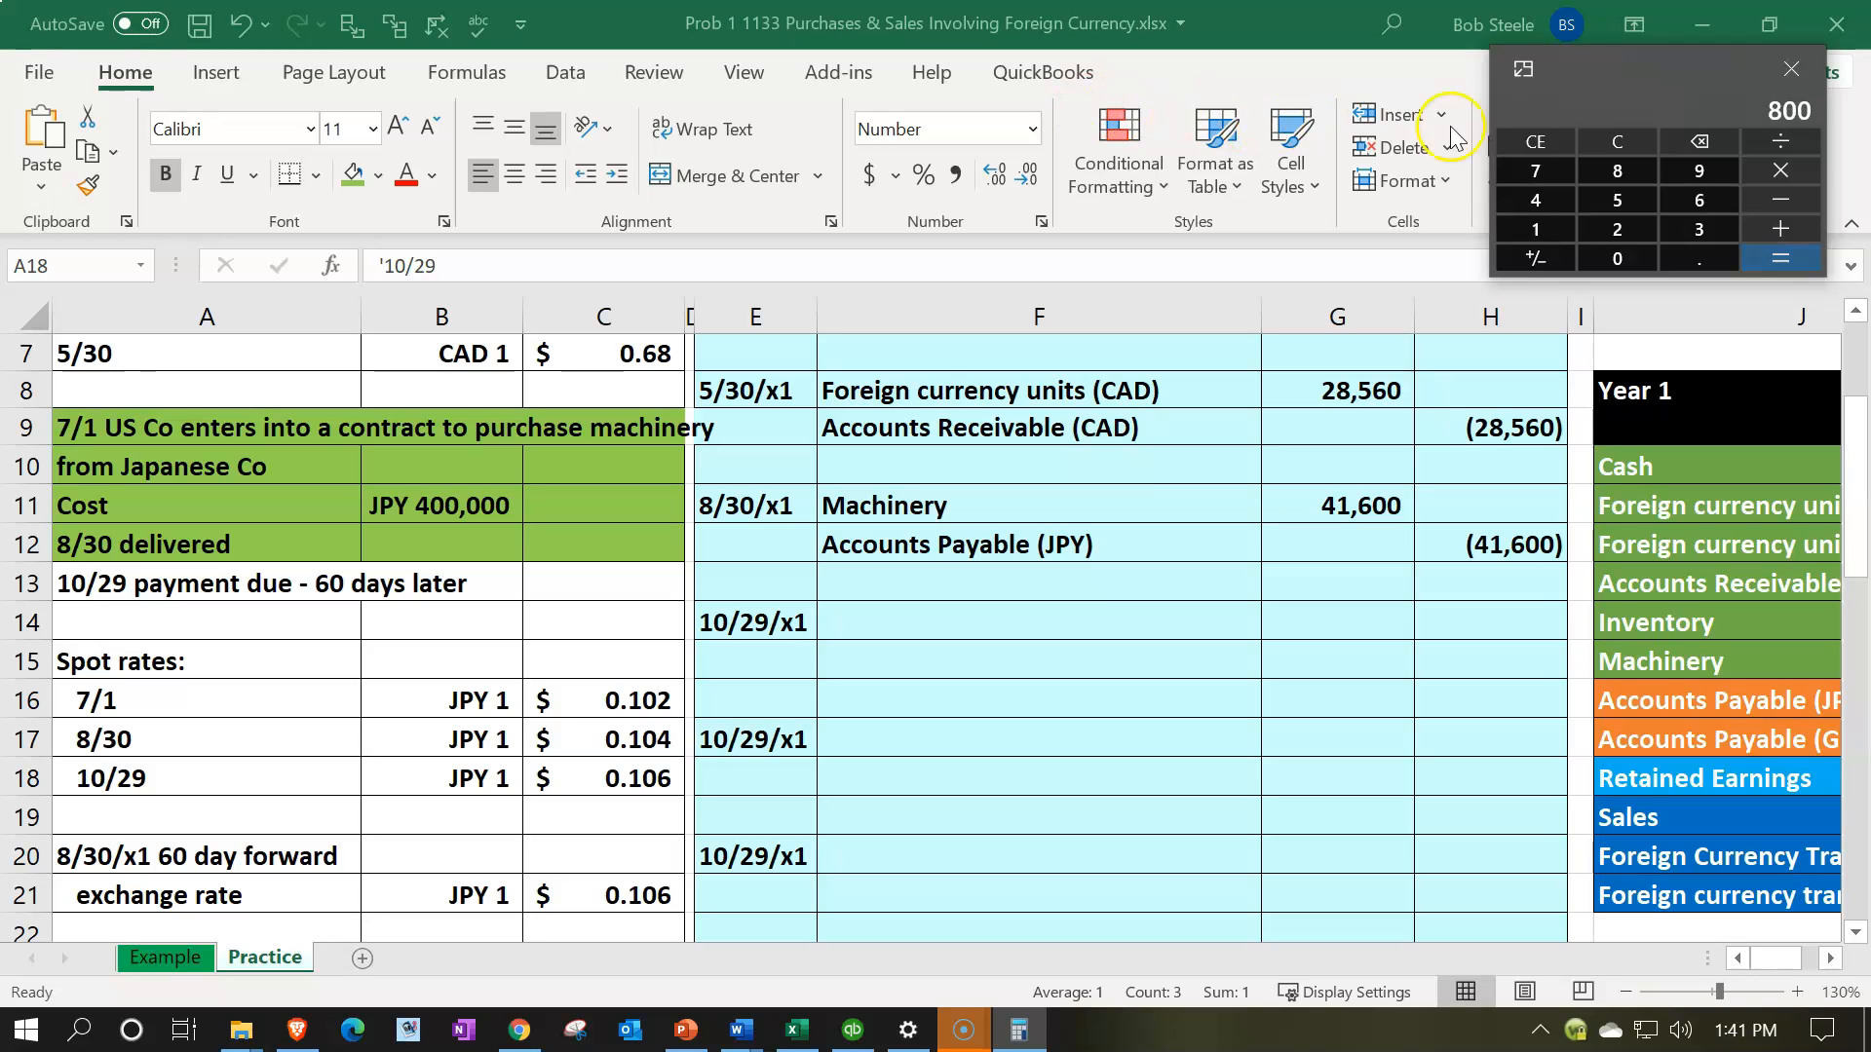
Clear the calculator and compute the rate difference 0.106 minus 0.104 multiplied by 400,000
{"action": "left_click", "coordinate": [1618, 141]}
{"action": "type", "text": "0.106"}
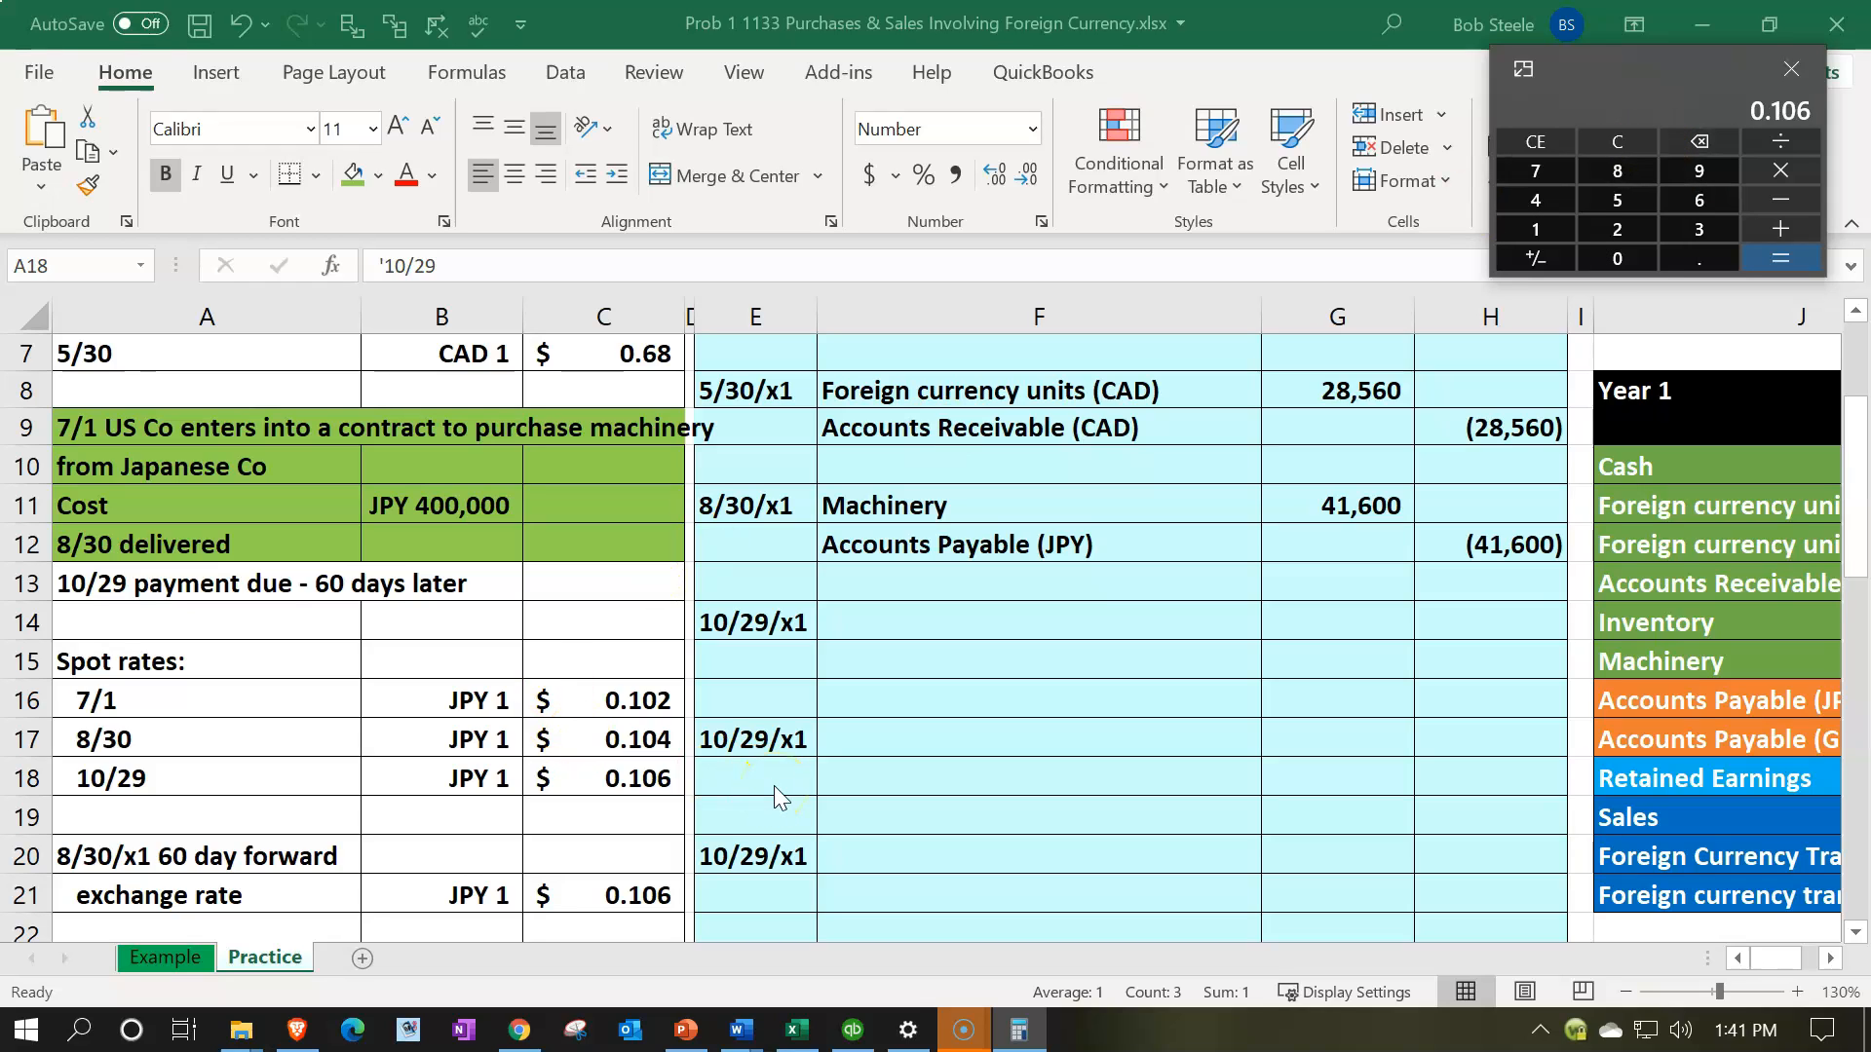
{"action": "type", "text": "-0.104"}
{"action": "key", "text": "Return"}
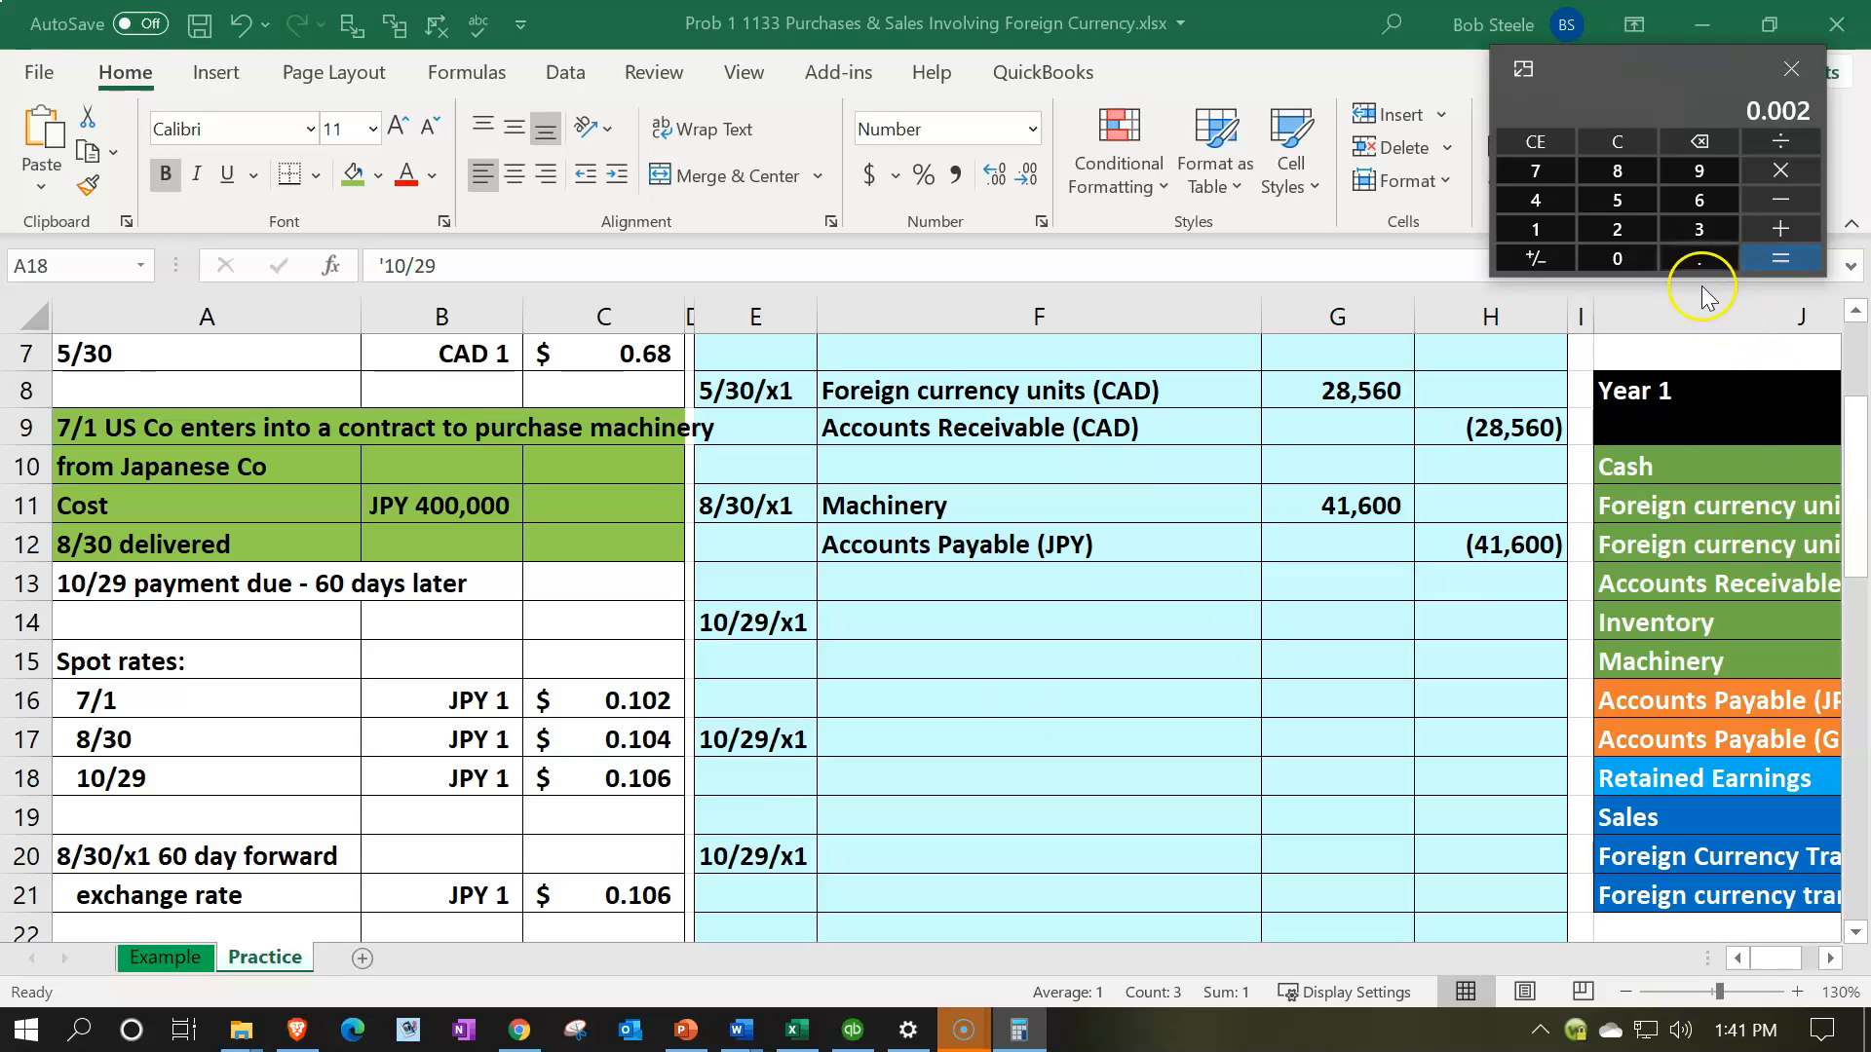
{"action": "left_click", "coordinate": [1780, 174]}
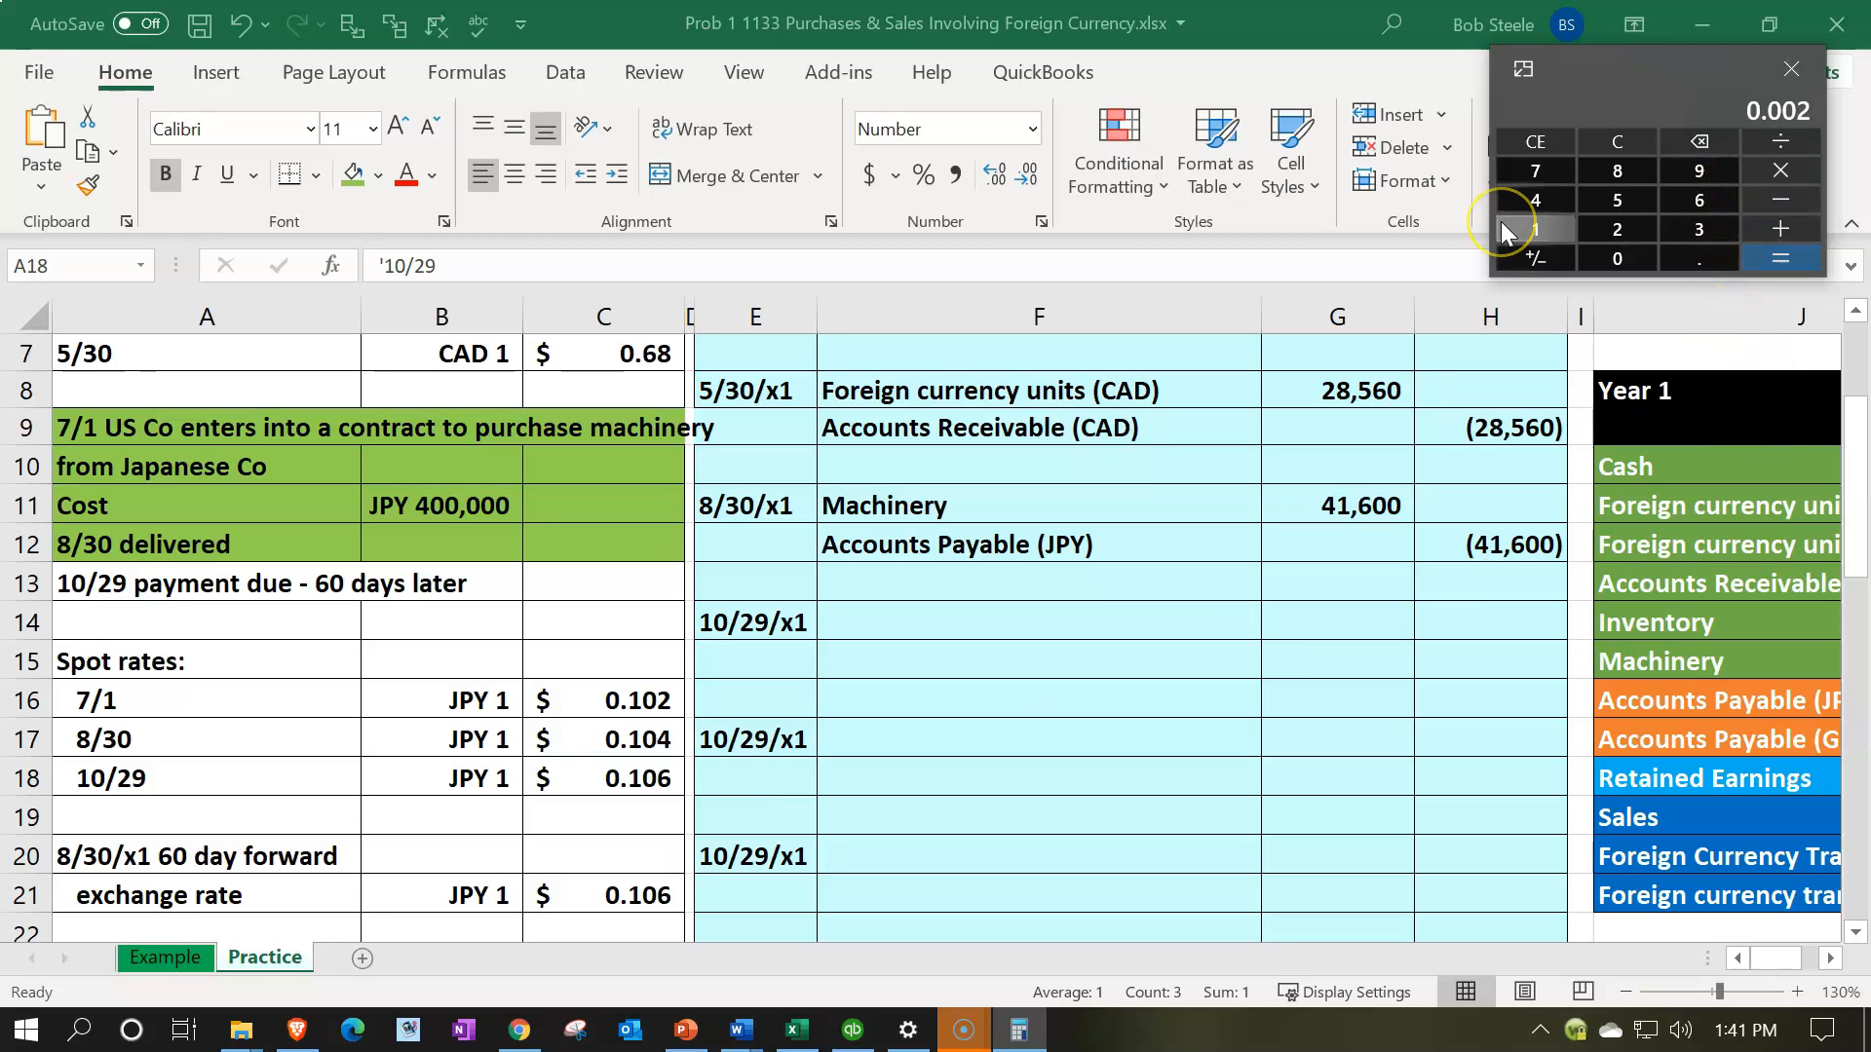
{"action": "type", "text": "4000000"}
{"action": "key", "text": "Return"}
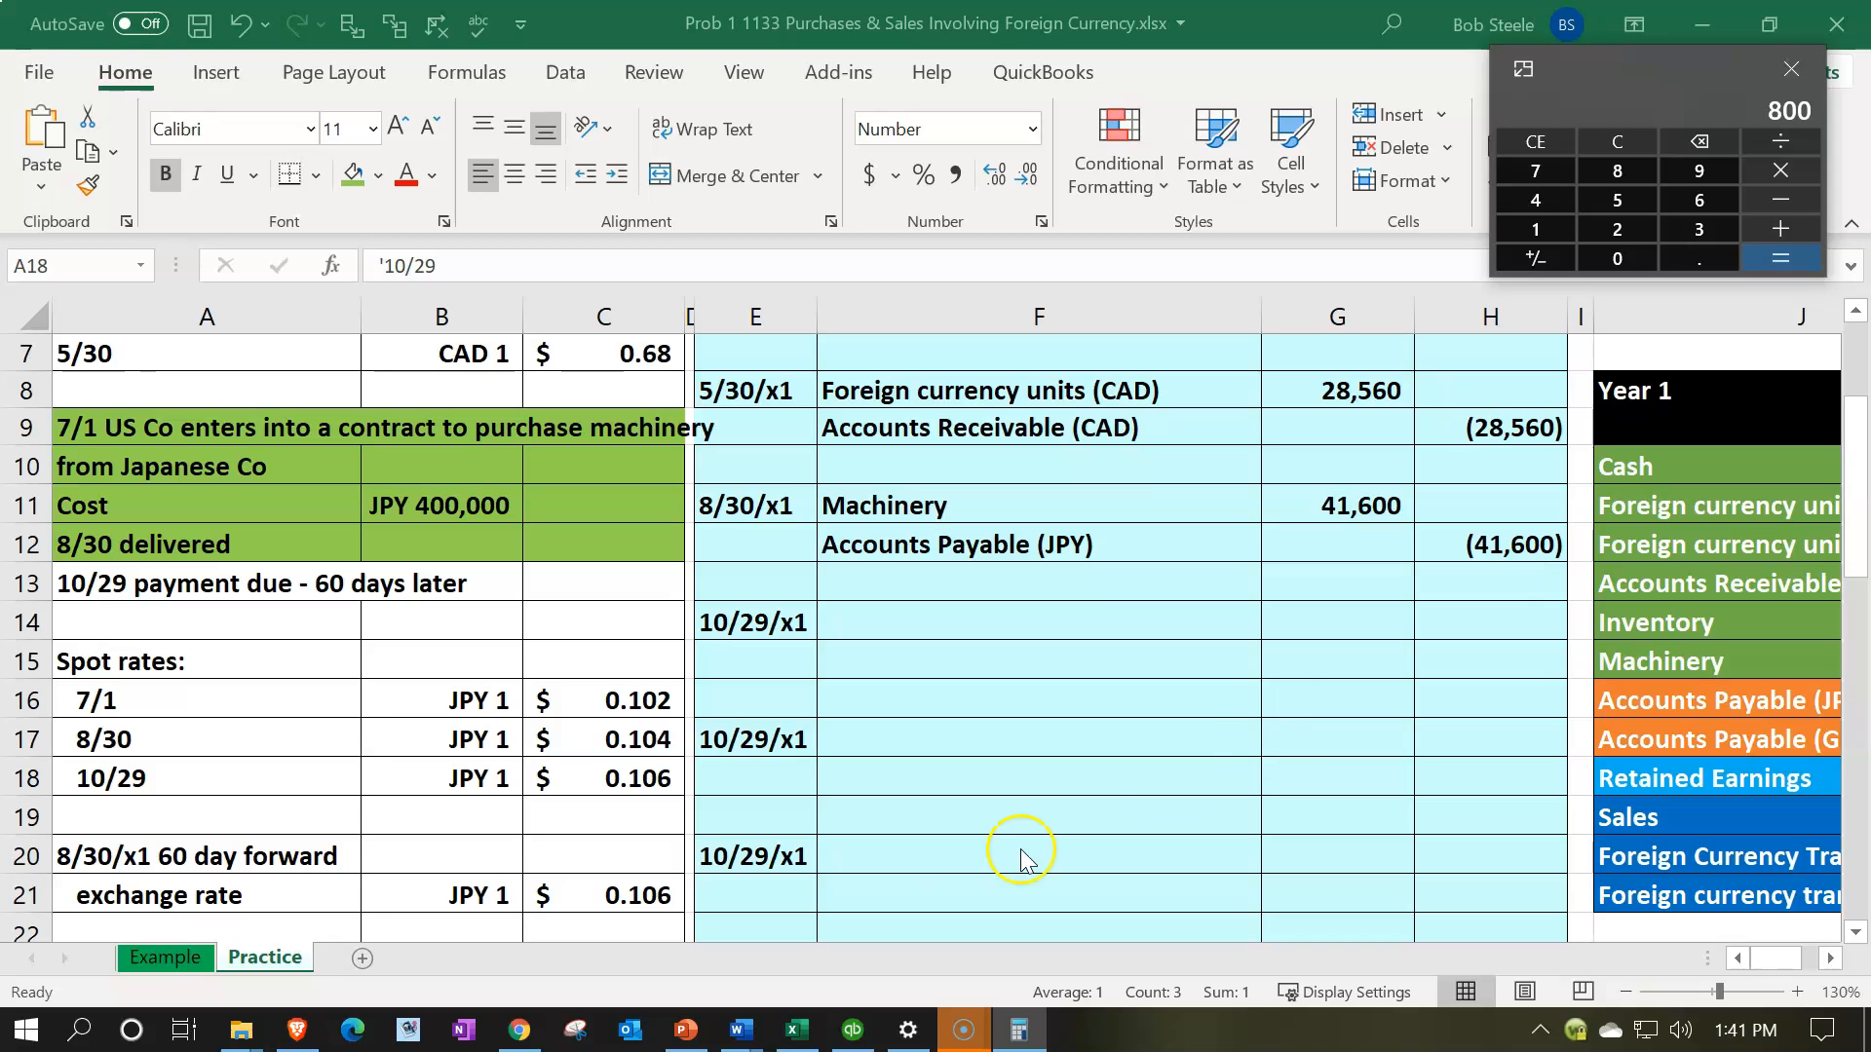
Return to the worksheet and check the 8/30 spot rate row
{"action": "left_click", "coordinate": [557, 750]}
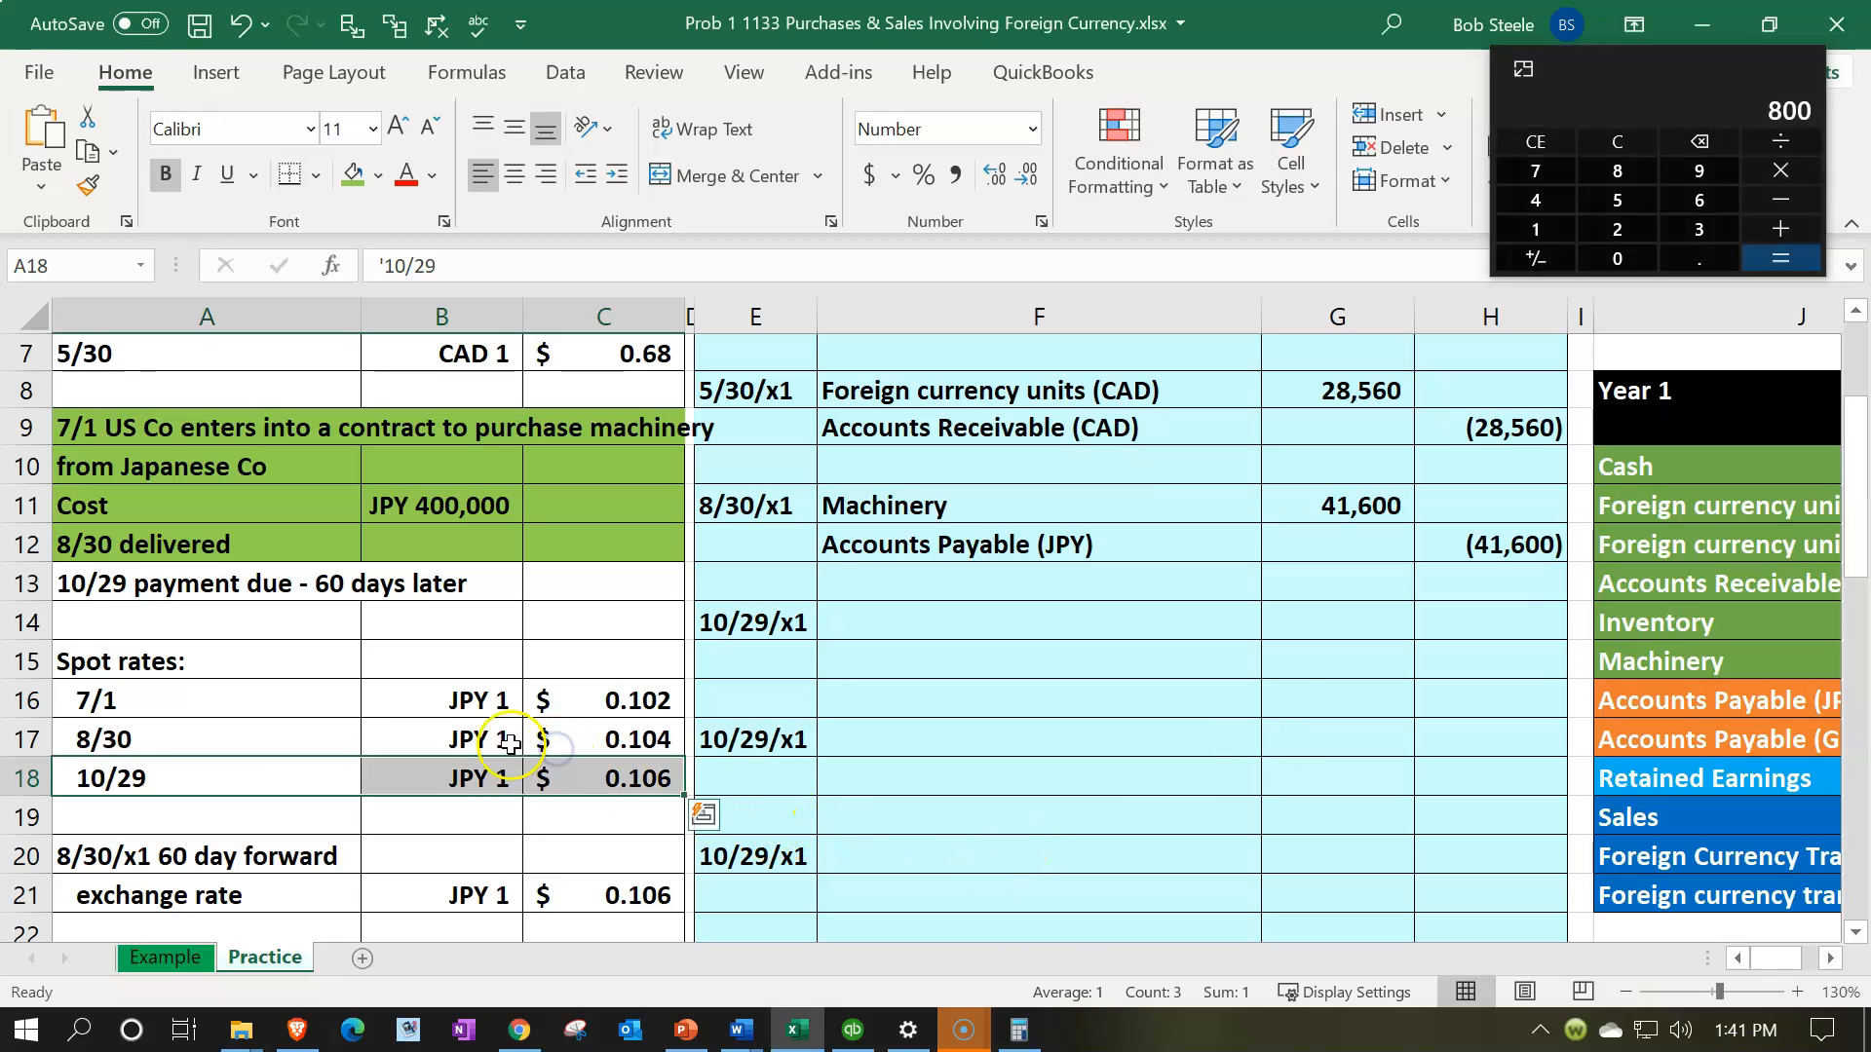
{"action": "left_click", "coordinate": [495, 746]}
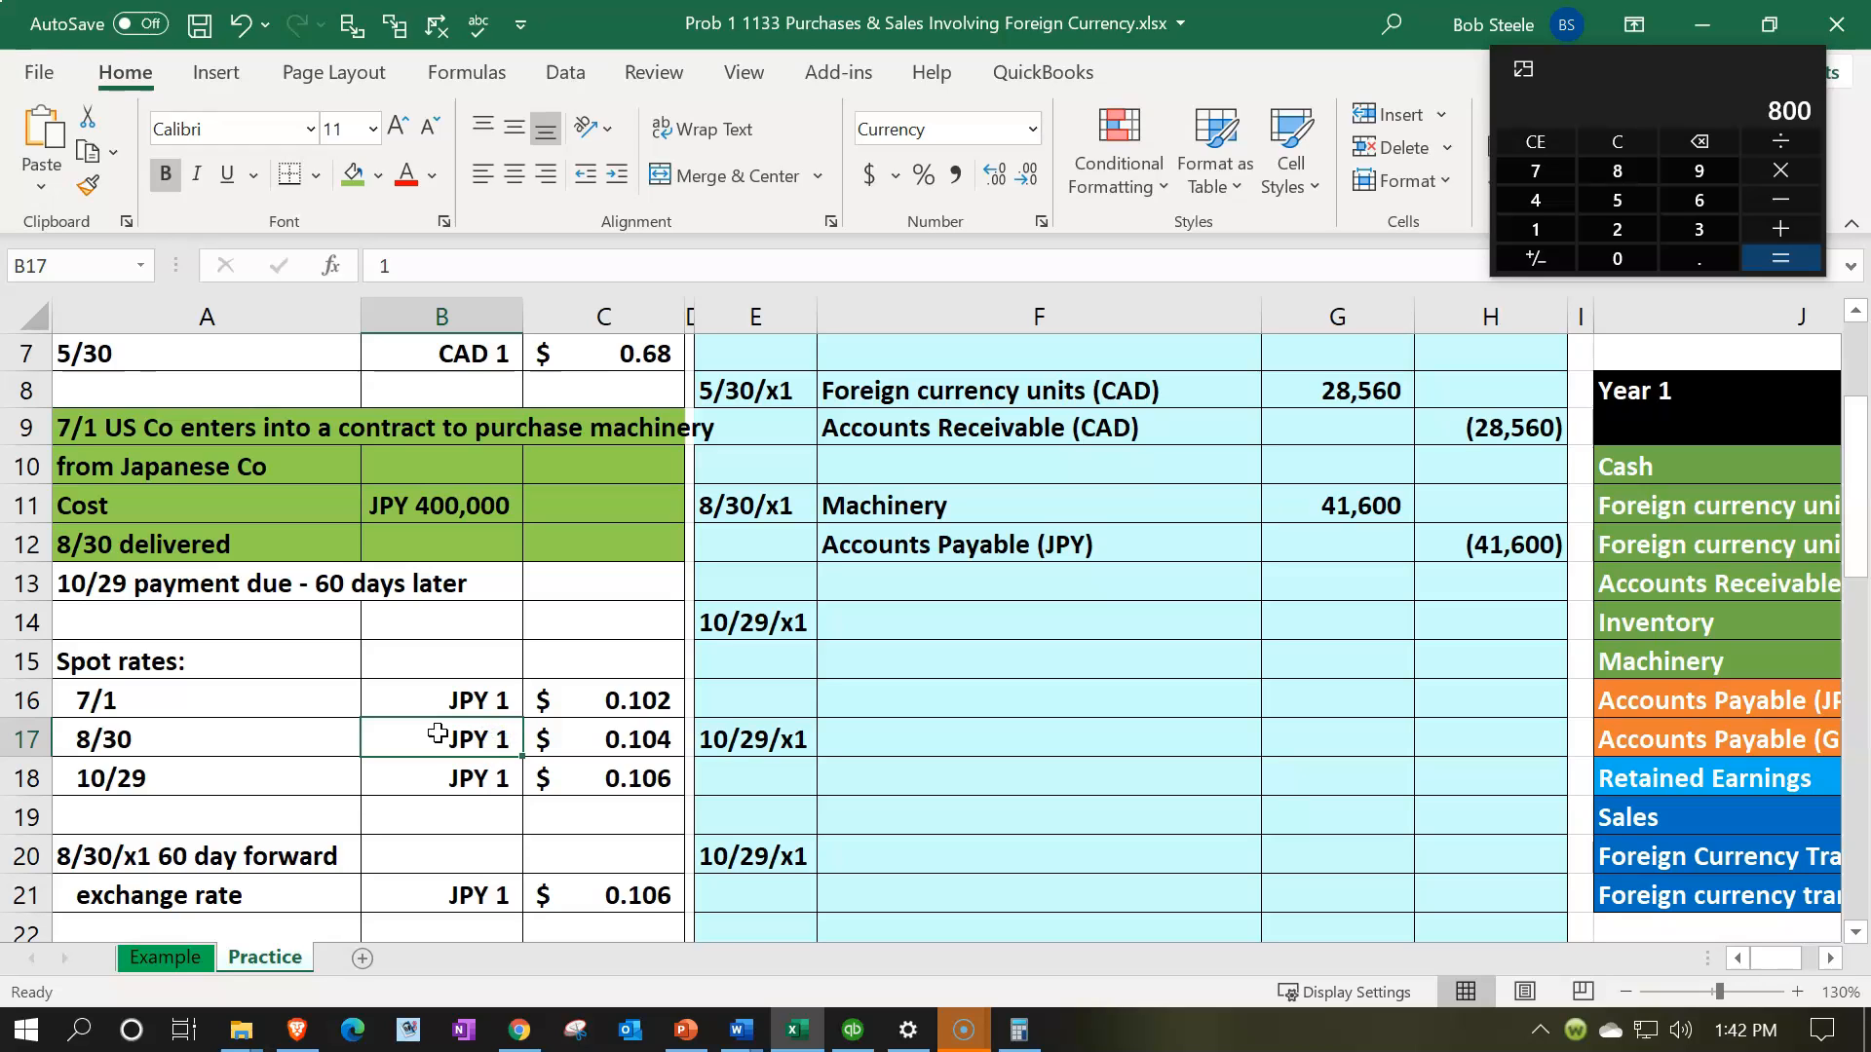
Compare the 8/30 and 10/29 JPY spot rates, and put the calculator away
{"action": "key", "text": "Right"}
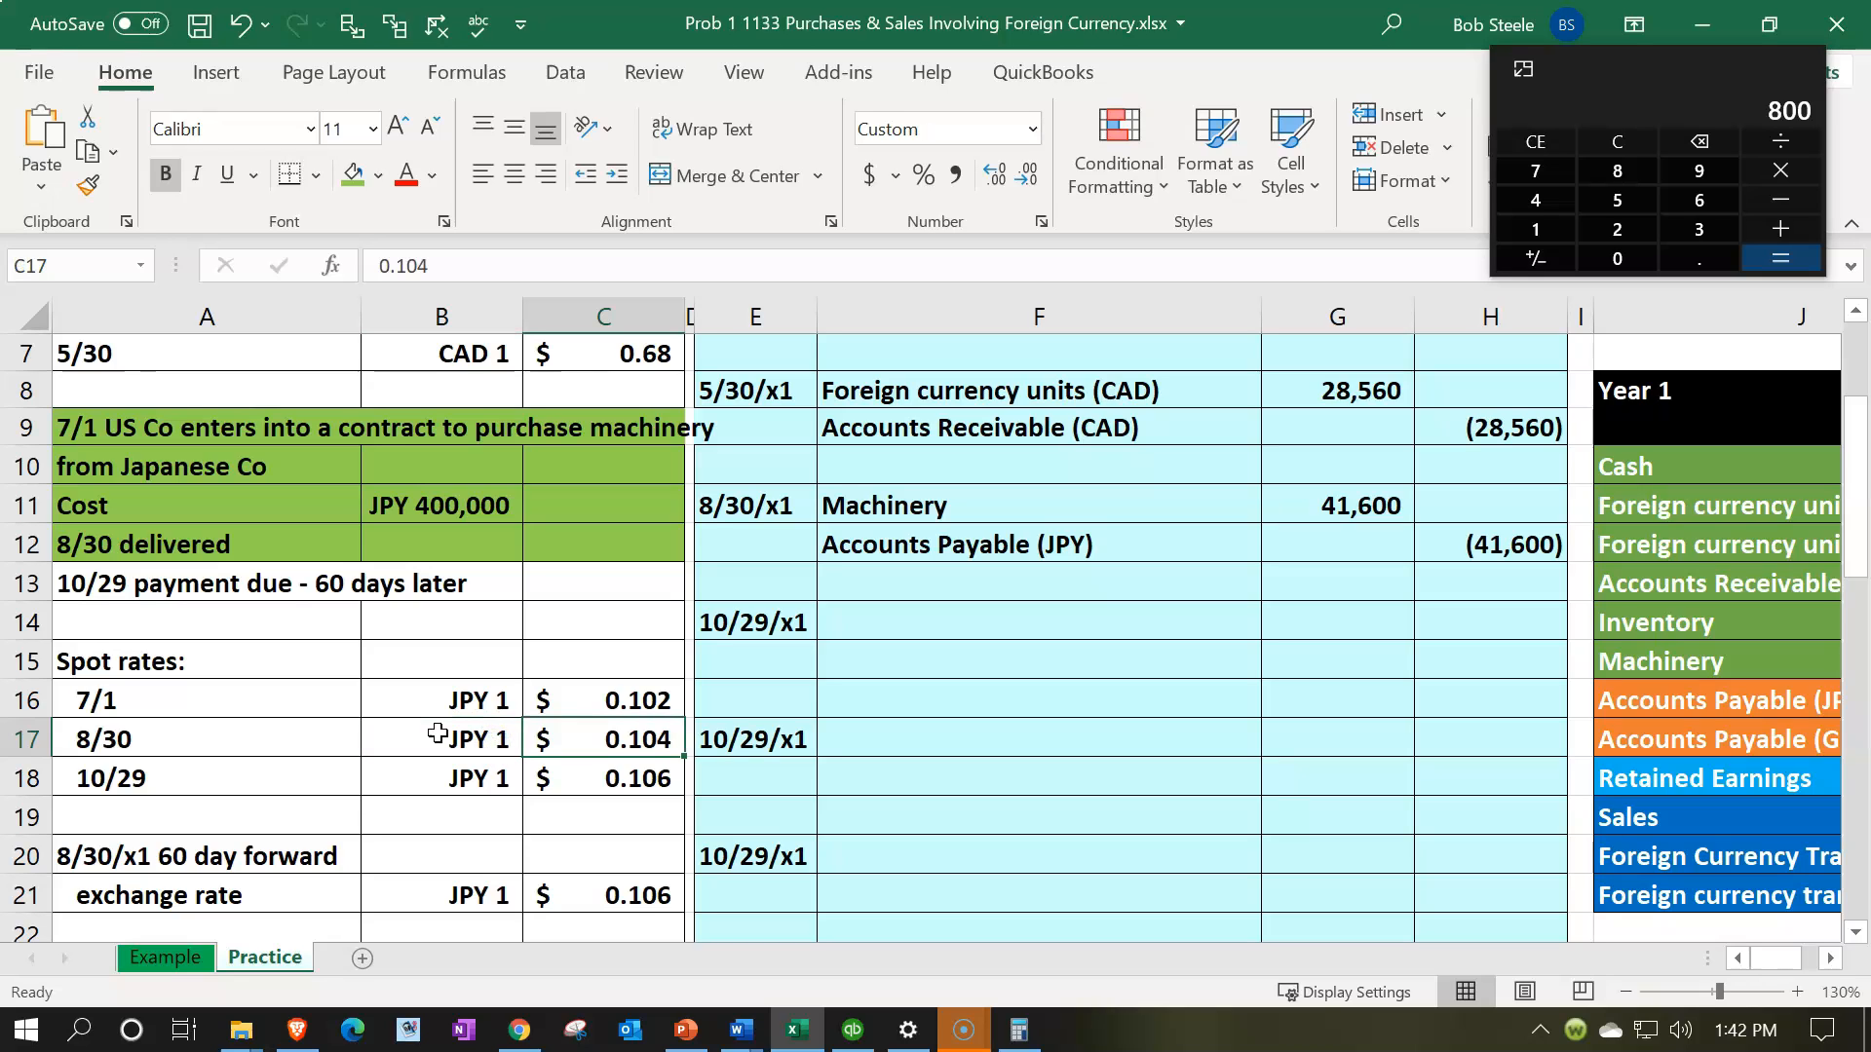
{"action": "key", "text": "Left"}
{"action": "key", "text": "Down"}
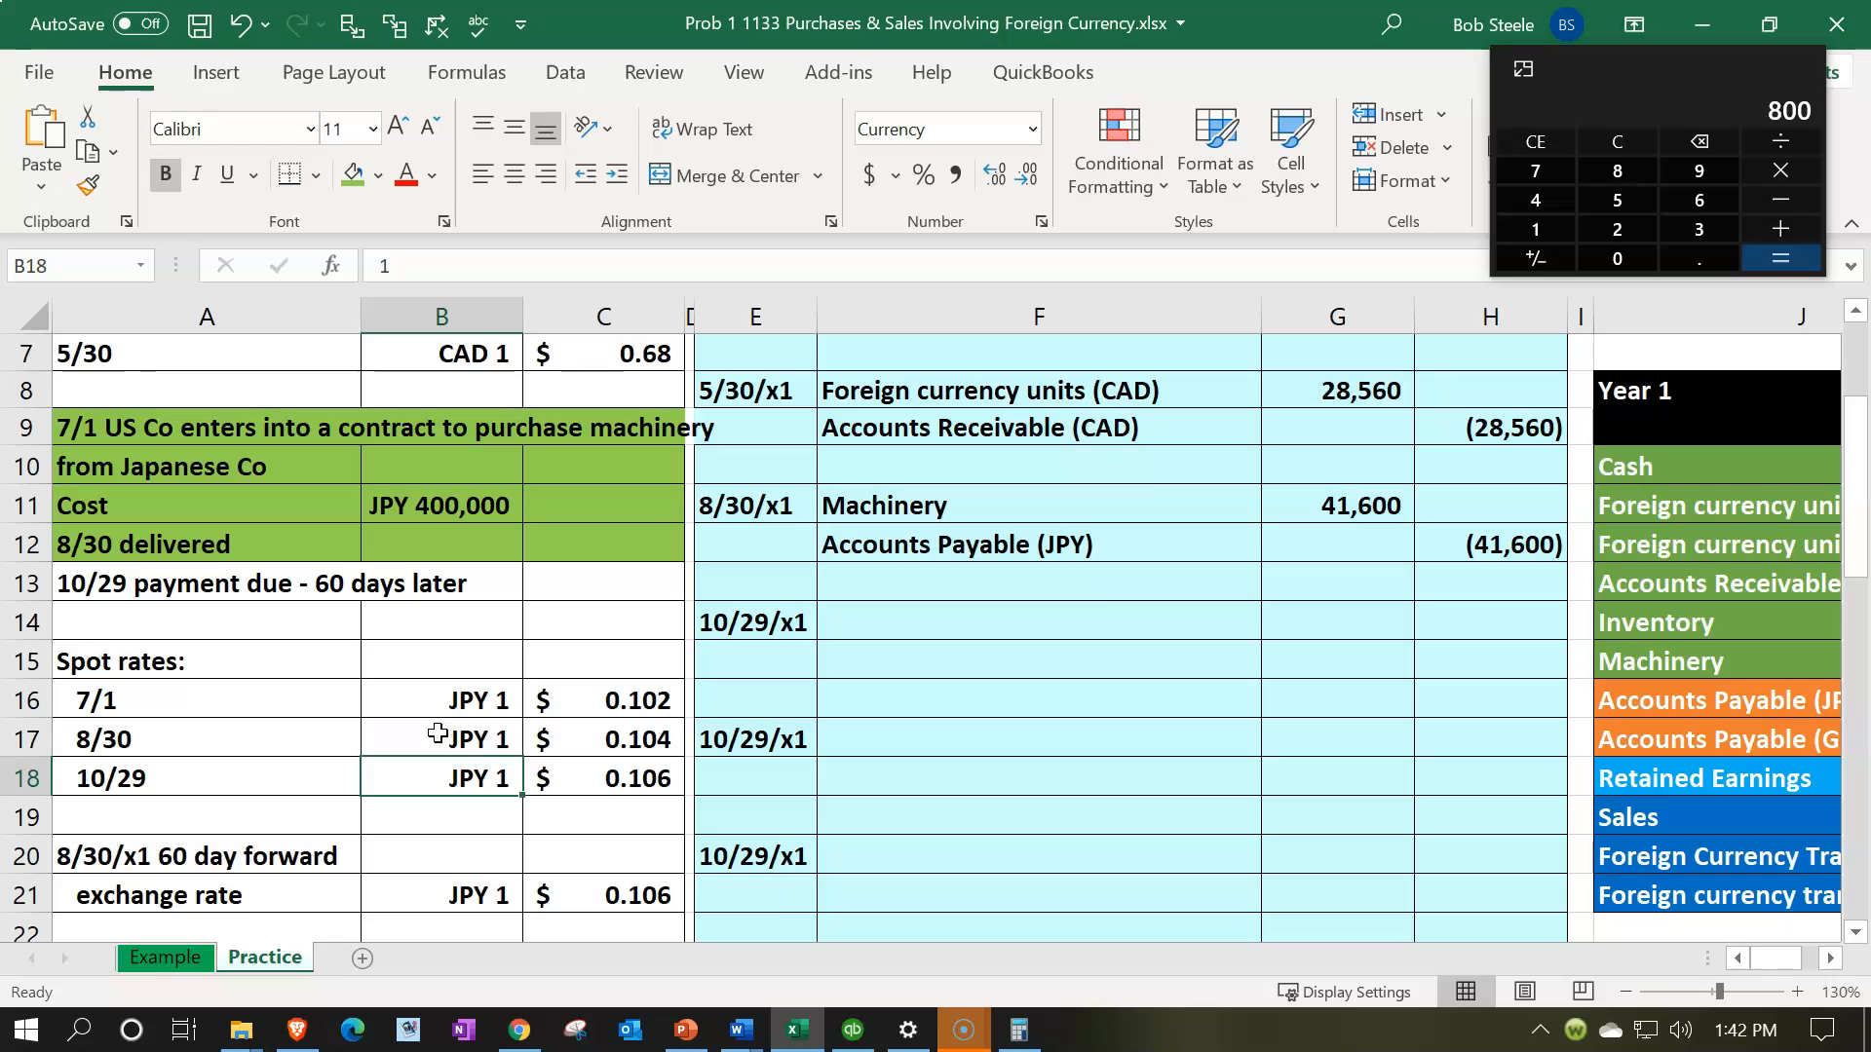
{"action": "key", "text": "Right"}
{"action": "key", "text": "Left"}
{"action": "key", "text": "Right"}
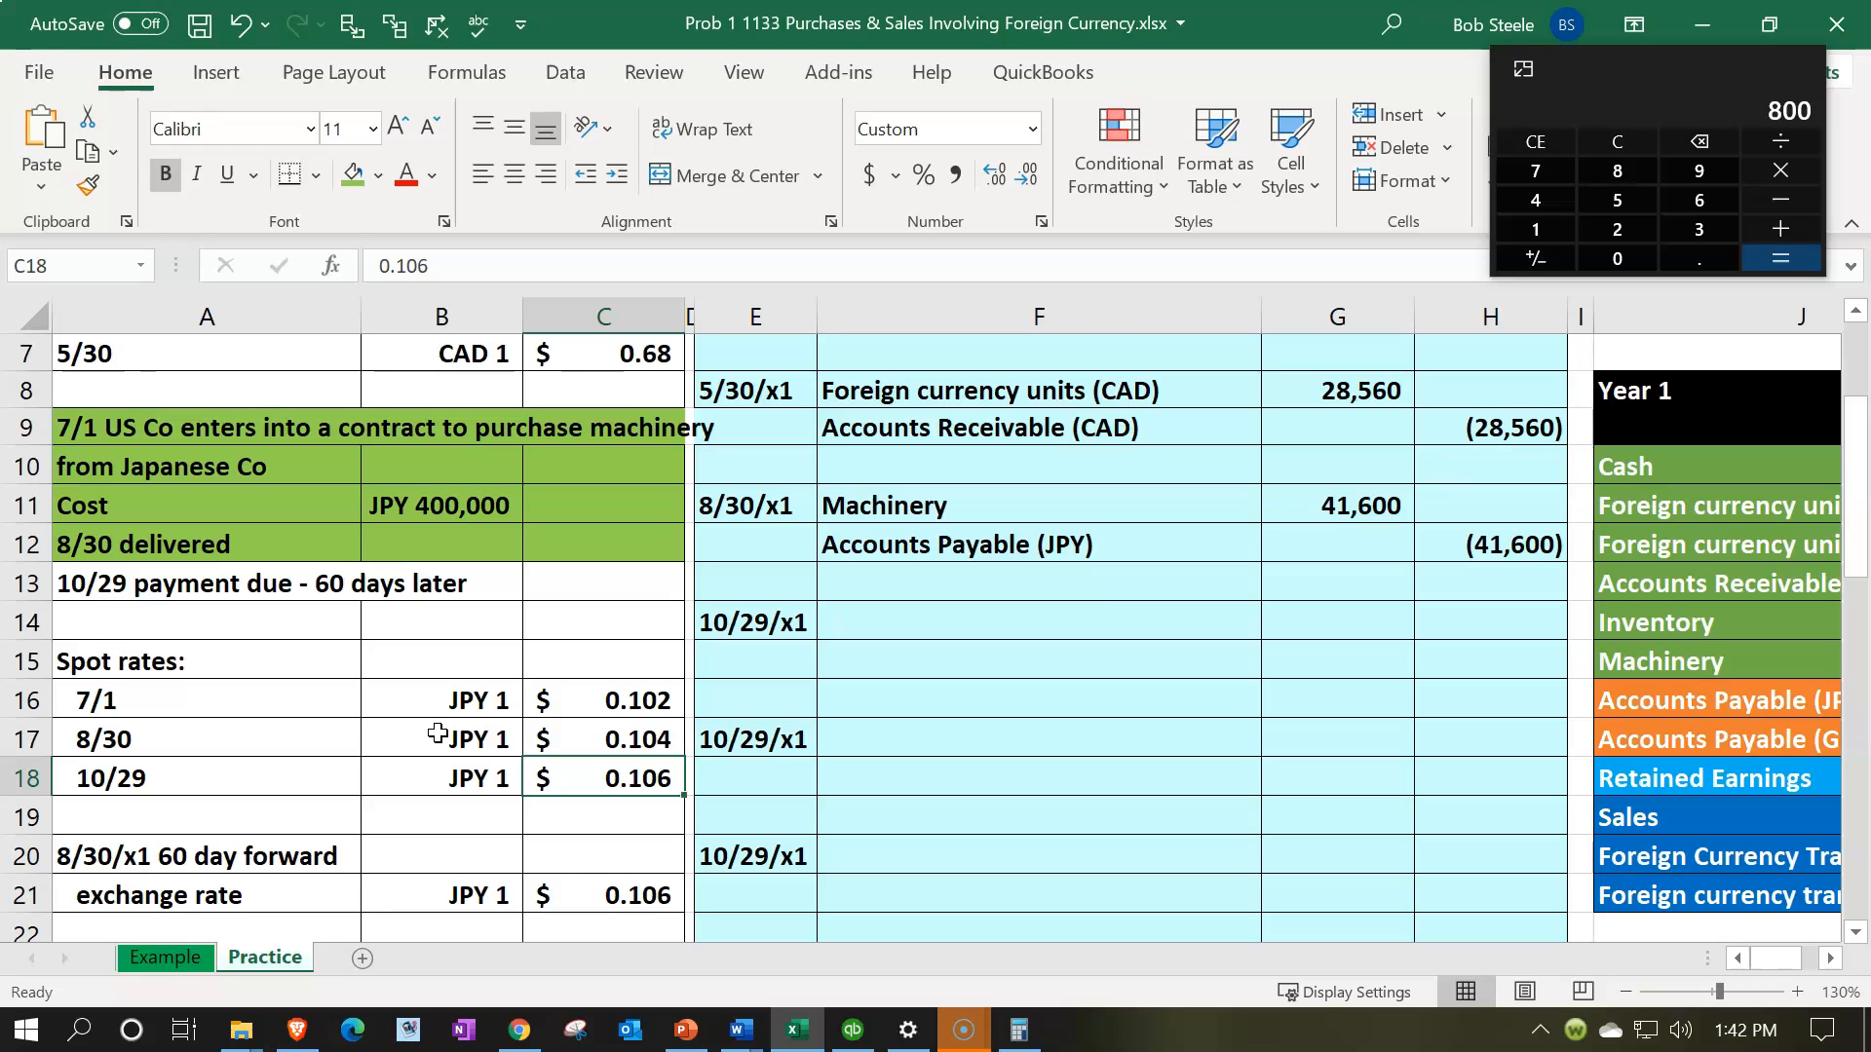
{"action": "key", "text": "Up"}
{"action": "key", "text": "Down"}
{"action": "key", "text": "Left"}
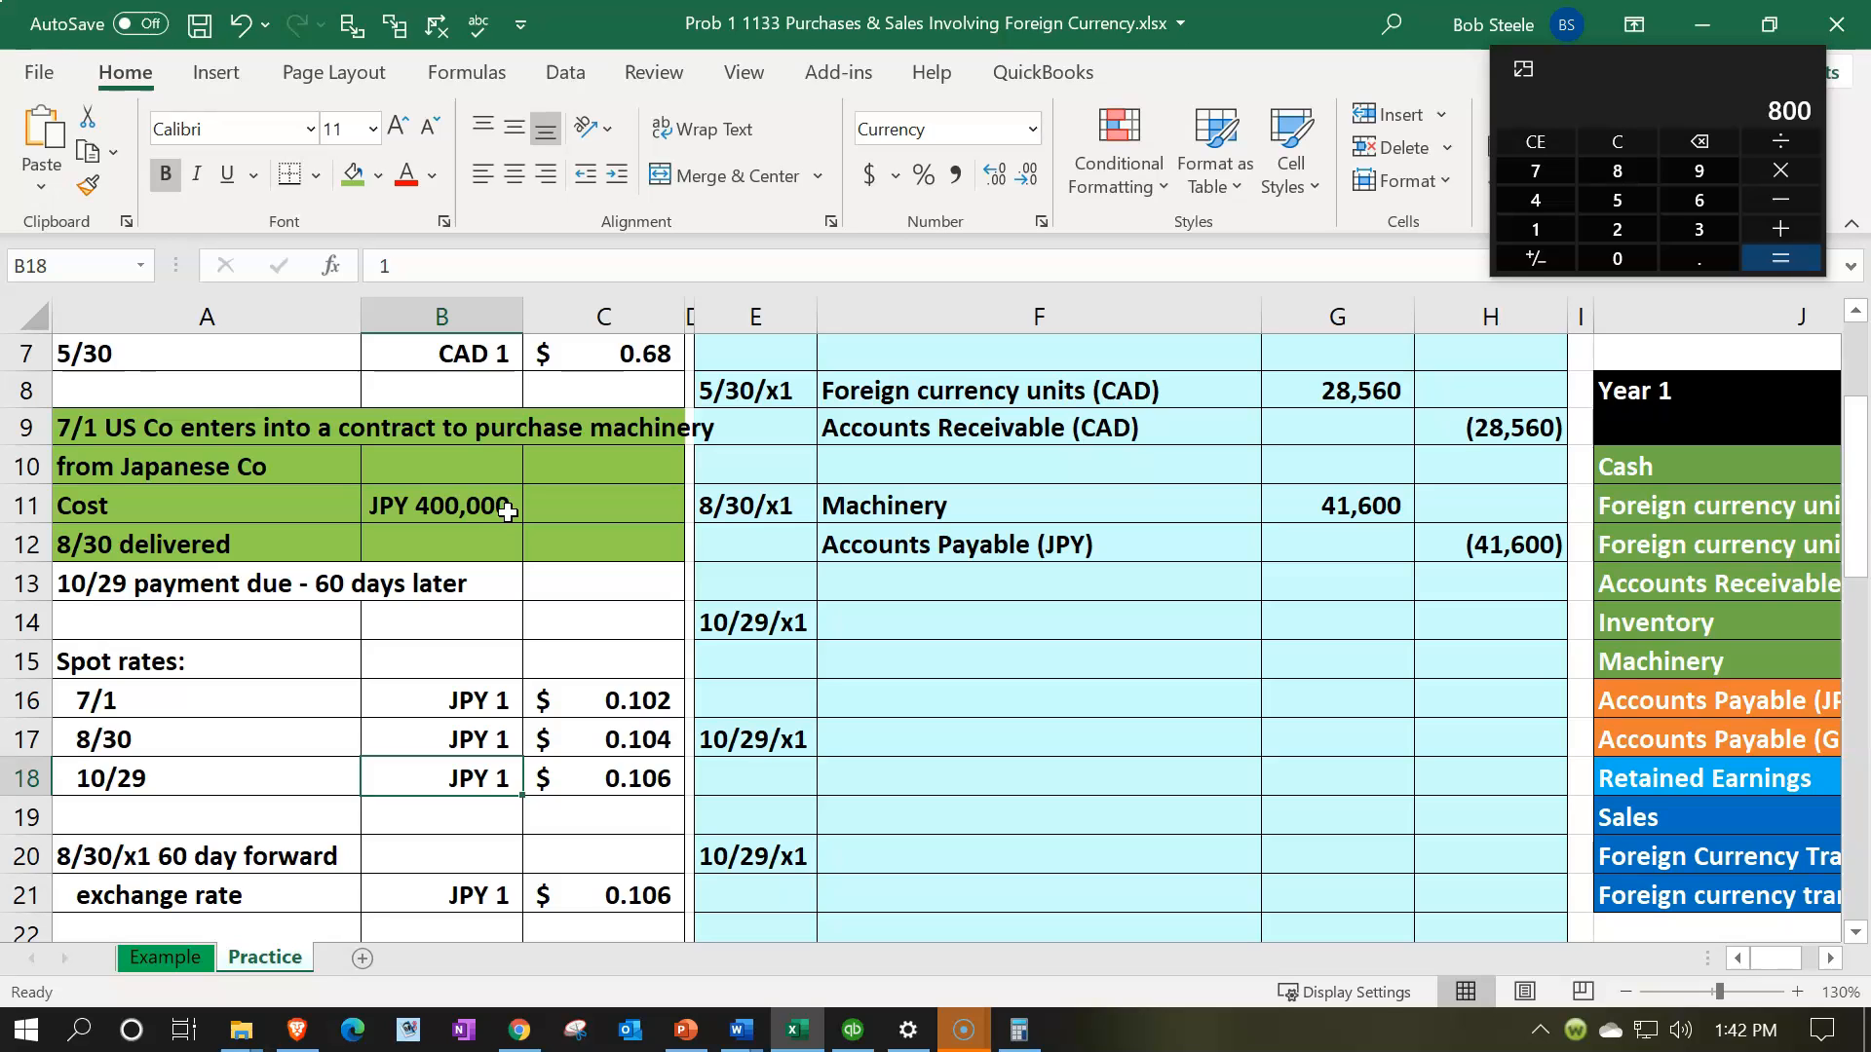
{"action": "left_click_drag", "start_coordinate": [1612, 85], "coordinate": [1204, 0]}
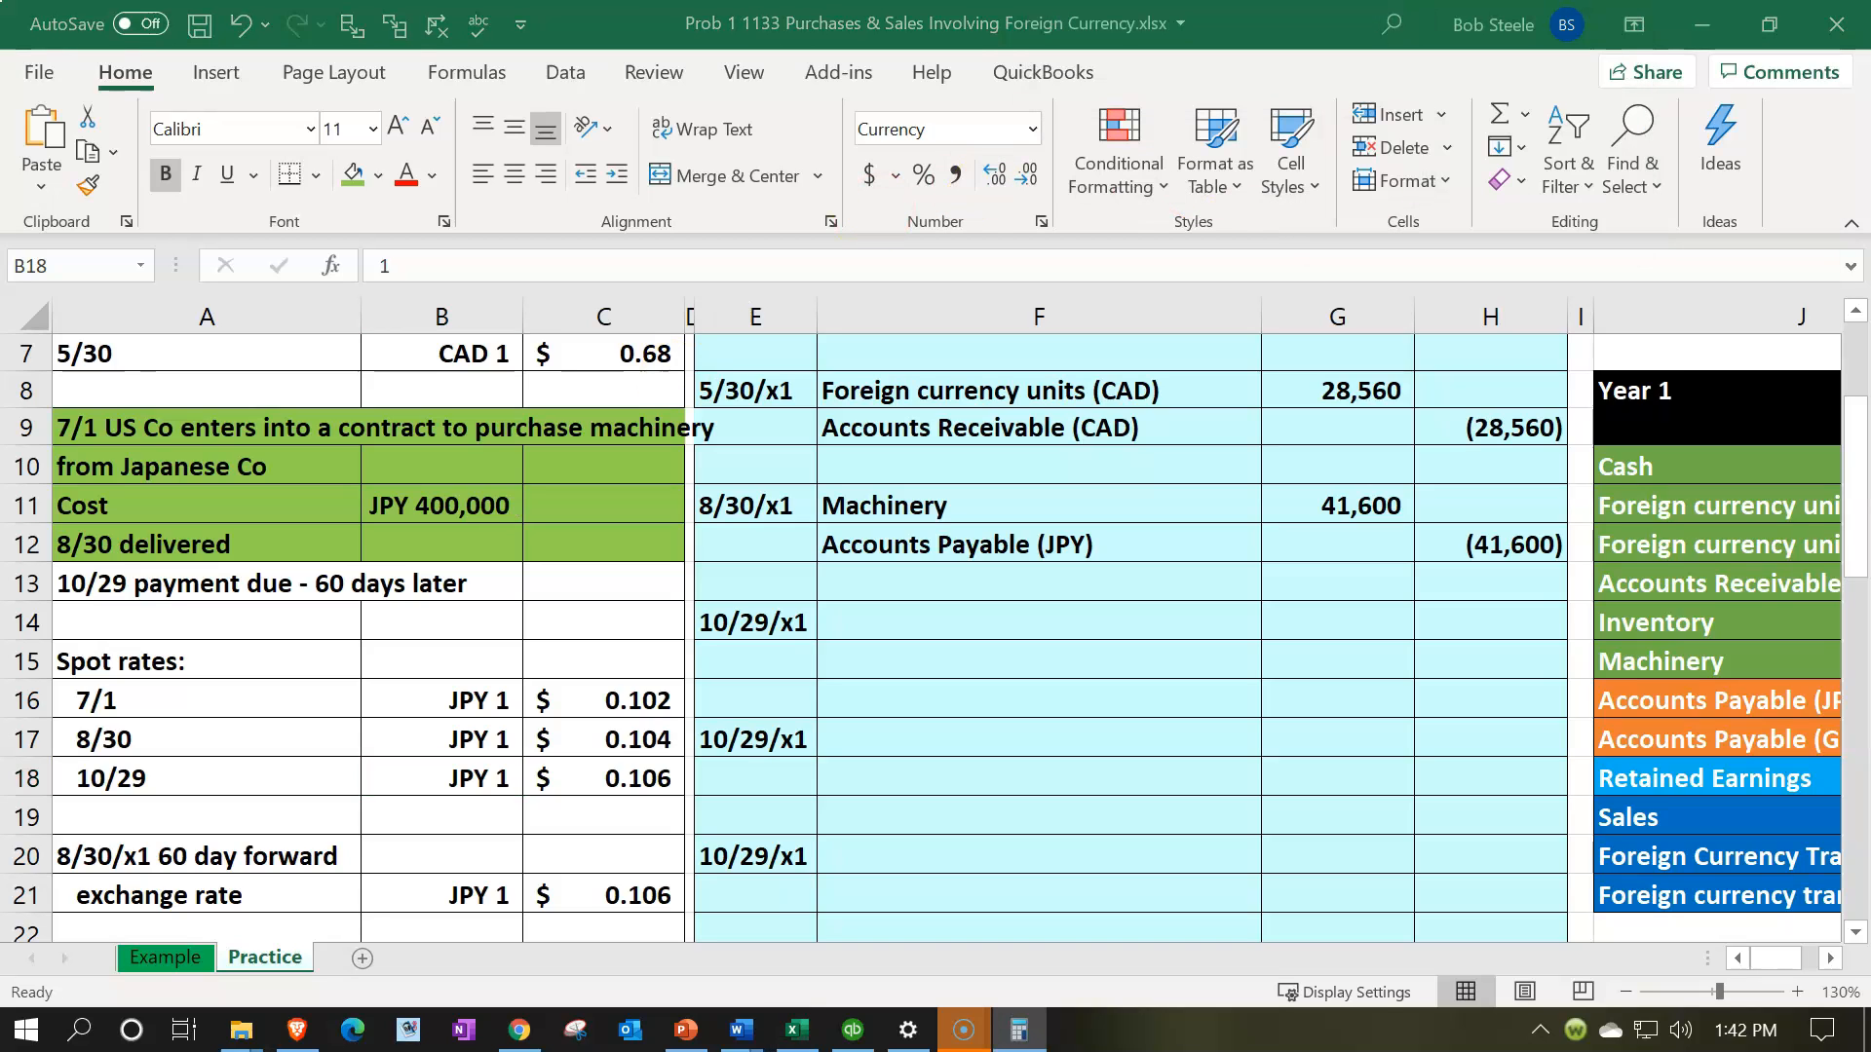
Link cell F15, the second line of the first 10/29/x1 entry, to the trial balance account Foreign currency units (JPY)
{"action": "left_click", "coordinate": [929, 636]}
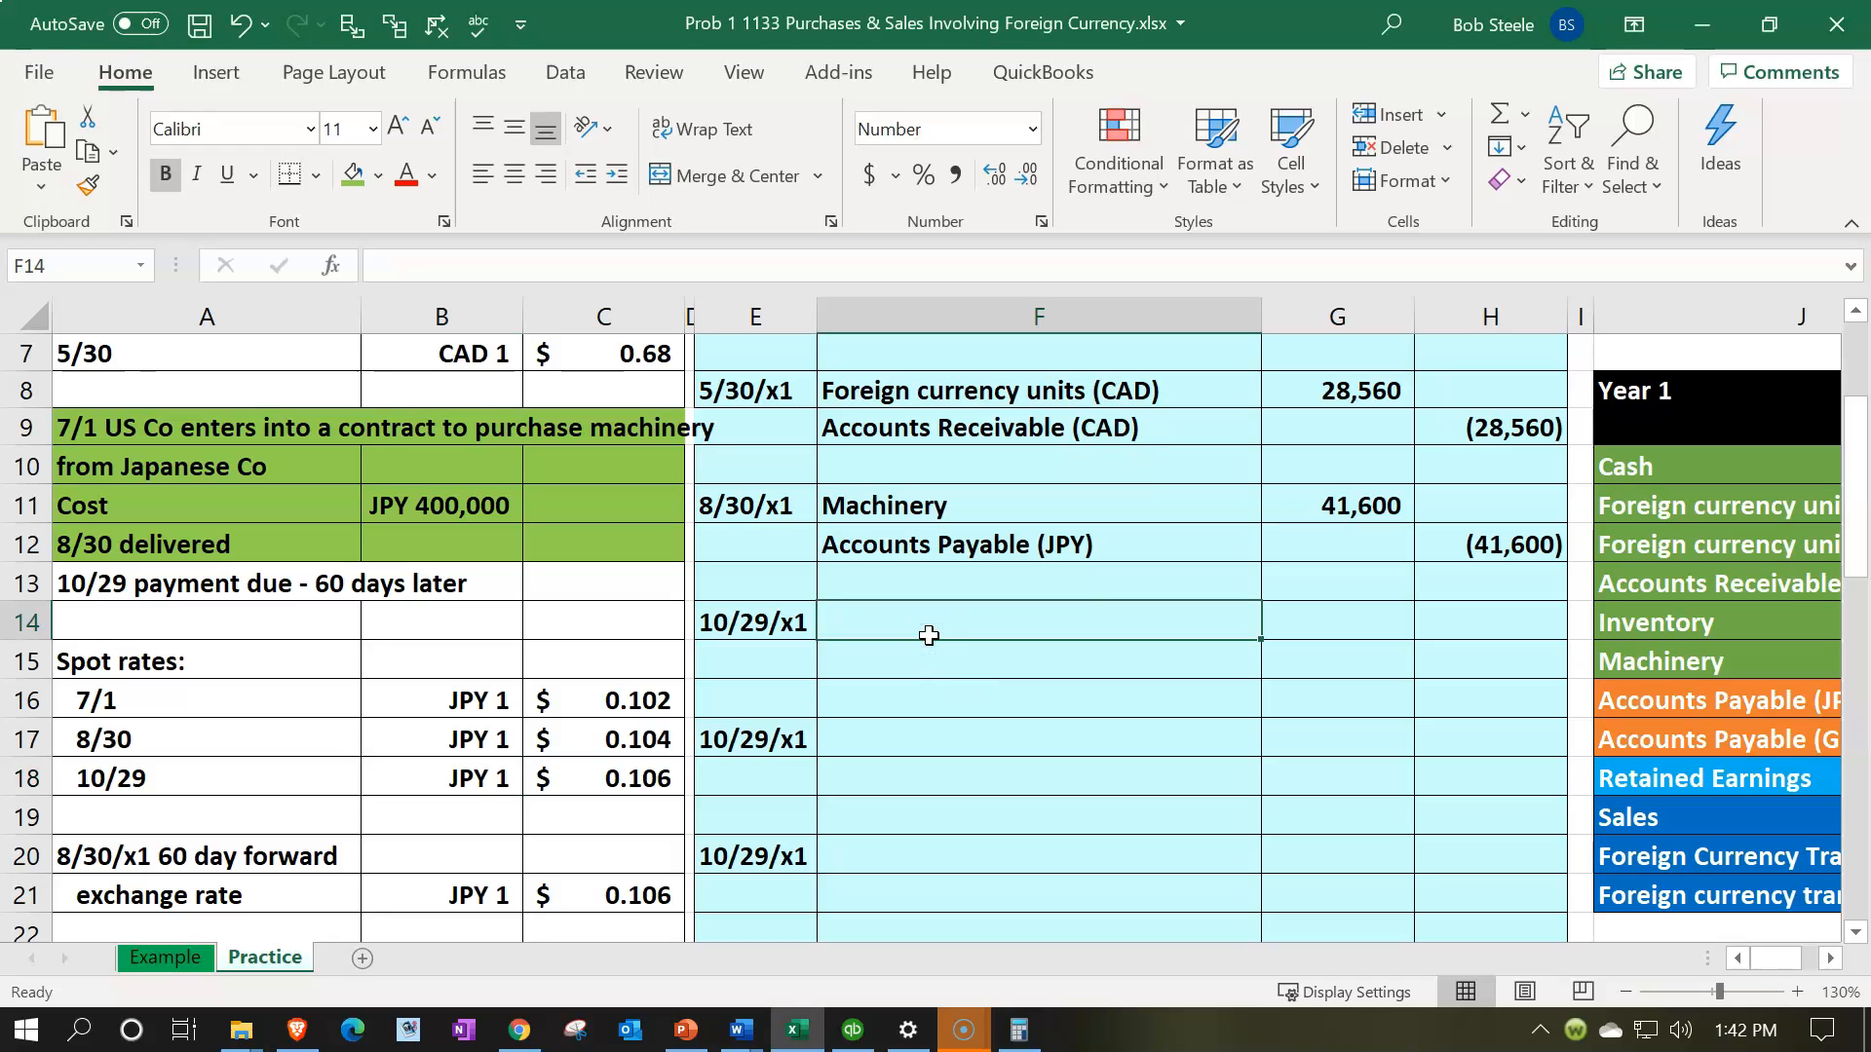
{"action": "left_click", "coordinate": [924, 648]}
{"action": "type", "text": "="}
{"action": "key", "text": "Right"}
{"action": "key", "text": "Right"}
{"action": "key", "text": "Right"}
{"action": "key", "text": "Right"}
{"action": "key", "text": "Right"}
{"action": "key", "text": "Up"}
{"action": "key", "text": "Up"}
{"action": "key", "text": "Up"}
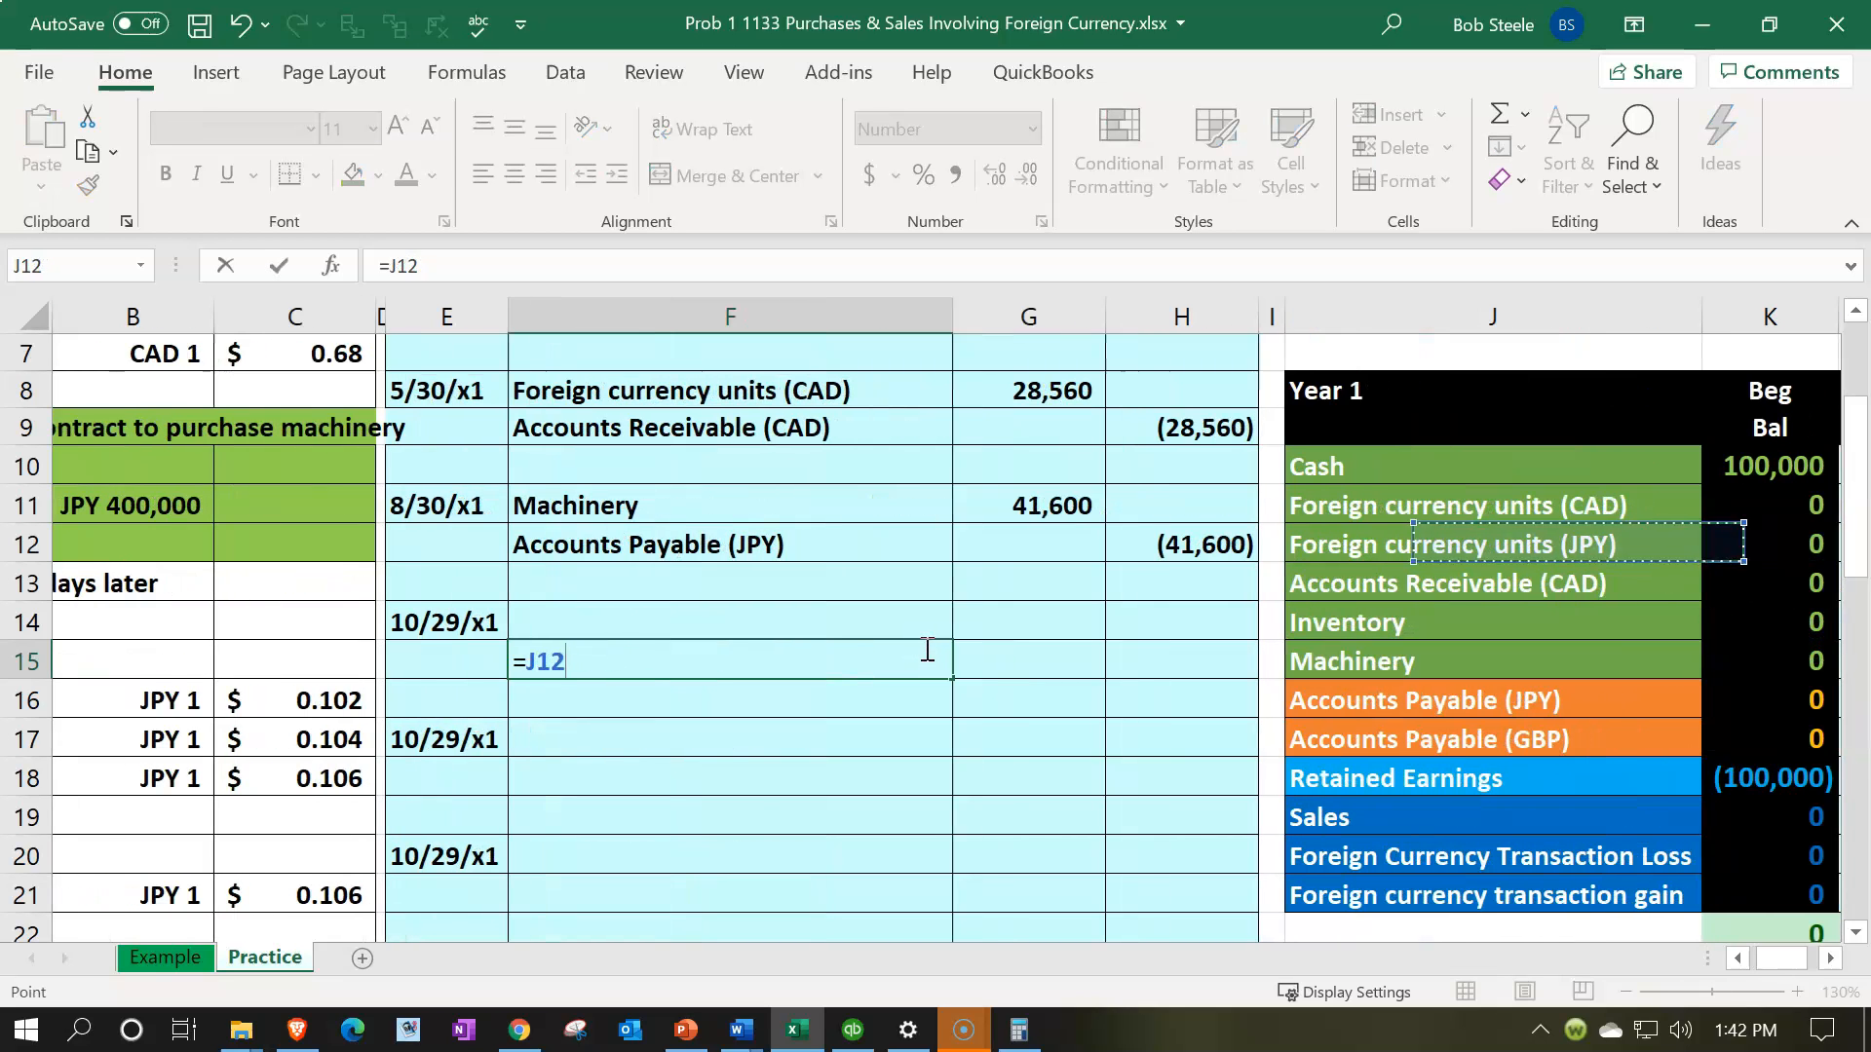
{"action": "key", "text": "Left"}
{"action": "key", "text": "Return"}
Link cell F14, the first line of the first 10/29/x1 entry, to the trial balance account Foreign Currency Transaction Loss
{"action": "key", "text": "Up"}
{"action": "key", "text": "Up"}
{"action": "key", "text": "Left"}
{"action": "key", "text": "Left"}
{"action": "key", "text": "Left"}
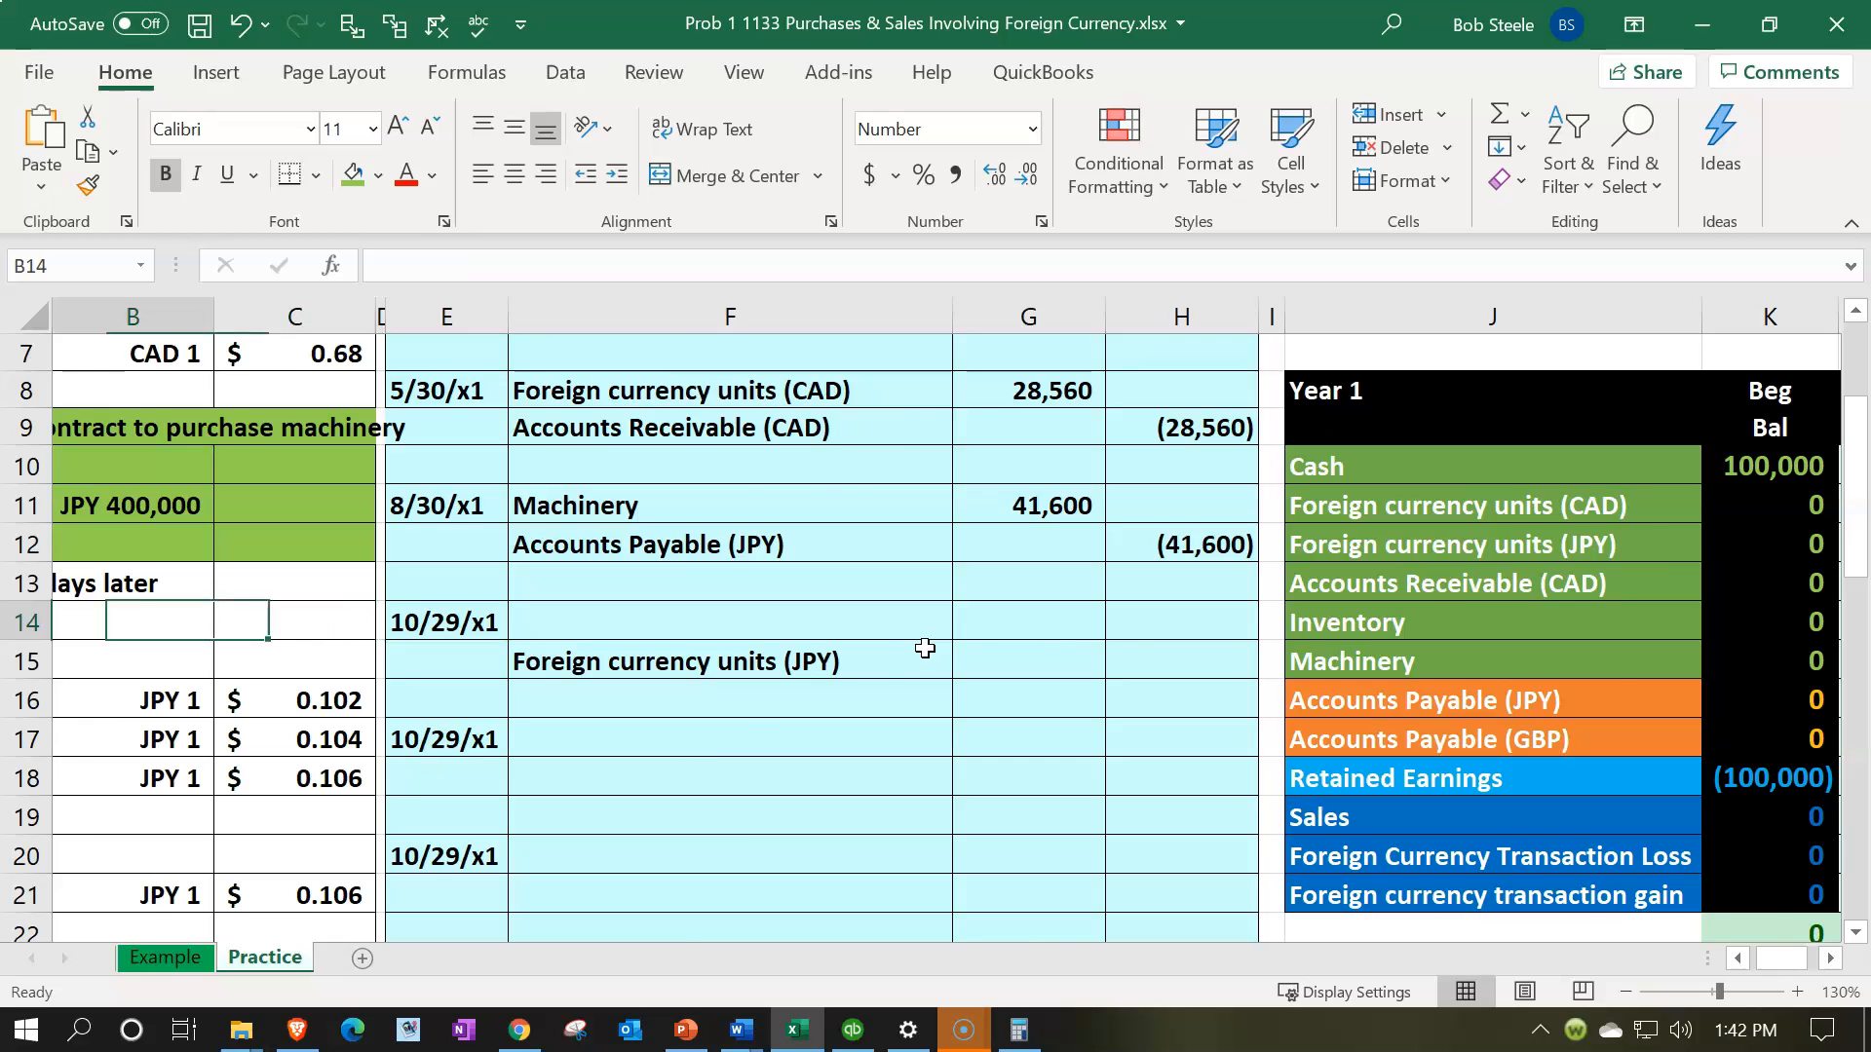
{"action": "key", "text": "Left"}
{"action": "key", "text": "Left"}
{"action": "key", "text": "Right"}
{"action": "key", "text": "Right"}
{"action": "key", "text": "Right"}
{"action": "key", "text": "Right"}
{"action": "key", "text": "Right"}
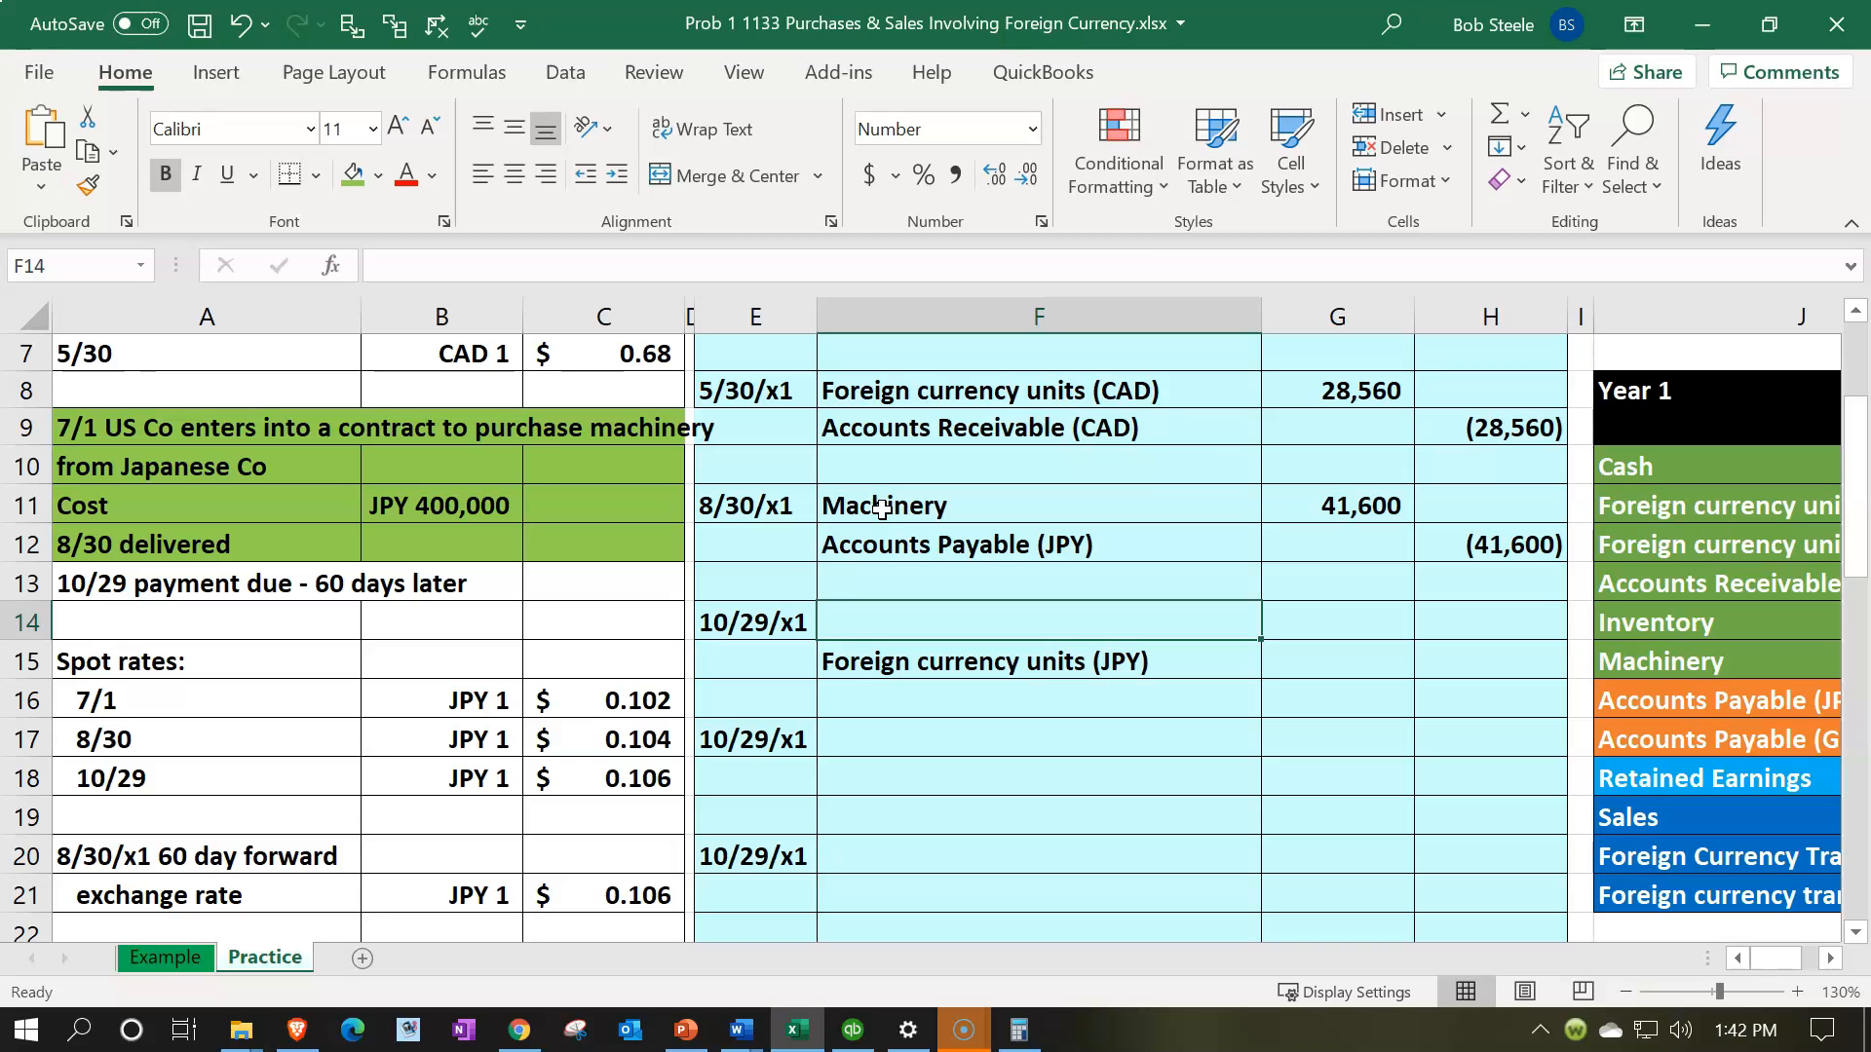
{"action": "type", "text": "="}
{"action": "key", "text": "Down"}
{"action": "key", "text": "Down"}
{"action": "key", "text": "Down"}
{"action": "key", "text": "Down"}
{"action": "key", "text": "Down"}
{"action": "key", "text": "Down"}
{"action": "key", "text": "Down"}
{"action": "key", "text": "Down"}
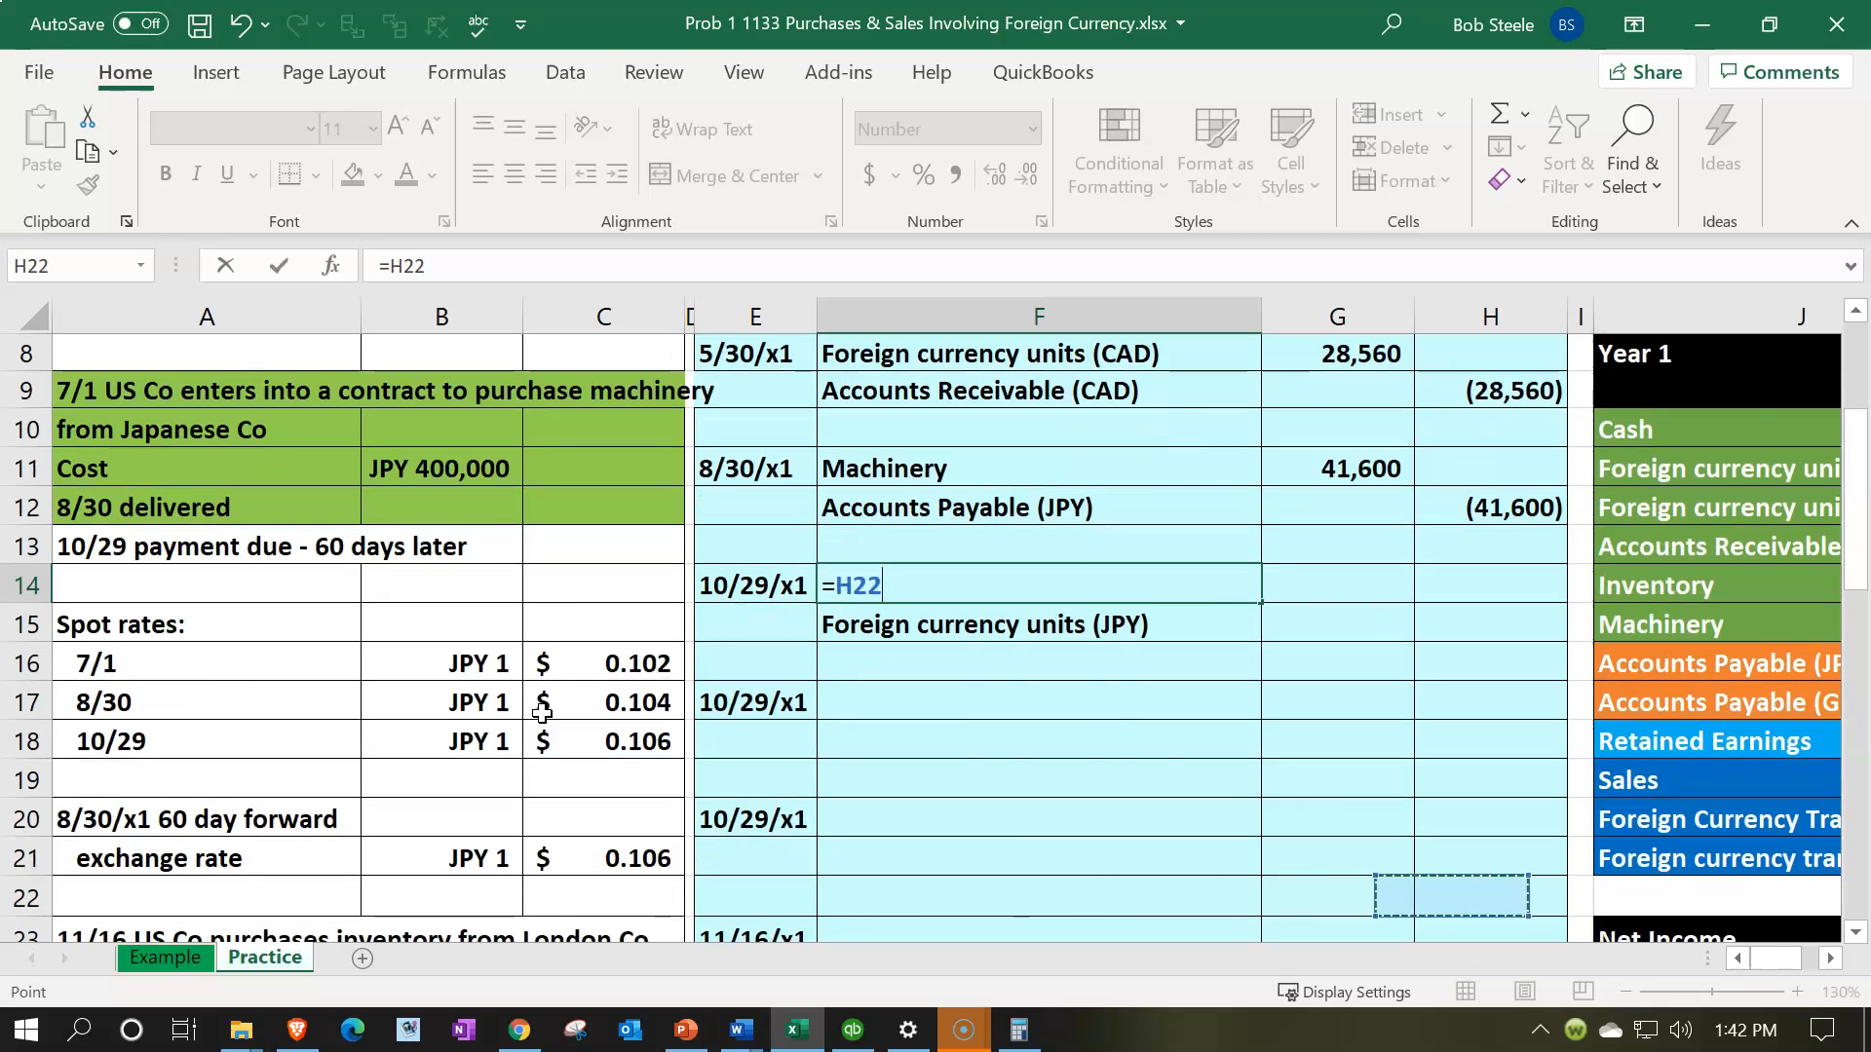
{"action": "key", "text": "Right"}
{"action": "key", "text": "Right"}
{"action": "key", "text": "Right"}
{"action": "key", "text": "Right"}
{"action": "key", "text": "Right"}
{"action": "key", "text": "Up"}
{"action": "key", "text": "Left"}
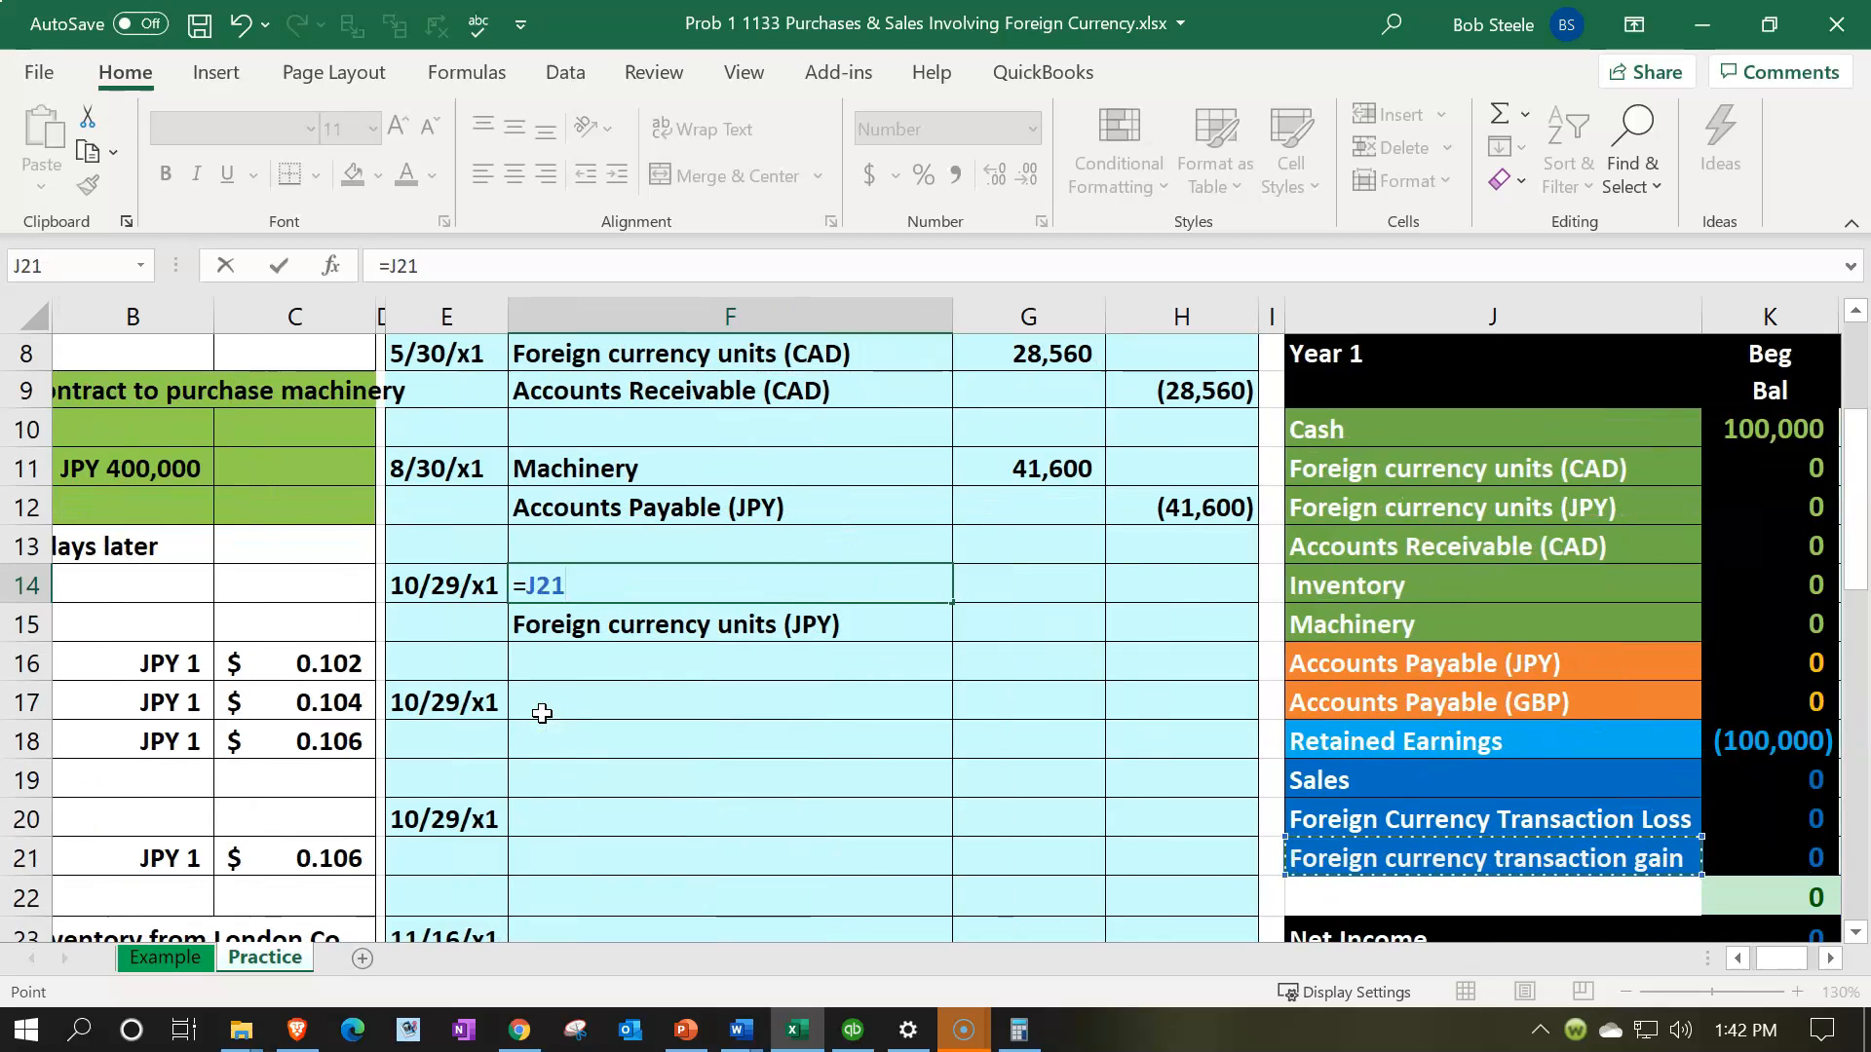
{"action": "key", "text": "Up"}
{"action": "key", "text": "Return"}
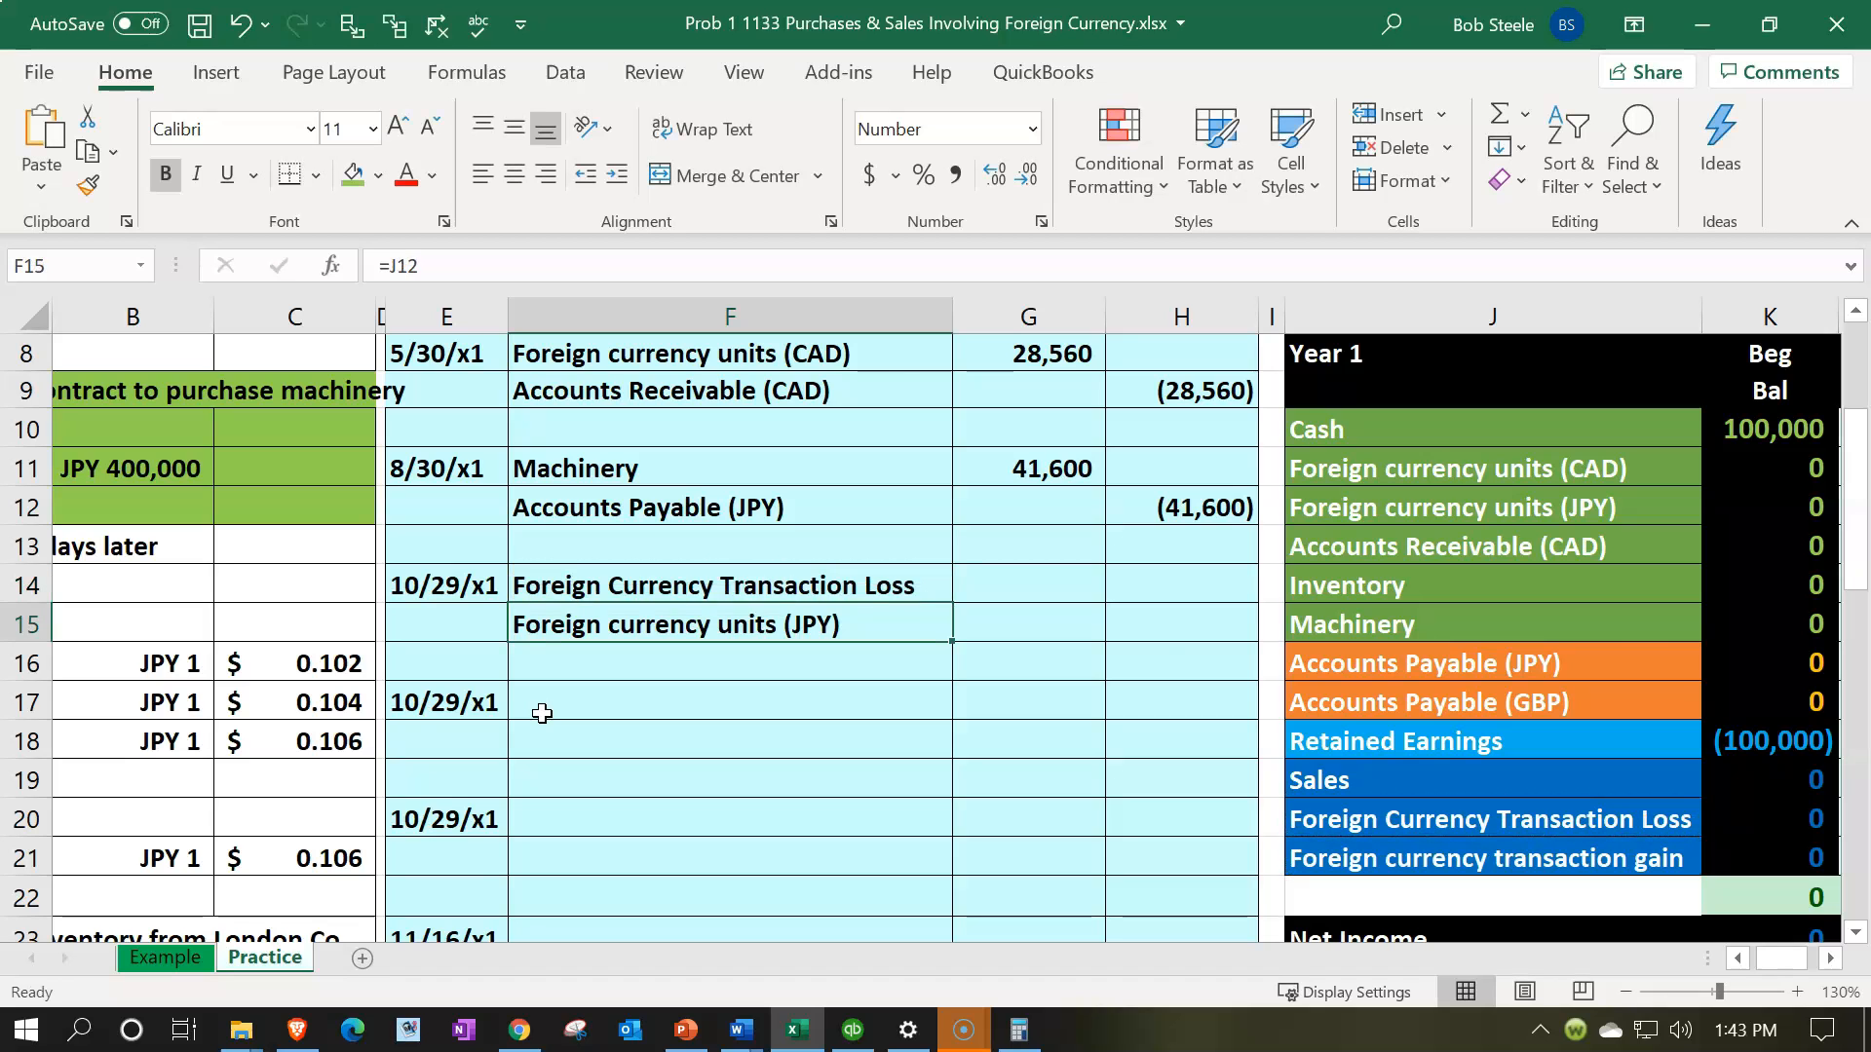
Examine the entries and ending balances in the Year 1 trial balance and return to the transaction loss line
{"action": "key", "text": "Right"}
{"action": "key", "text": "Right"}
{"action": "key", "text": "Right"}
{"action": "key", "text": "Right"}
{"action": "key", "text": "Right"}
{"action": "key", "text": "Right"}
{"action": "key", "text": "Right"}
{"action": "key", "text": "Left"}
{"action": "key", "text": "Left"}
{"action": "key", "text": "Left"}
{"action": "key", "text": "Left"}
{"action": "key", "text": "Left"}
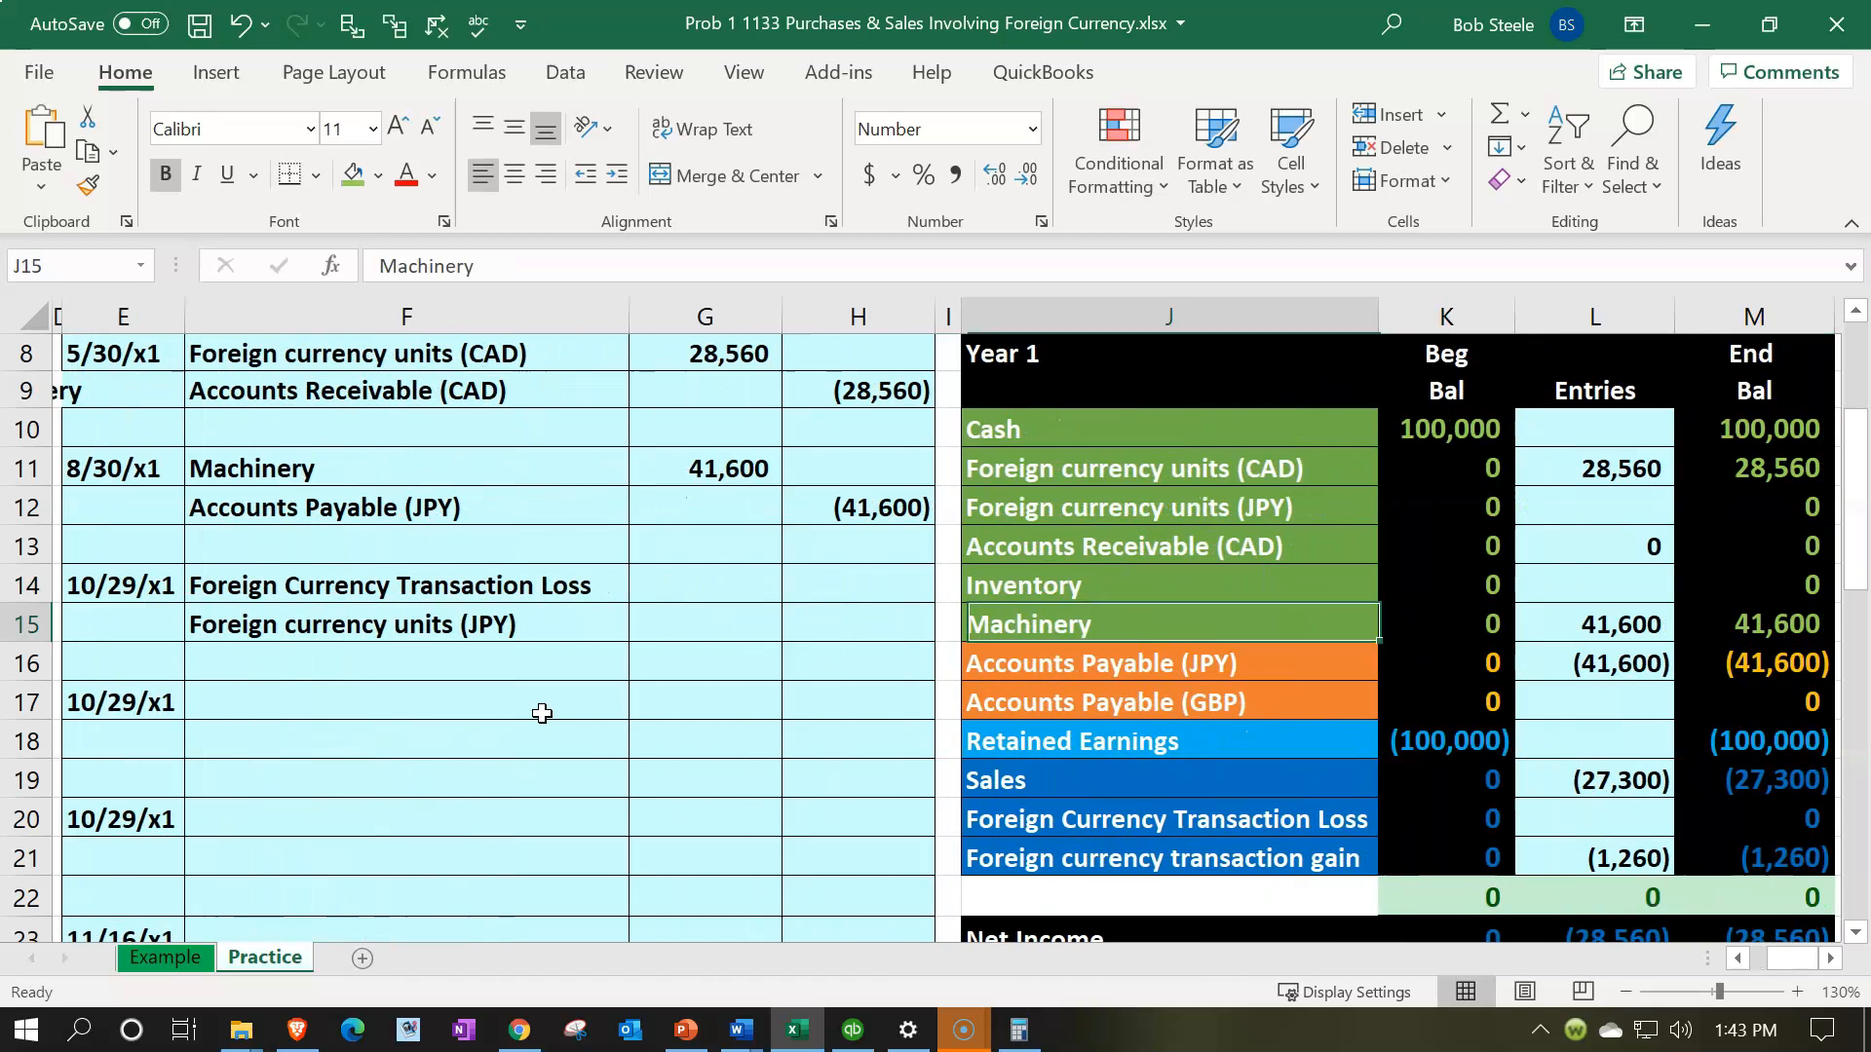
{"action": "left_click", "coordinate": [699, 568]}
{"action": "key", "text": "Left"}
{"action": "key", "text": "Left"}
{"action": "key", "text": "Left"}
{"action": "key", "text": "Left"}
{"action": "key", "text": "Left"}
{"action": "key", "text": "Left"}
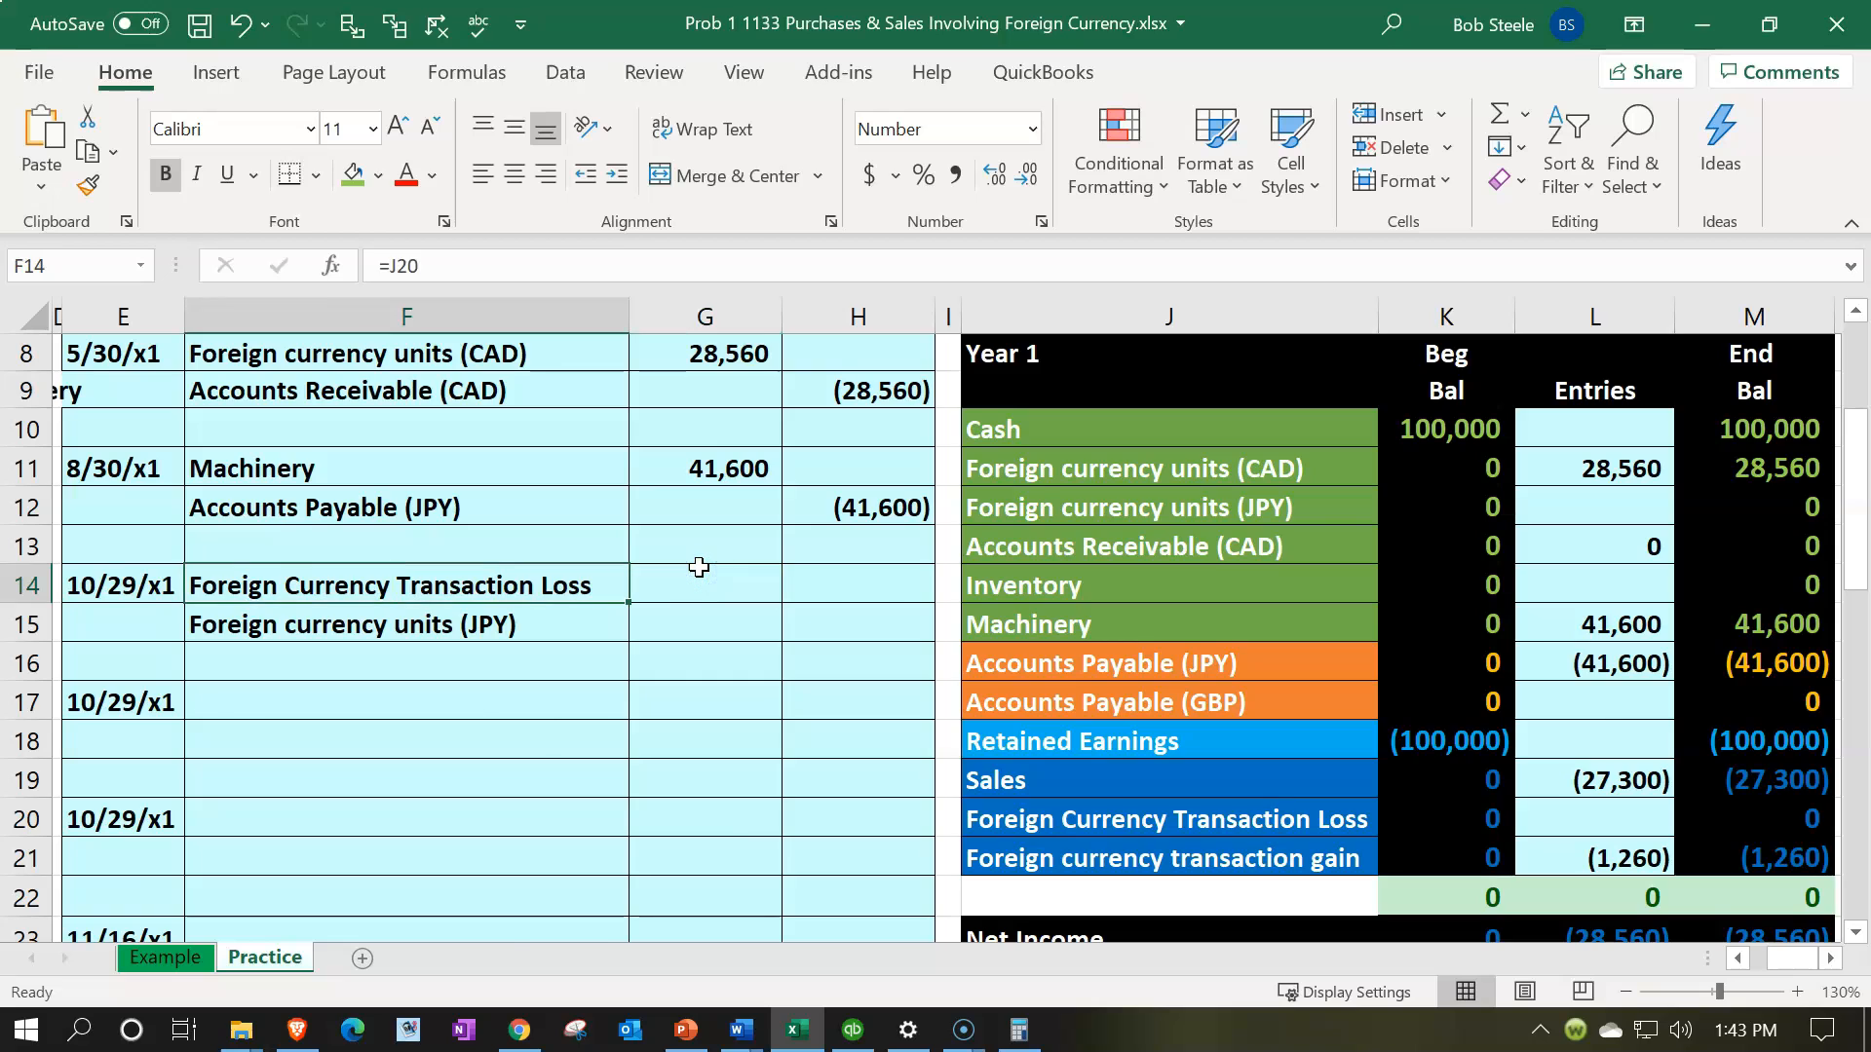
Enter the transaction loss debit in G14 as the 10/29 rate C18 minus the 8/30 rate C17, multiplied by the JPY cost in B11
{"action": "key", "text": "Right"}
{"action": "key", "text": "Right"}
{"action": "key", "text": "Right"}
{"action": "key", "text": "Right"}
{"action": "key", "text": "Right"}
{"action": "key", "text": "Right"}
{"action": "key", "text": "Right"}
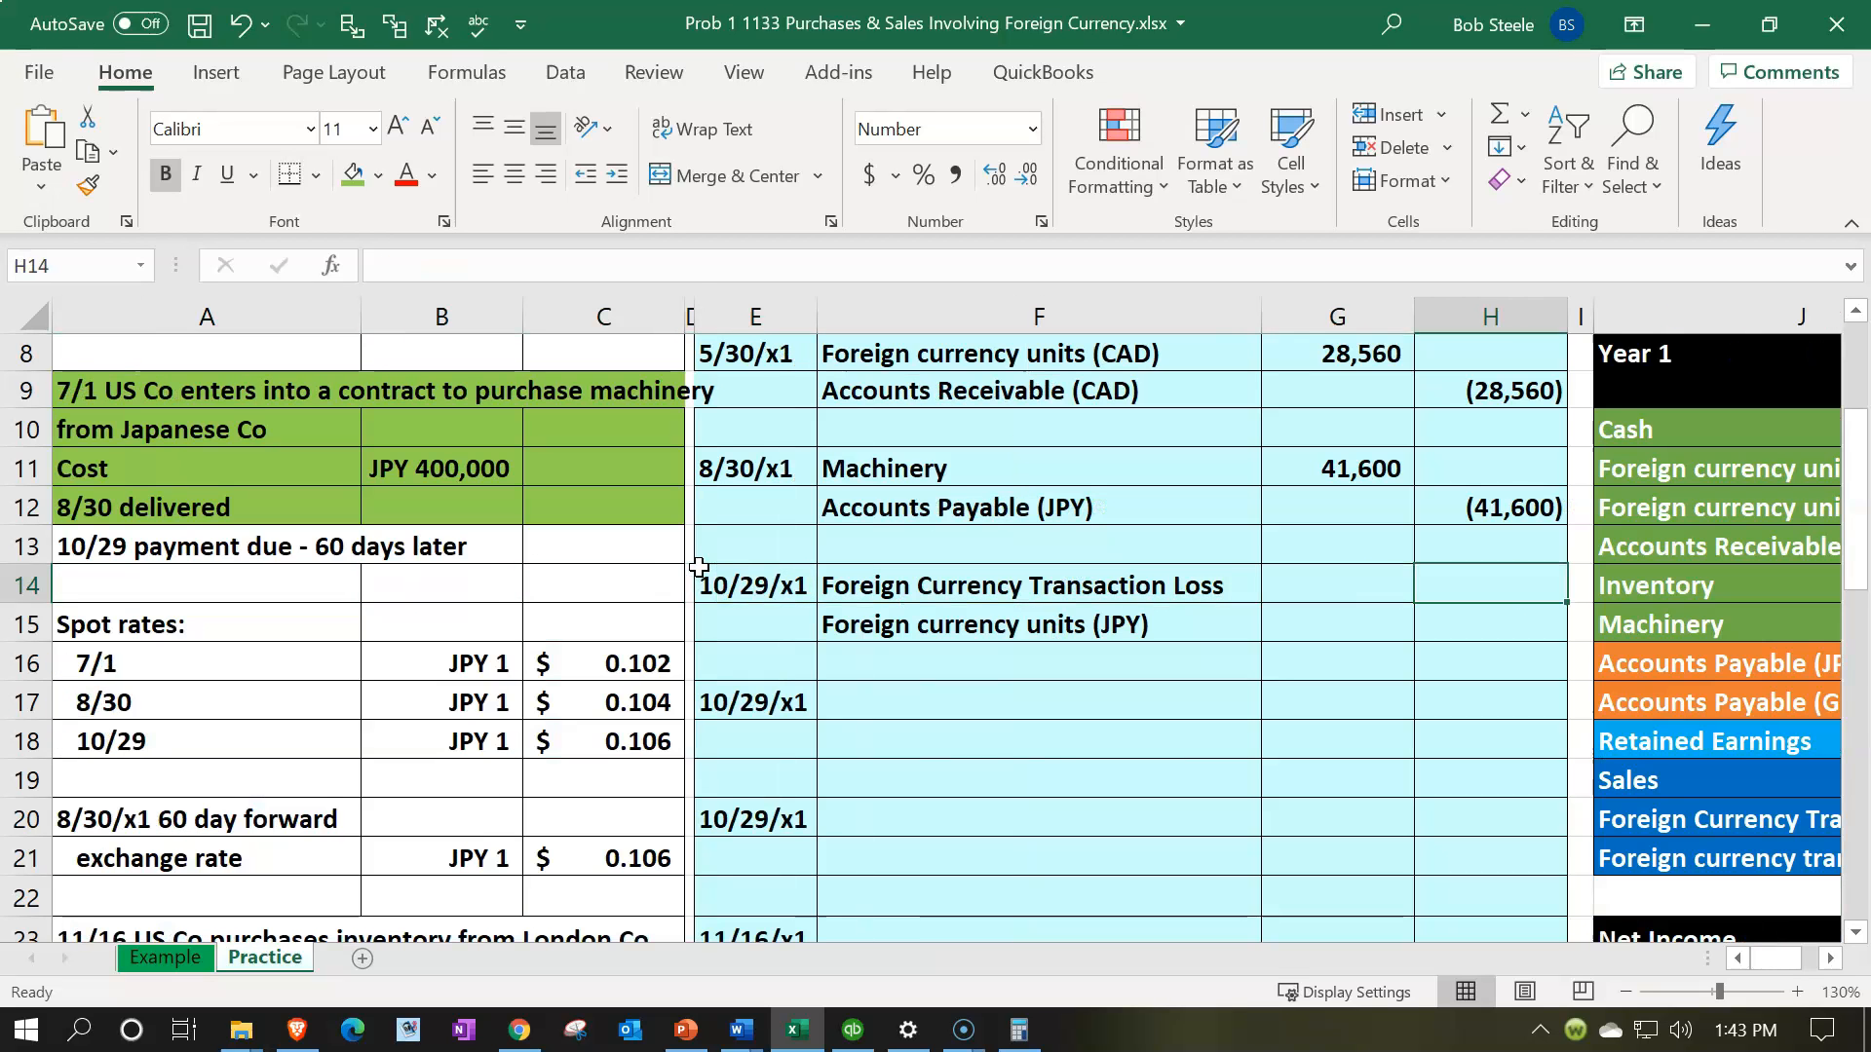
{"action": "key", "text": "Left"}
{"action": "type", "text": "=("}
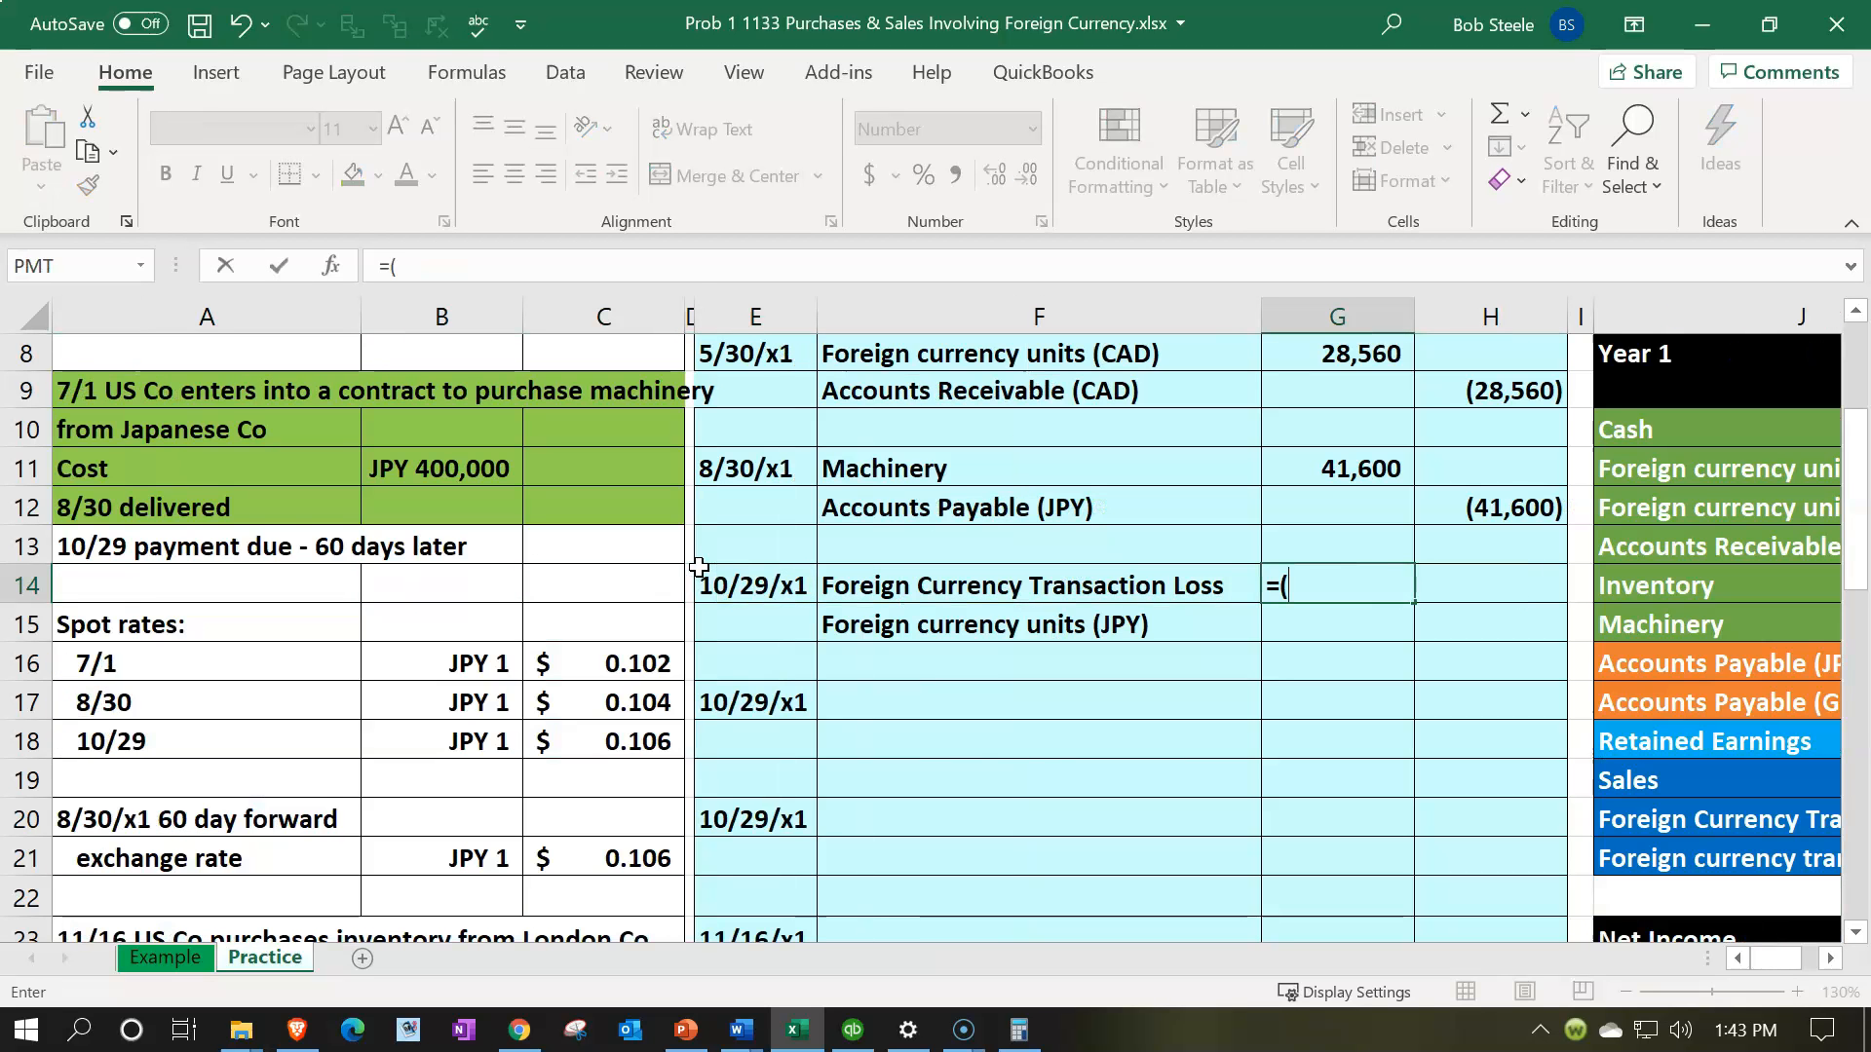
{"action": "left_click", "coordinate": [629, 744]}
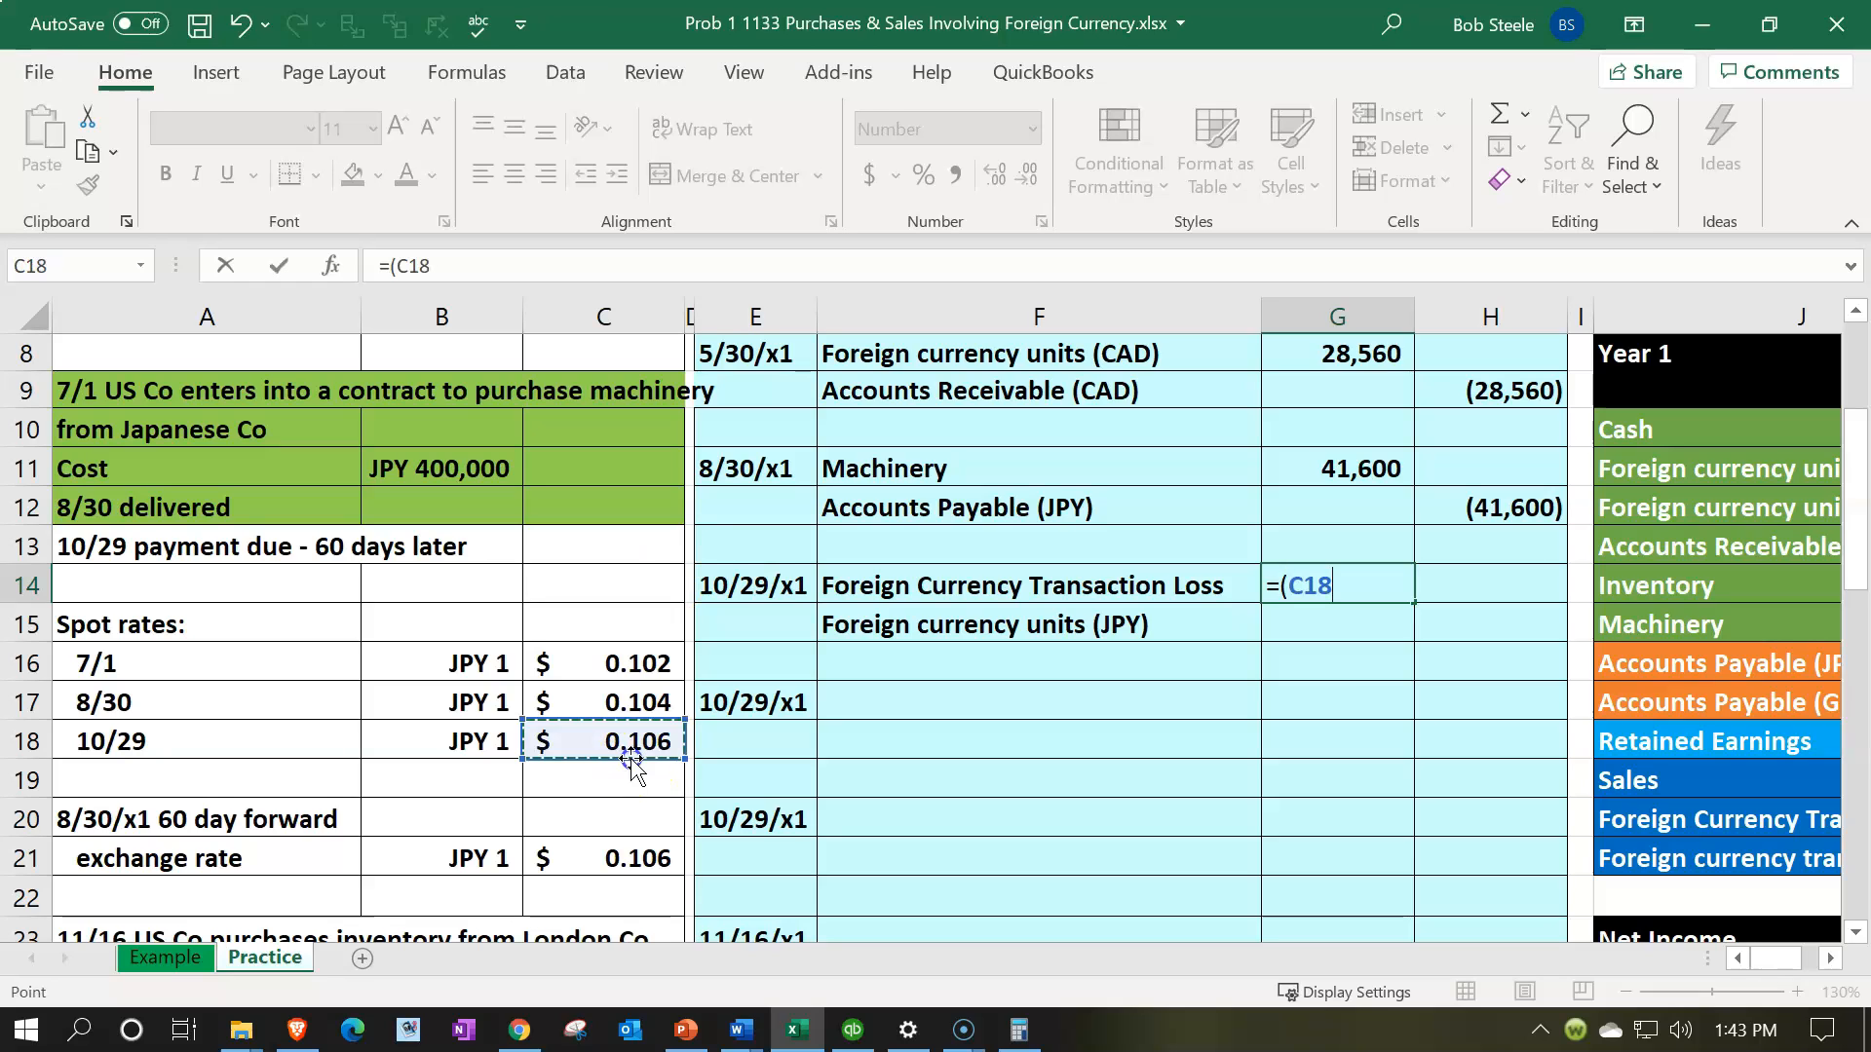
{"action": "type", "text": "-"}
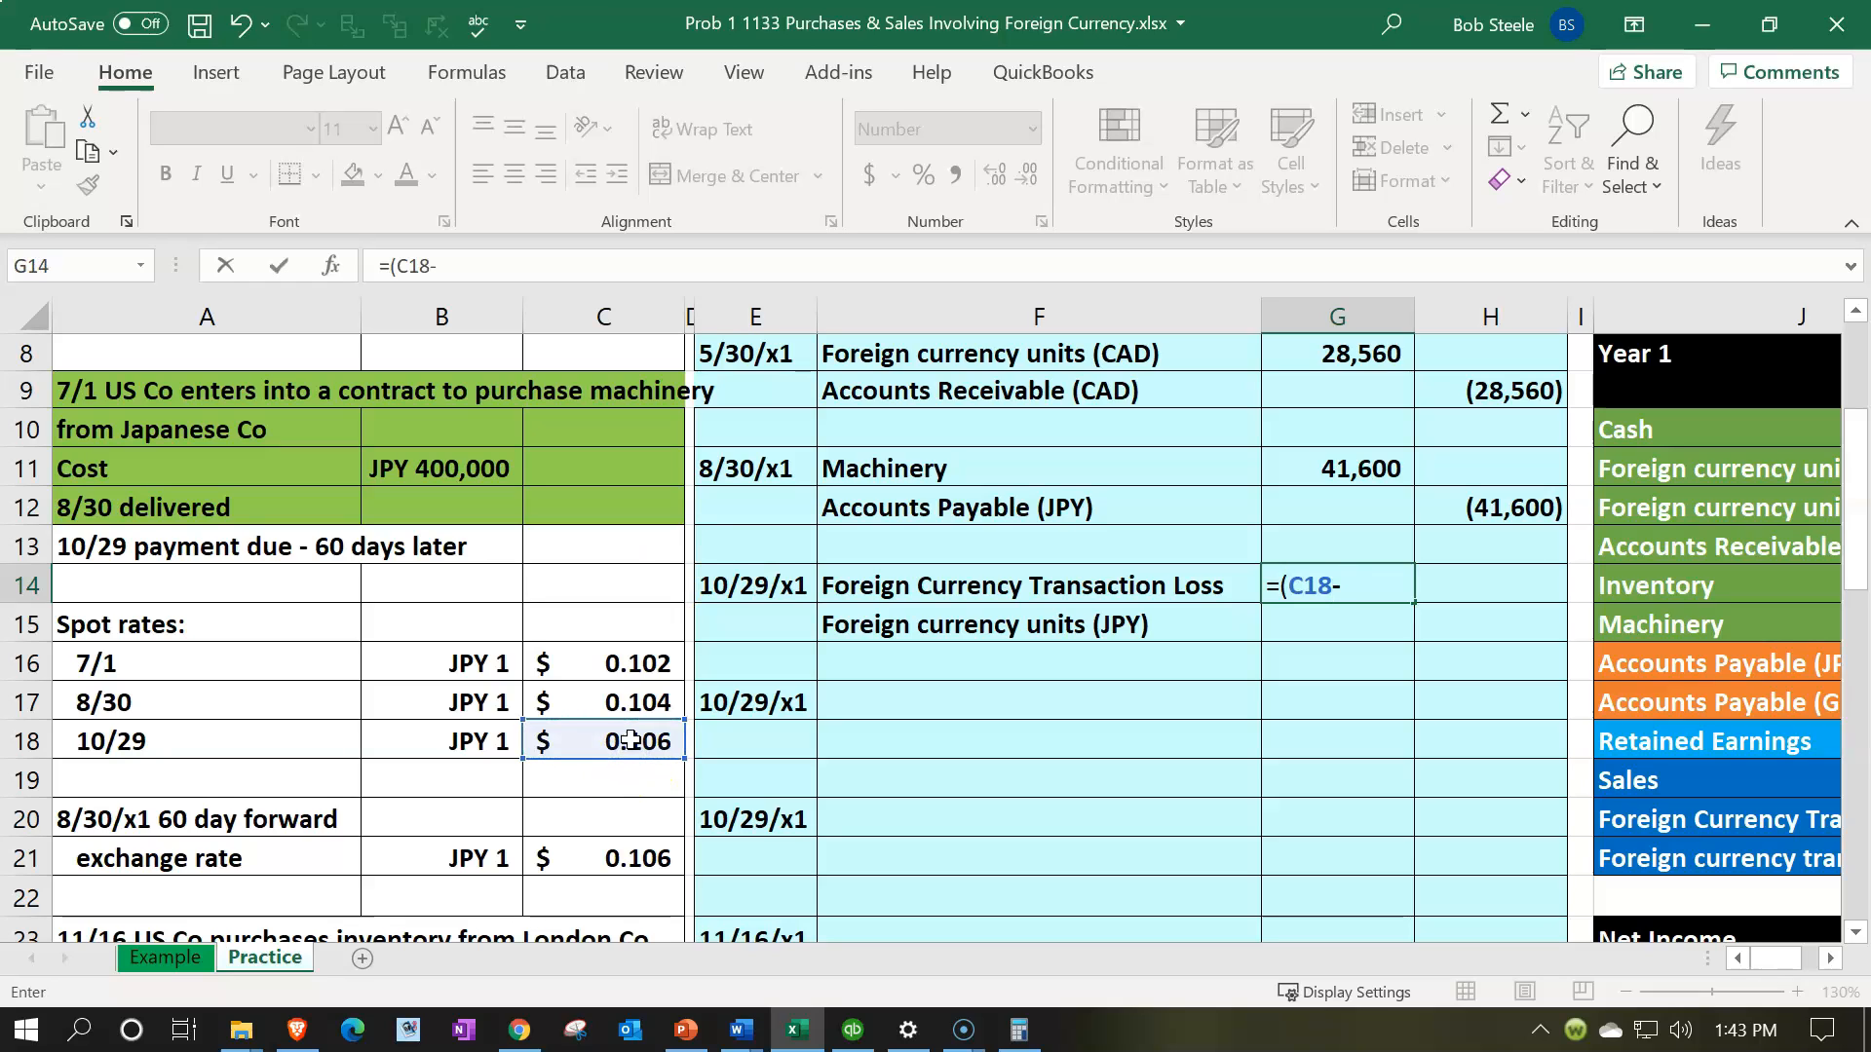
{"action": "left_click", "coordinate": [622, 702]}
{"action": "type", "text": ")"}
{"action": "left_click", "coordinate": [492, 465]}
{"action": "key", "text": "Return"}
Enter the matching credit in H15 as the negative of the debit in G14
{"action": "key", "text": "Right"}
{"action": "type", "text": "-"}
{"action": "key", "text": "Left"}
{"action": "key", "text": "Up"}
{"action": "key", "text": "Return"}
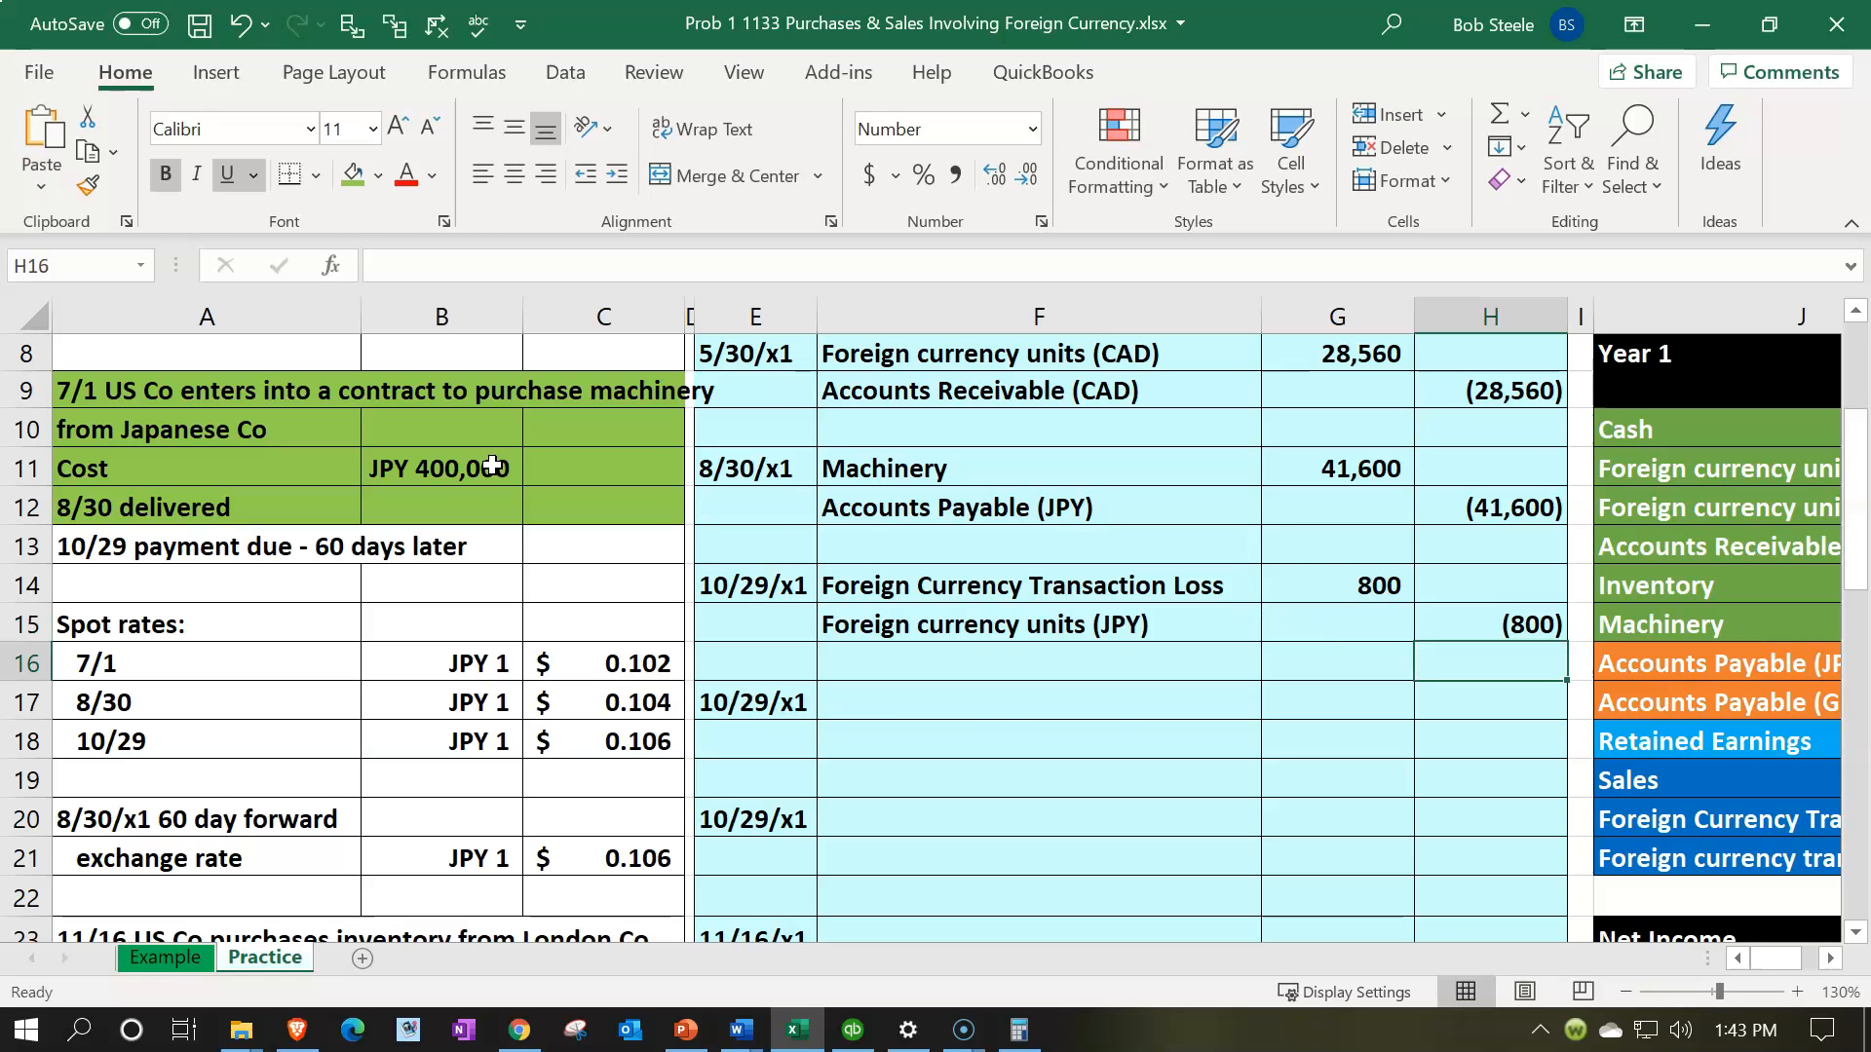
Post the G14 debit to the Entries cell L20 for Foreign Currency Transaction Loss in the trial balance
{"action": "key", "text": "Right"}
{"action": "key", "text": "Right"}
{"action": "key", "text": "Right"}
{"action": "key", "text": "Right"}
{"action": "key", "text": "Right"}
{"action": "key", "text": "Down"}
{"action": "key", "text": "Down"}
{"action": "key", "text": "Down"}
{"action": "key", "text": "Down"}
{"action": "key", "text": "Left"}
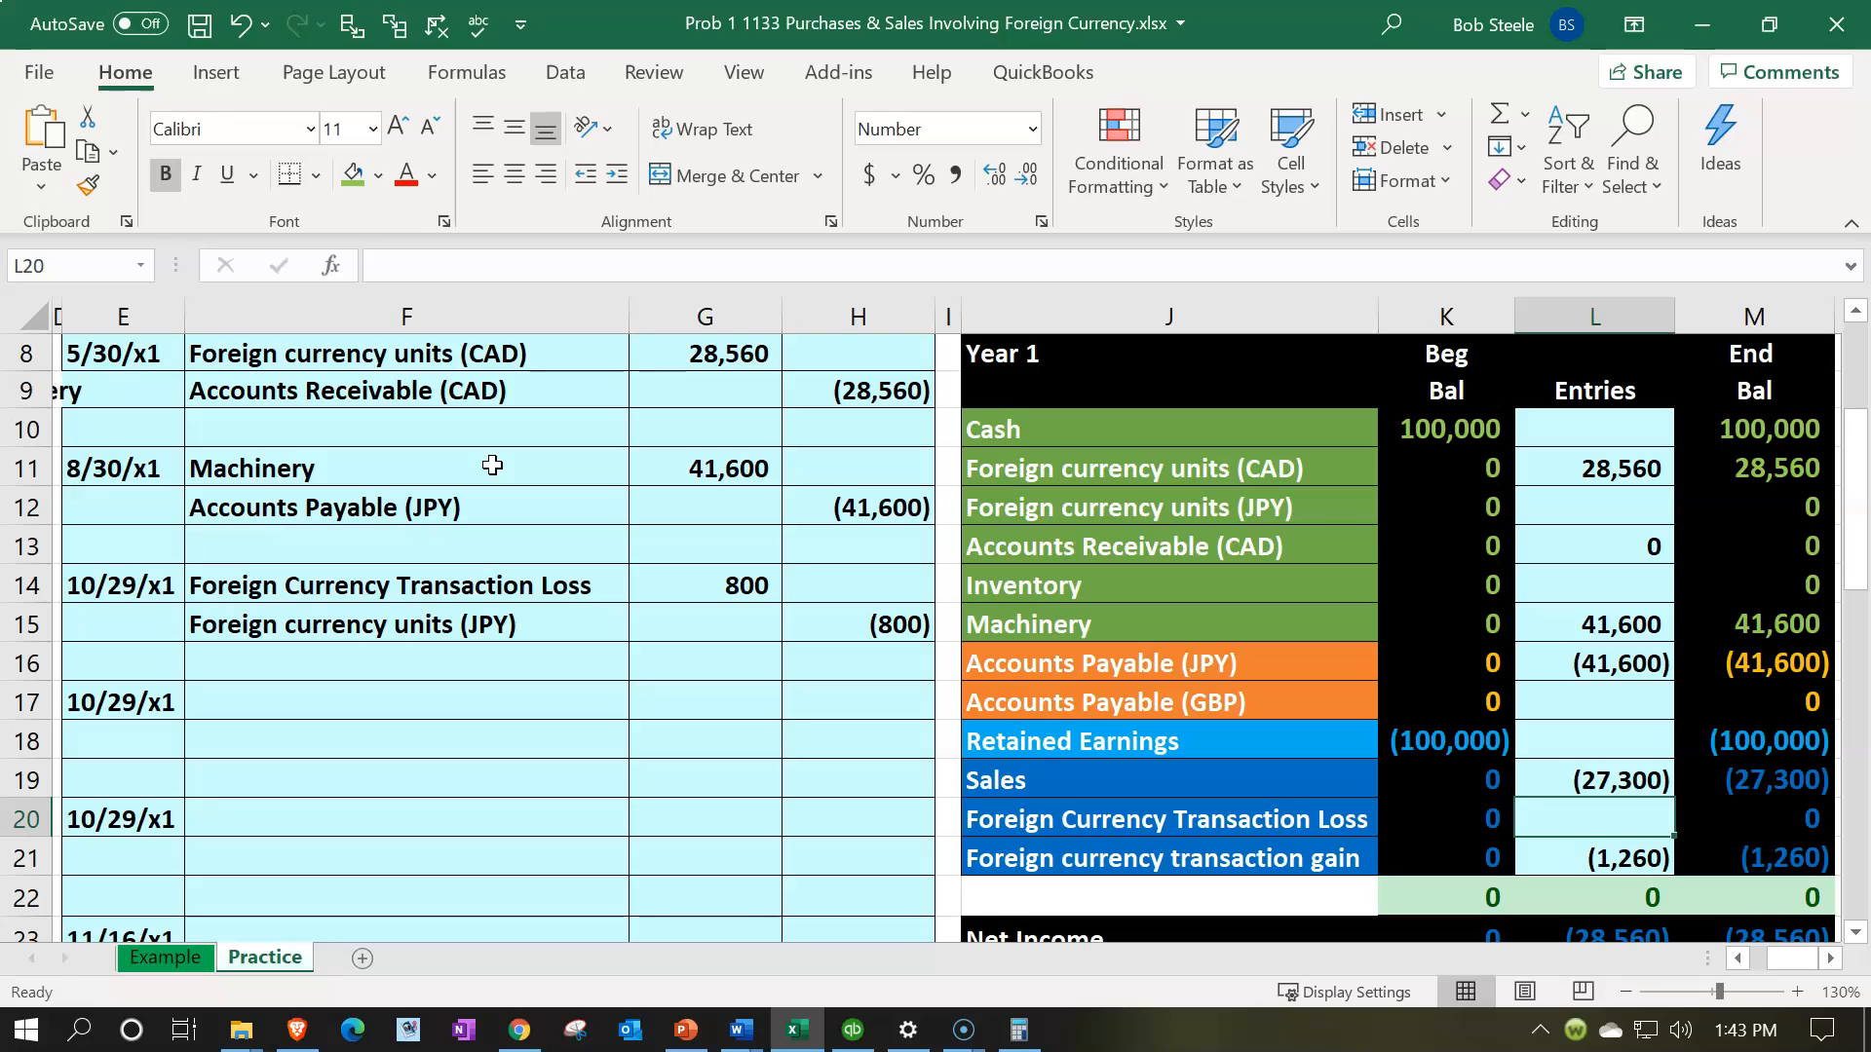
{"action": "type", "text": "="}
{"action": "key", "text": "Left"}
{"action": "key", "text": "Left"}
{"action": "key", "text": "Left"}
{"action": "key", "text": "Left"}
{"action": "key", "text": "Left"}
{"action": "key", "text": "Up"}
{"action": "key", "text": "Up"}
{"action": "key", "text": "Up"}
{"action": "key", "text": "Up"}
{"action": "key", "text": "Up"}
{"action": "key", "text": "Up"}
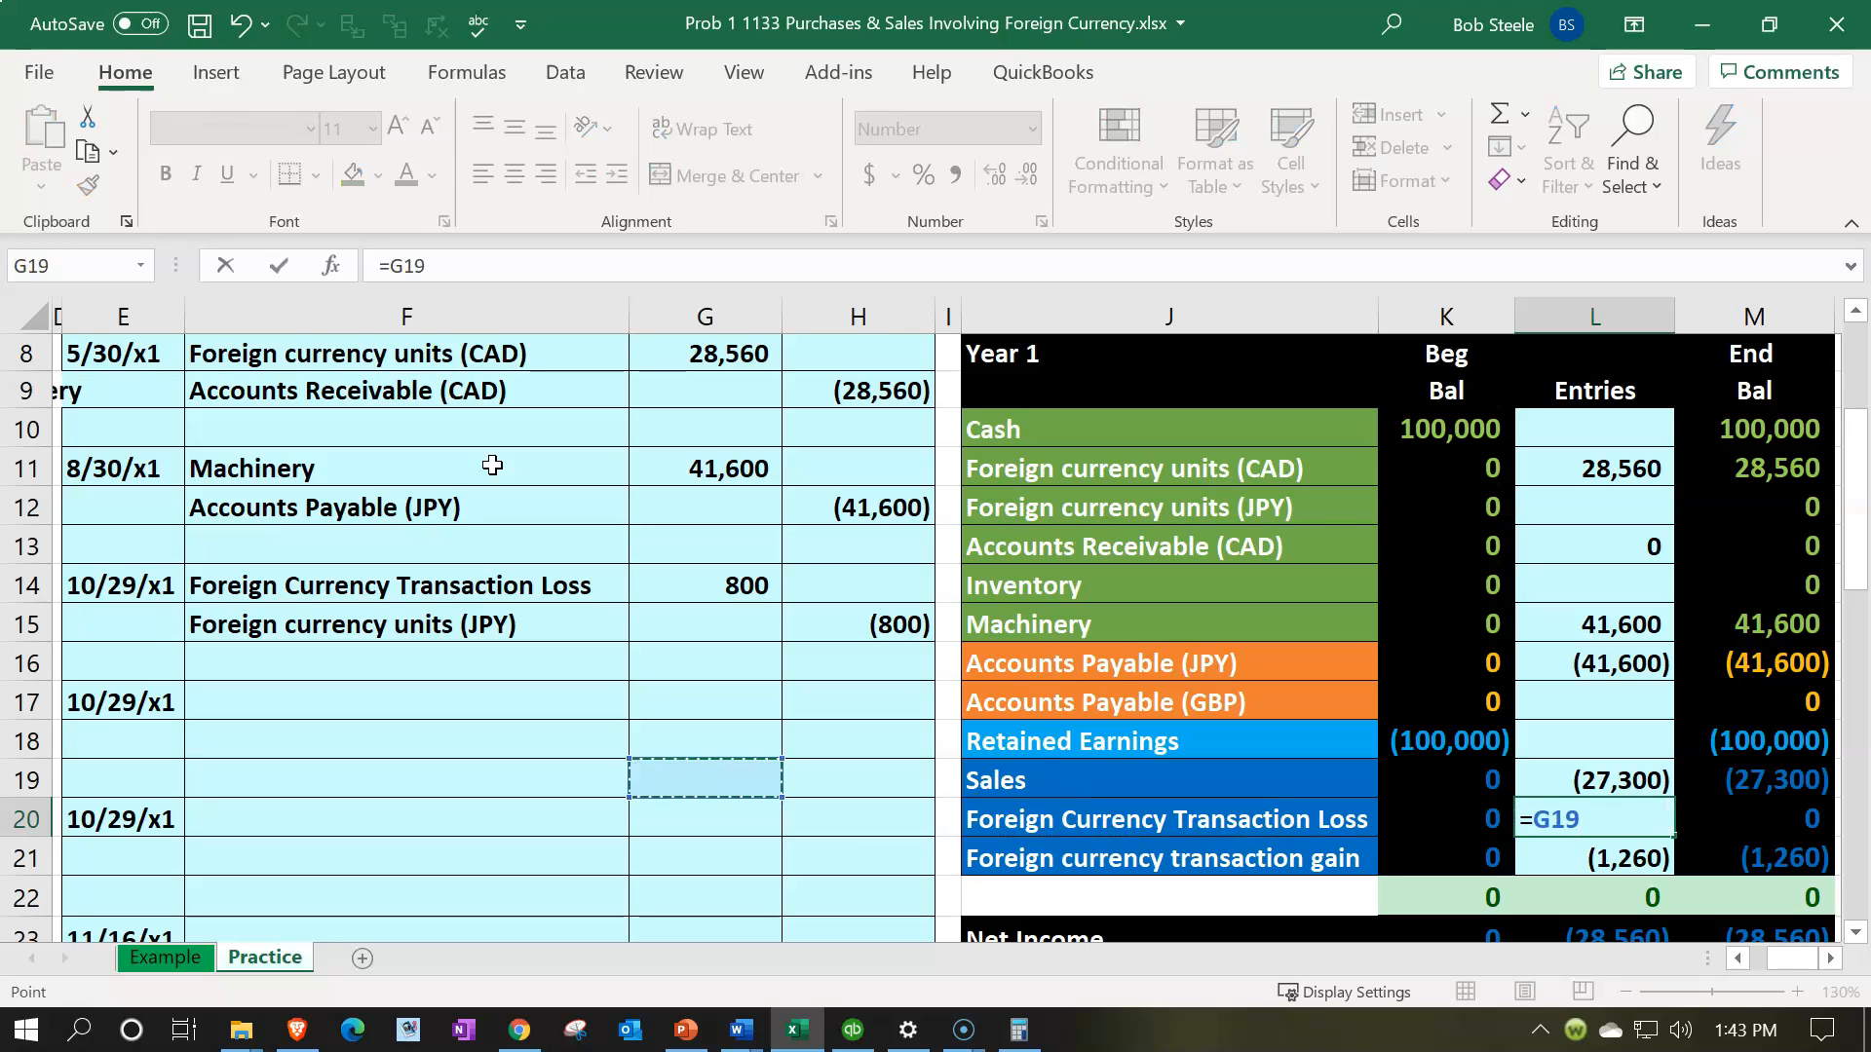
{"action": "key", "text": "Return"}
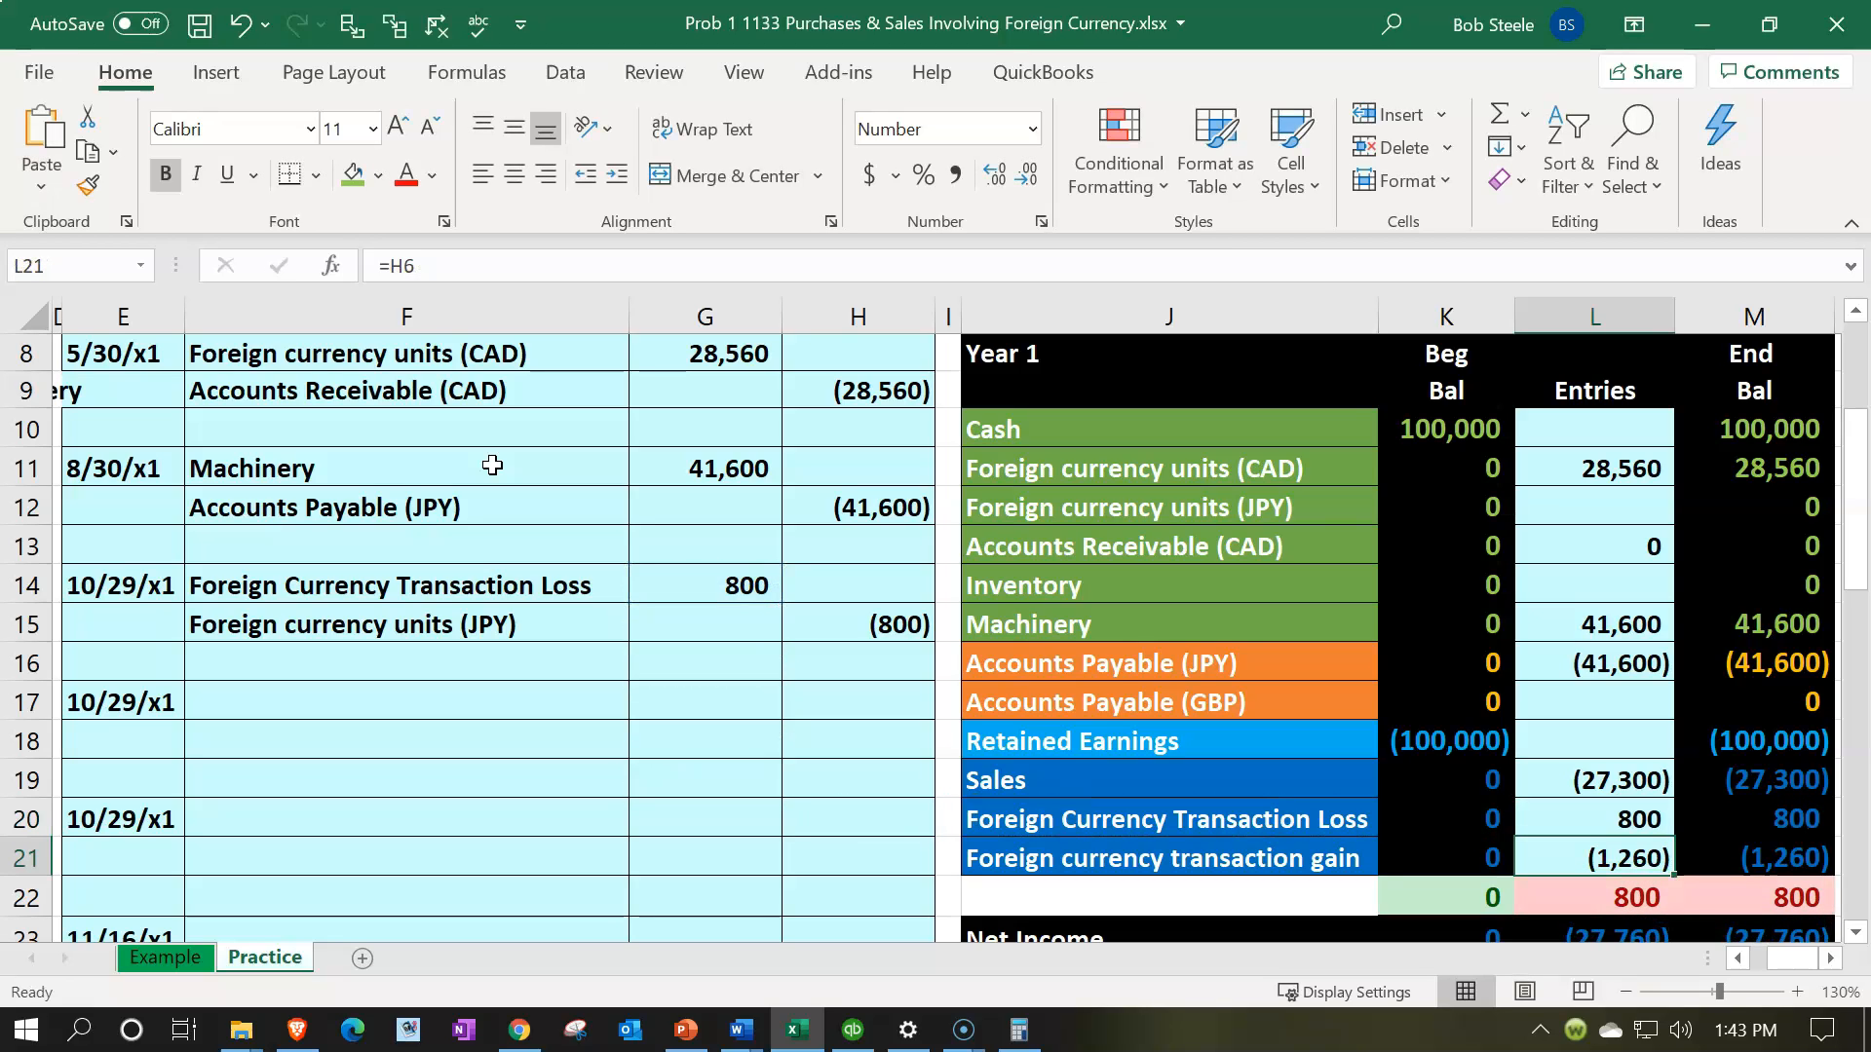
Add the H15 credit to the Accounts Payable (JPY) formula in L16 and select that account's ending balance
{"action": "key", "text": "Up"}
{"action": "key", "text": "Up"}
{"action": "key", "text": "Up"}
{"action": "key", "text": "Up"}
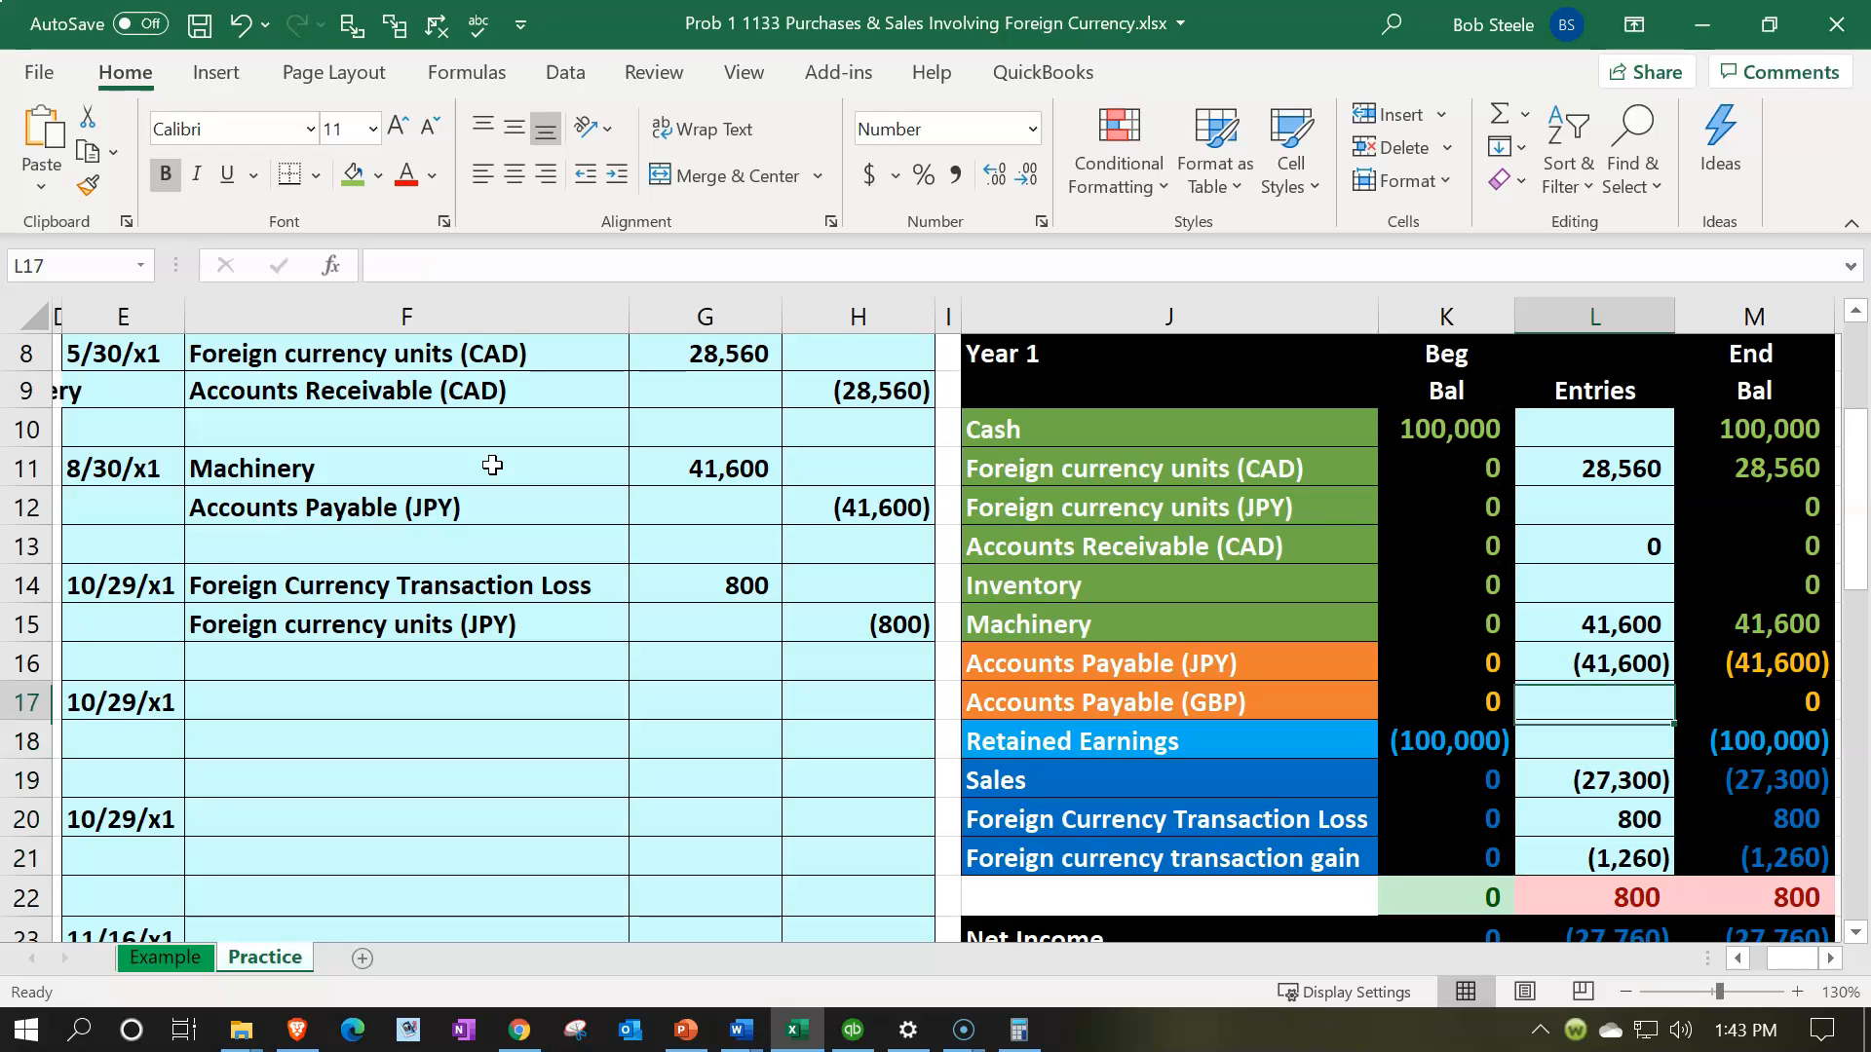
{"action": "key", "text": "Up"}
{"action": "key", "text": "Up"}
{"action": "key", "text": "Up"}
{"action": "key", "text": "Up"}
{"action": "key", "text": "Up"}
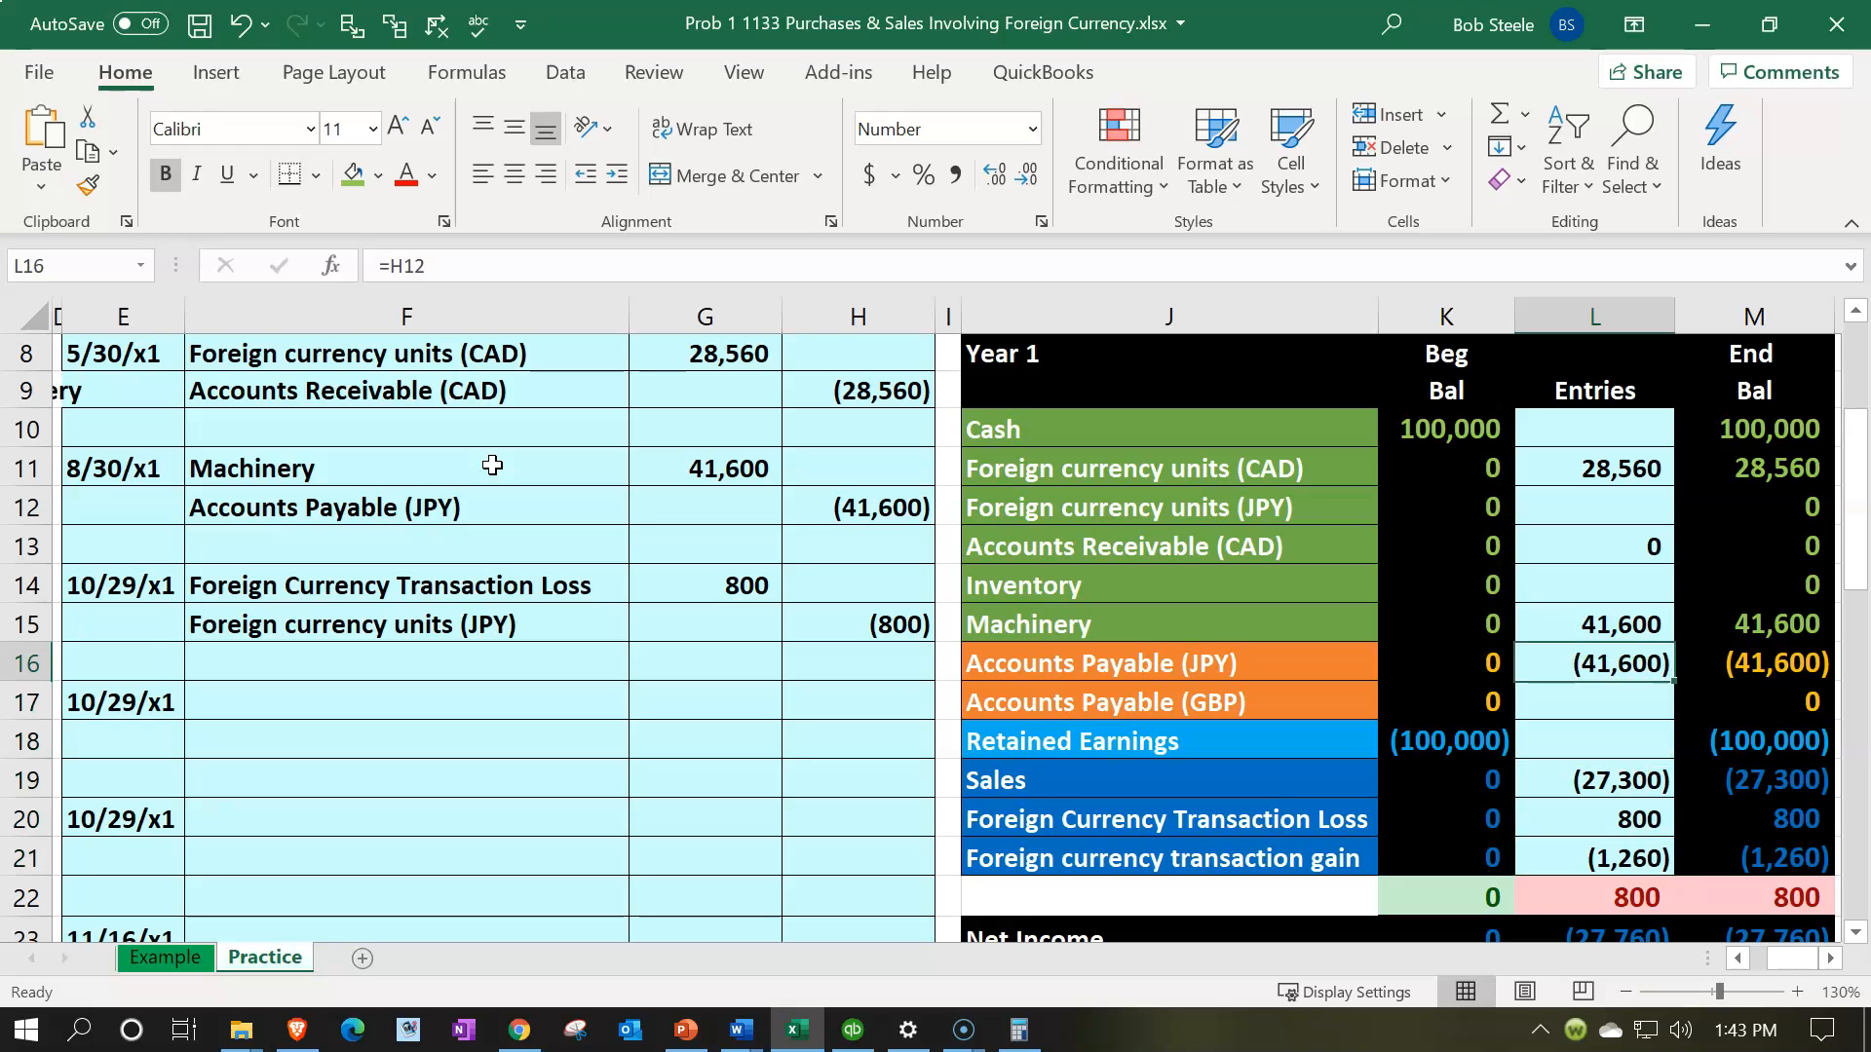
{"action": "key", "text": "Down"}
{"action": "key", "text": "Down"}
{"action": "key", "text": "Down"}
{"action": "key", "text": "Down"}
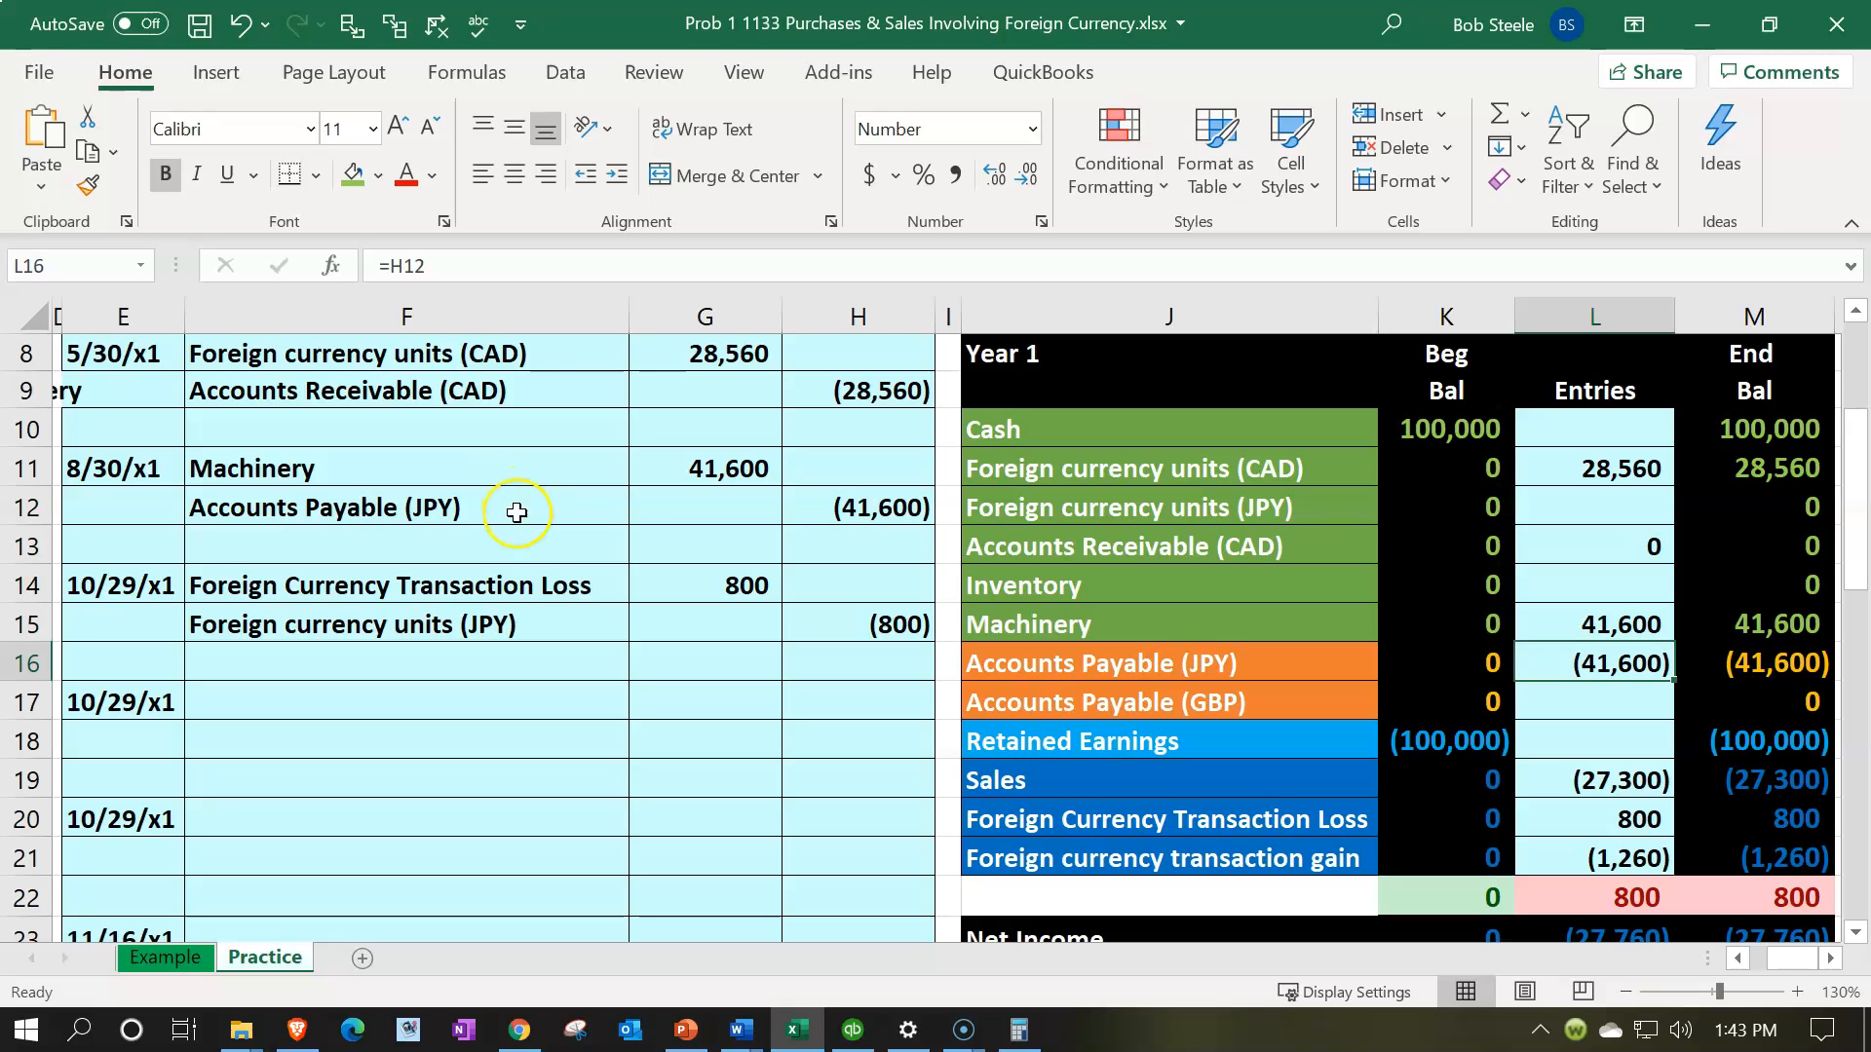
{"action": "double_click", "coordinate": [1565, 663]}
{"action": "type", "text": "+"}
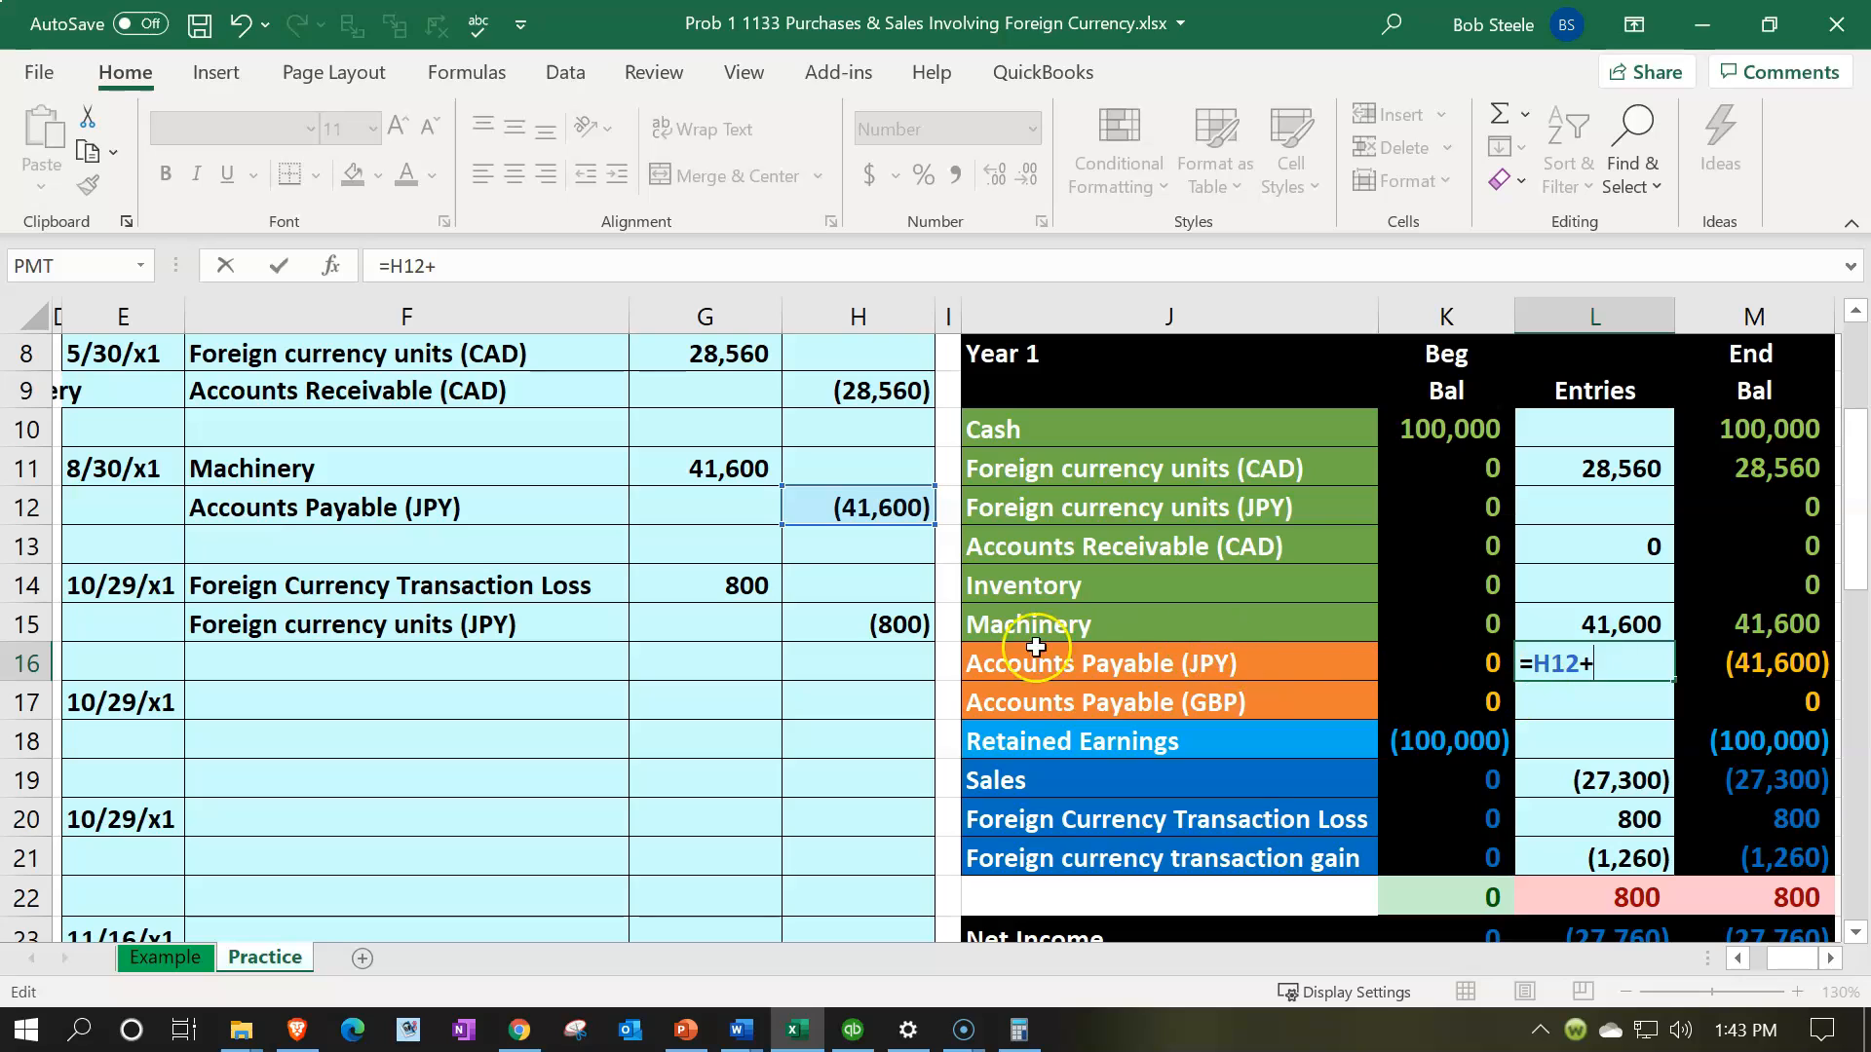
{"action": "left_click", "coordinate": [892, 624]}
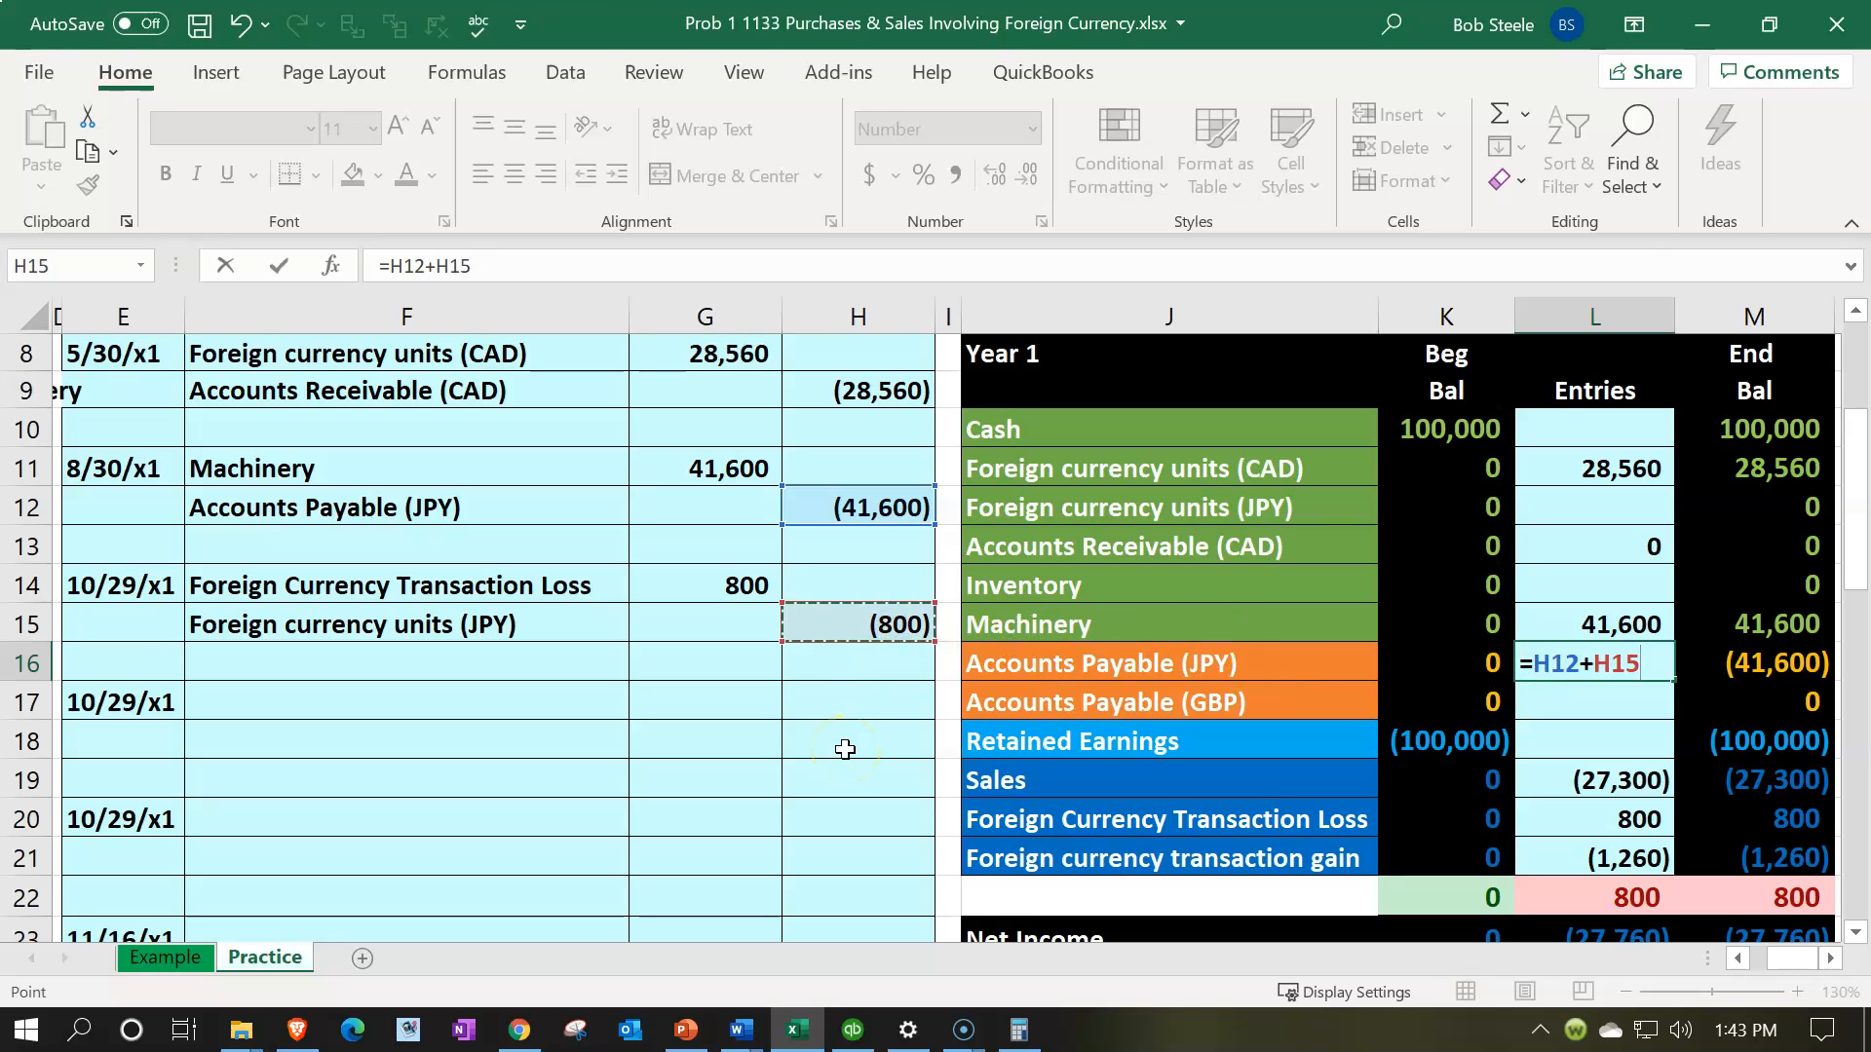
{"action": "key", "text": "Return"}
{"action": "key", "text": "Right"}
{"action": "key", "text": "Up"}
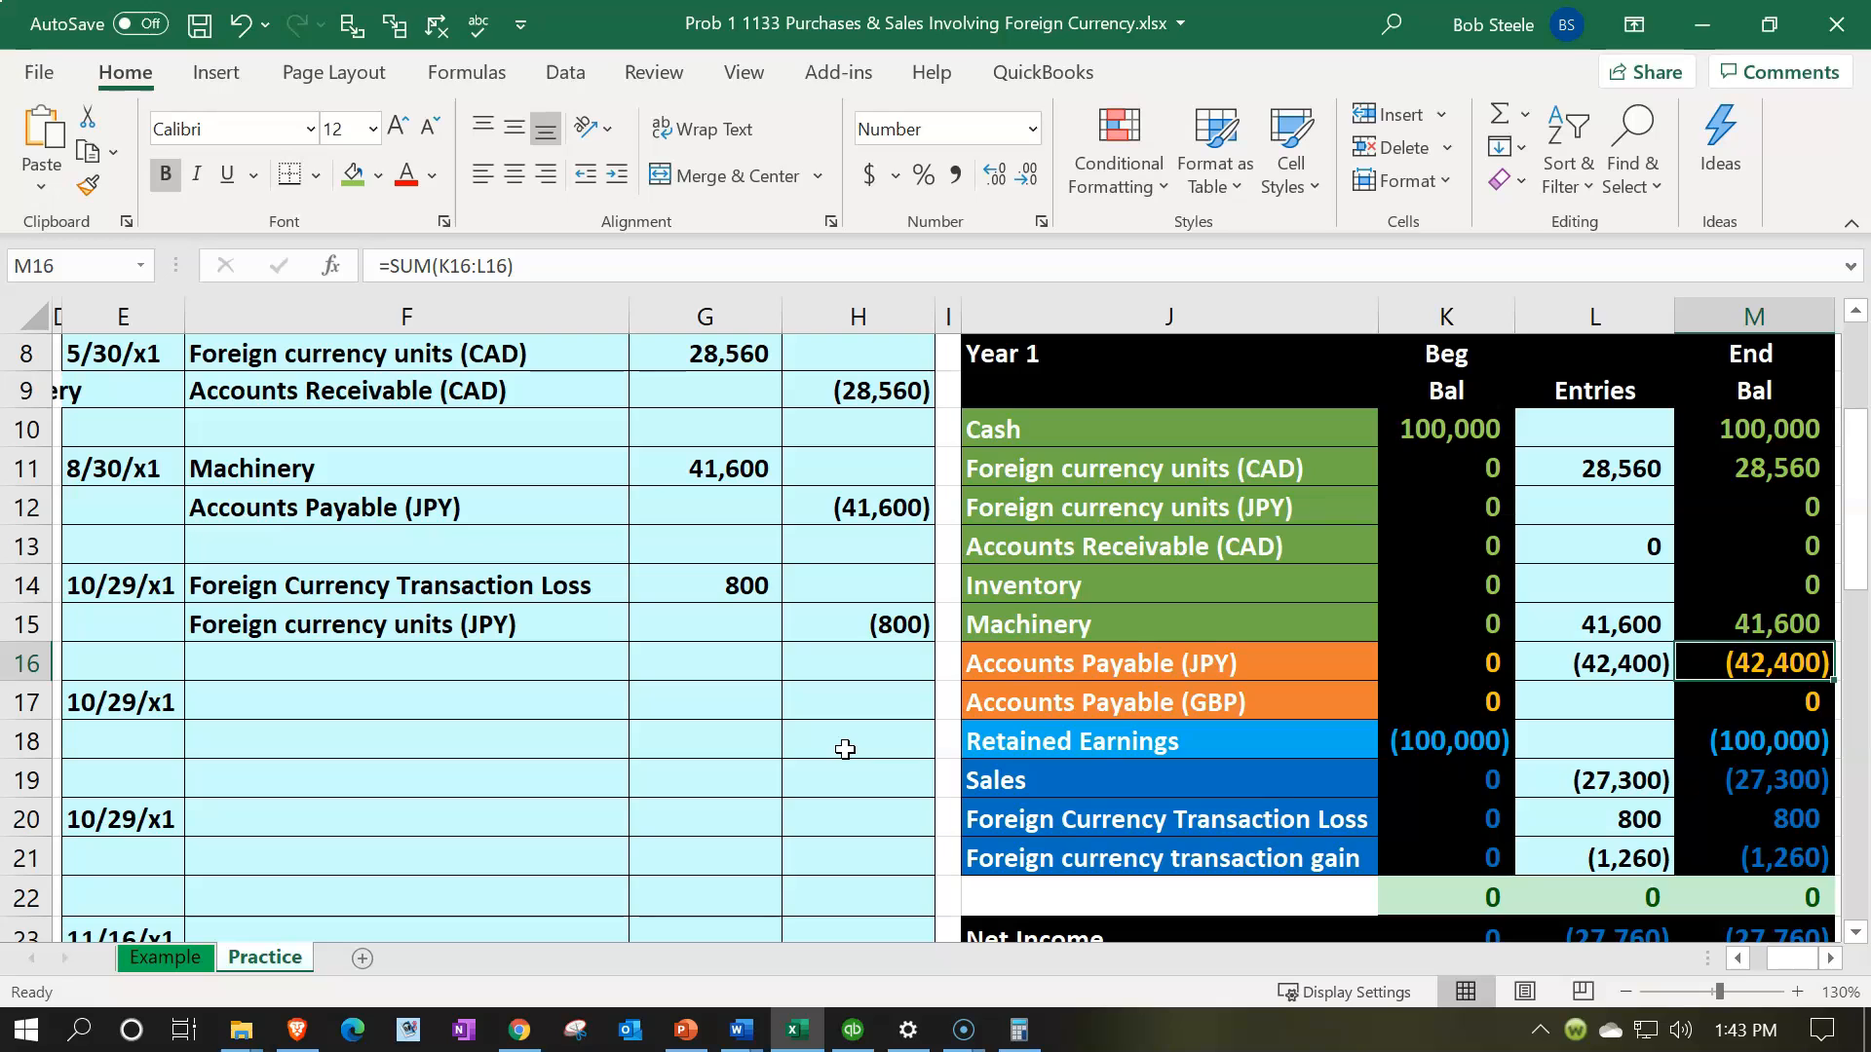
Return to the spot rates and calculate 400,000 times .106 in the calculator
{"action": "key", "text": "Left"}
{"action": "key", "text": "Left"}
{"action": "key", "text": "Left"}
{"action": "key", "text": "Left"}
{"action": "key", "text": "Left"}
{"action": "key", "text": "Left"}
{"action": "key", "text": "Left"}
{"action": "key", "text": "Left"}
{"action": "key", "text": "Left"}
{"action": "key", "text": "Left"}
{"action": "key", "text": "Left"}
{"action": "key", "text": "Left"}
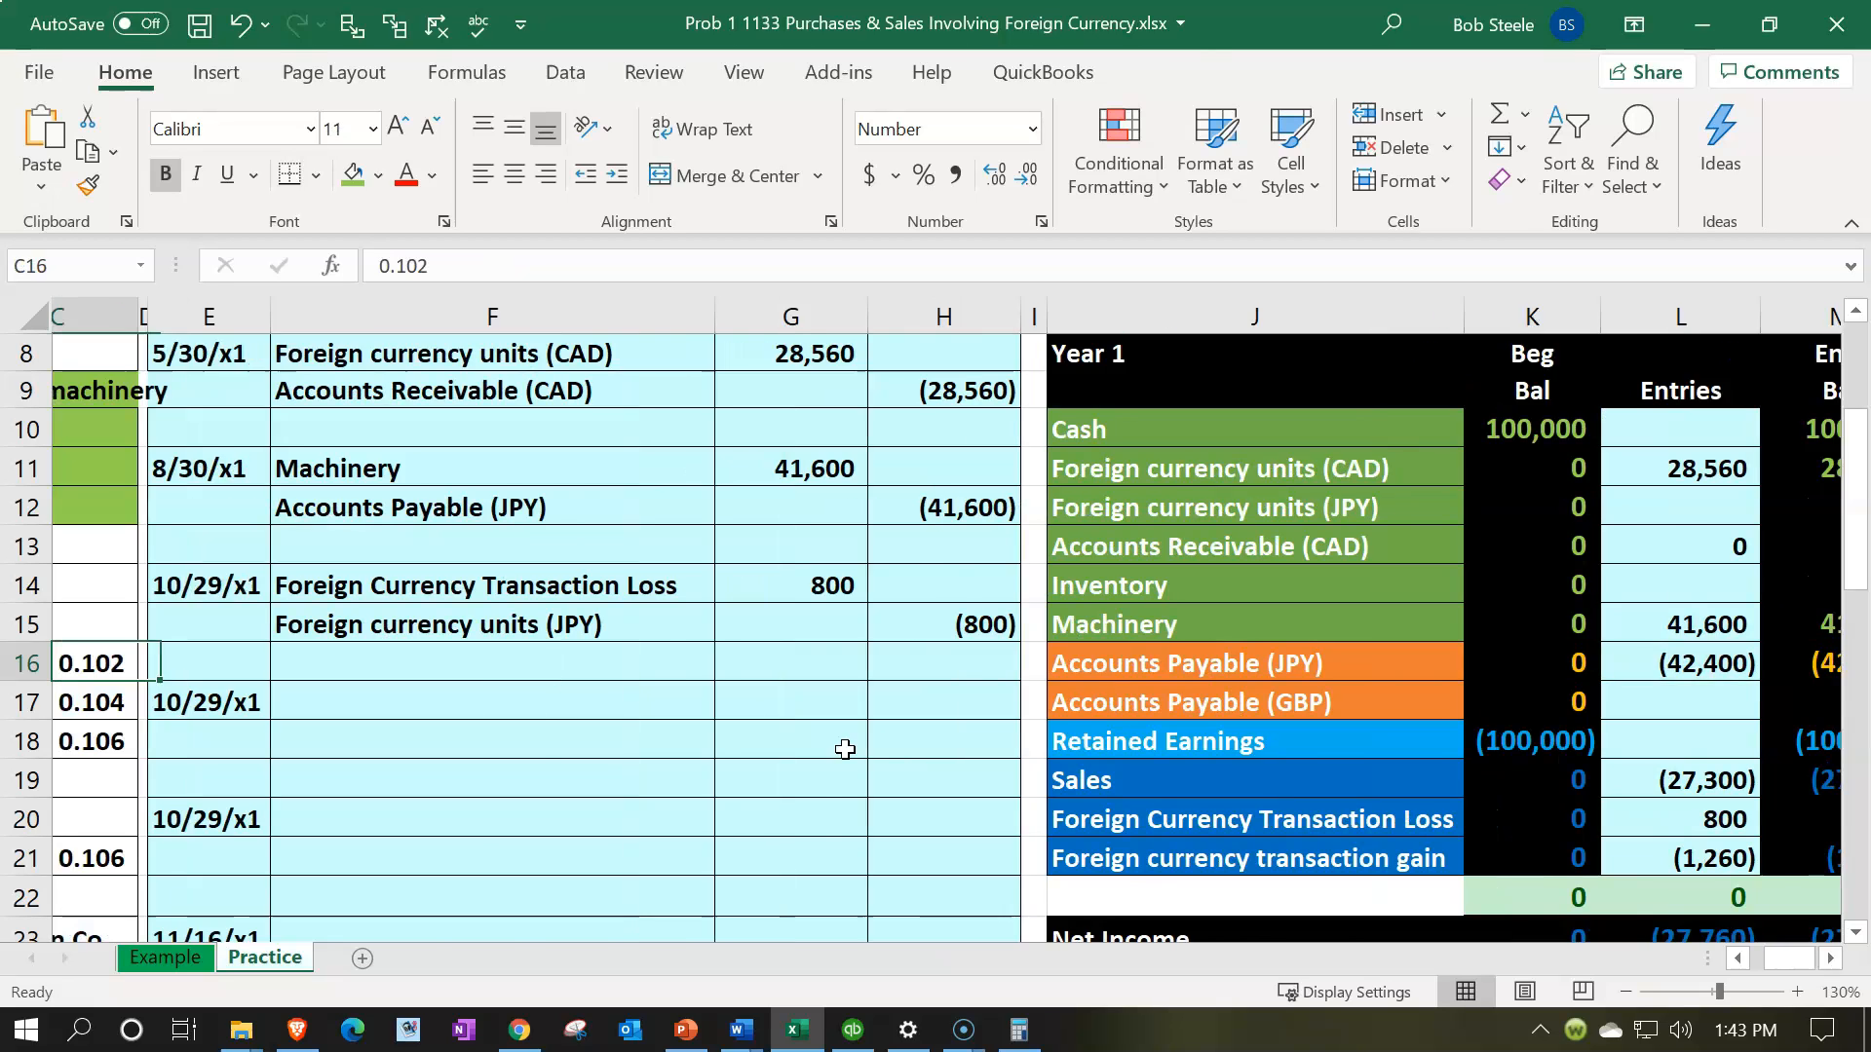
{"action": "left_click_drag", "start_coordinate": [996, 4], "coordinate": [906, 353]}
{"action": "left_click", "coordinate": [846, 433]}
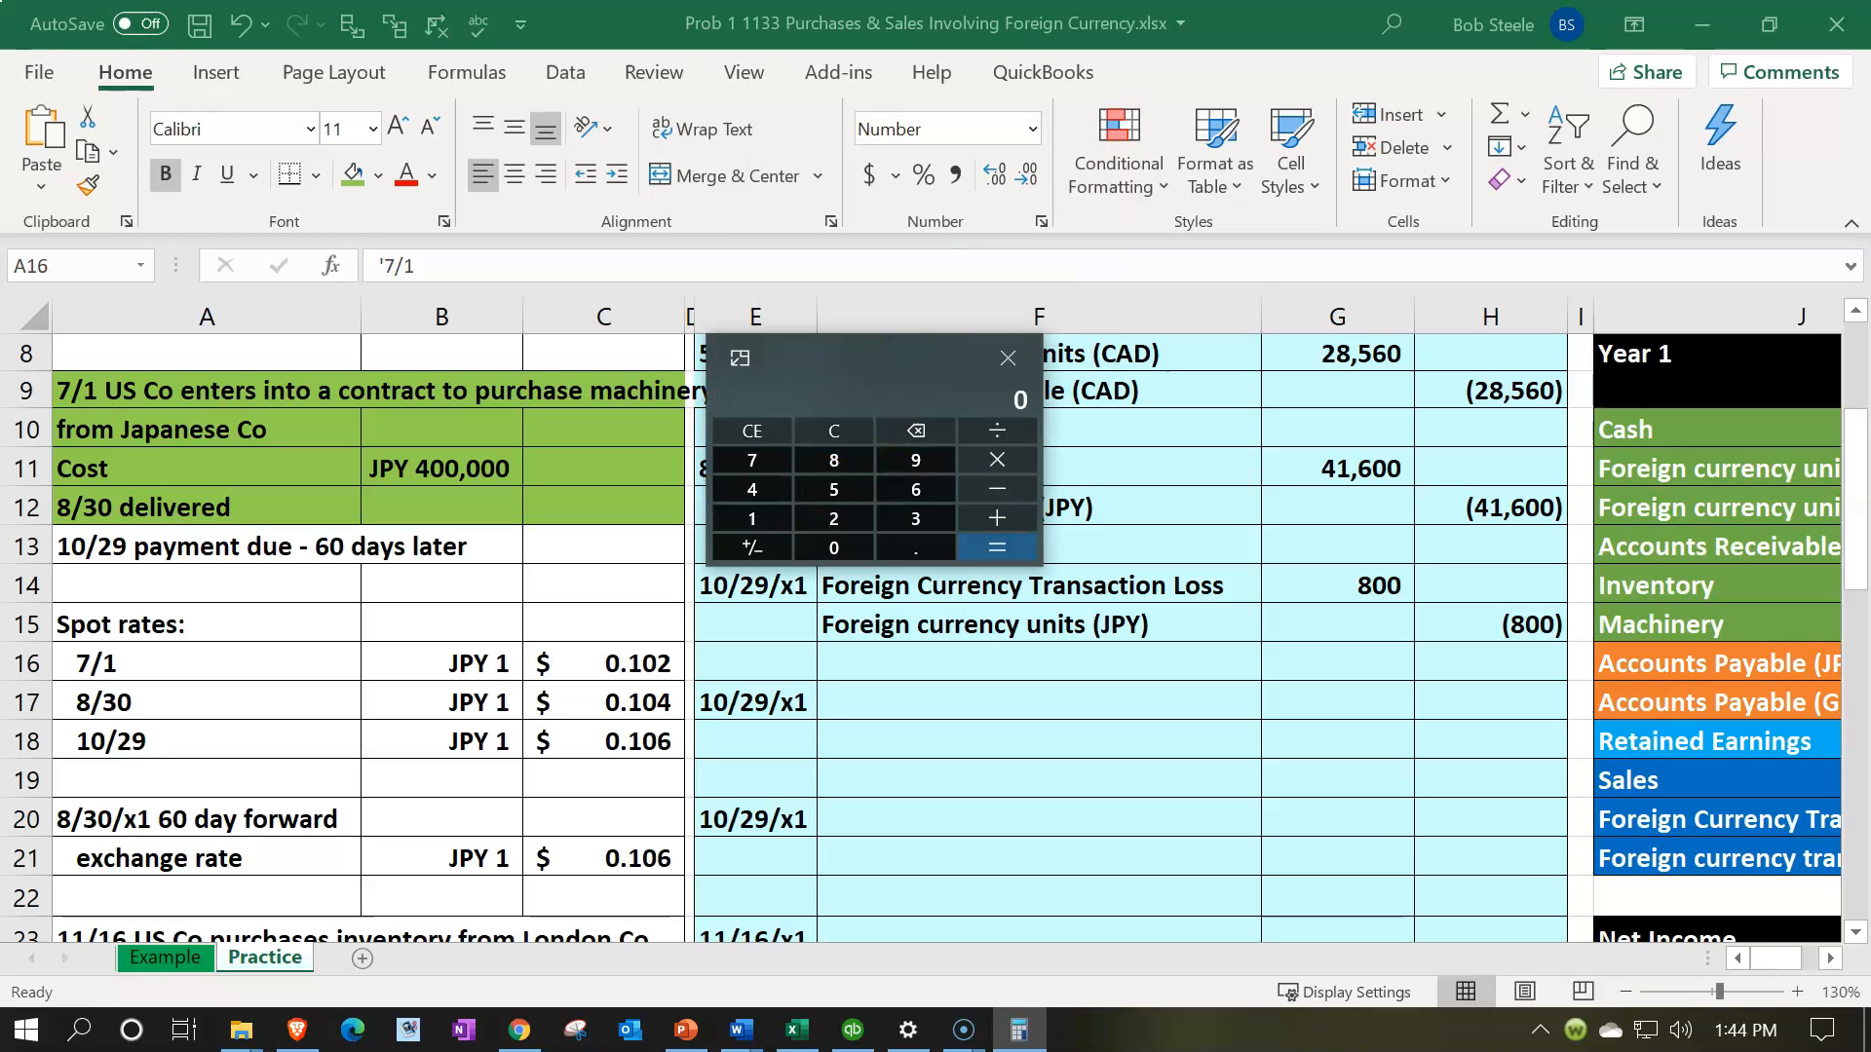
{"action": "type", "text": "400000"}
{"action": "type", "text": "*.106"}
{"action": "key", "text": "Return"}
Check the calculator result against the trial balance, close the calculator and select Machinery's ending balance
{"action": "left_click", "coordinate": [1462, 618]}
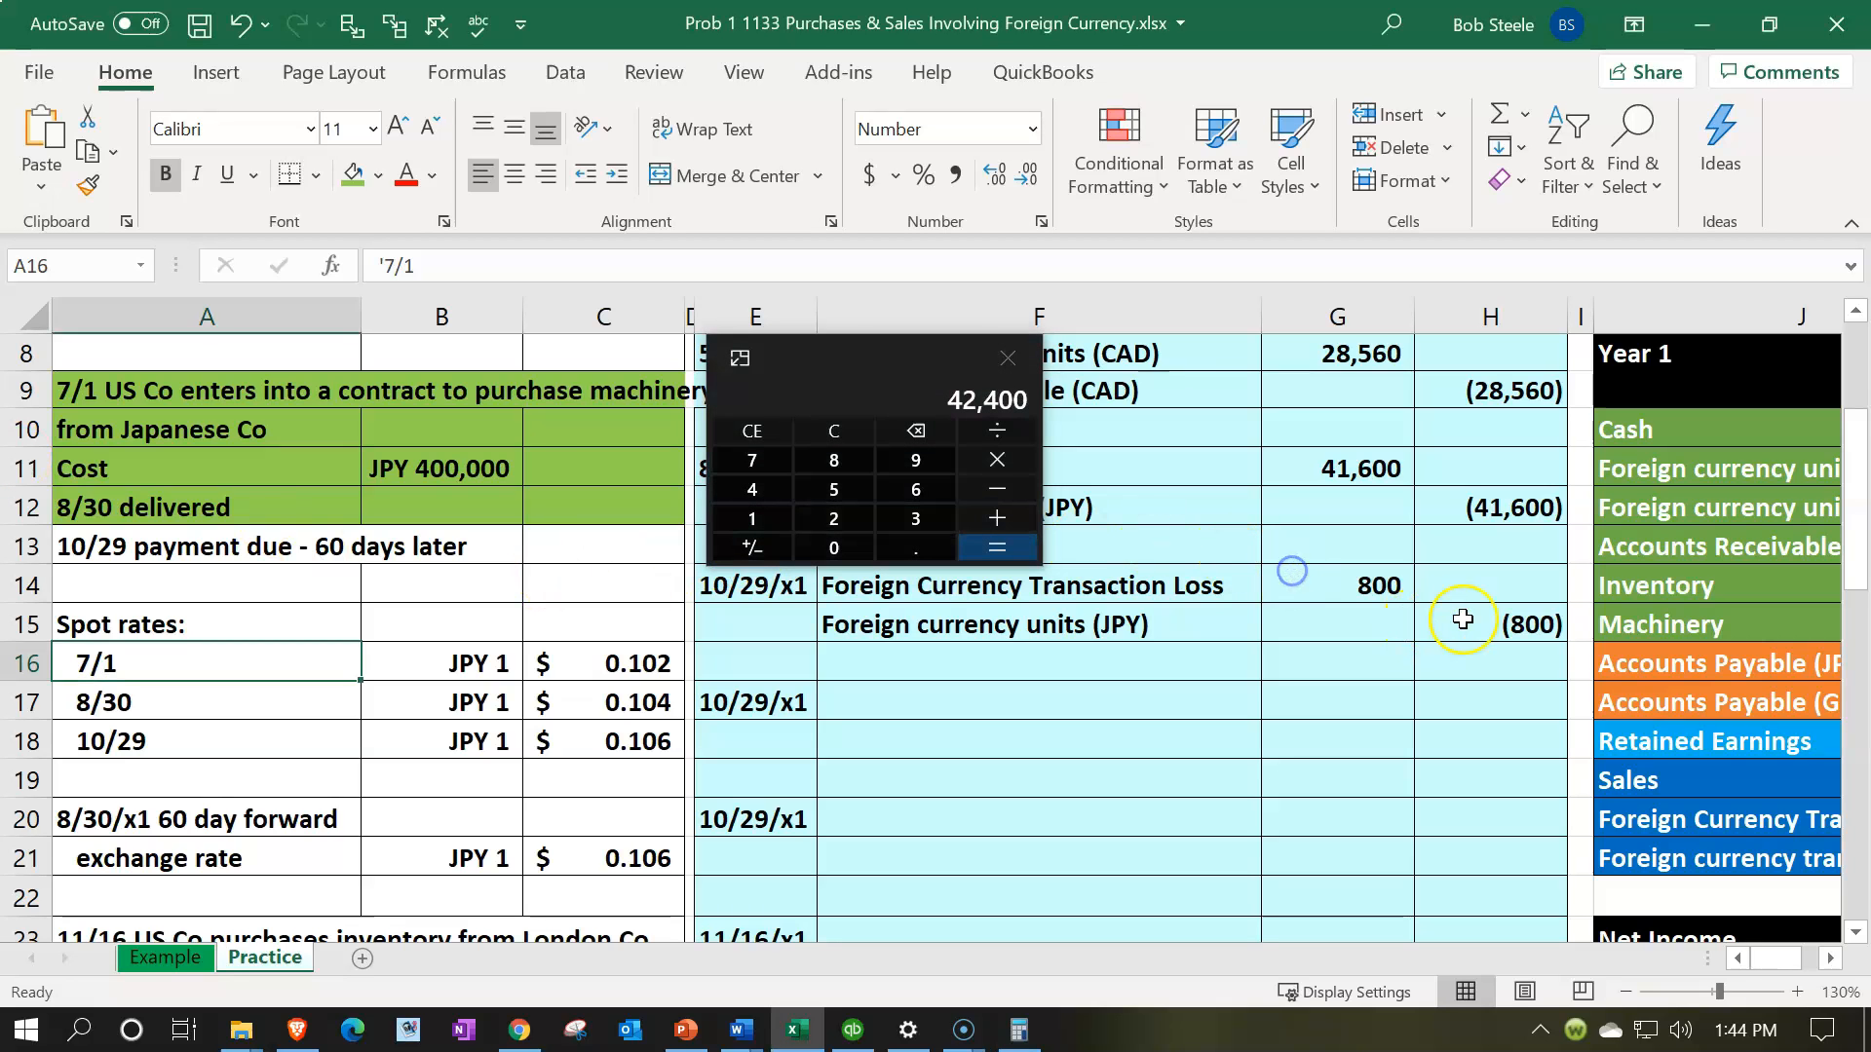
{"action": "key", "text": "Right"}
{"action": "key", "text": "Right"}
{"action": "key", "text": "Right"}
{"action": "key", "text": "Right"}
{"action": "key", "text": "Right"}
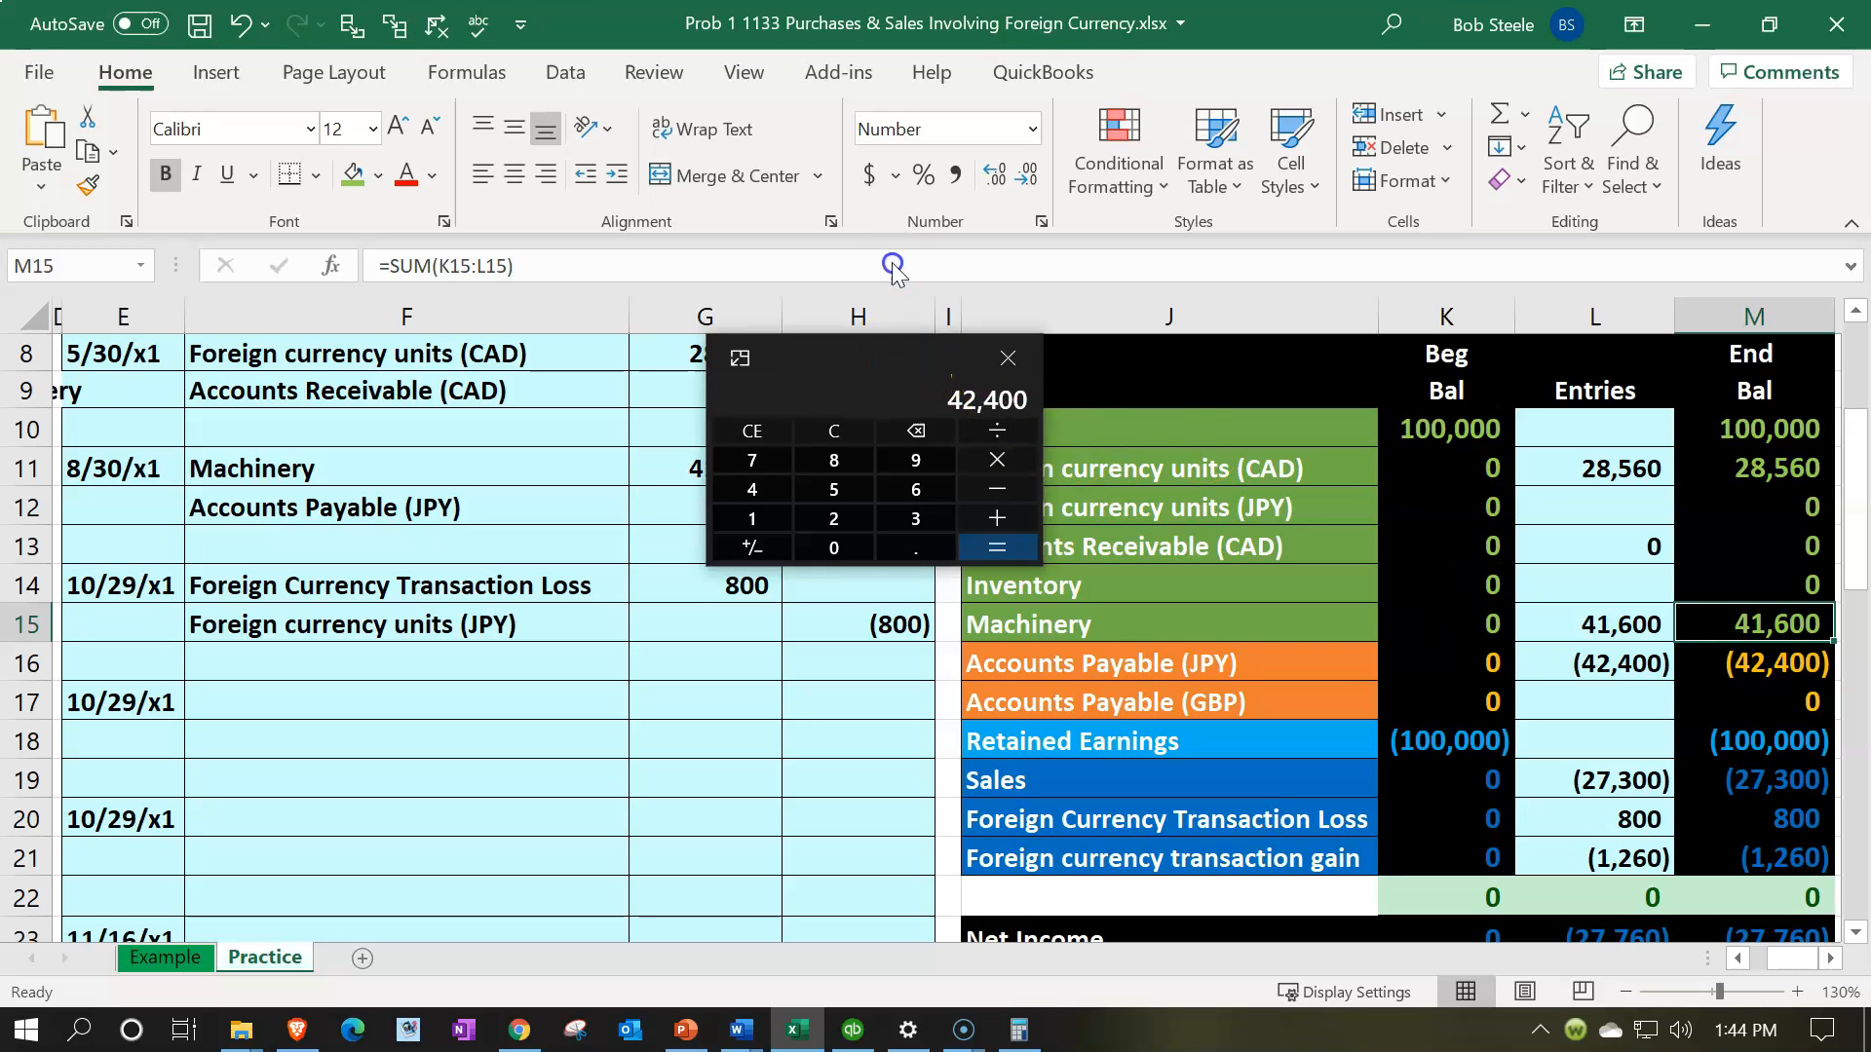
{"action": "left_click", "coordinate": [1009, 357]}
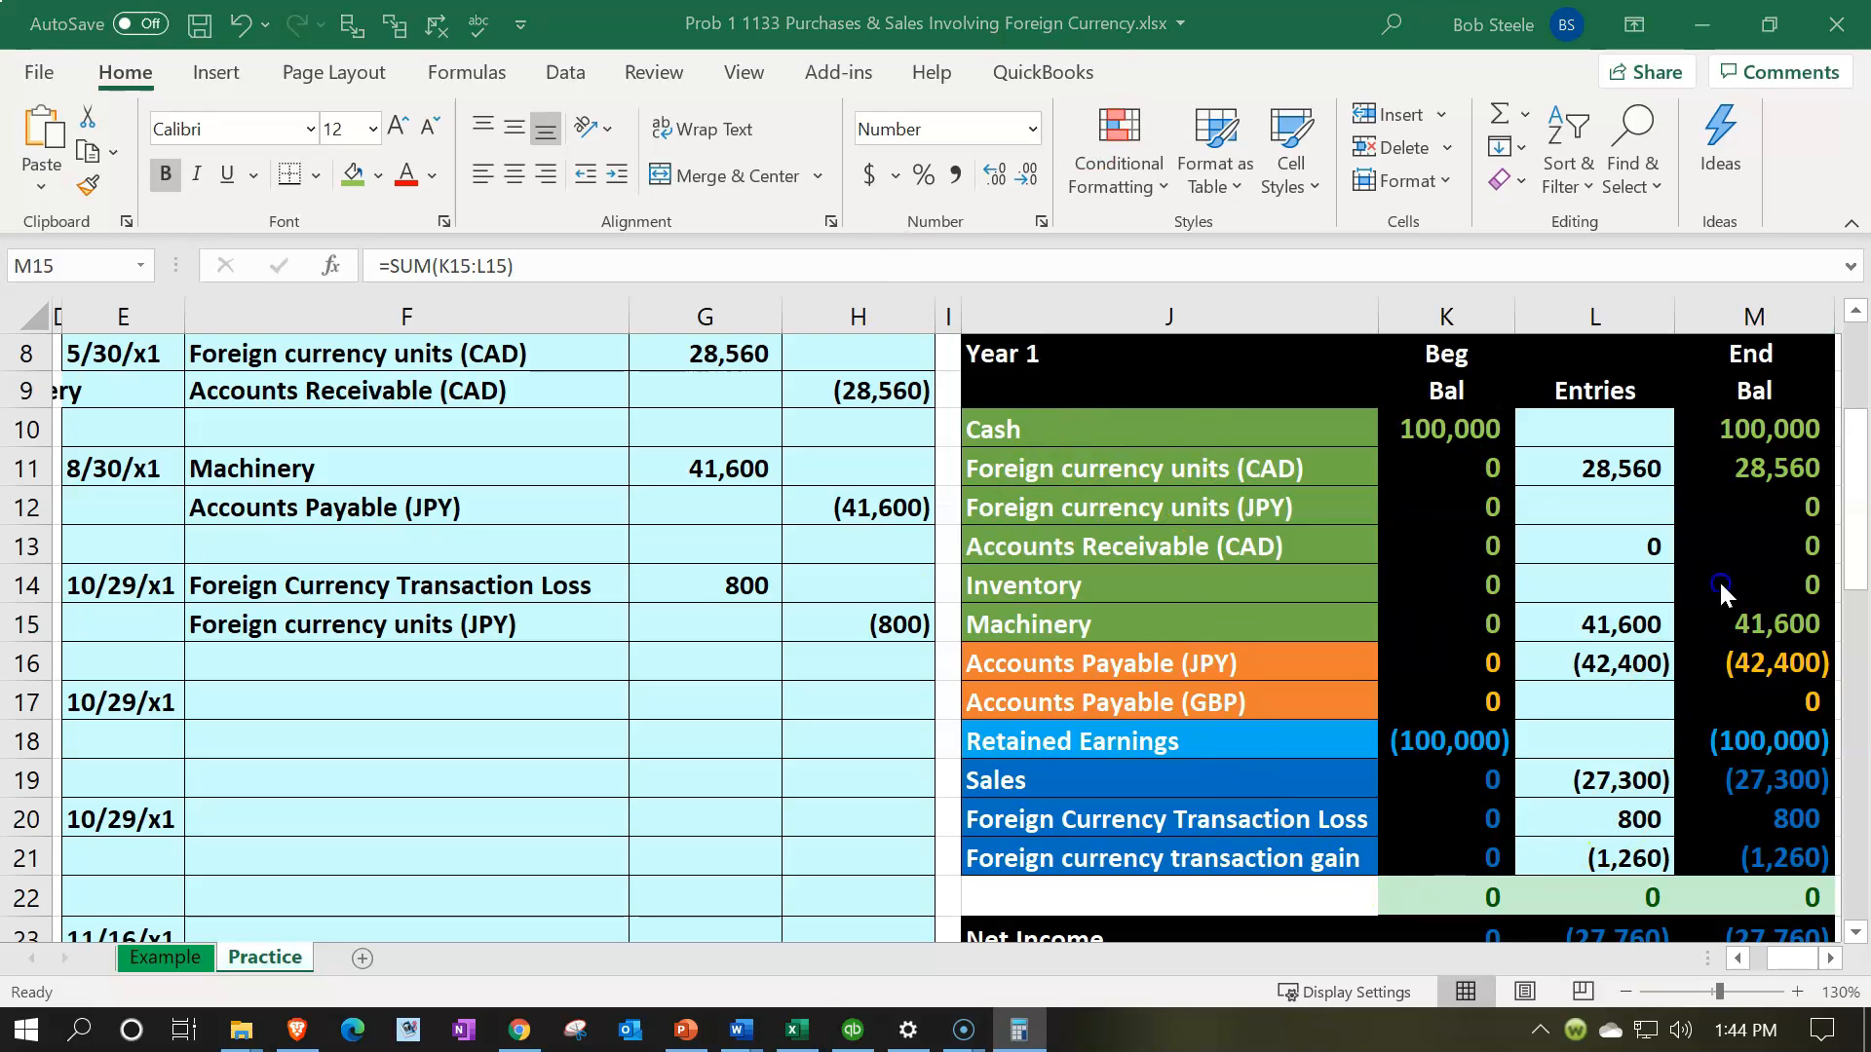
{"action": "left_click", "coordinate": [1752, 618]}
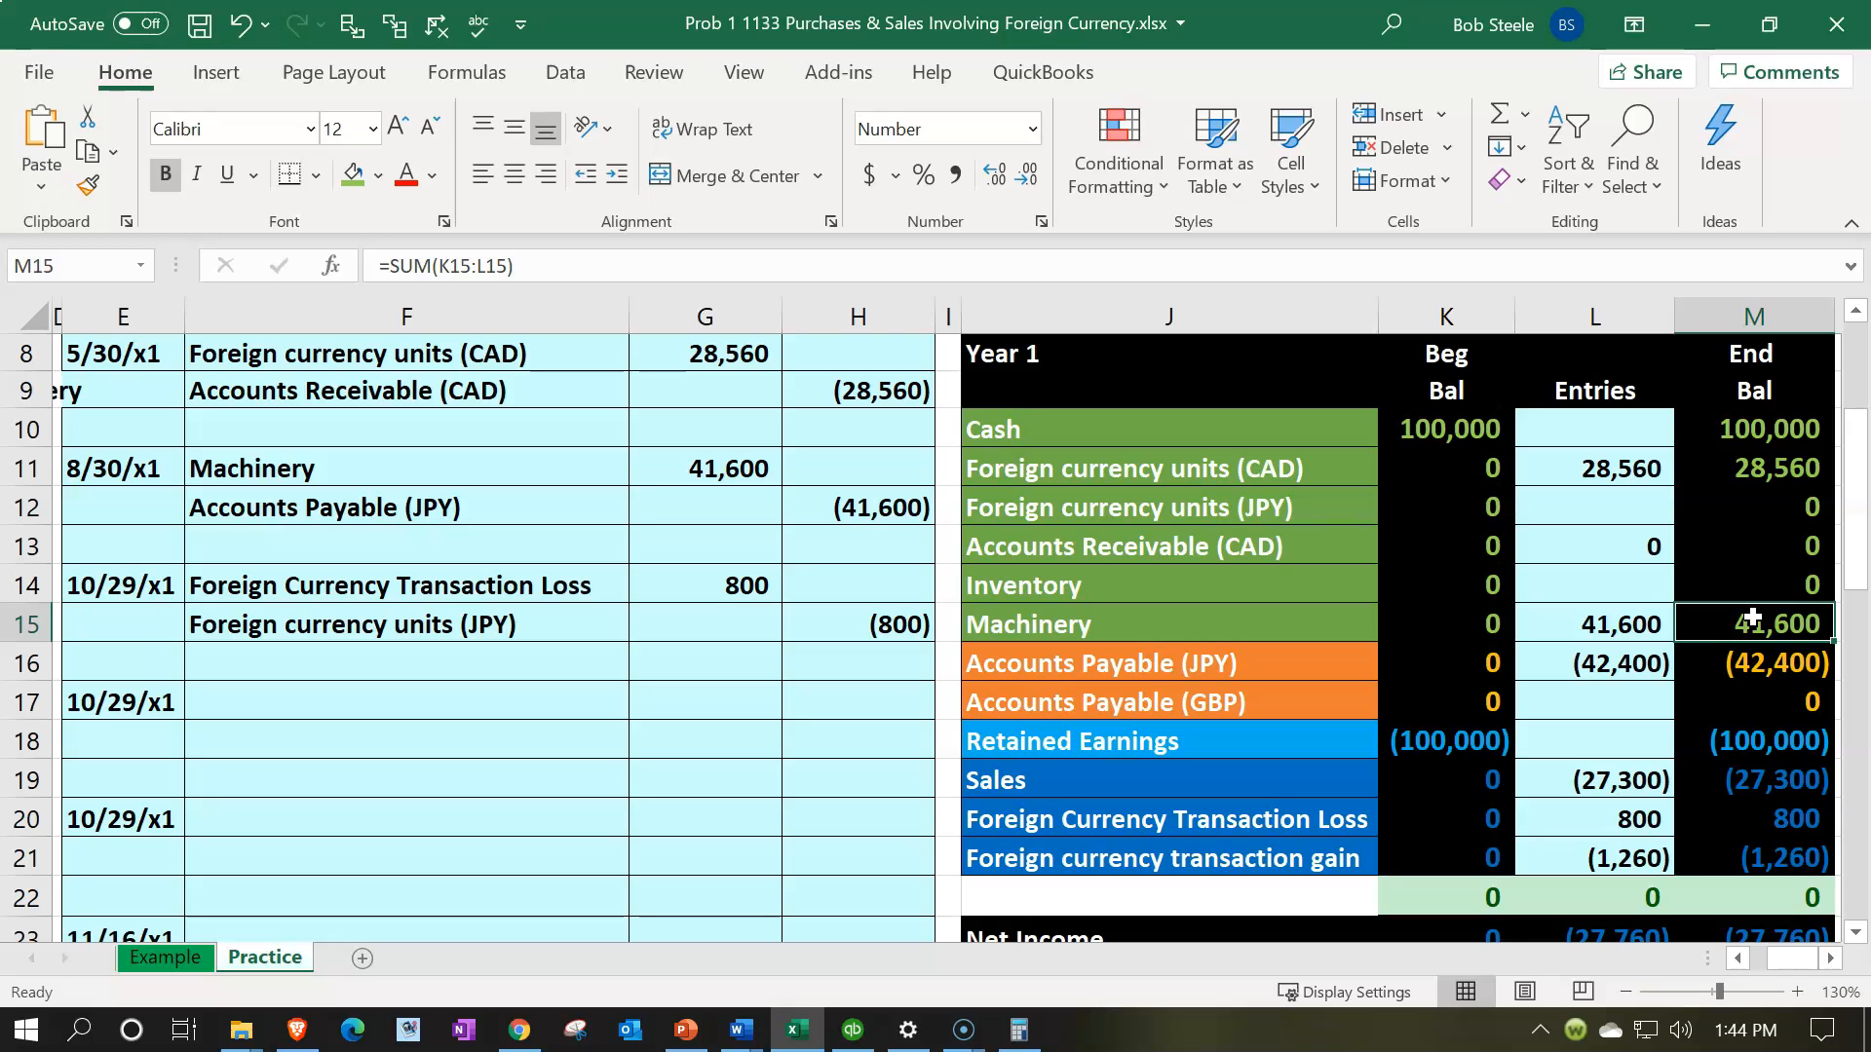
Switch to QuickBooks, bring up the Currency List and download the latest exchange rates
{"action": "left_click", "coordinate": [852, 1033]}
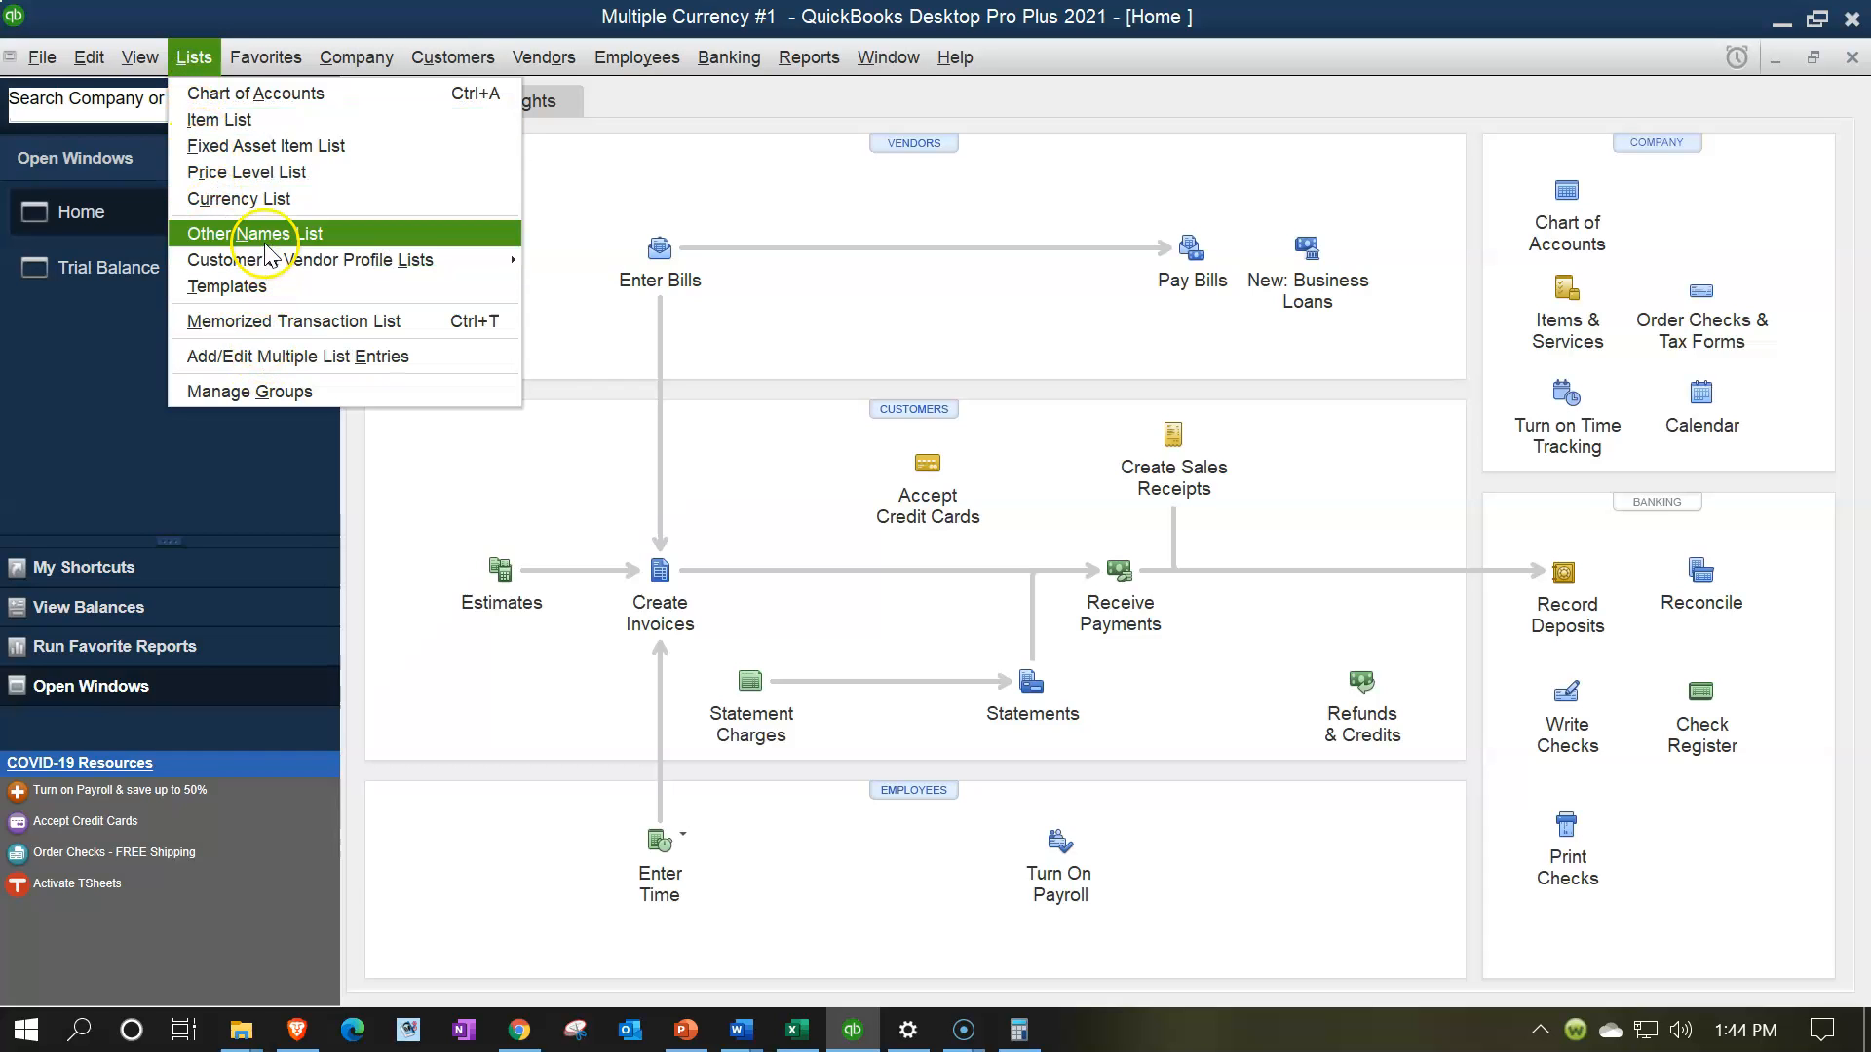
{"action": "left_click", "coordinate": [289, 181]}
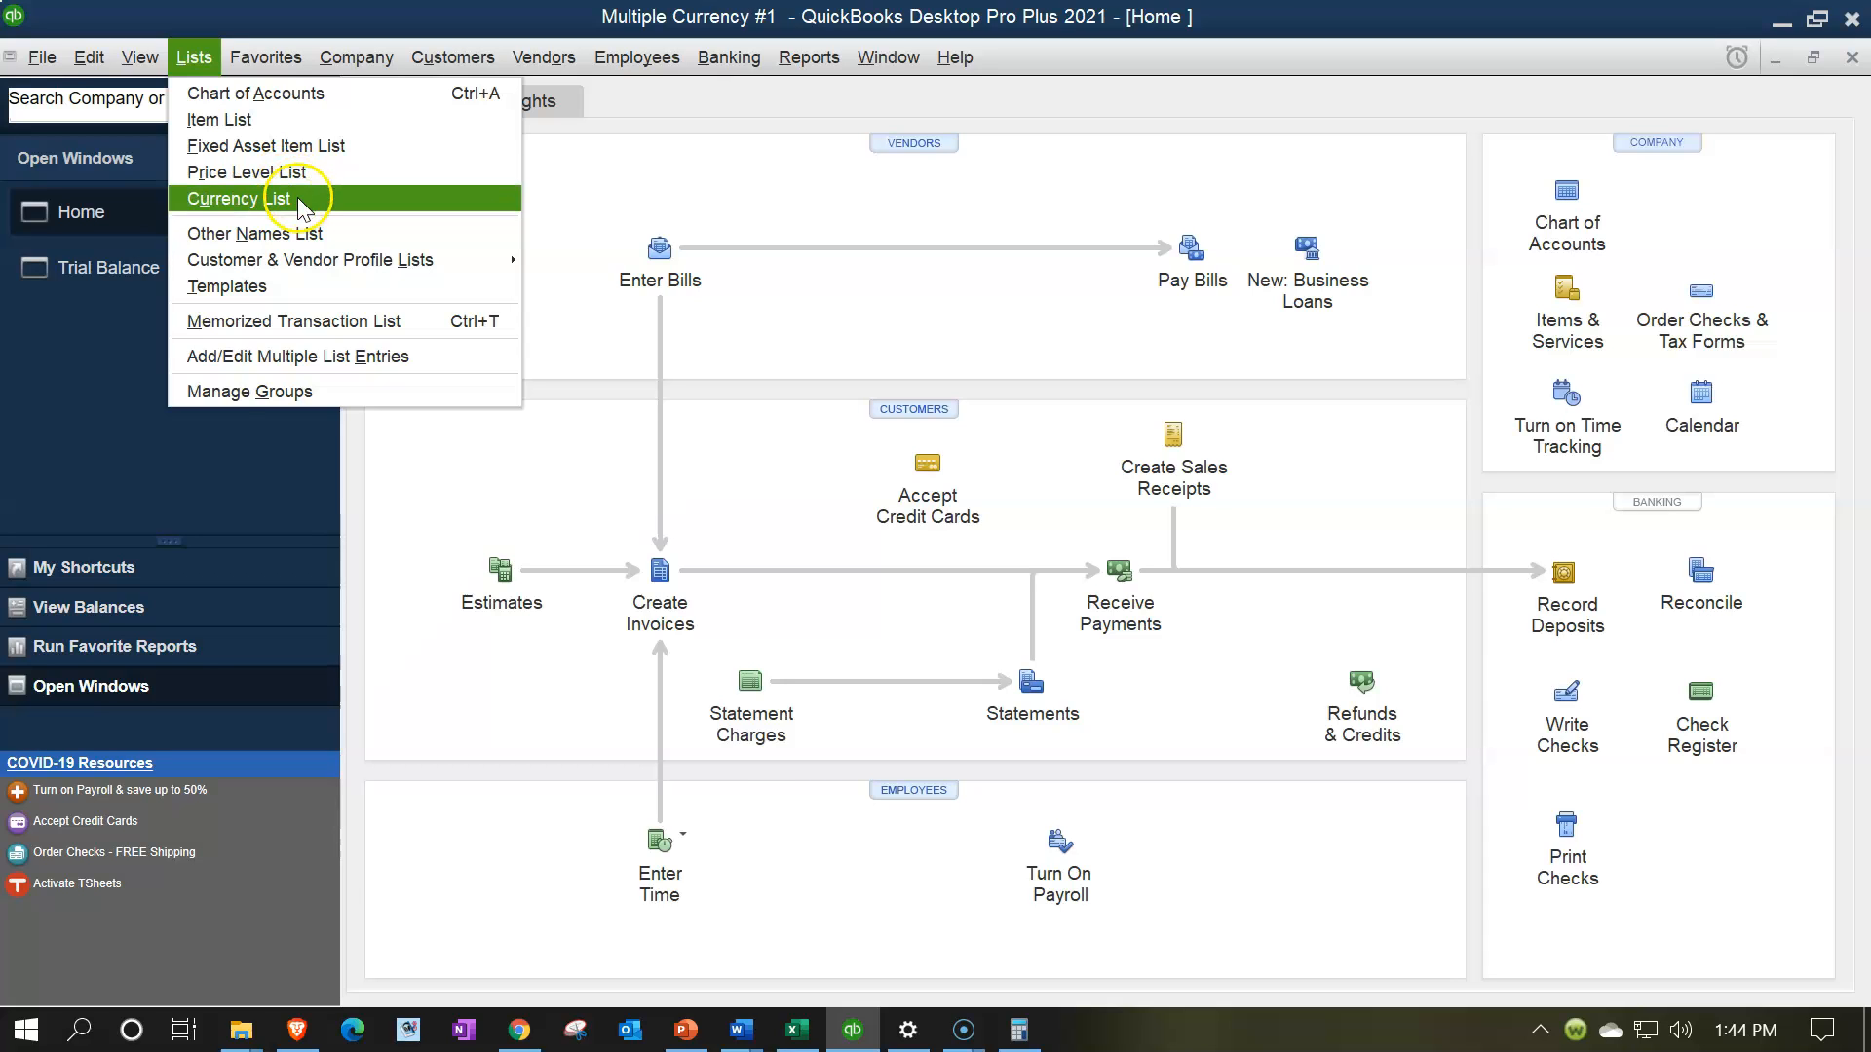
{"action": "left_click", "coordinate": [294, 198]}
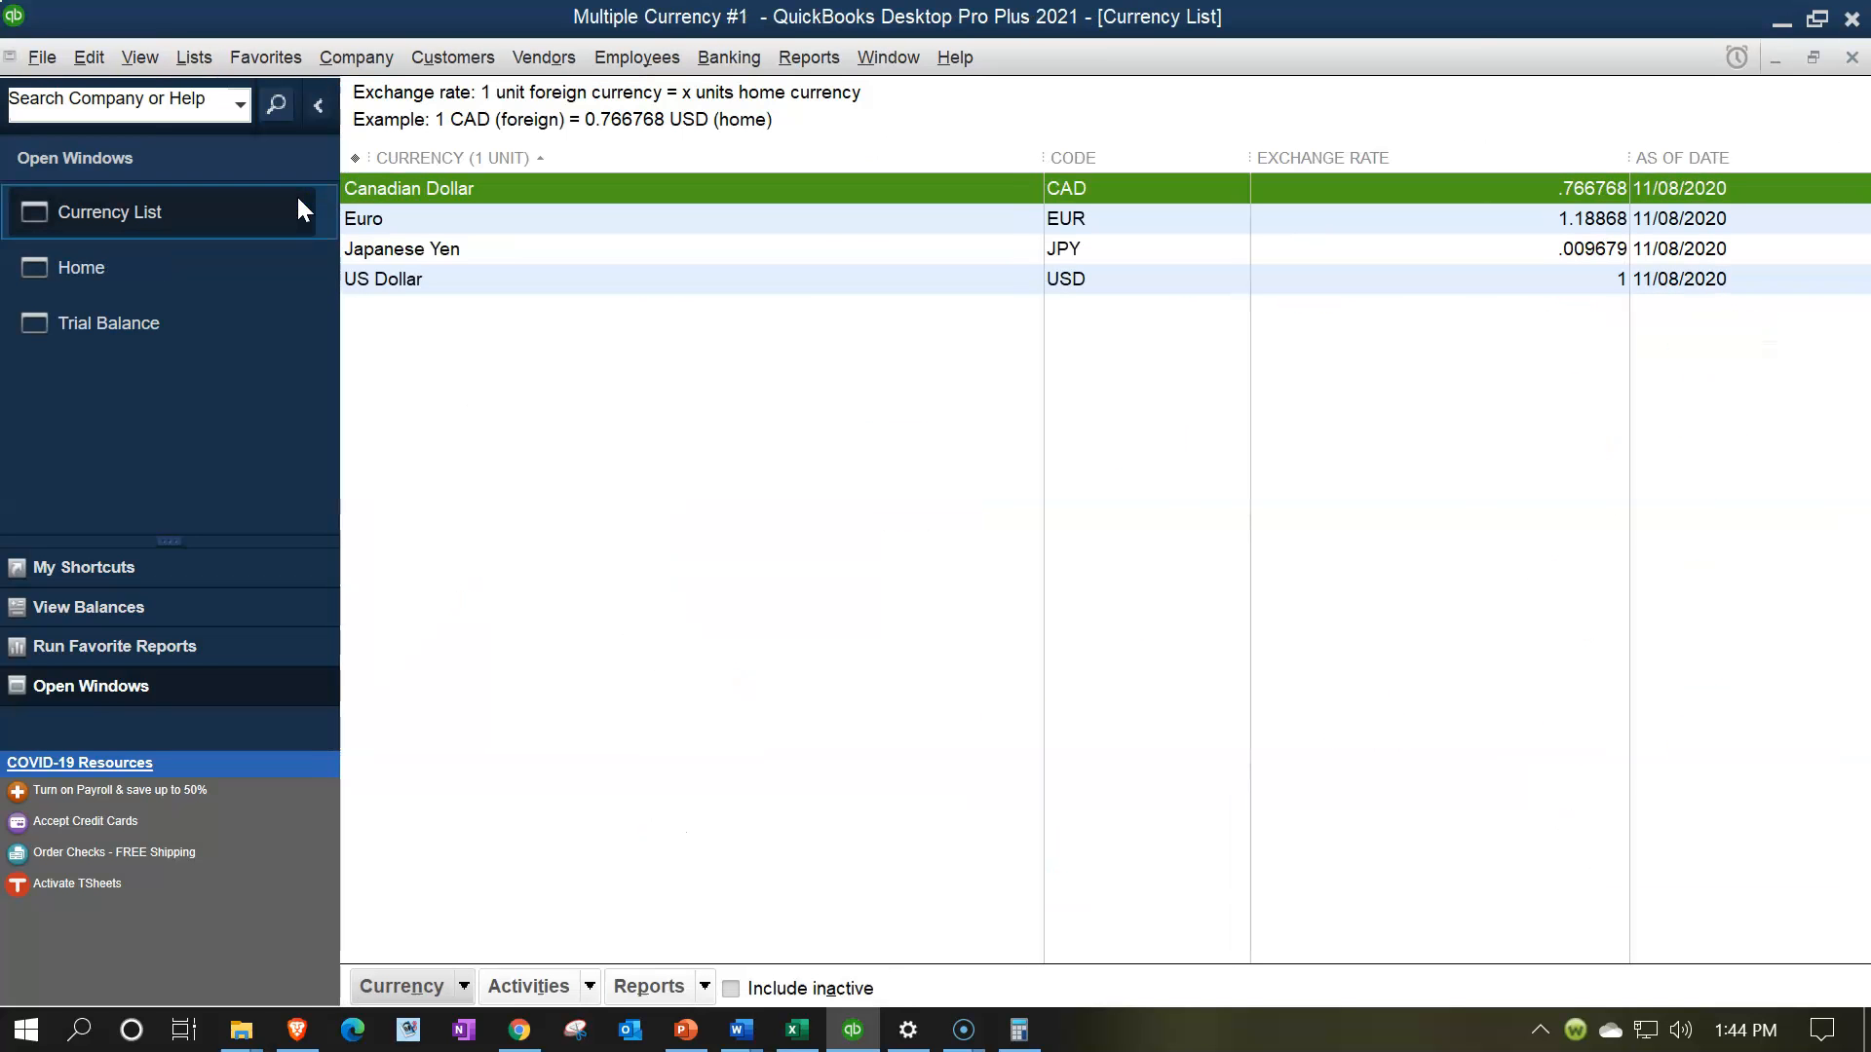
{"action": "left_click", "coordinate": [480, 248]}
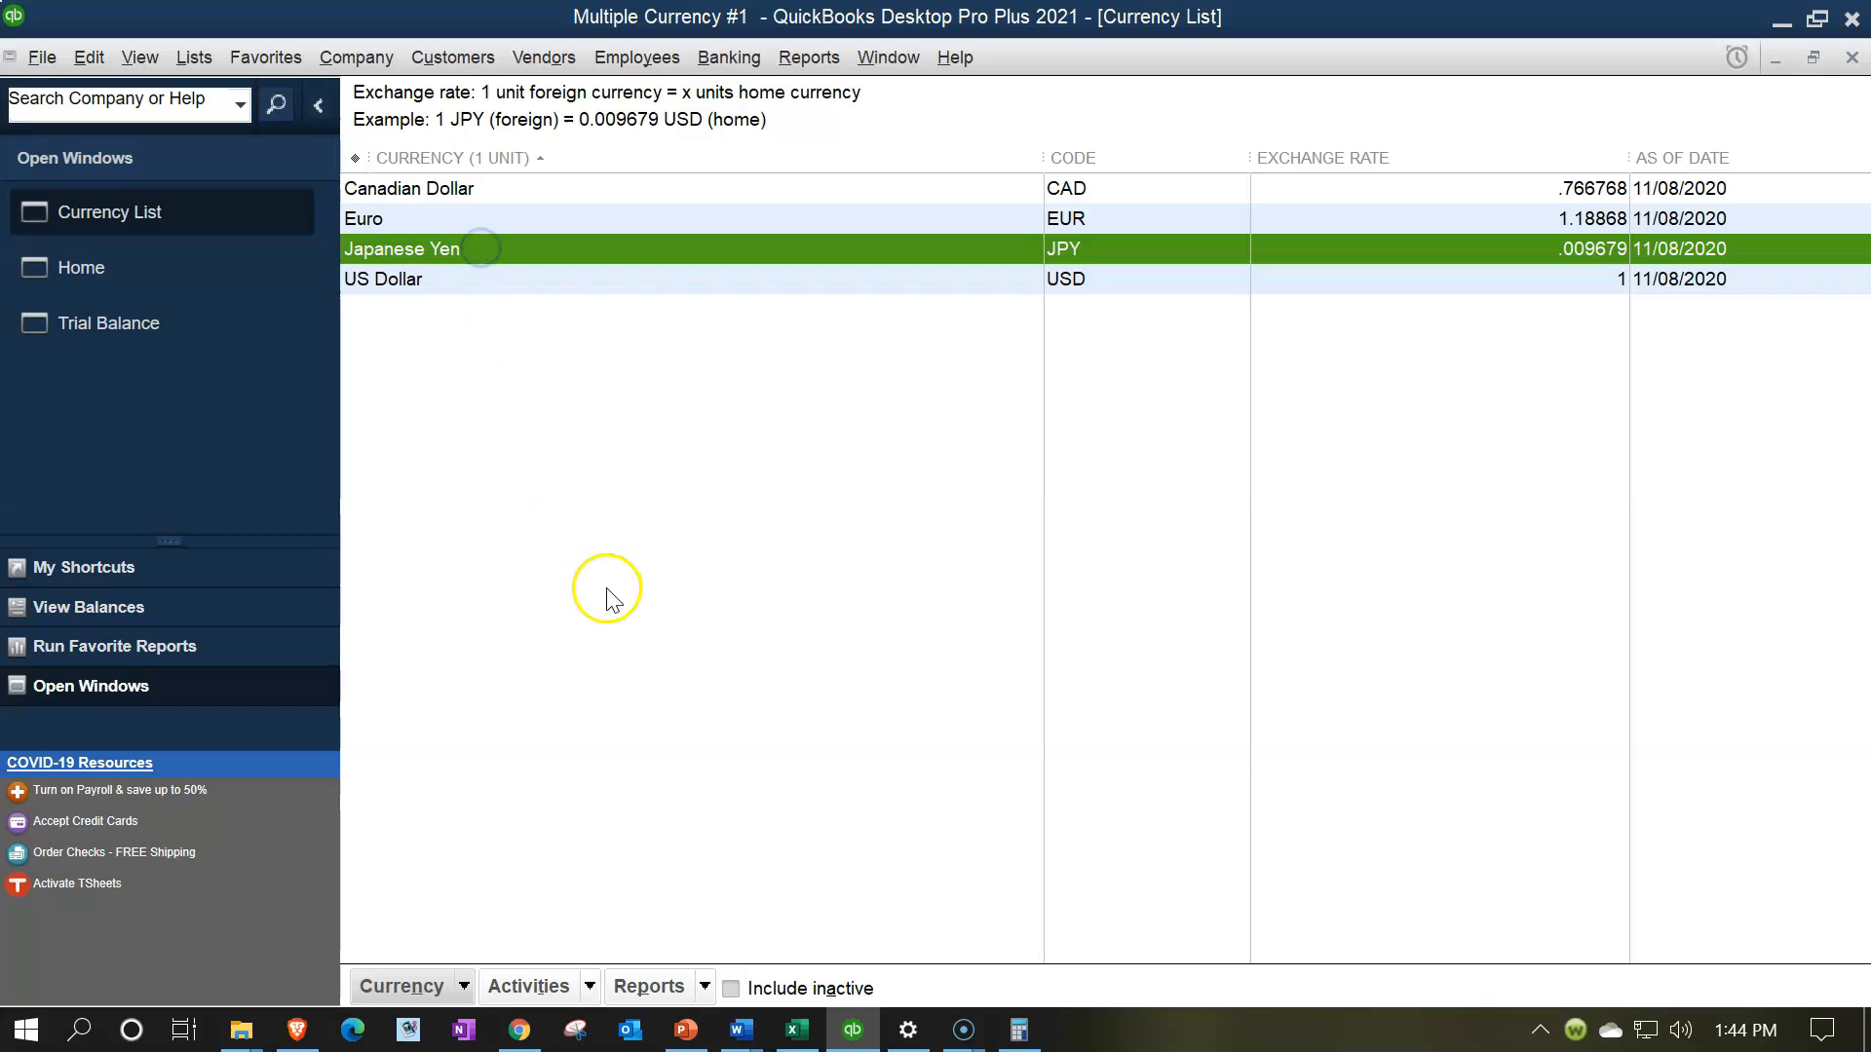
{"action": "left_click", "coordinate": [581, 994]}
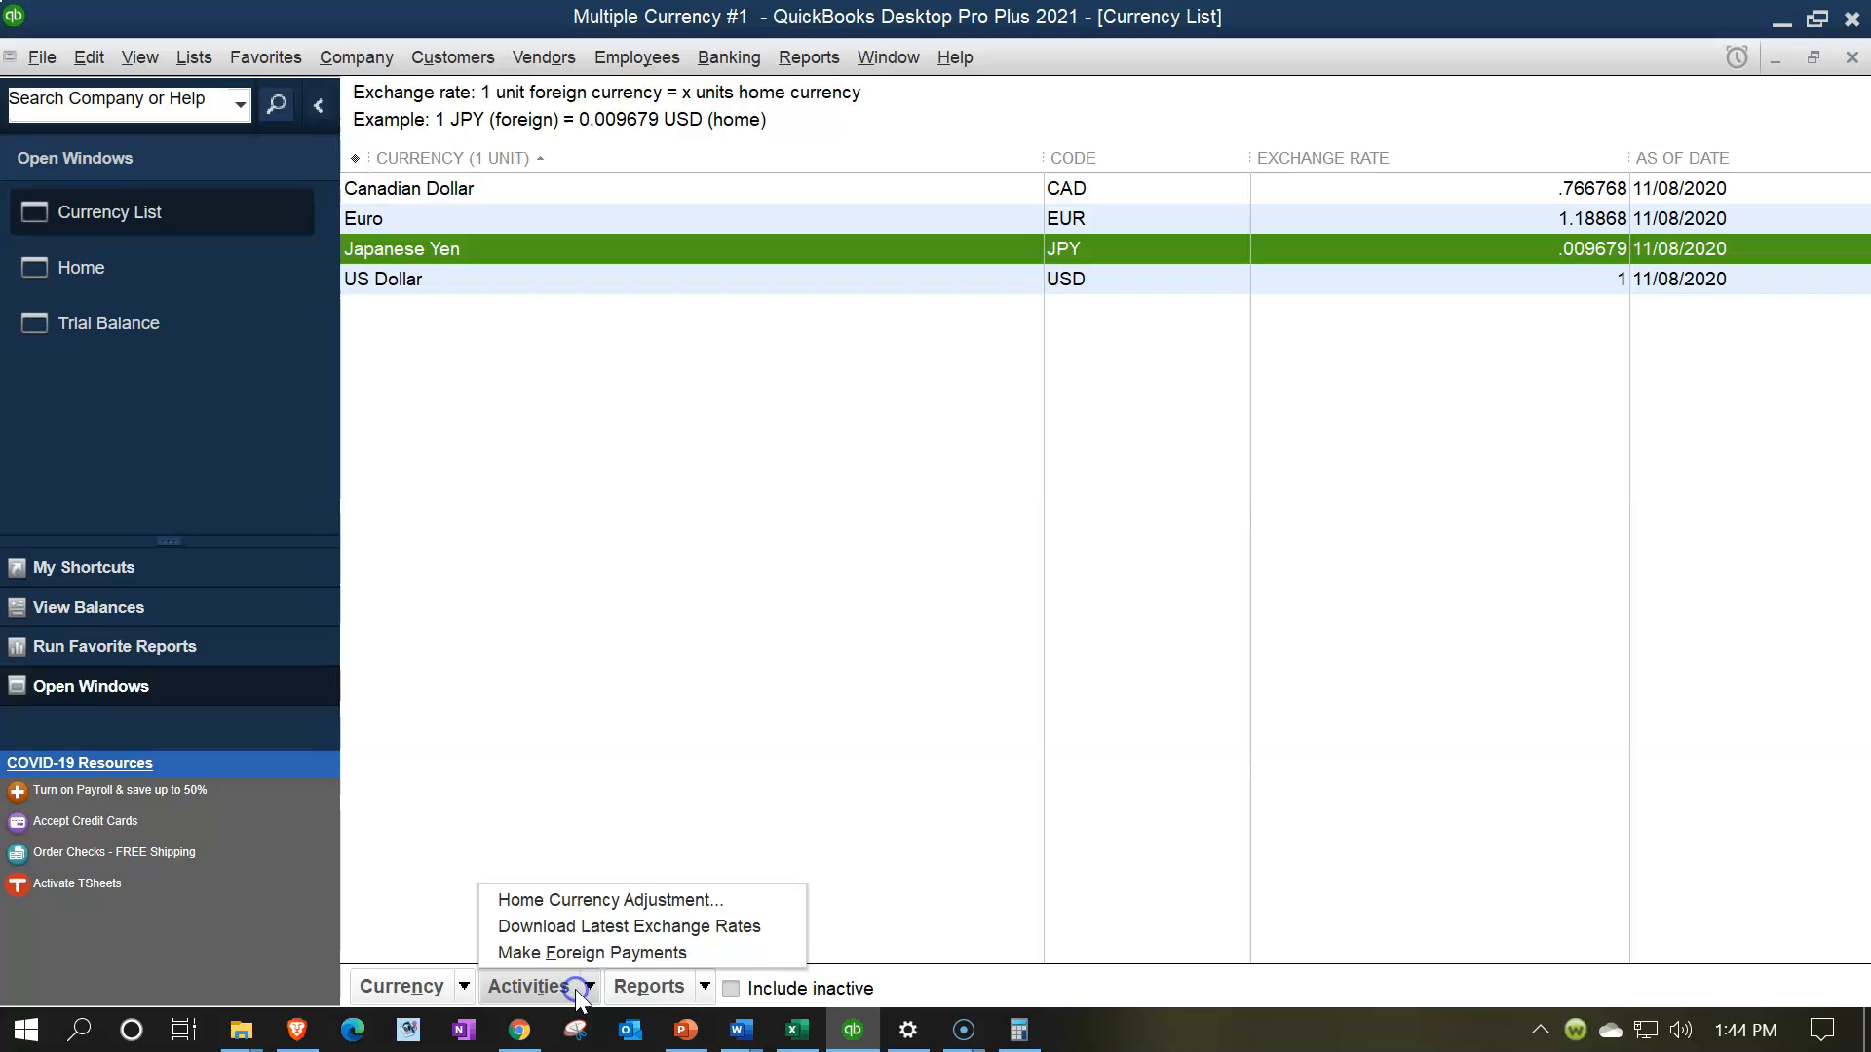
{"action": "left_click", "coordinate": [577, 929]}
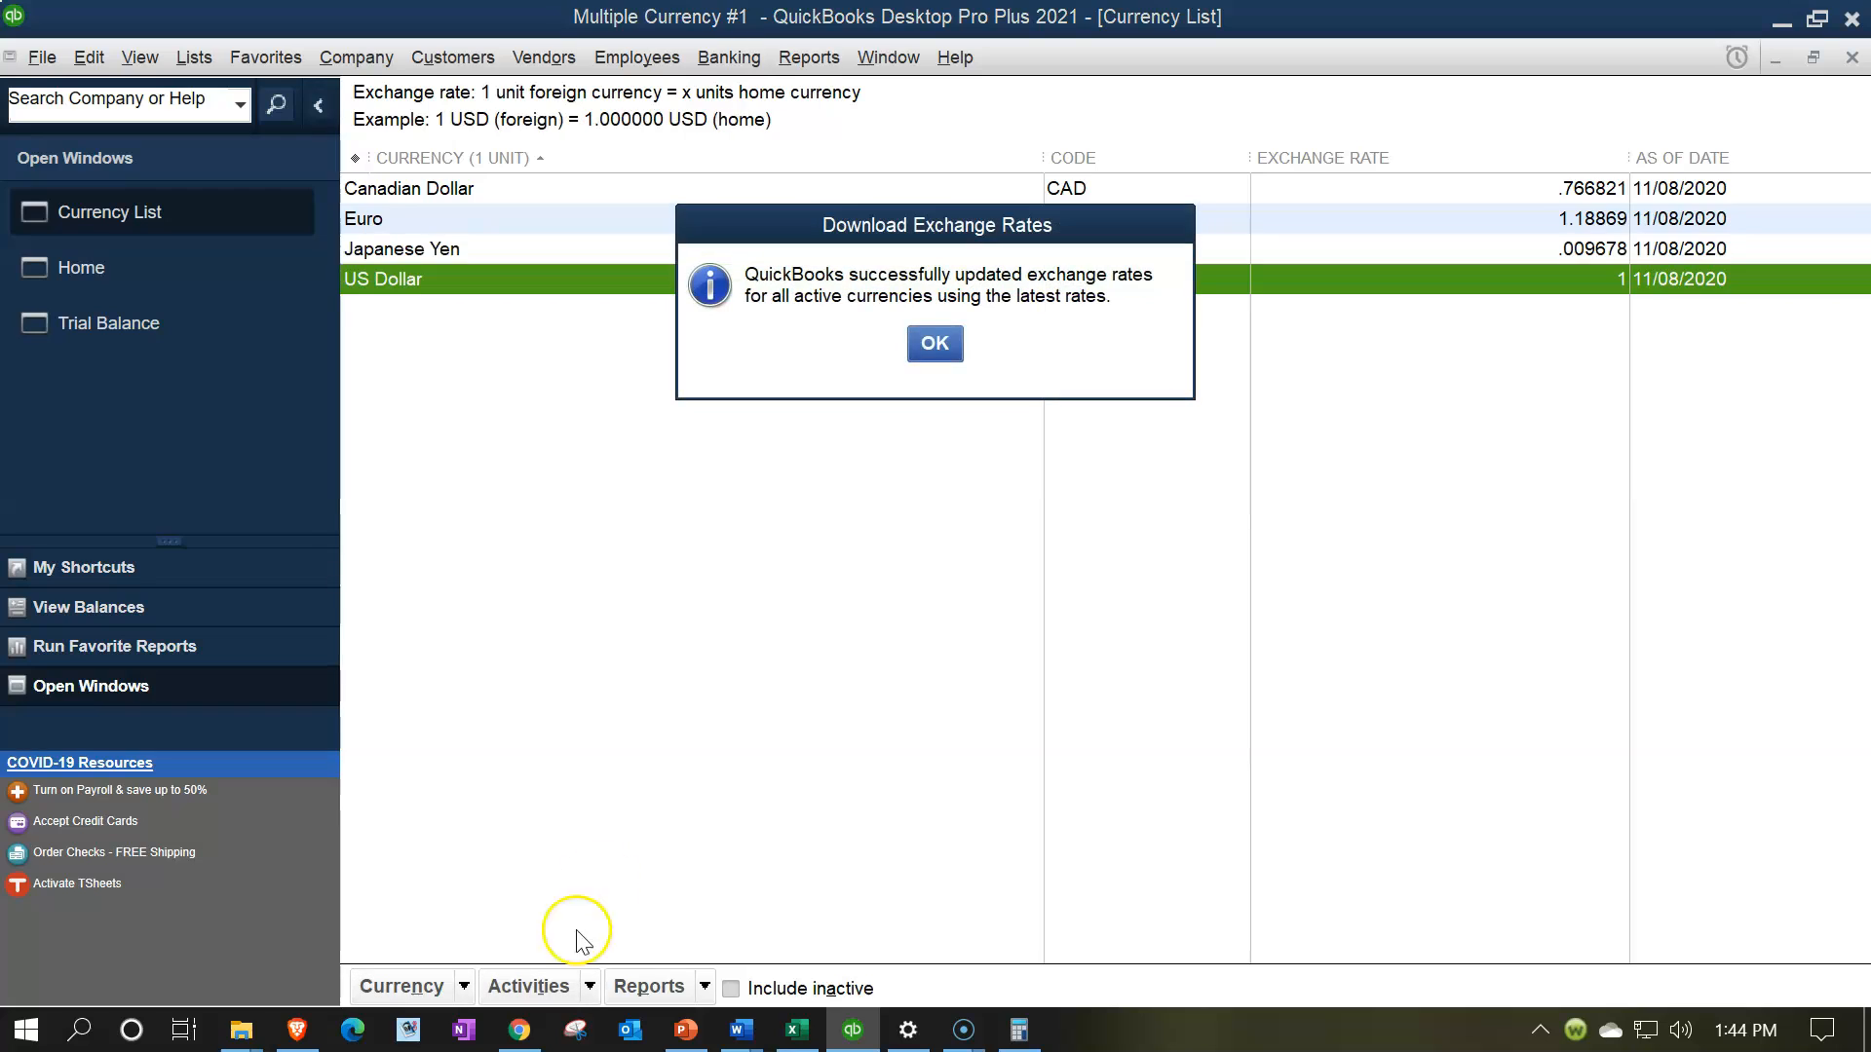
{"action": "left_click", "coordinate": [931, 345]}
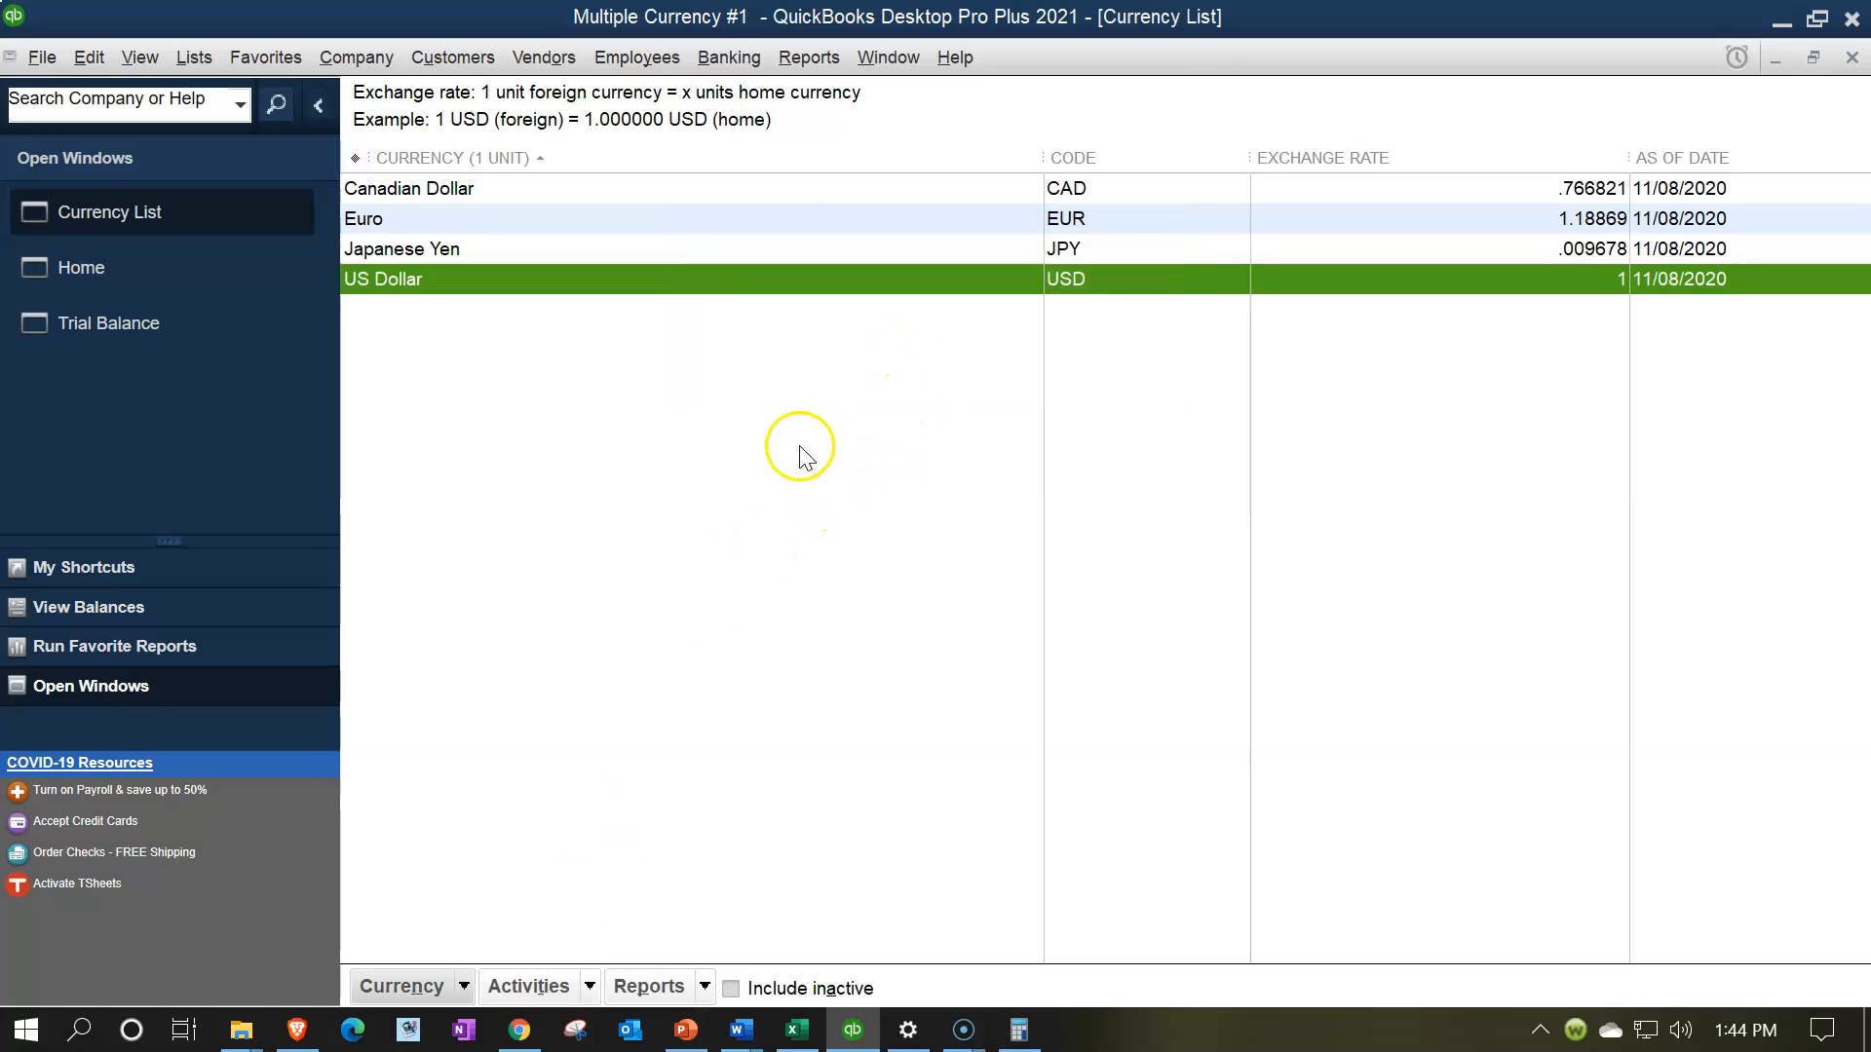
Open the Japanese Yen currency for editing and look up the 10/29 spot rate in the Excel worksheet before returning to QuickBooks
{"action": "double_click", "coordinate": [599, 248]}
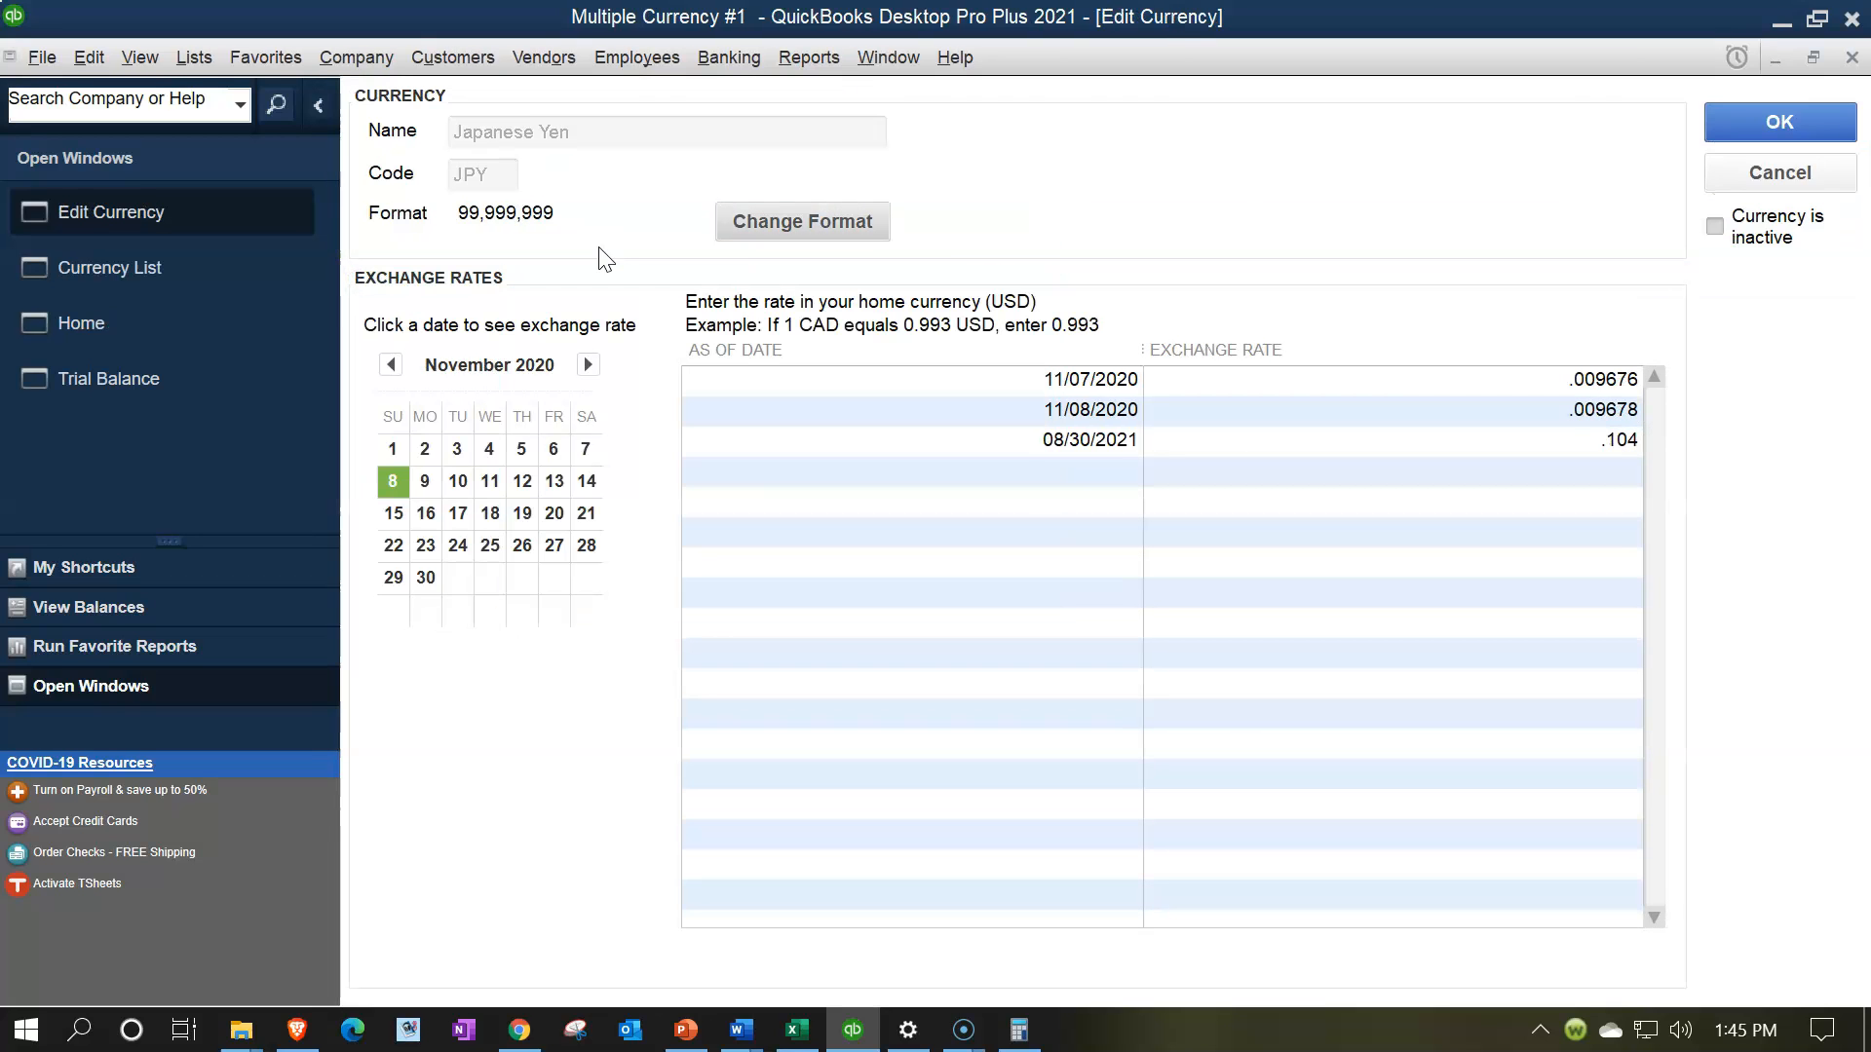
{"action": "left_click", "coordinate": [1072, 472]}
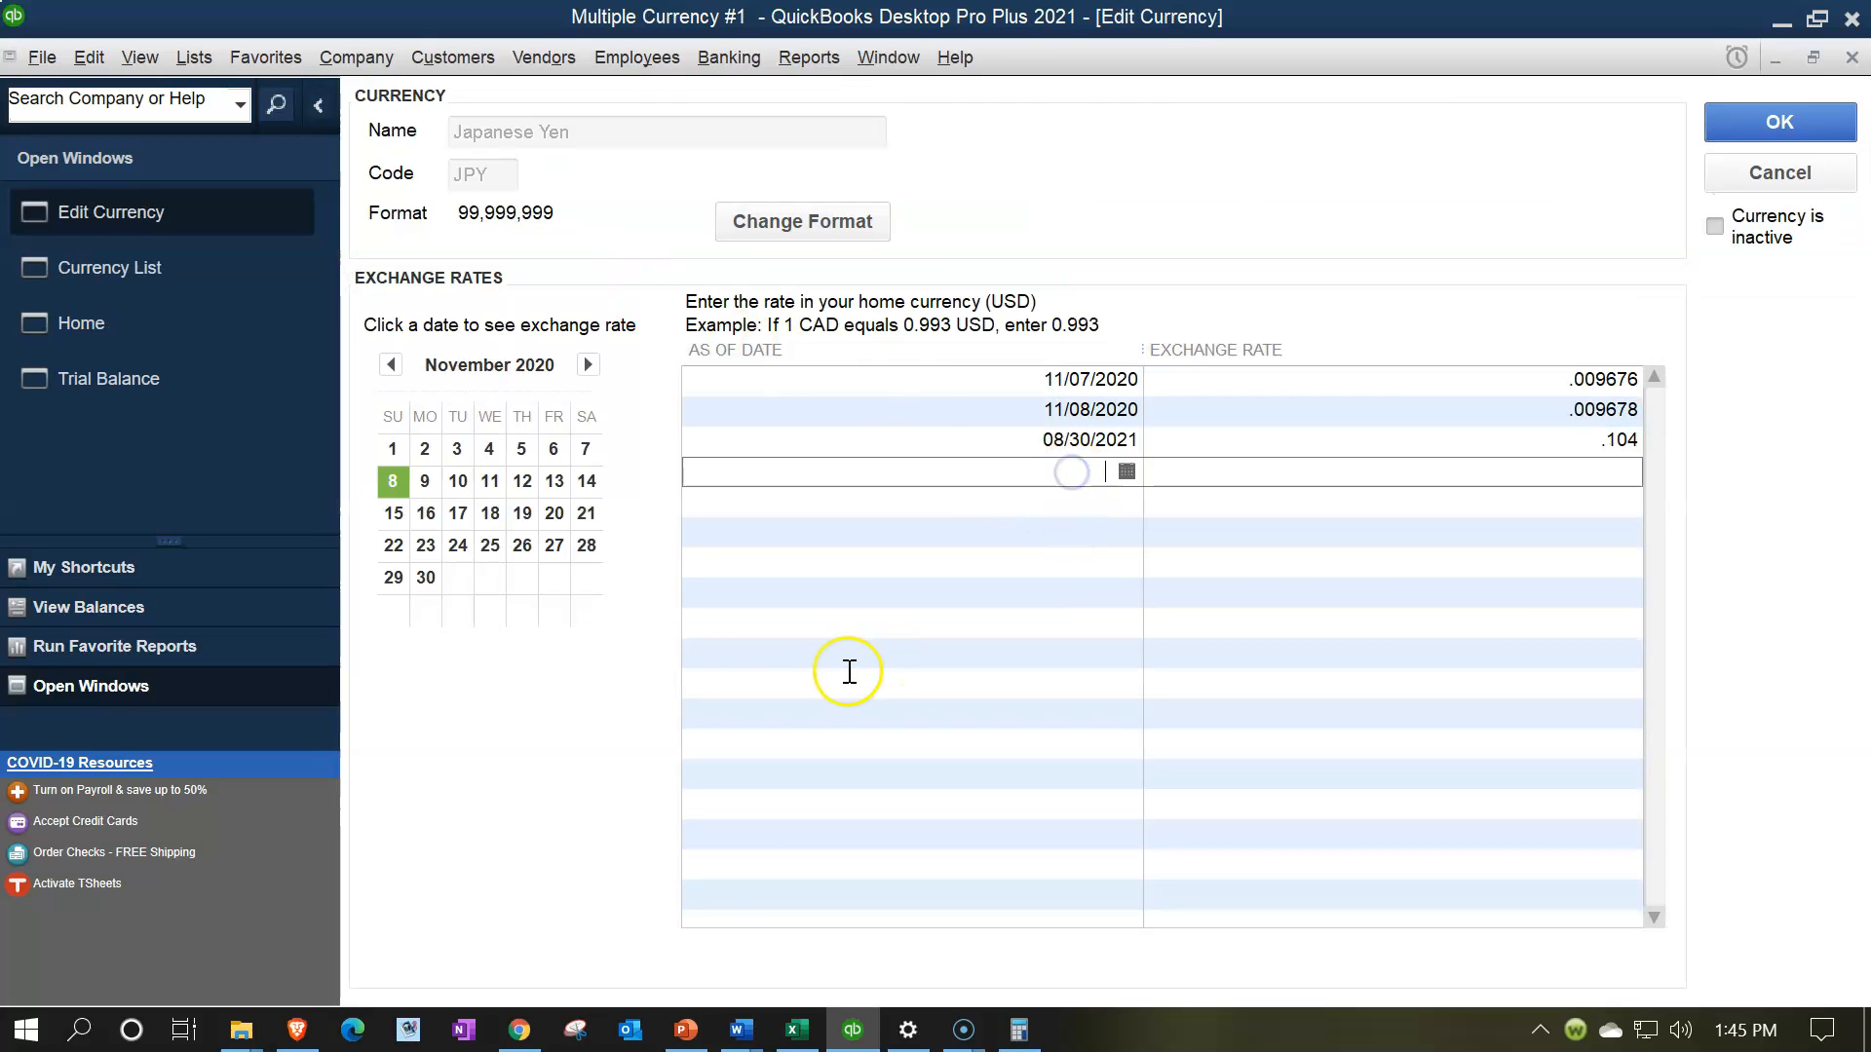
{"action": "left_click", "coordinate": [790, 1033]}
{"action": "left_click", "coordinate": [647, 819]}
{"action": "left_click", "coordinate": [589, 726]}
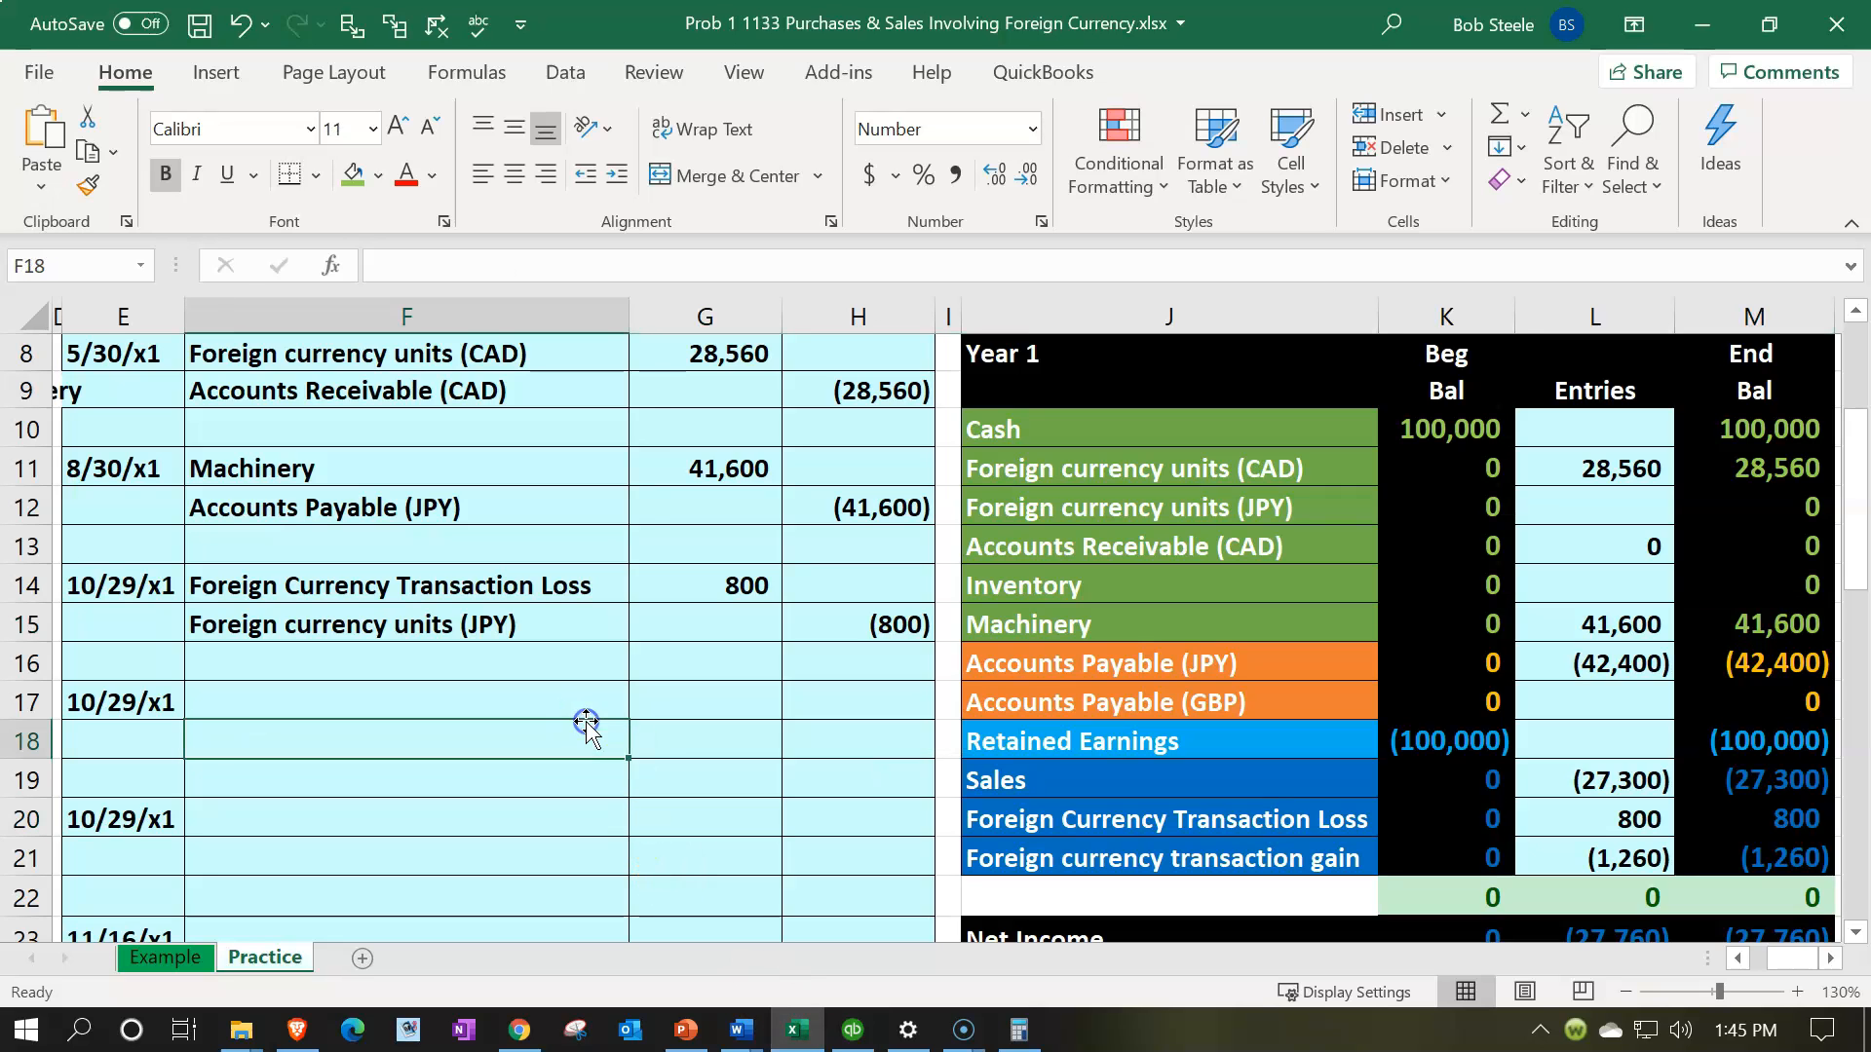
{"action": "key", "text": "Left"}
{"action": "key", "text": "Home"}
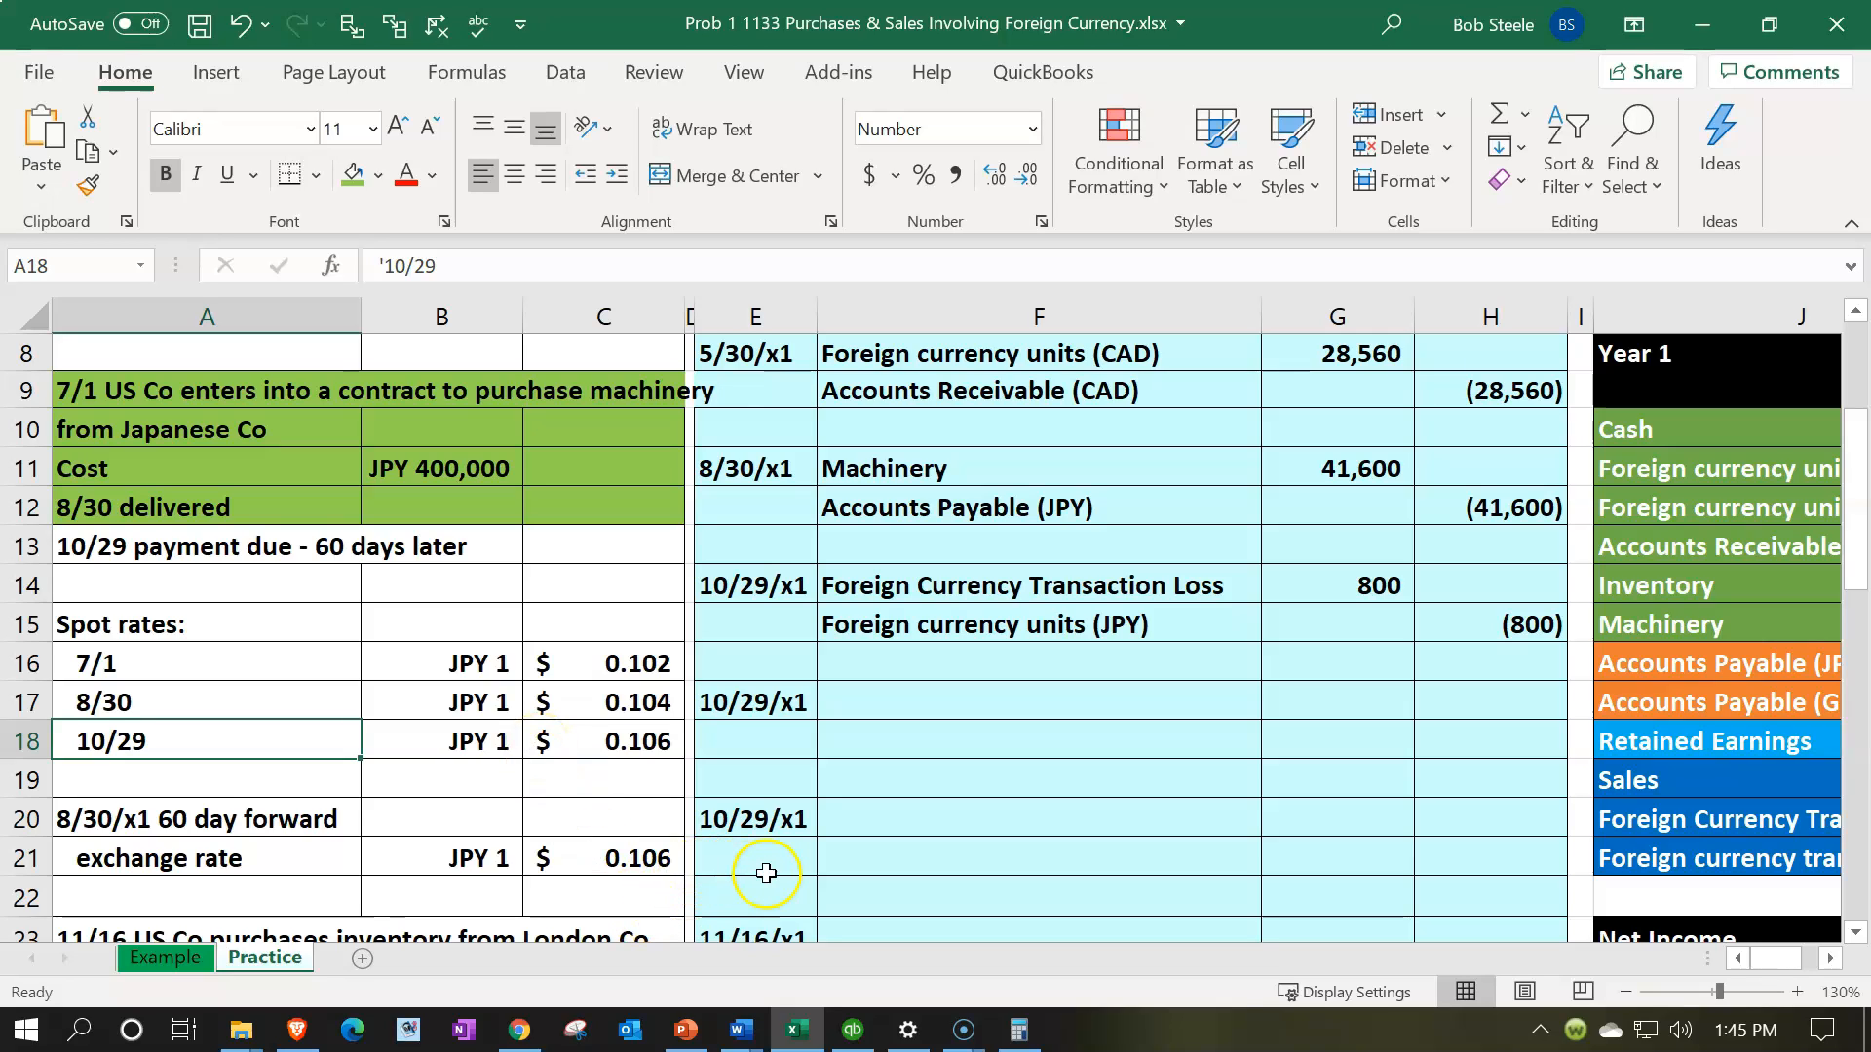
{"action": "left_click", "coordinate": [852, 1030]}
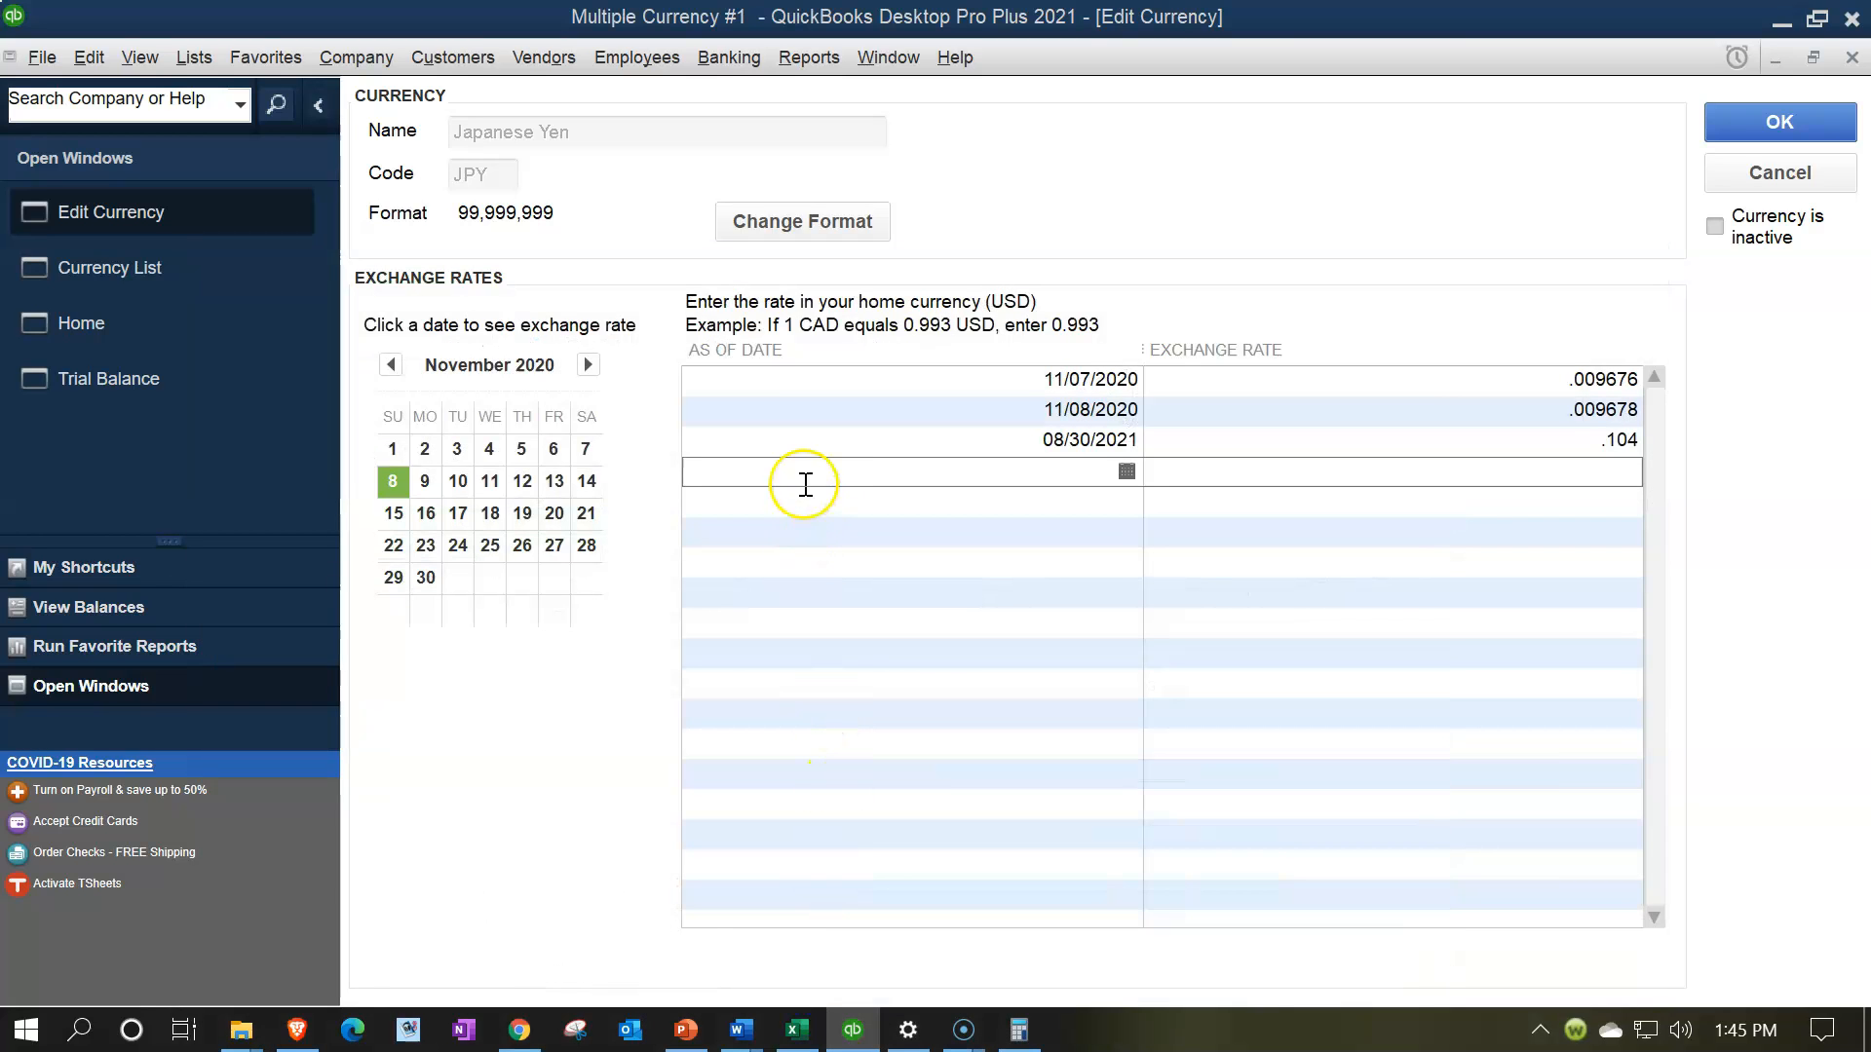
Add a Japanese Yen exchange rate of .106 as of 10/29/2021 and save the currency
{"action": "key", "text": "Tab"}
{"action": "type", "text": ".10"}
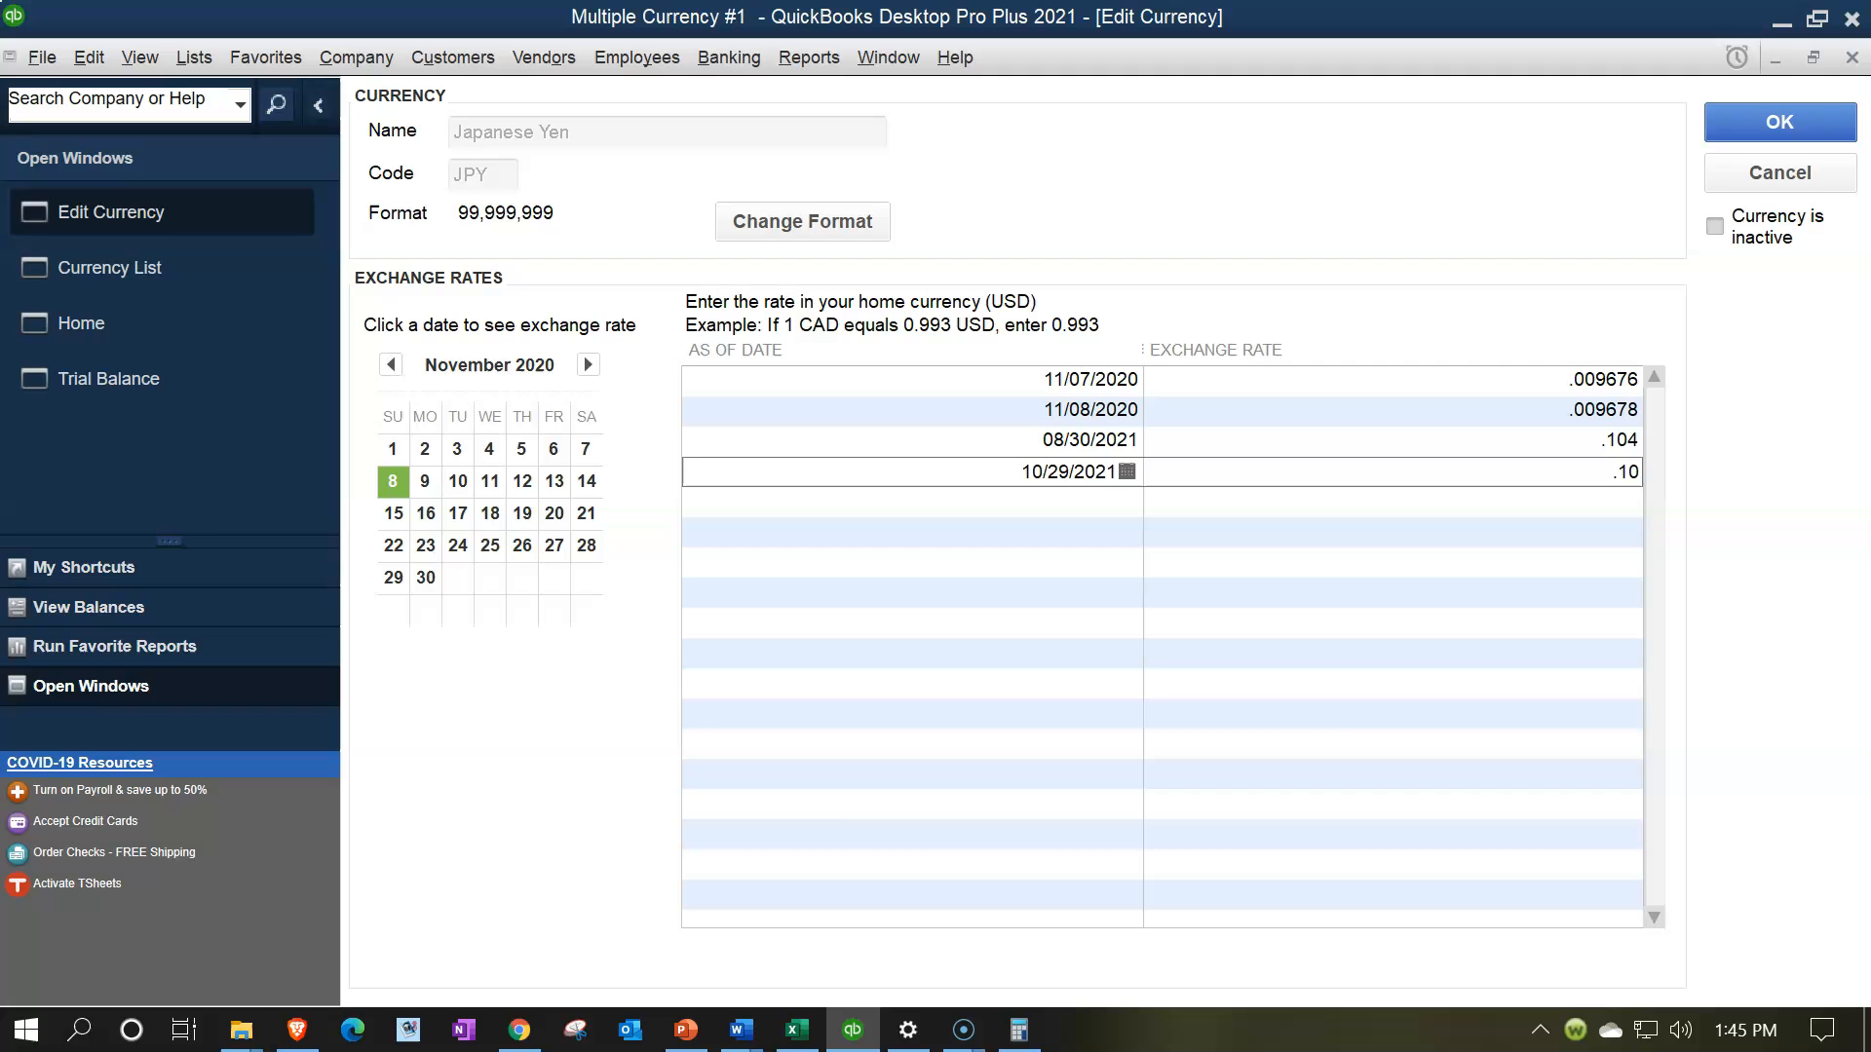
{"action": "type", "text": "6"}
{"action": "key", "text": "Down"}
{"action": "left_click", "coordinate": [796, 1030]}
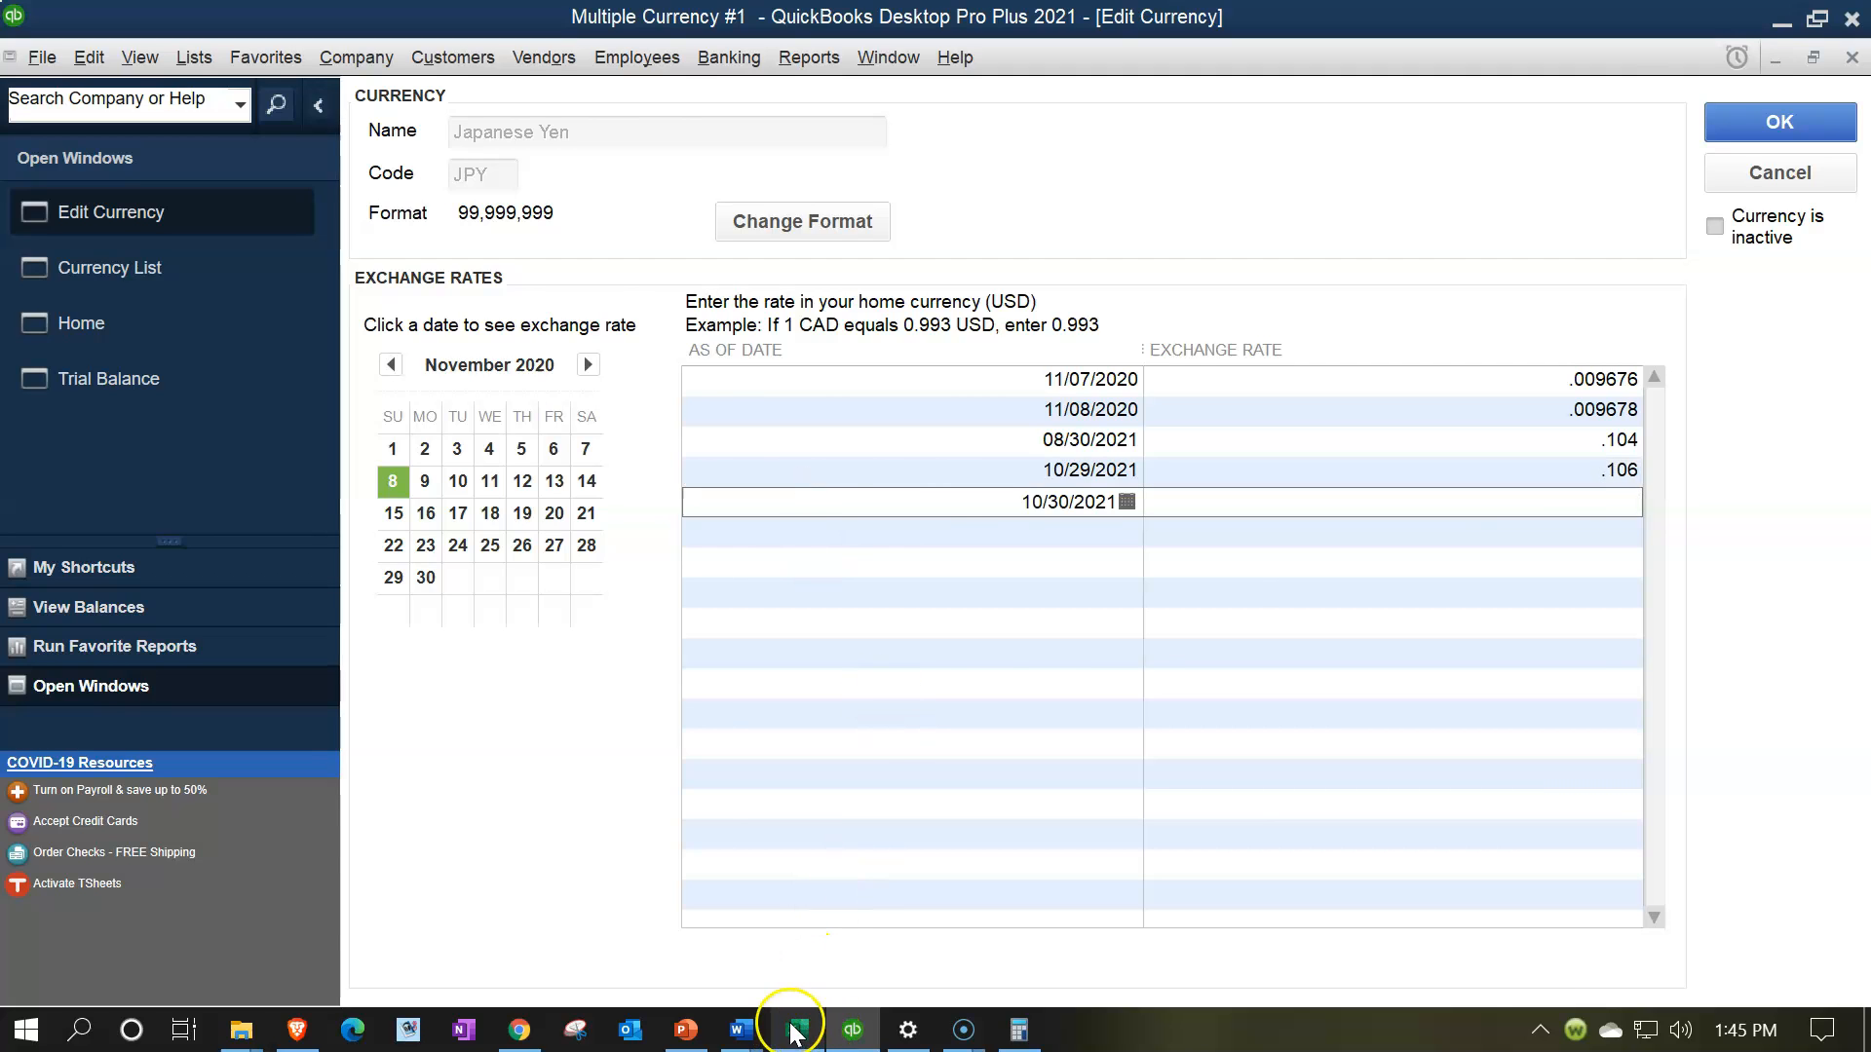
{"action": "left_click", "coordinate": [791, 1033]}
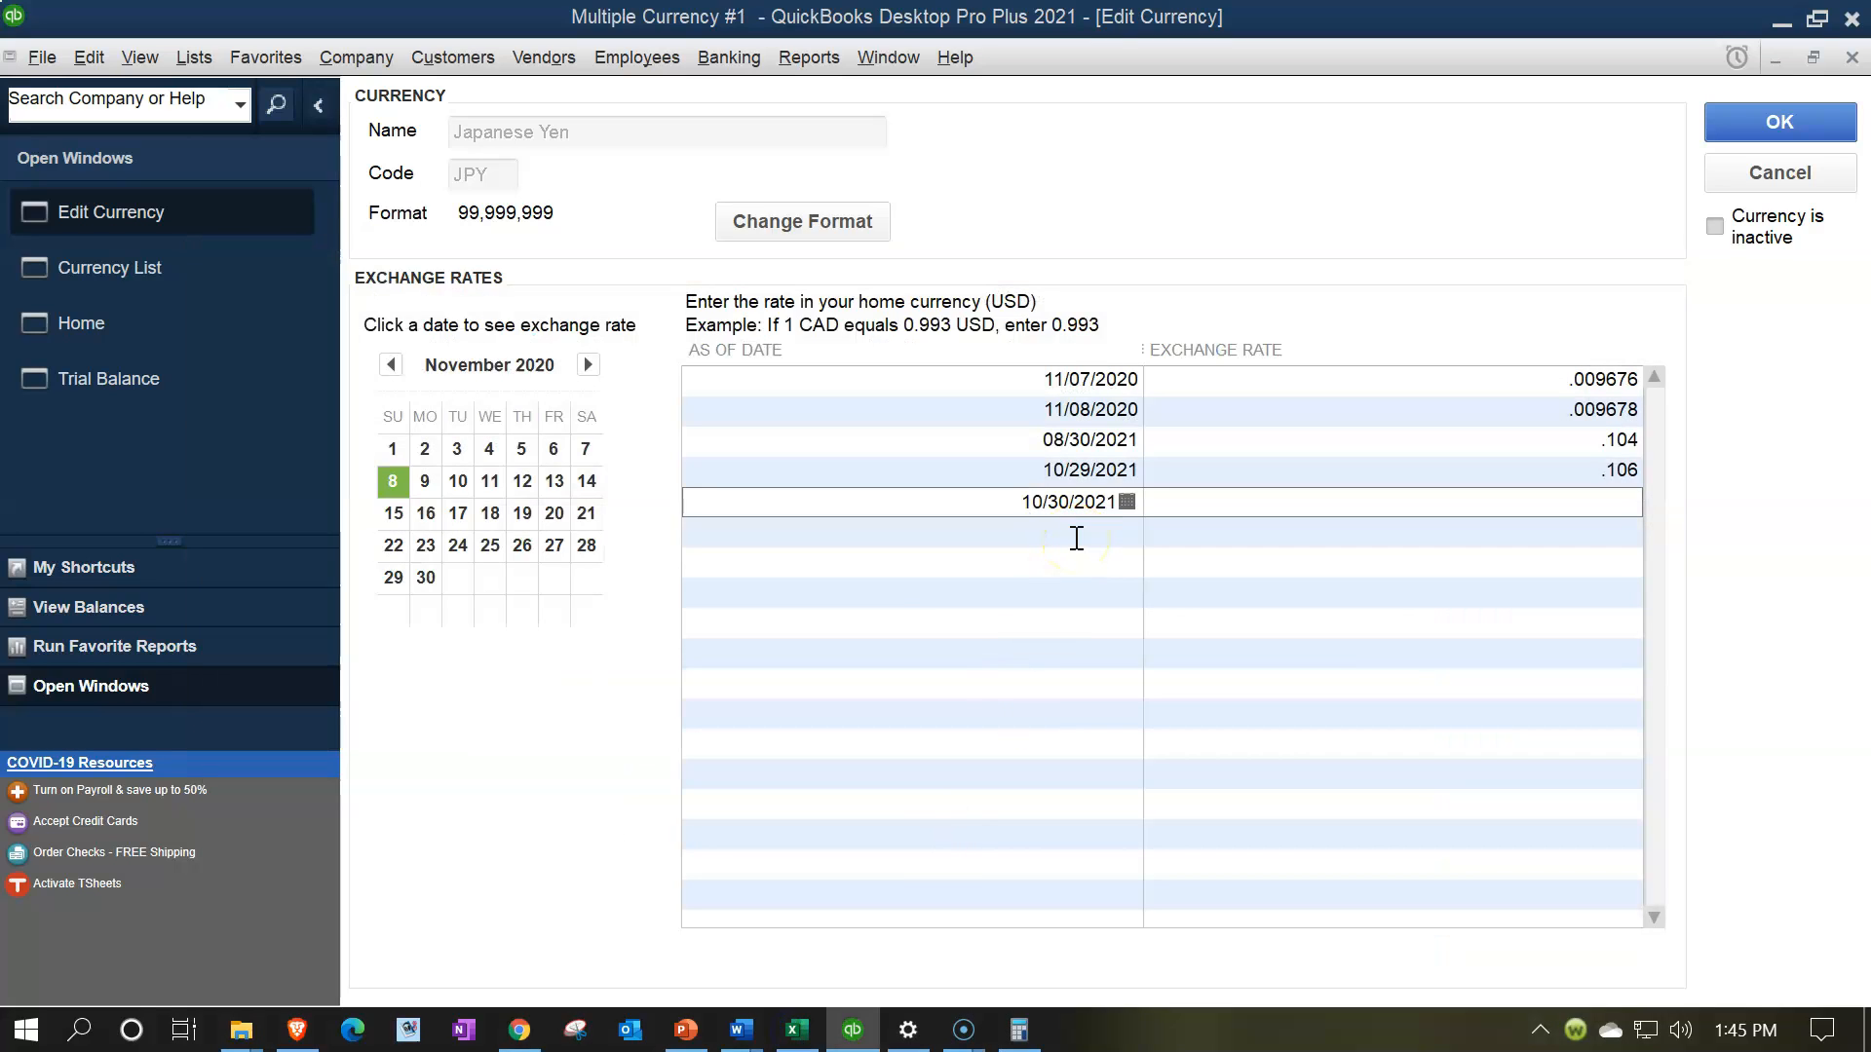
{"action": "left_click", "coordinate": [1750, 125]}
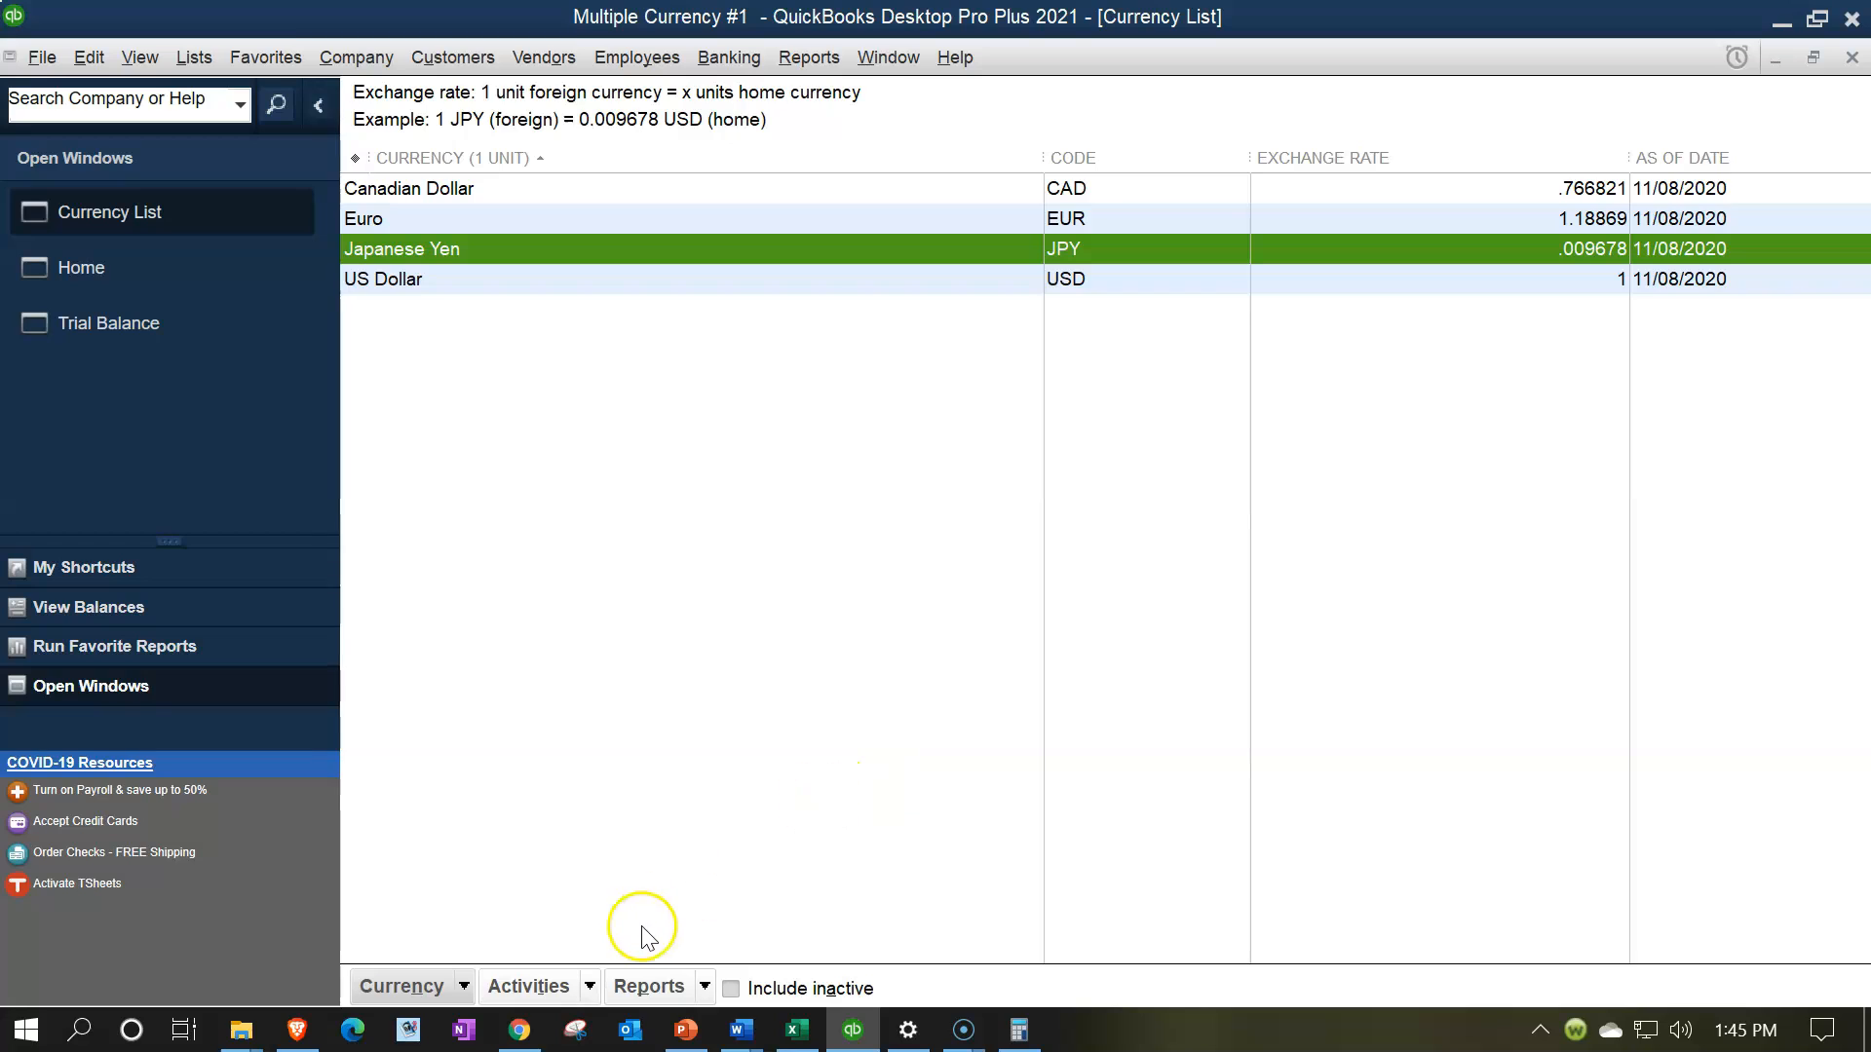
Start a Home Currency Adjustment dated 10/29/2021 for Japanese Yen, checking the date against the Excel worksheet
{"action": "left_click", "coordinate": [590, 988]}
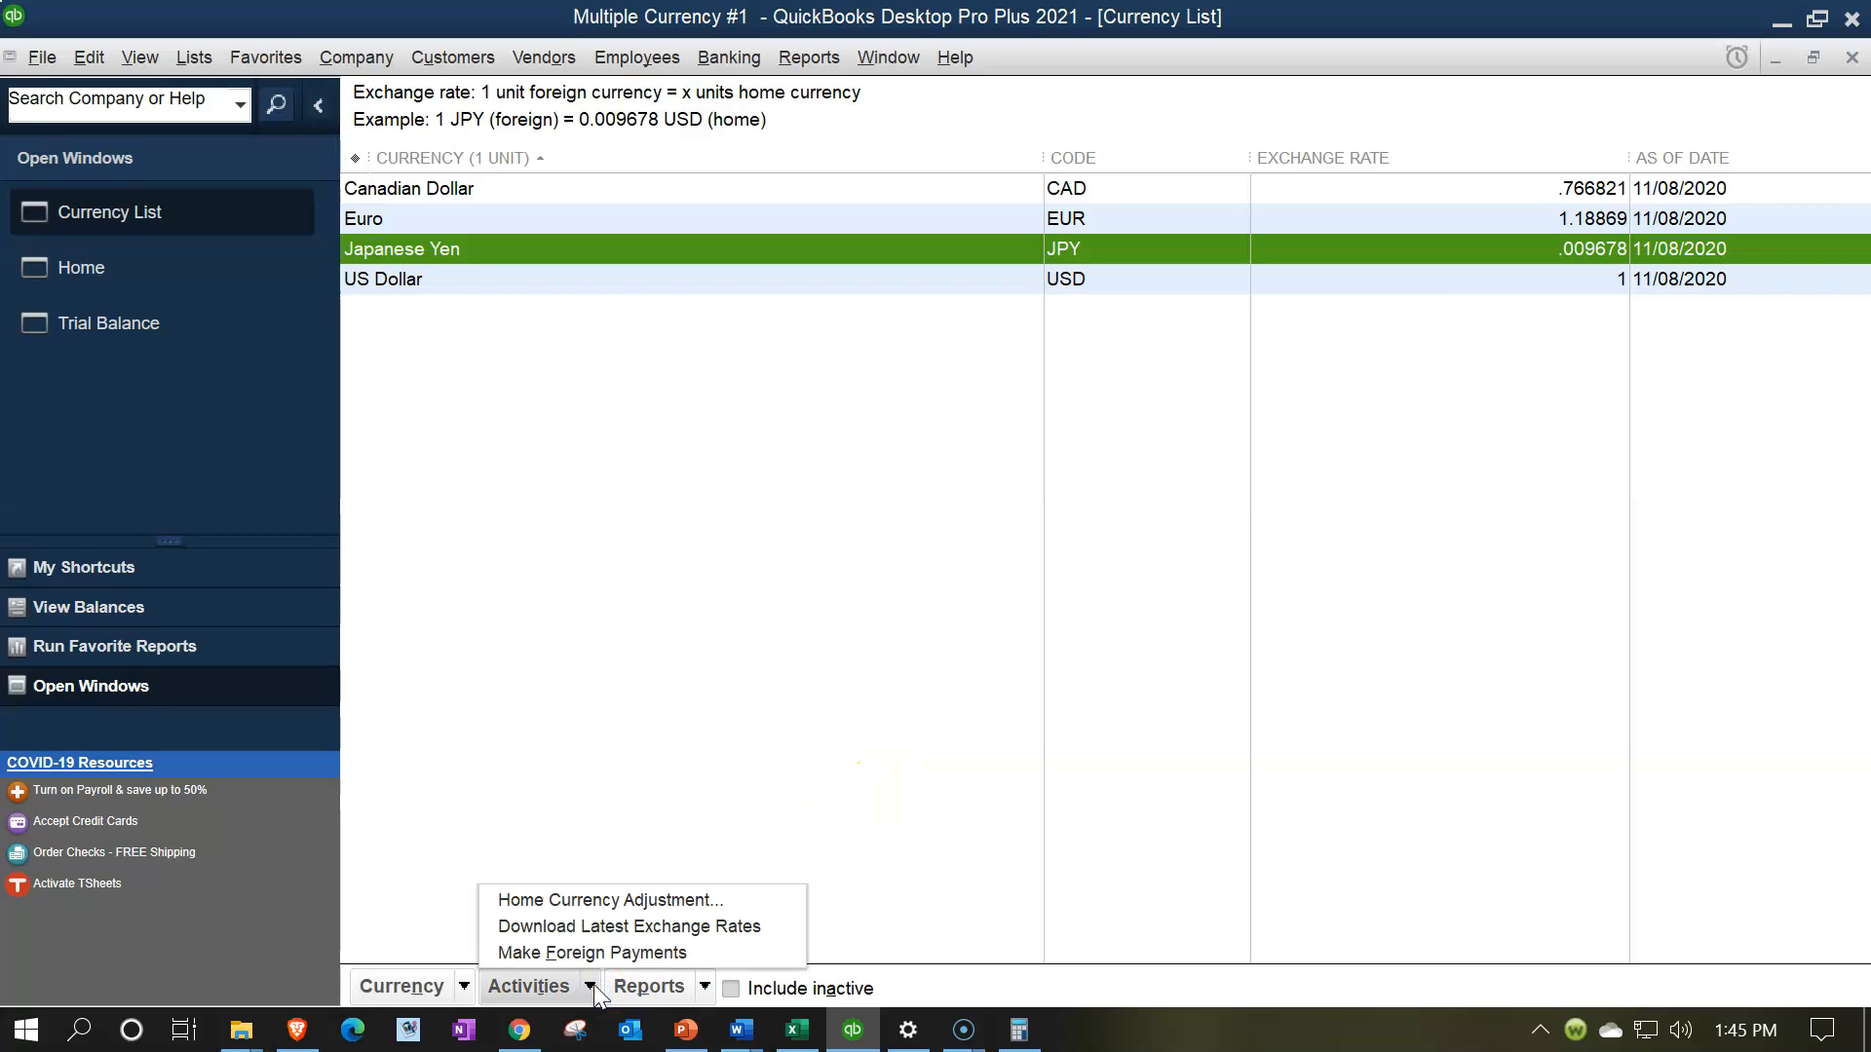
{"action": "left_click", "coordinate": [595, 963]}
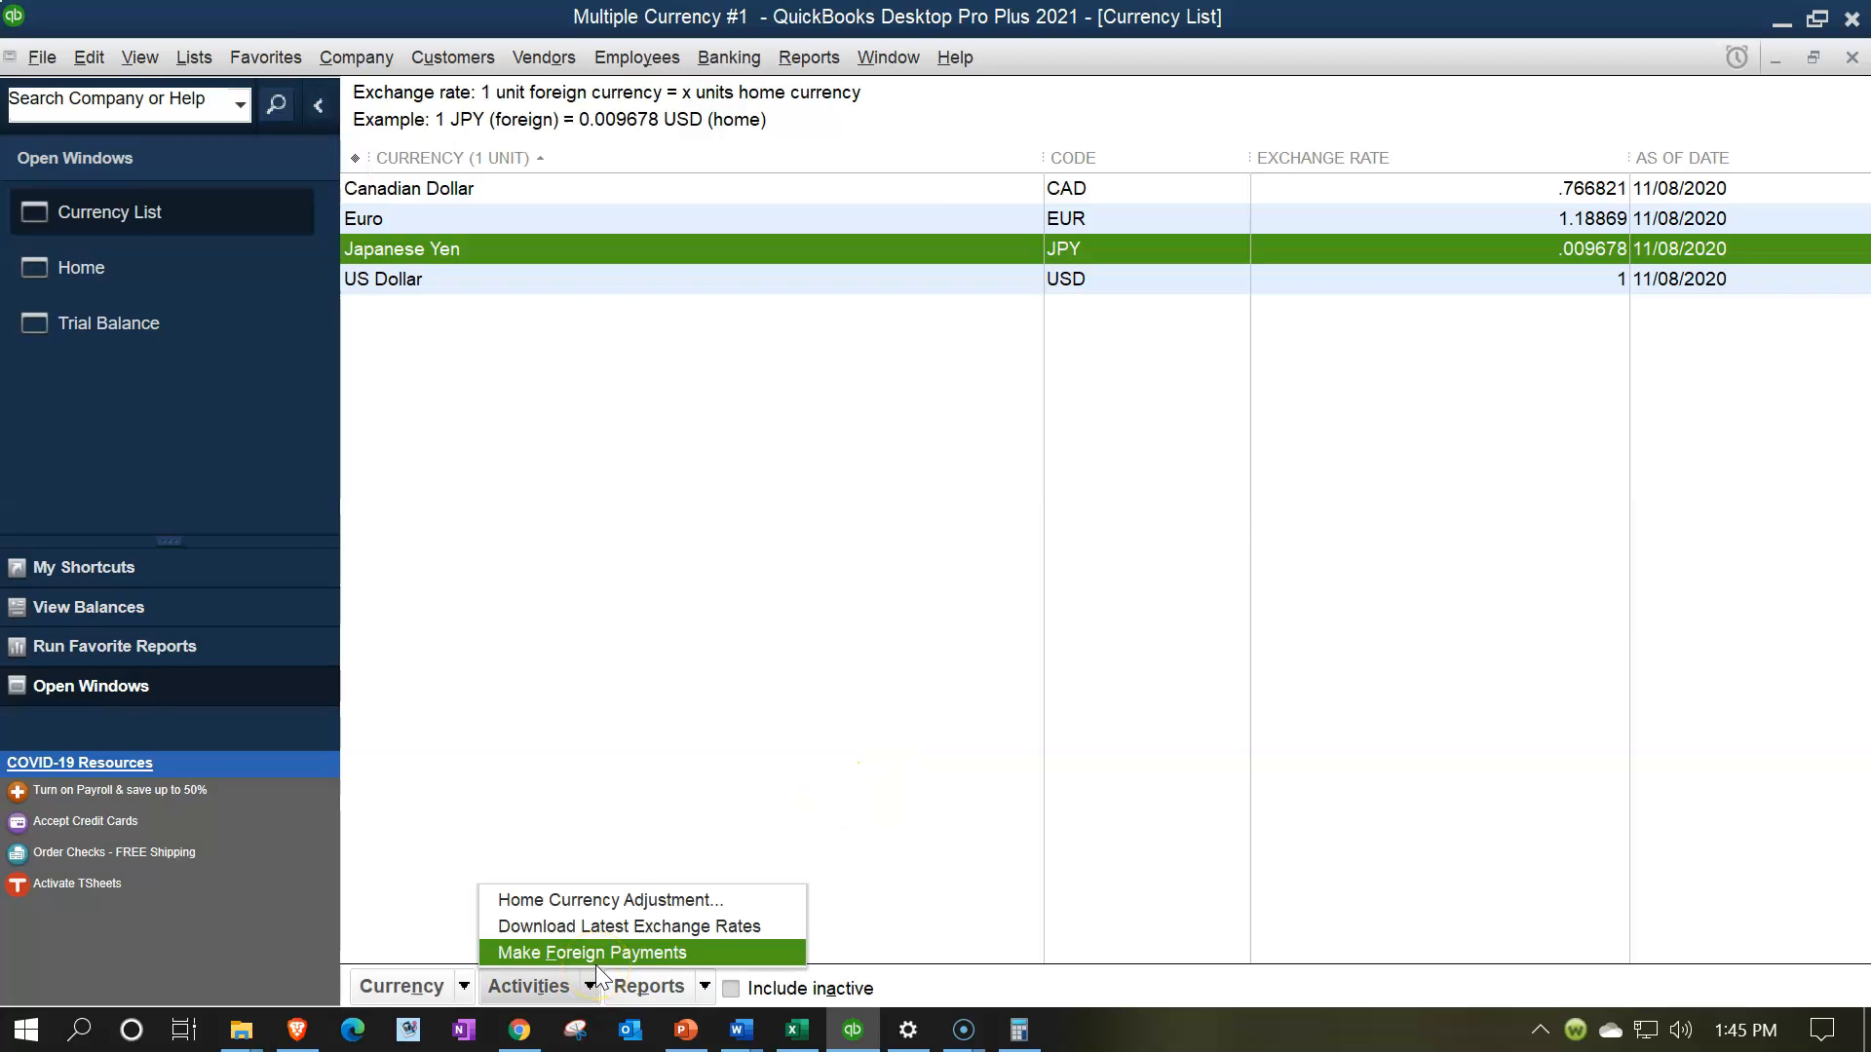
{"action": "left_click", "coordinate": [604, 906]}
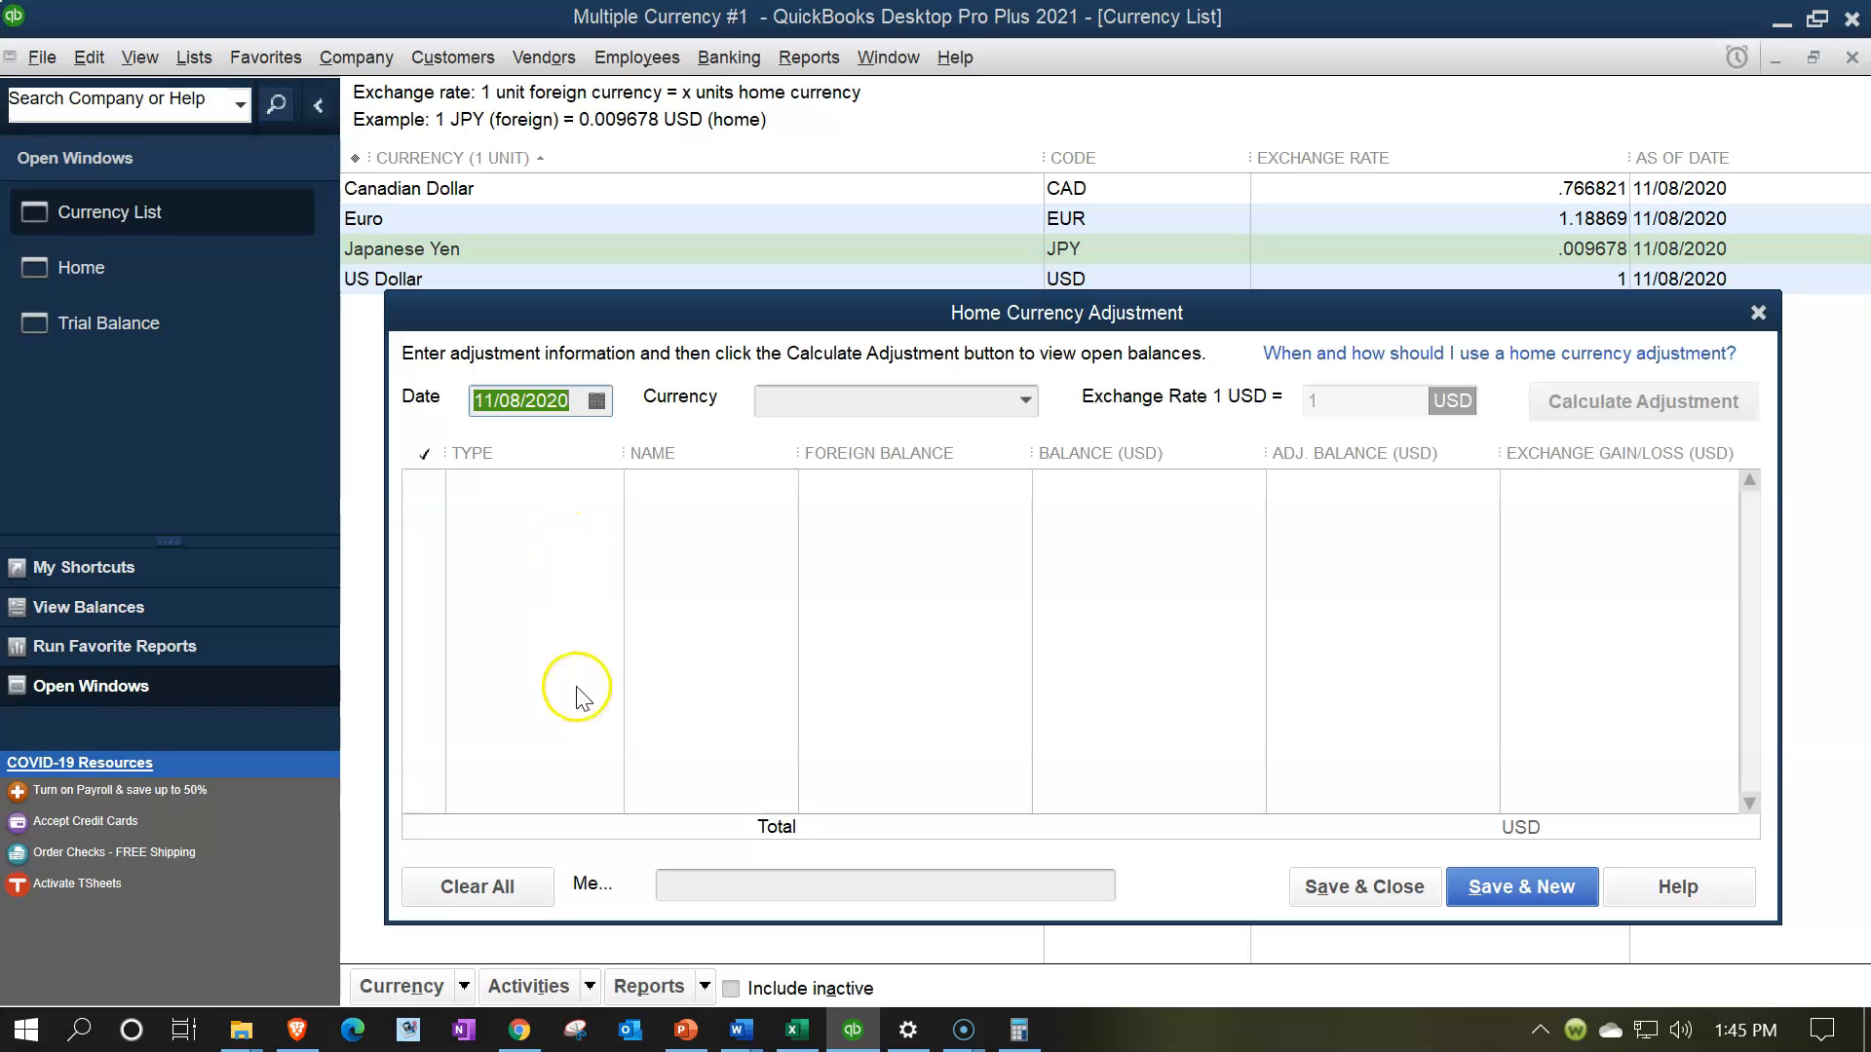
{"action": "left_click", "coordinate": [792, 1033]}
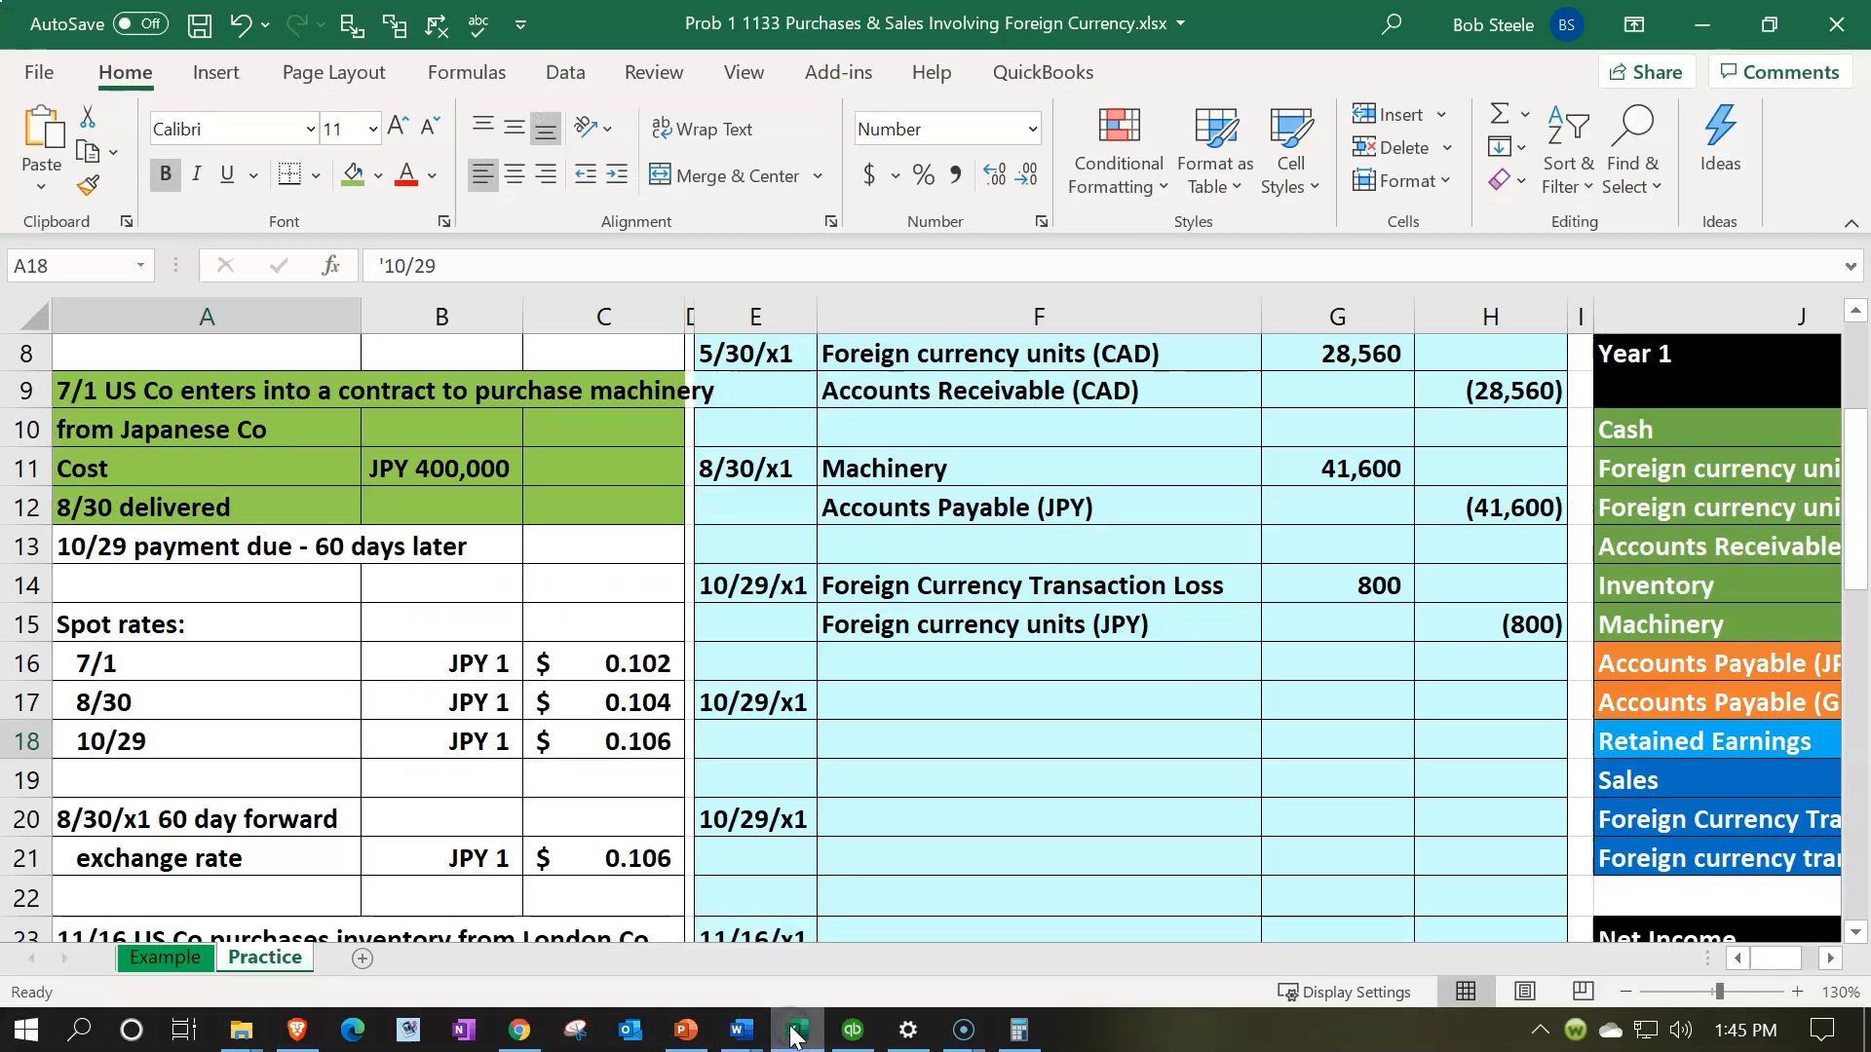
{"action": "left_click", "coordinate": [792, 1033]}
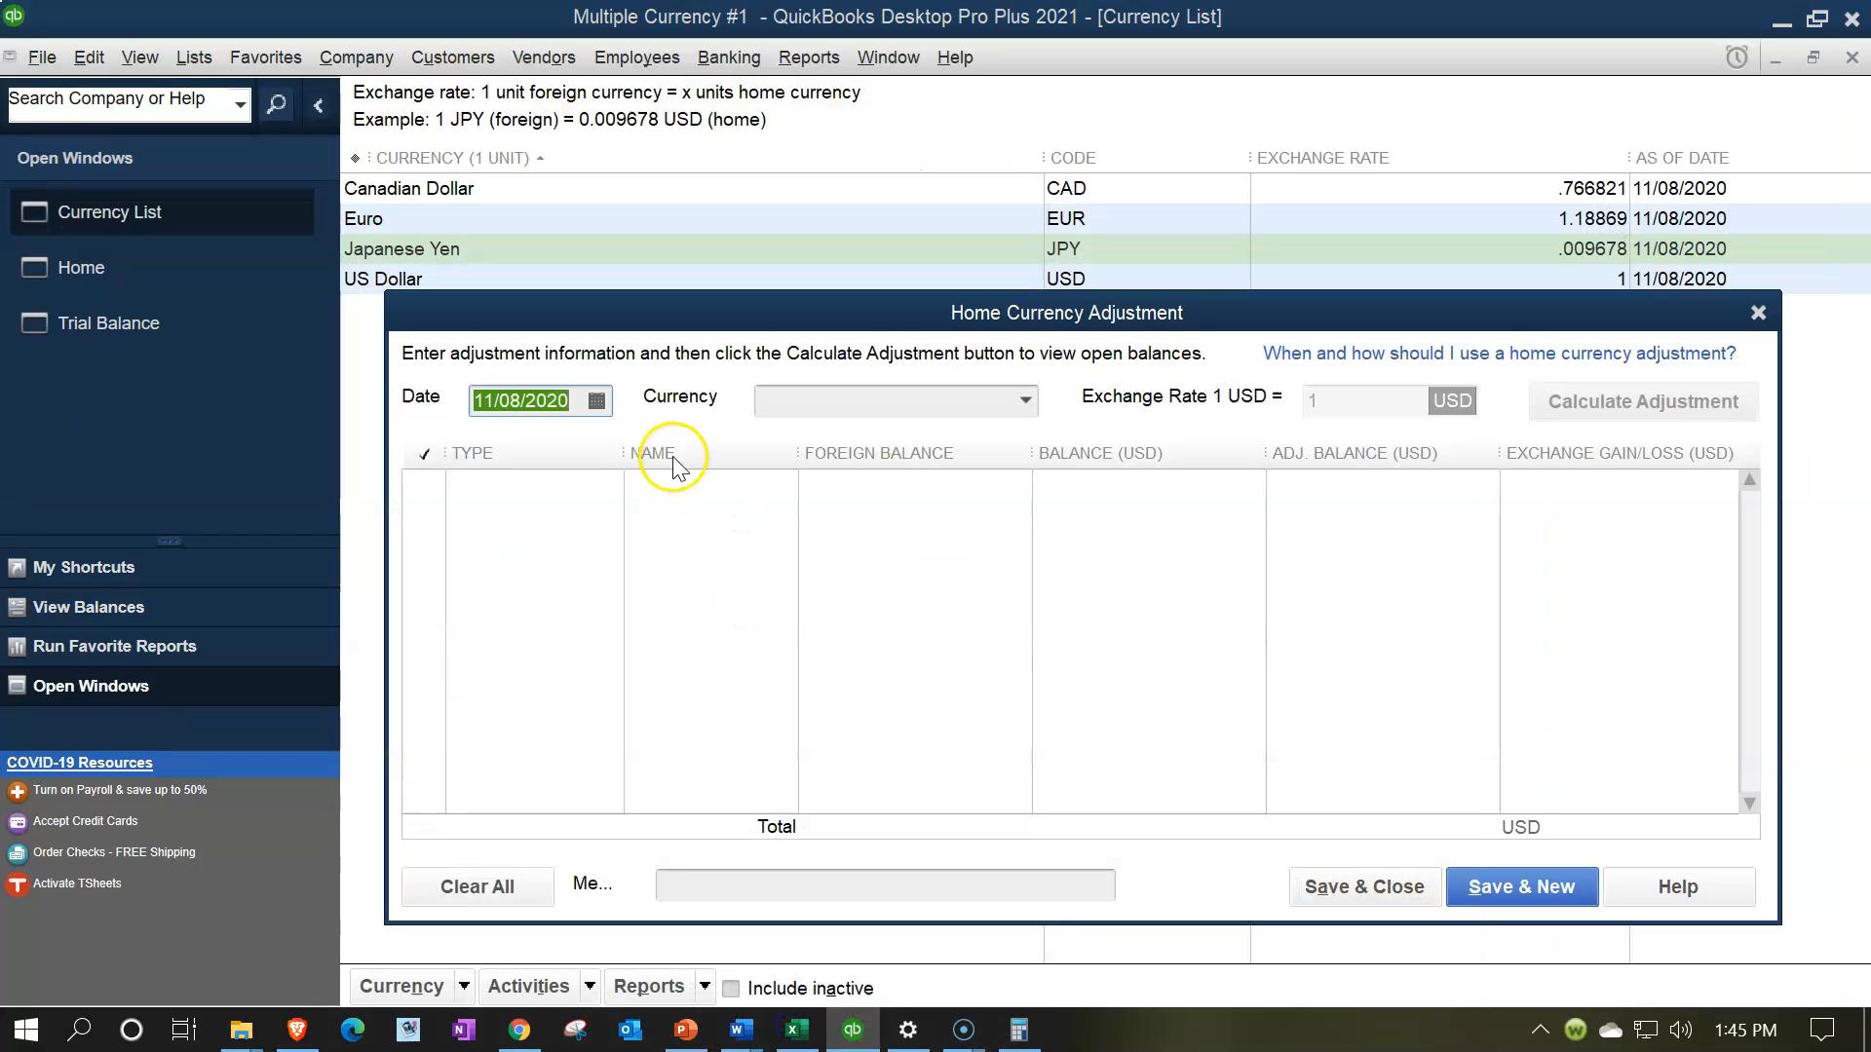
{"action": "type", "text": "10"}
{"action": "key", "text": "Tab"}
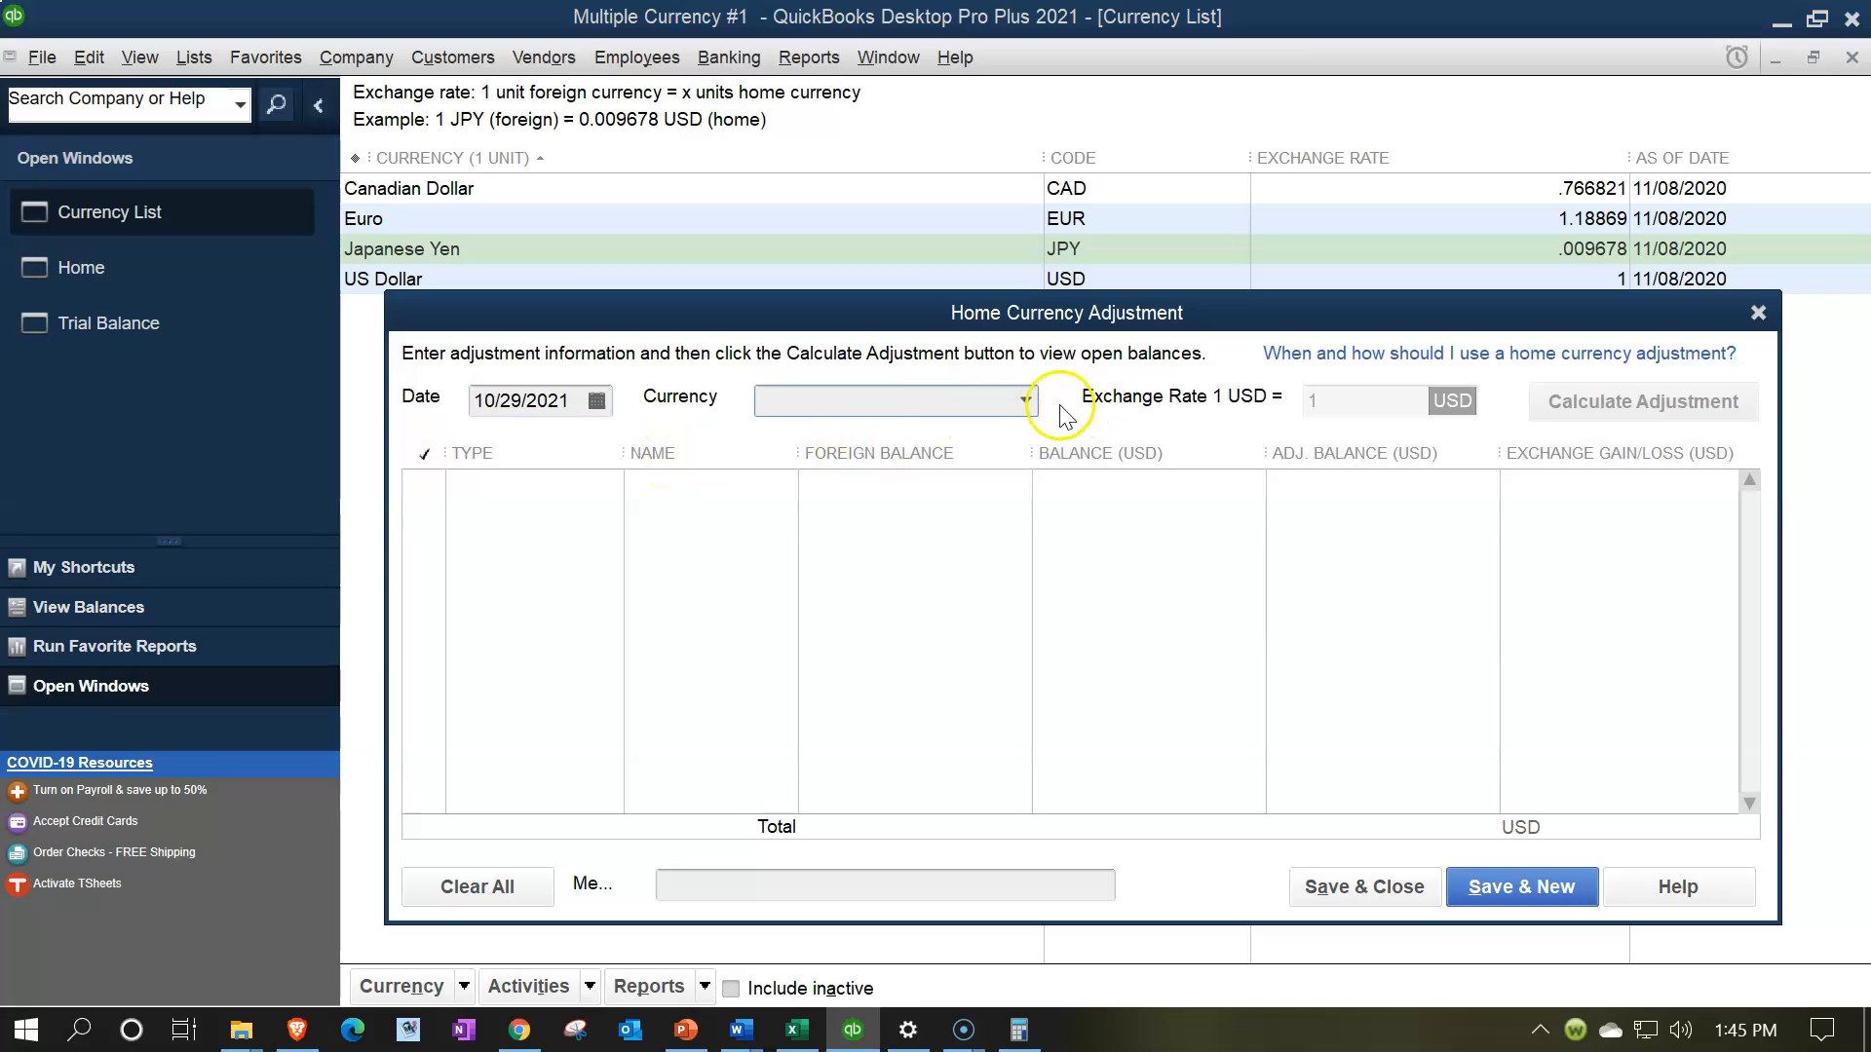
{"action": "left_click", "coordinate": [1025, 400]}
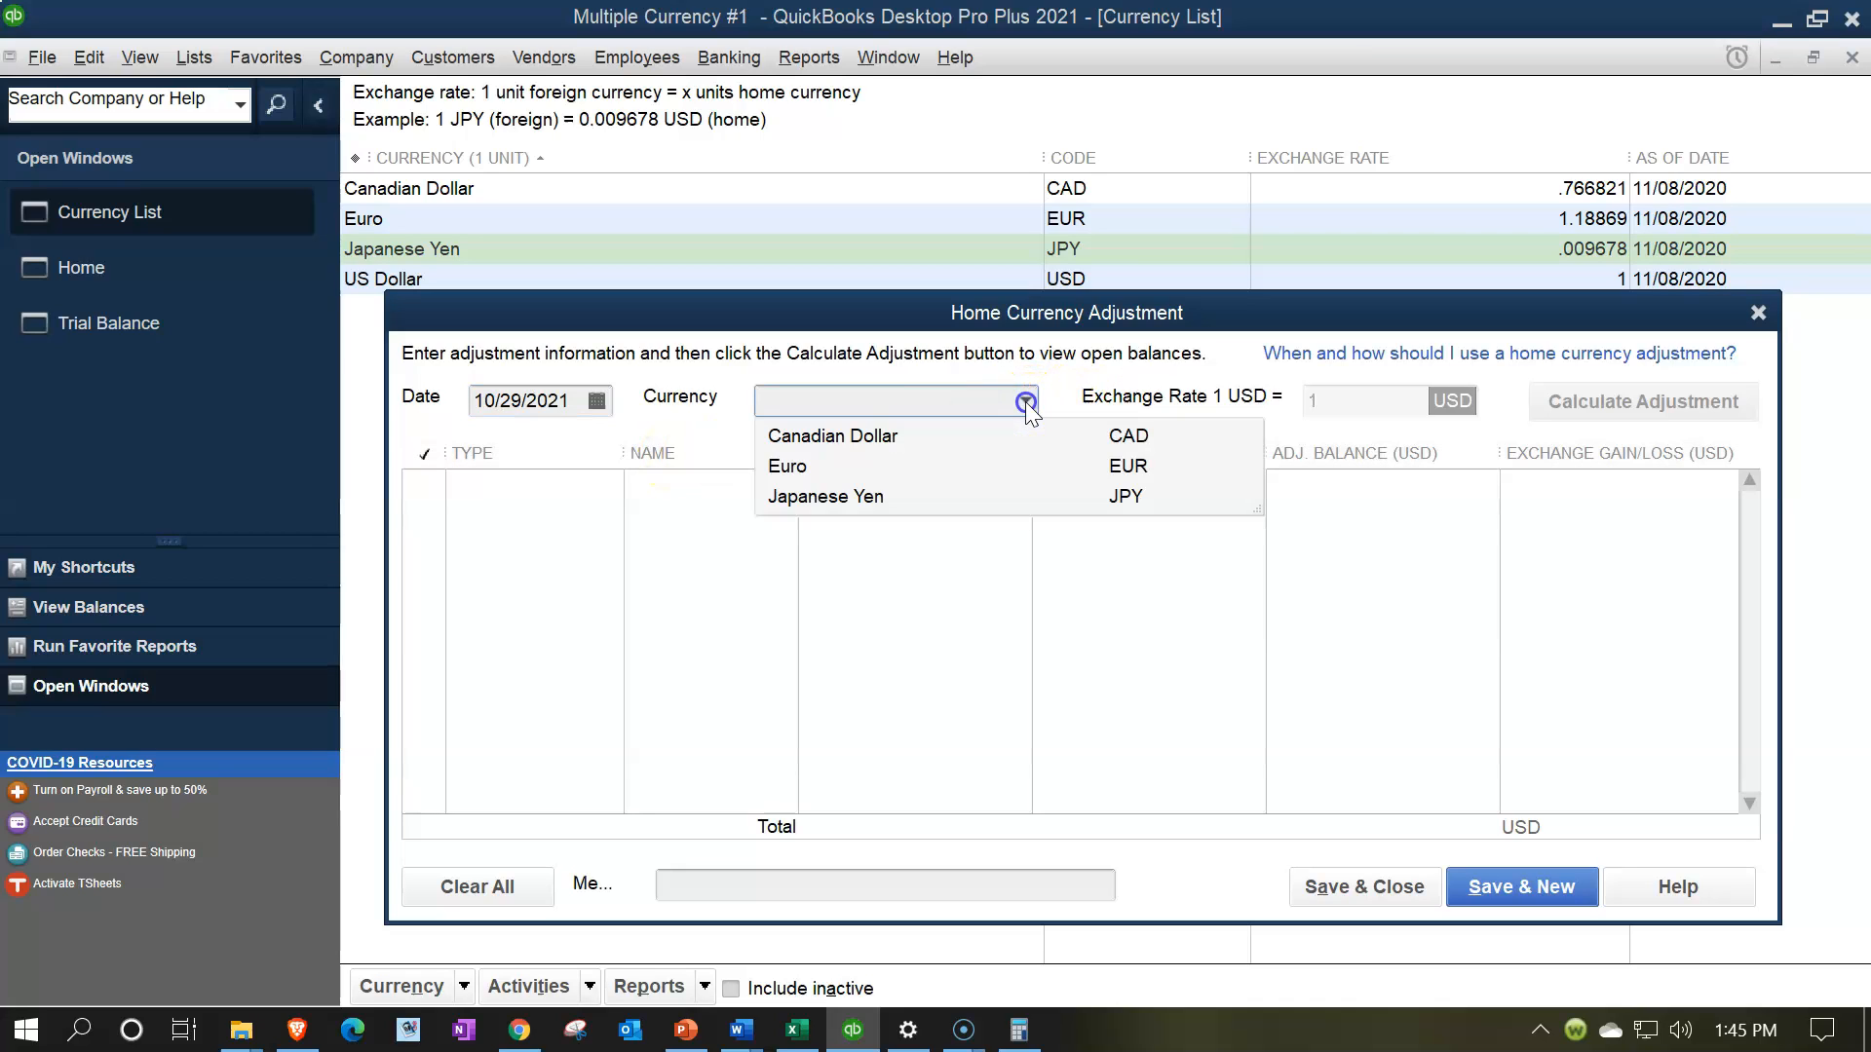
{"action": "left_click", "coordinate": [881, 497]}
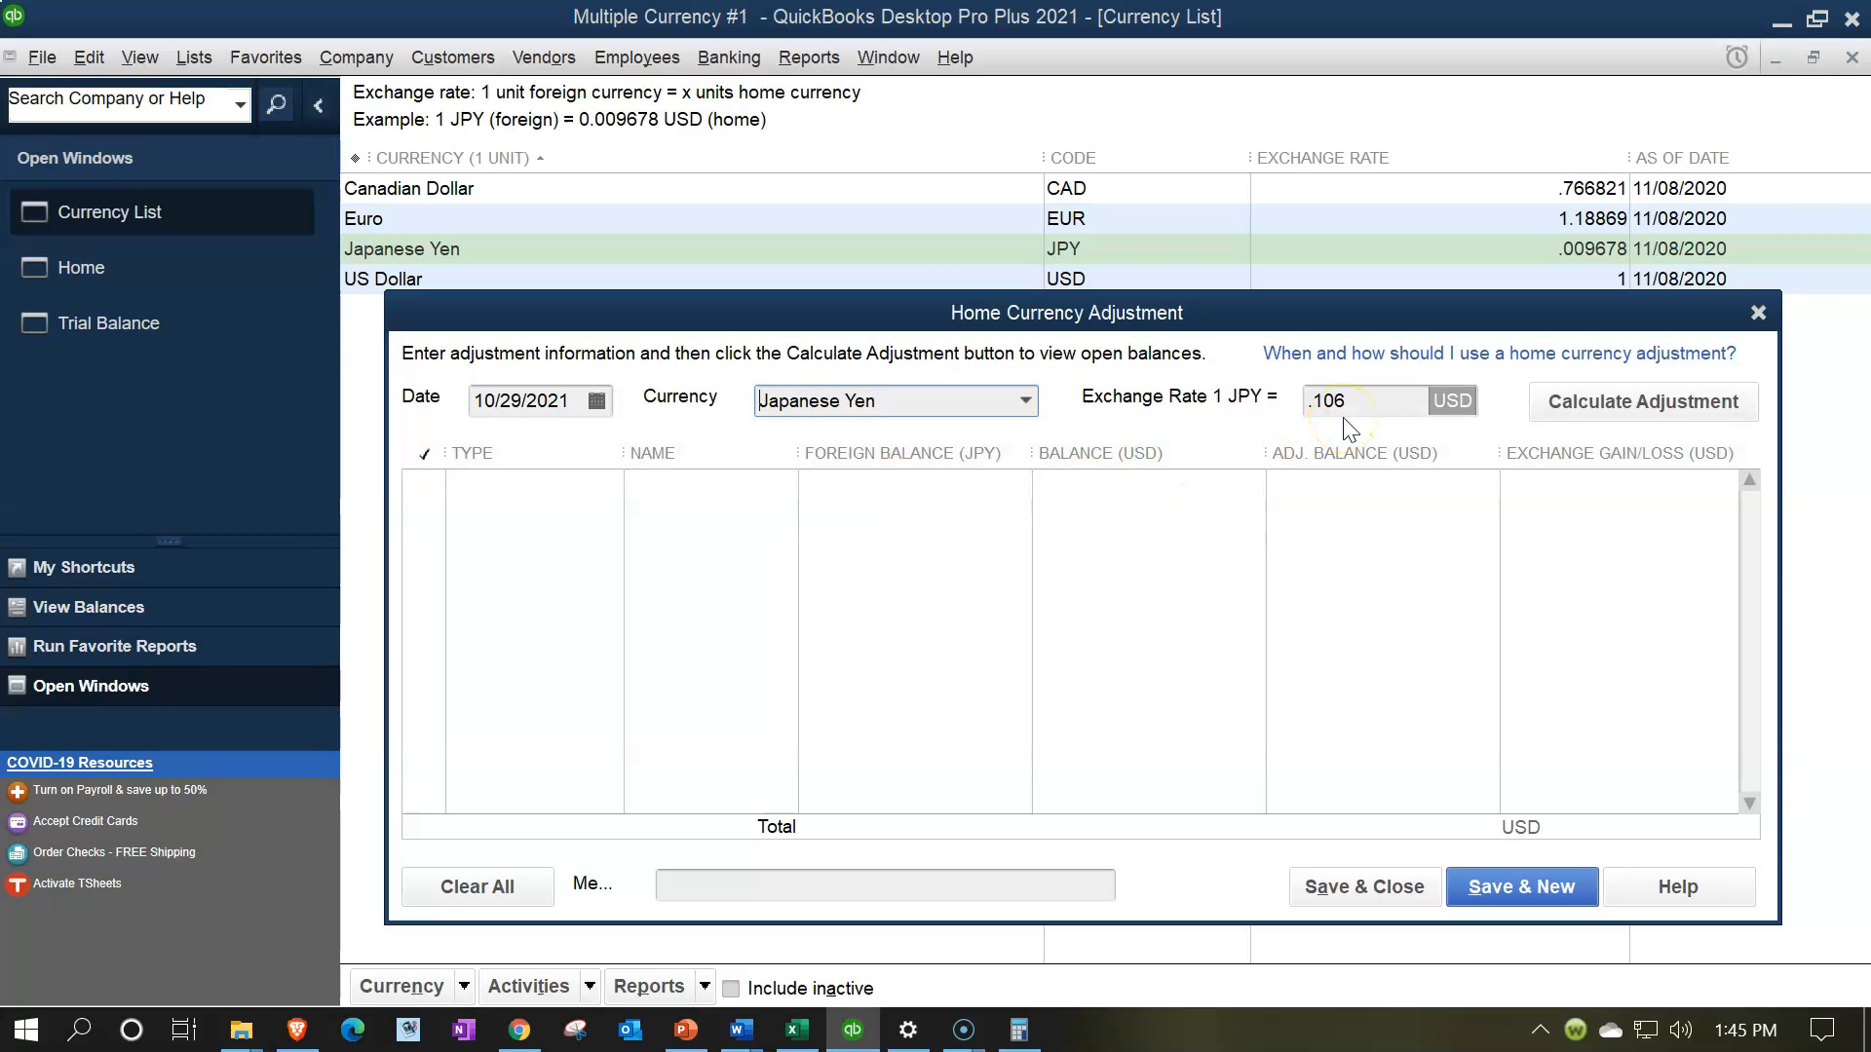
Calculate the yen adjustment, include the Vendor 2 (JPY) balance and save and close it
{"action": "left_click", "coordinate": [1553, 401]}
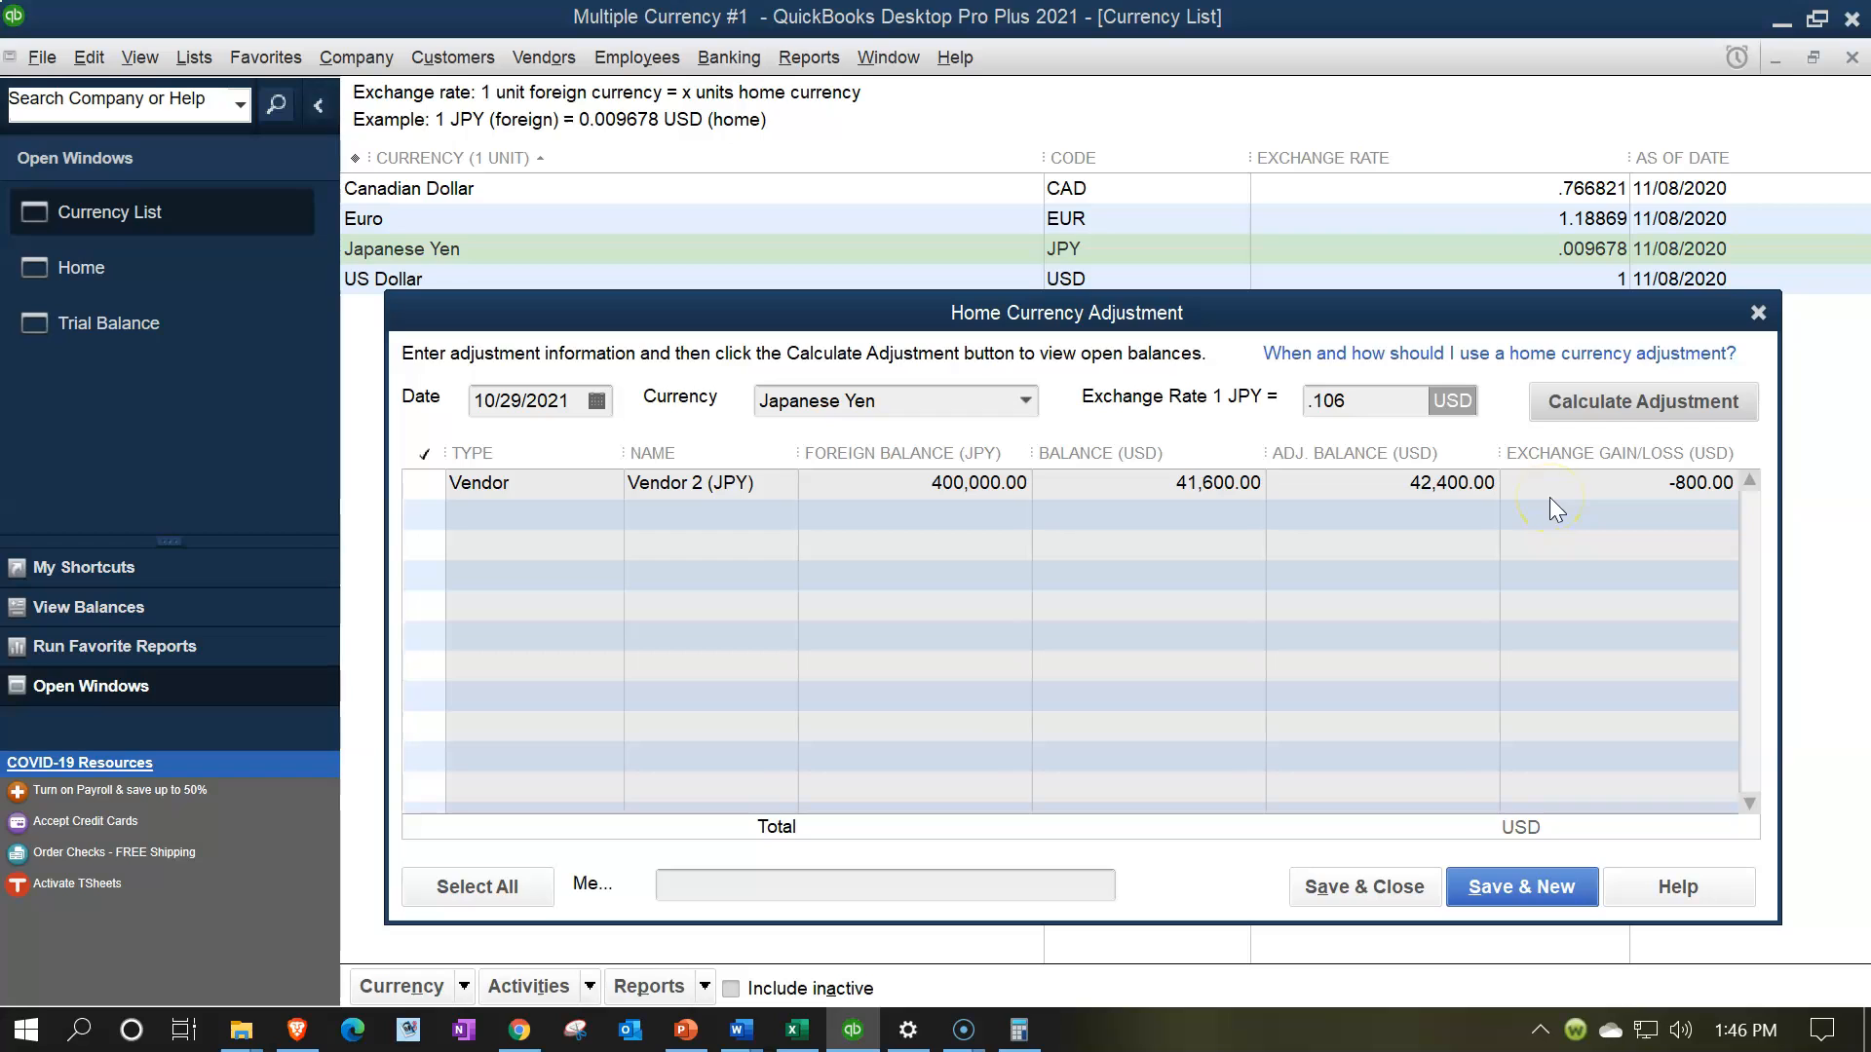
{"action": "left_click", "coordinate": [426, 484]}
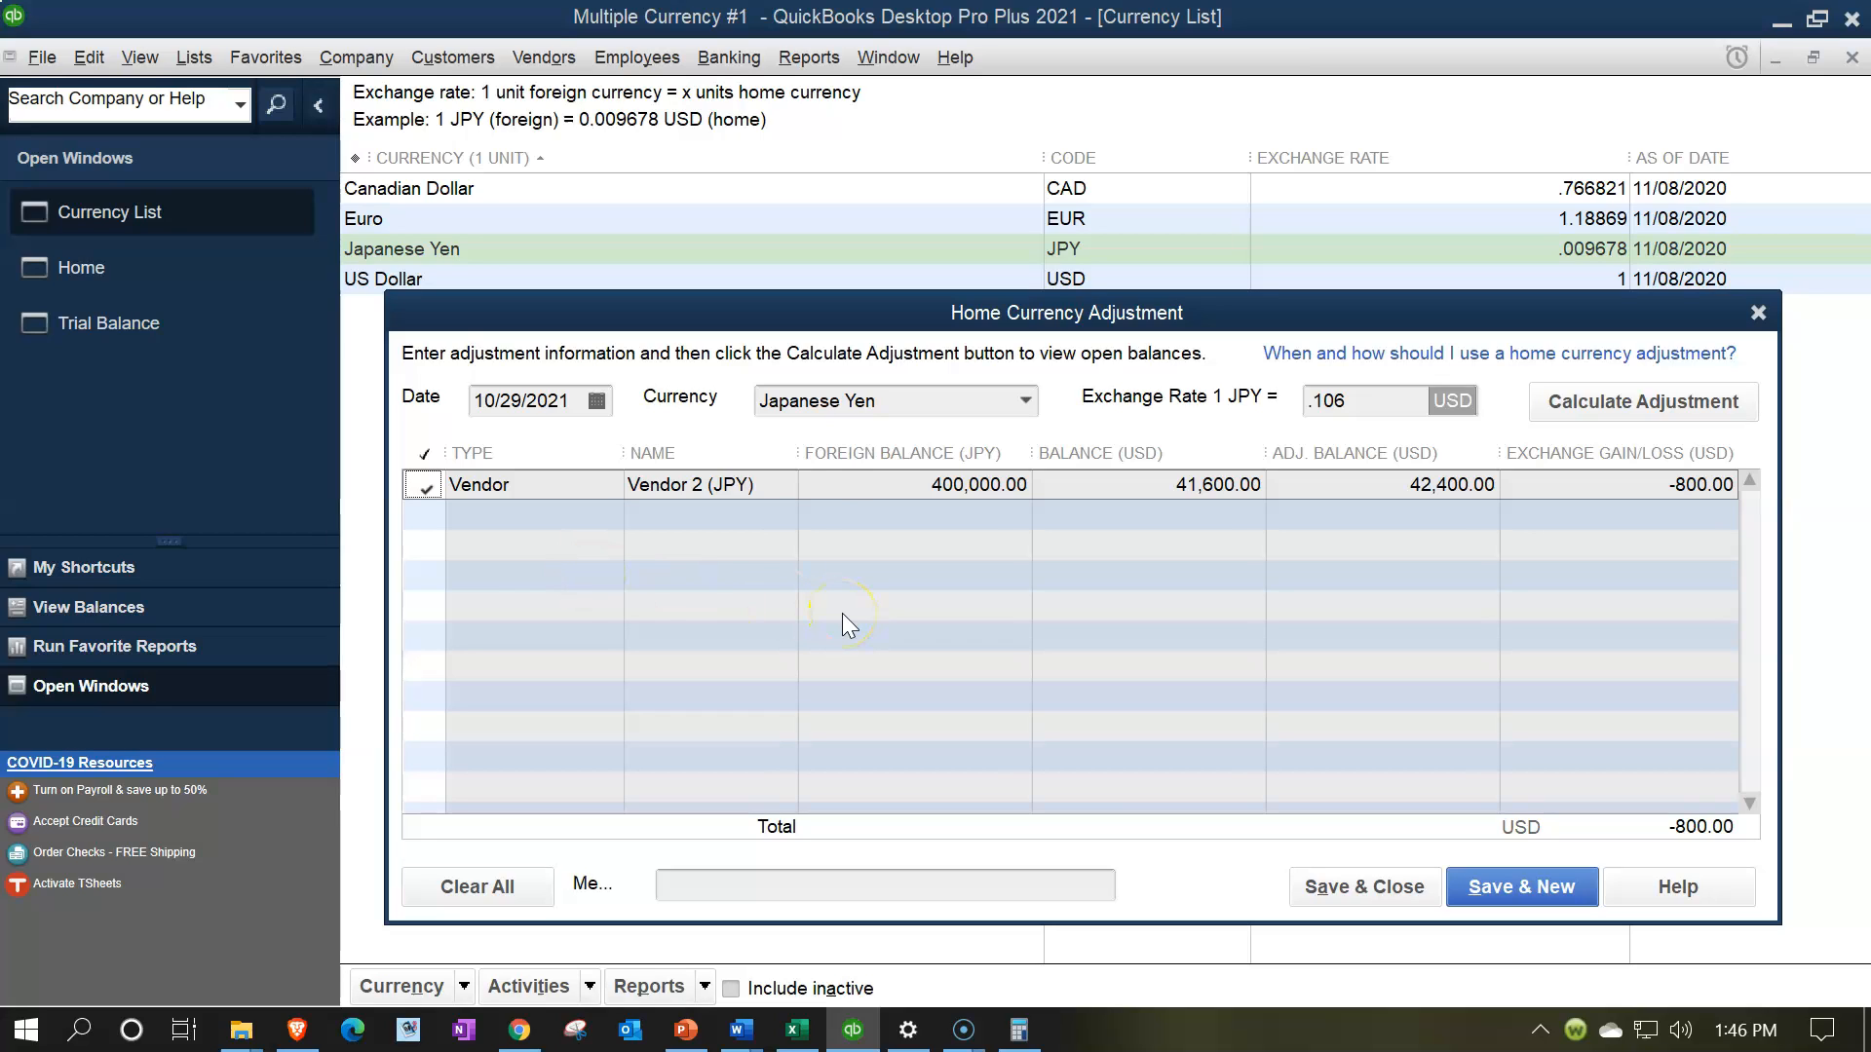
{"action": "left_click", "coordinate": [1411, 882]}
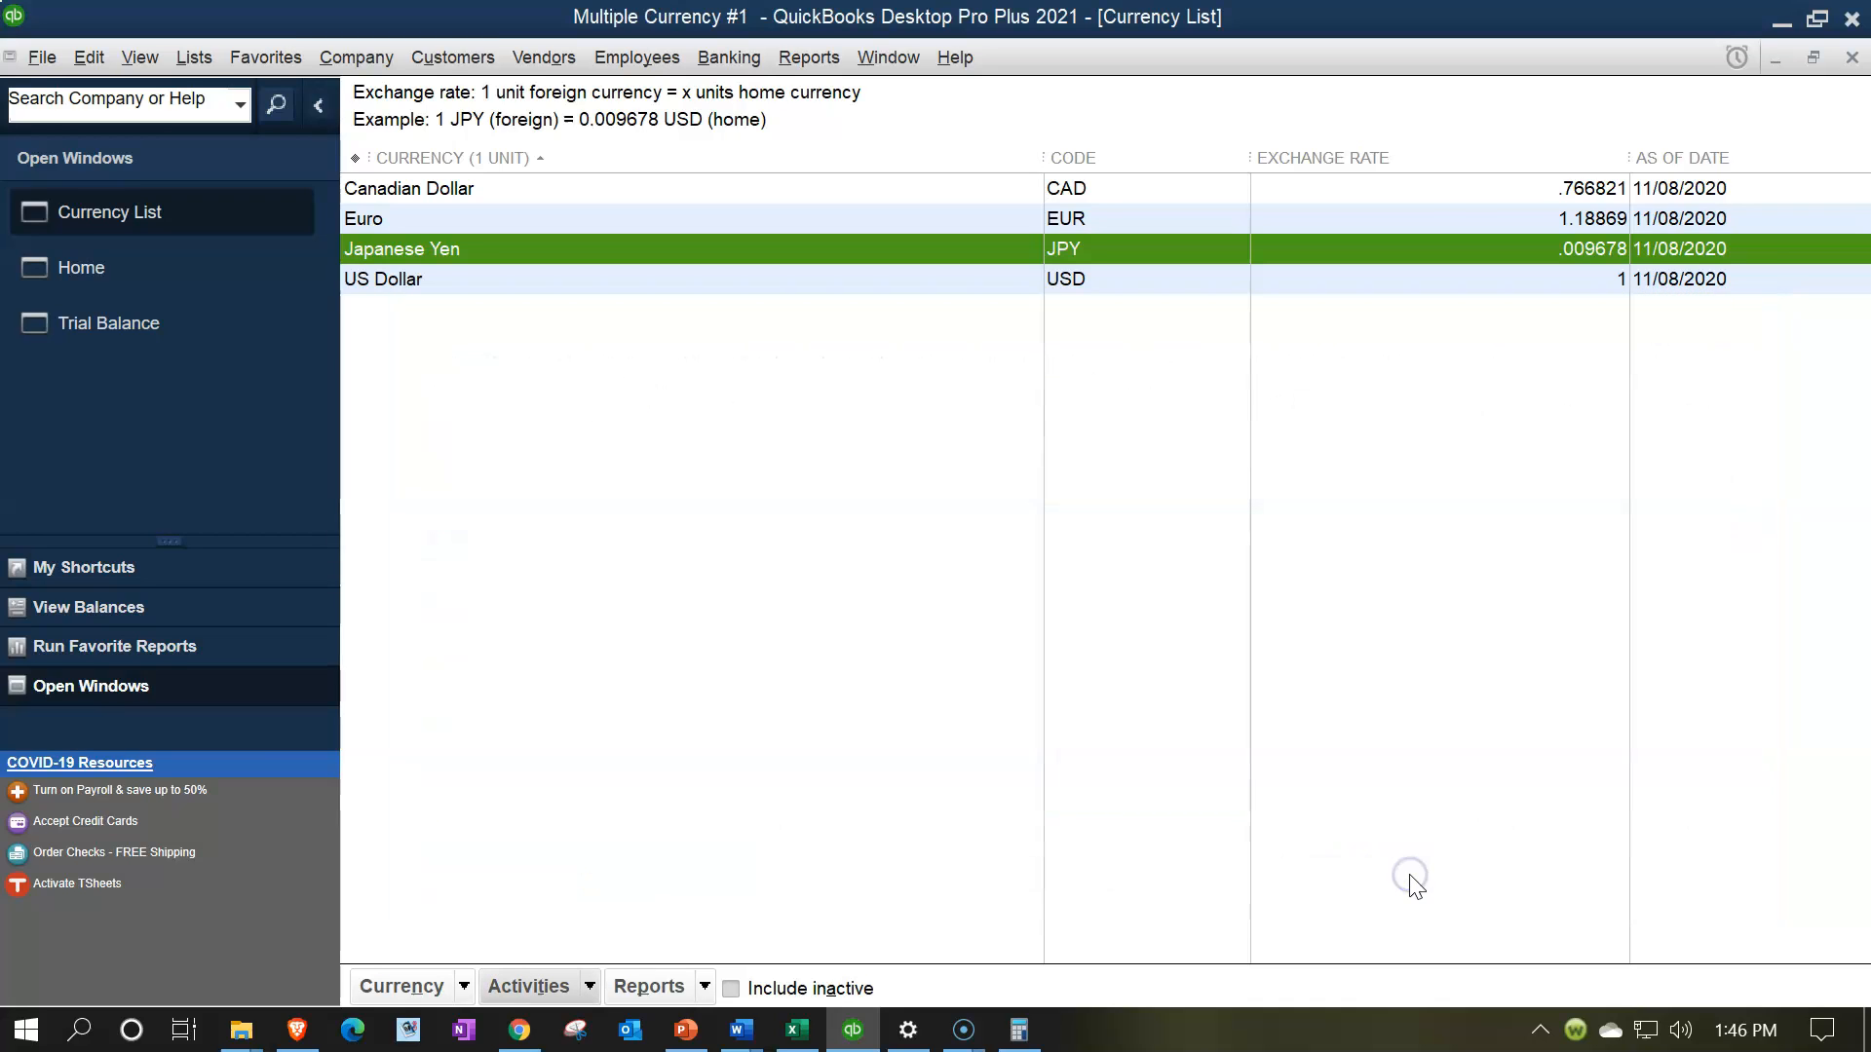
Return to the Trial Balance report and review the balances after the currency adjustment
{"action": "left_click", "coordinate": [101, 321]}
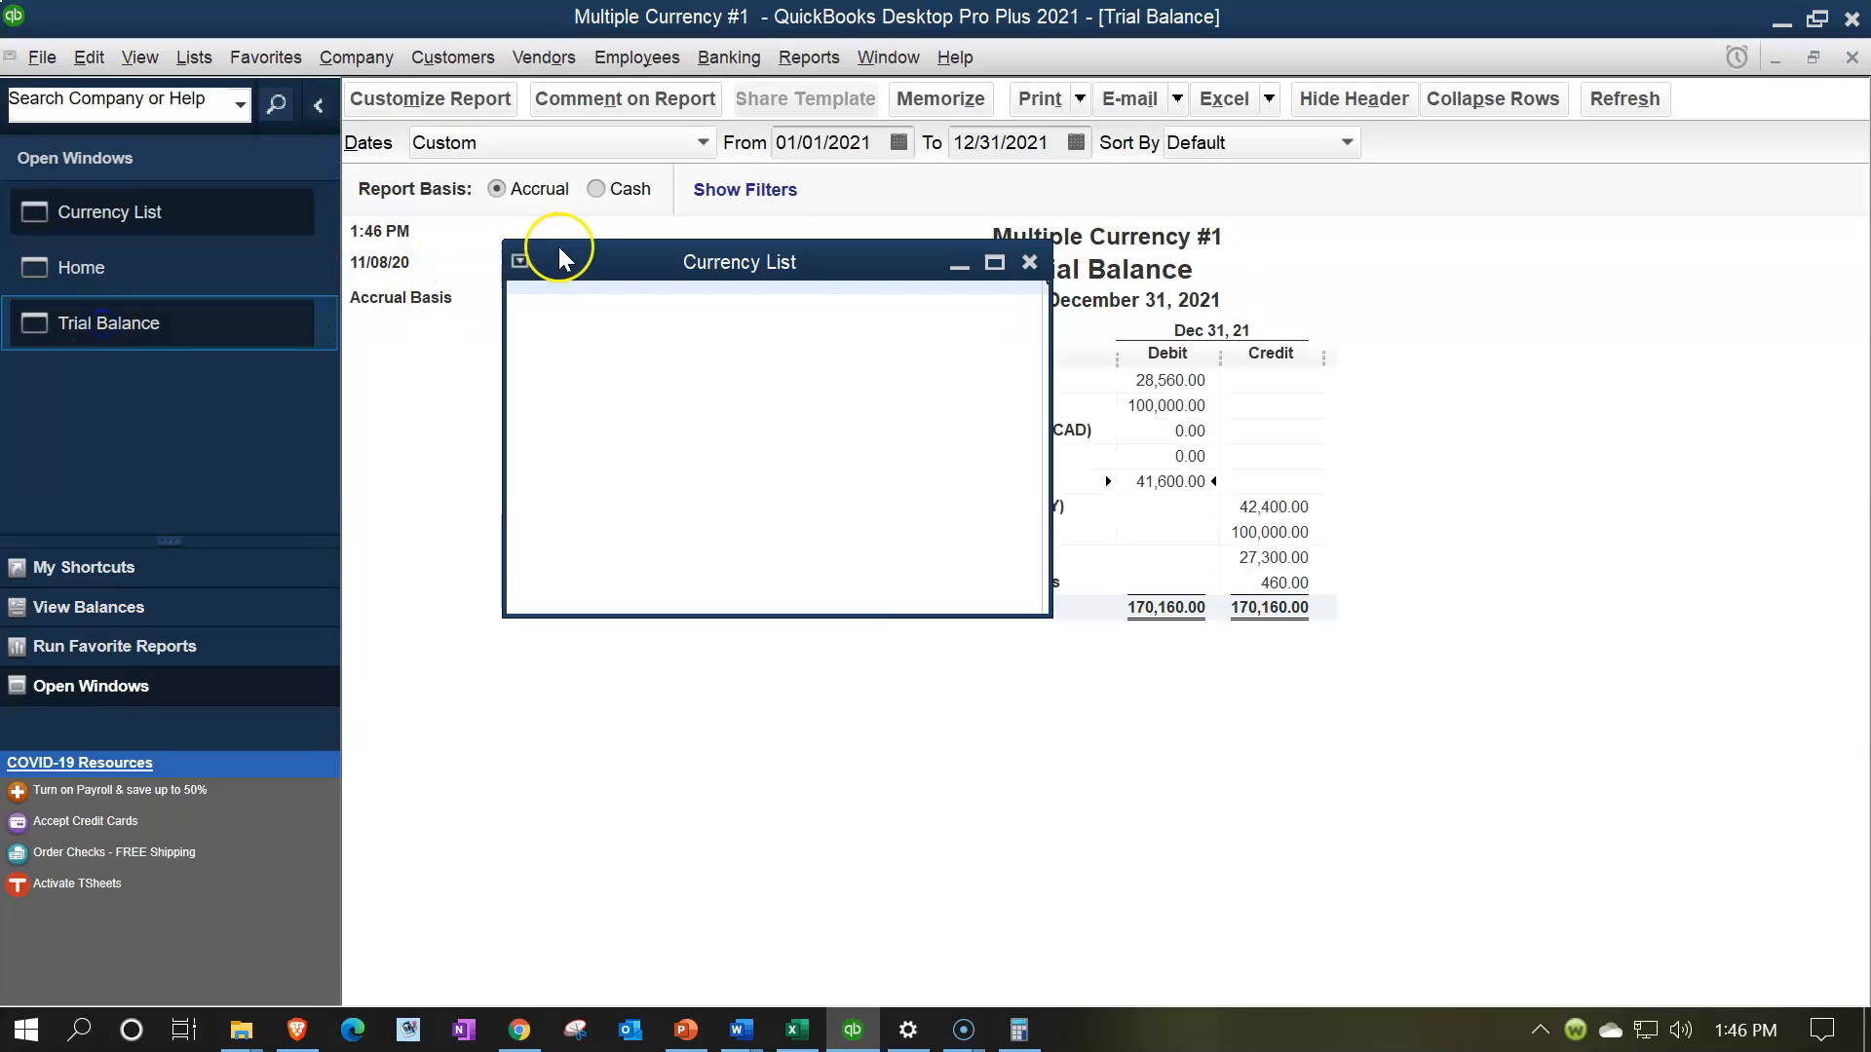
{"action": "left_click", "coordinate": [790, 60]}
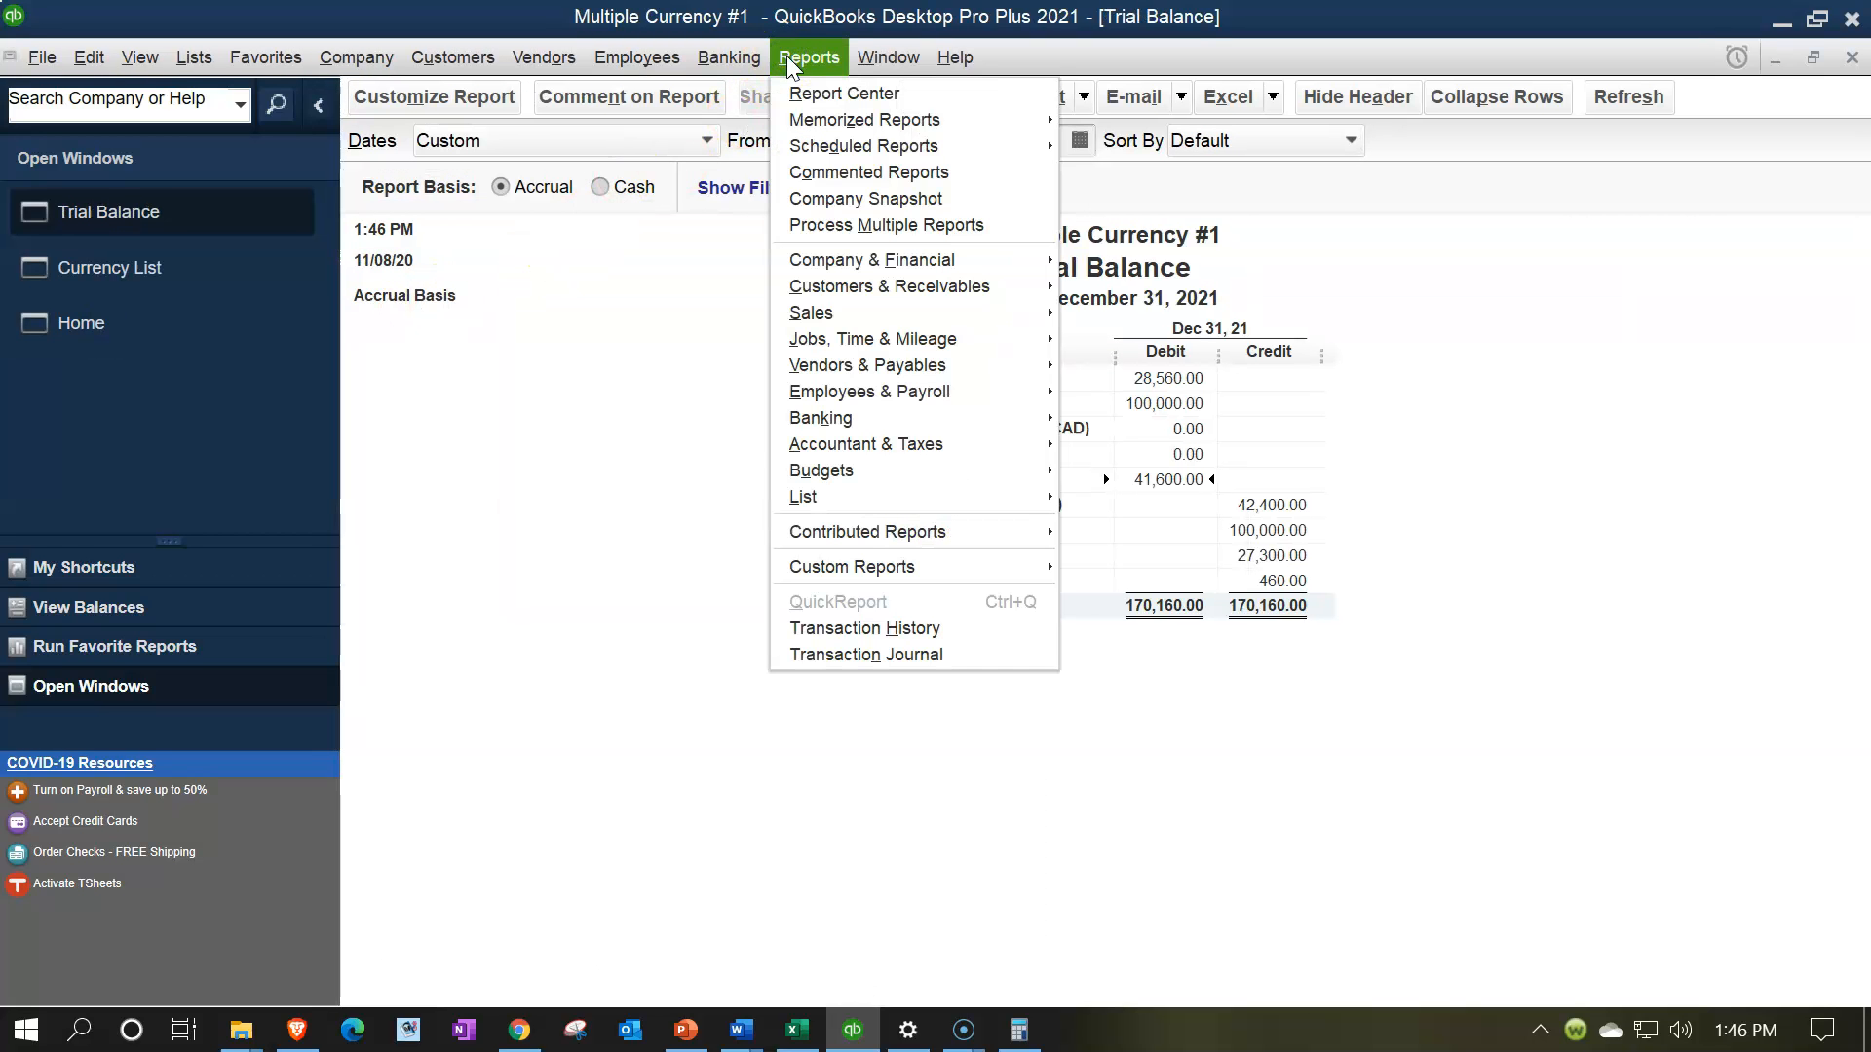
{"action": "mouse_move", "coordinate": [901, 446]}
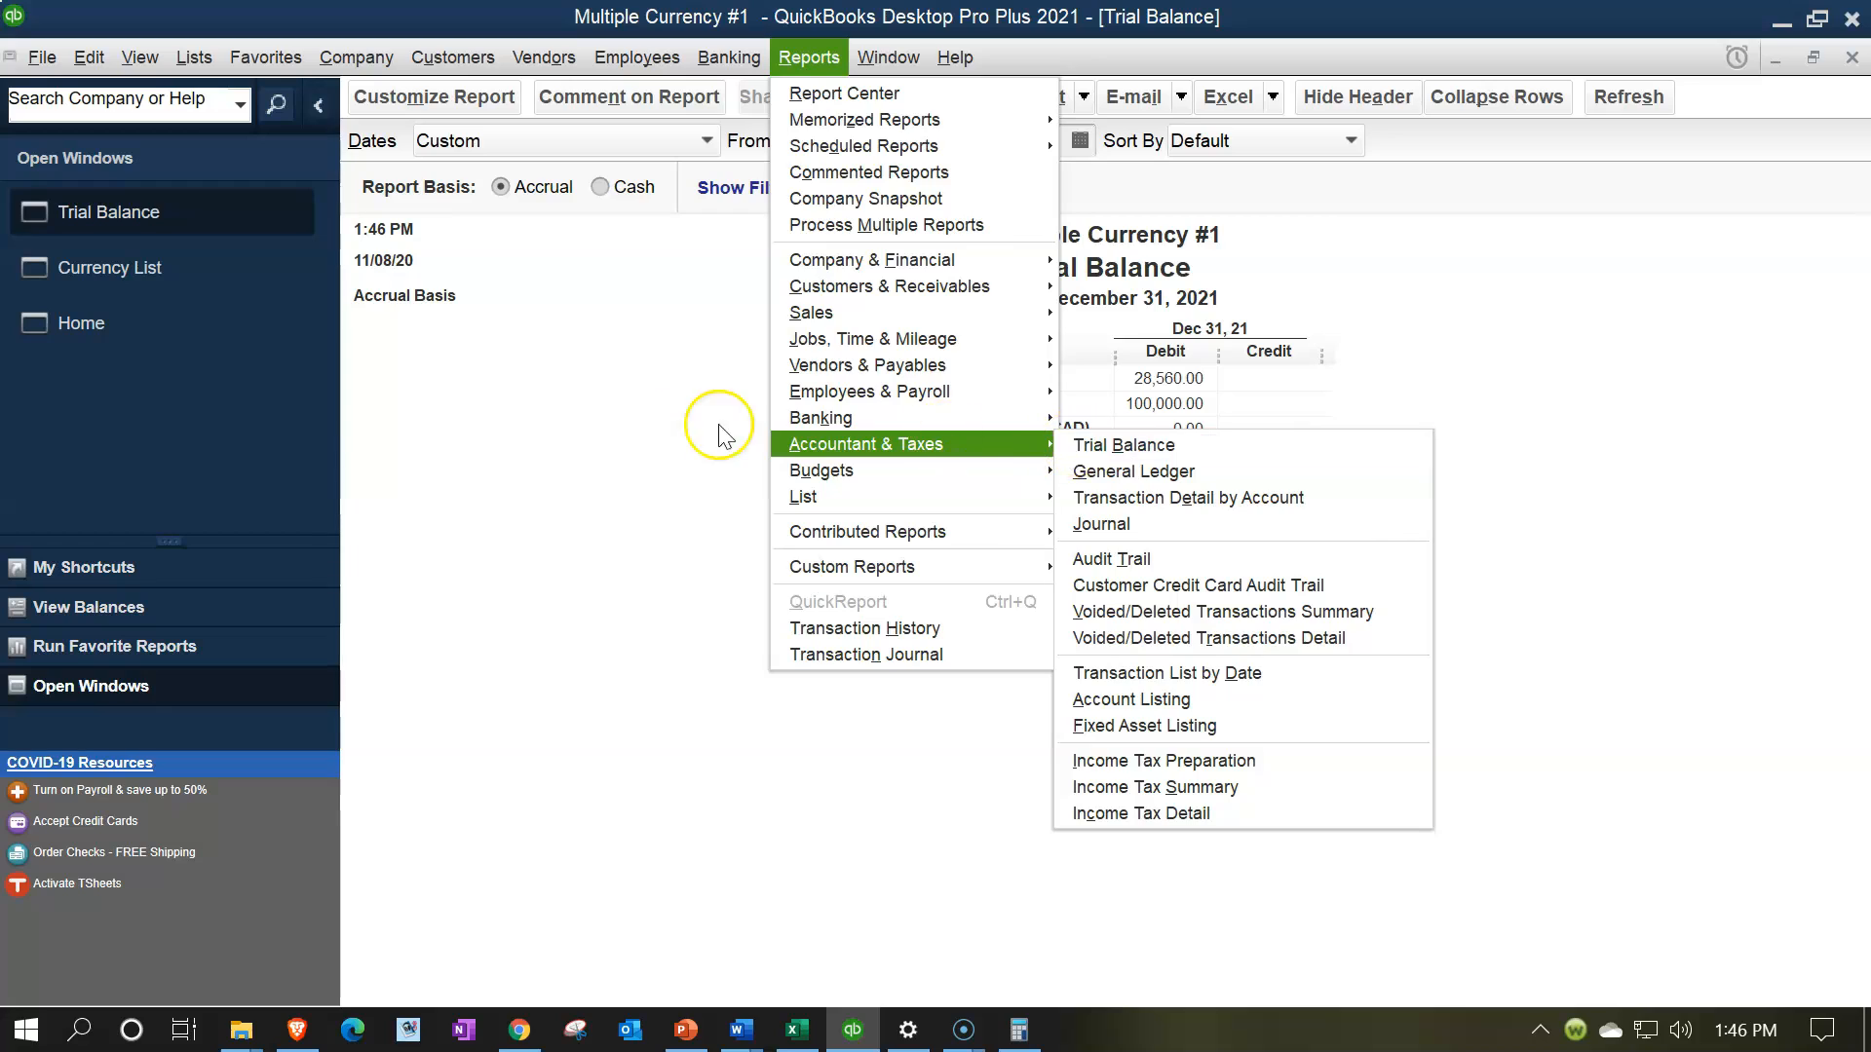
{"action": "left_click", "coordinate": [657, 429]}
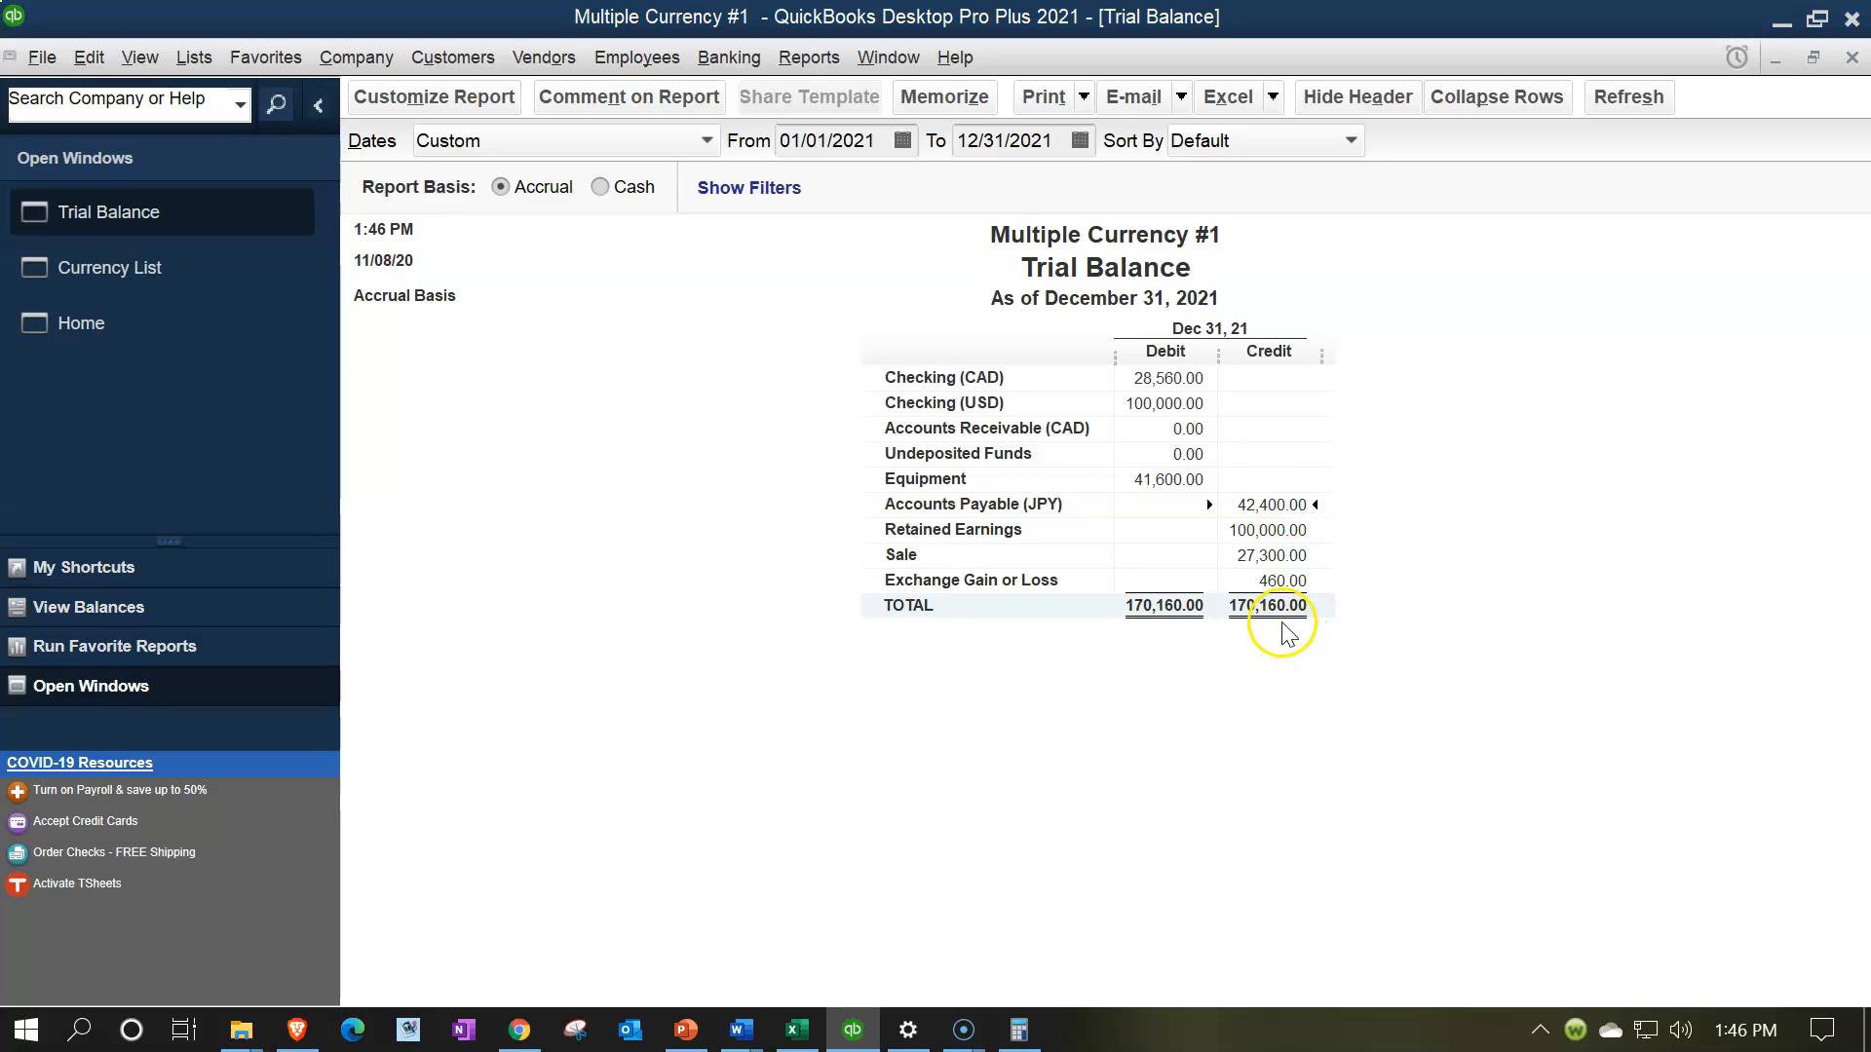
Open the transaction detail behind Accounts Payable (JPY), review the bill and the general journal line, and close the detail report
{"action": "double_click", "coordinate": [1257, 500]}
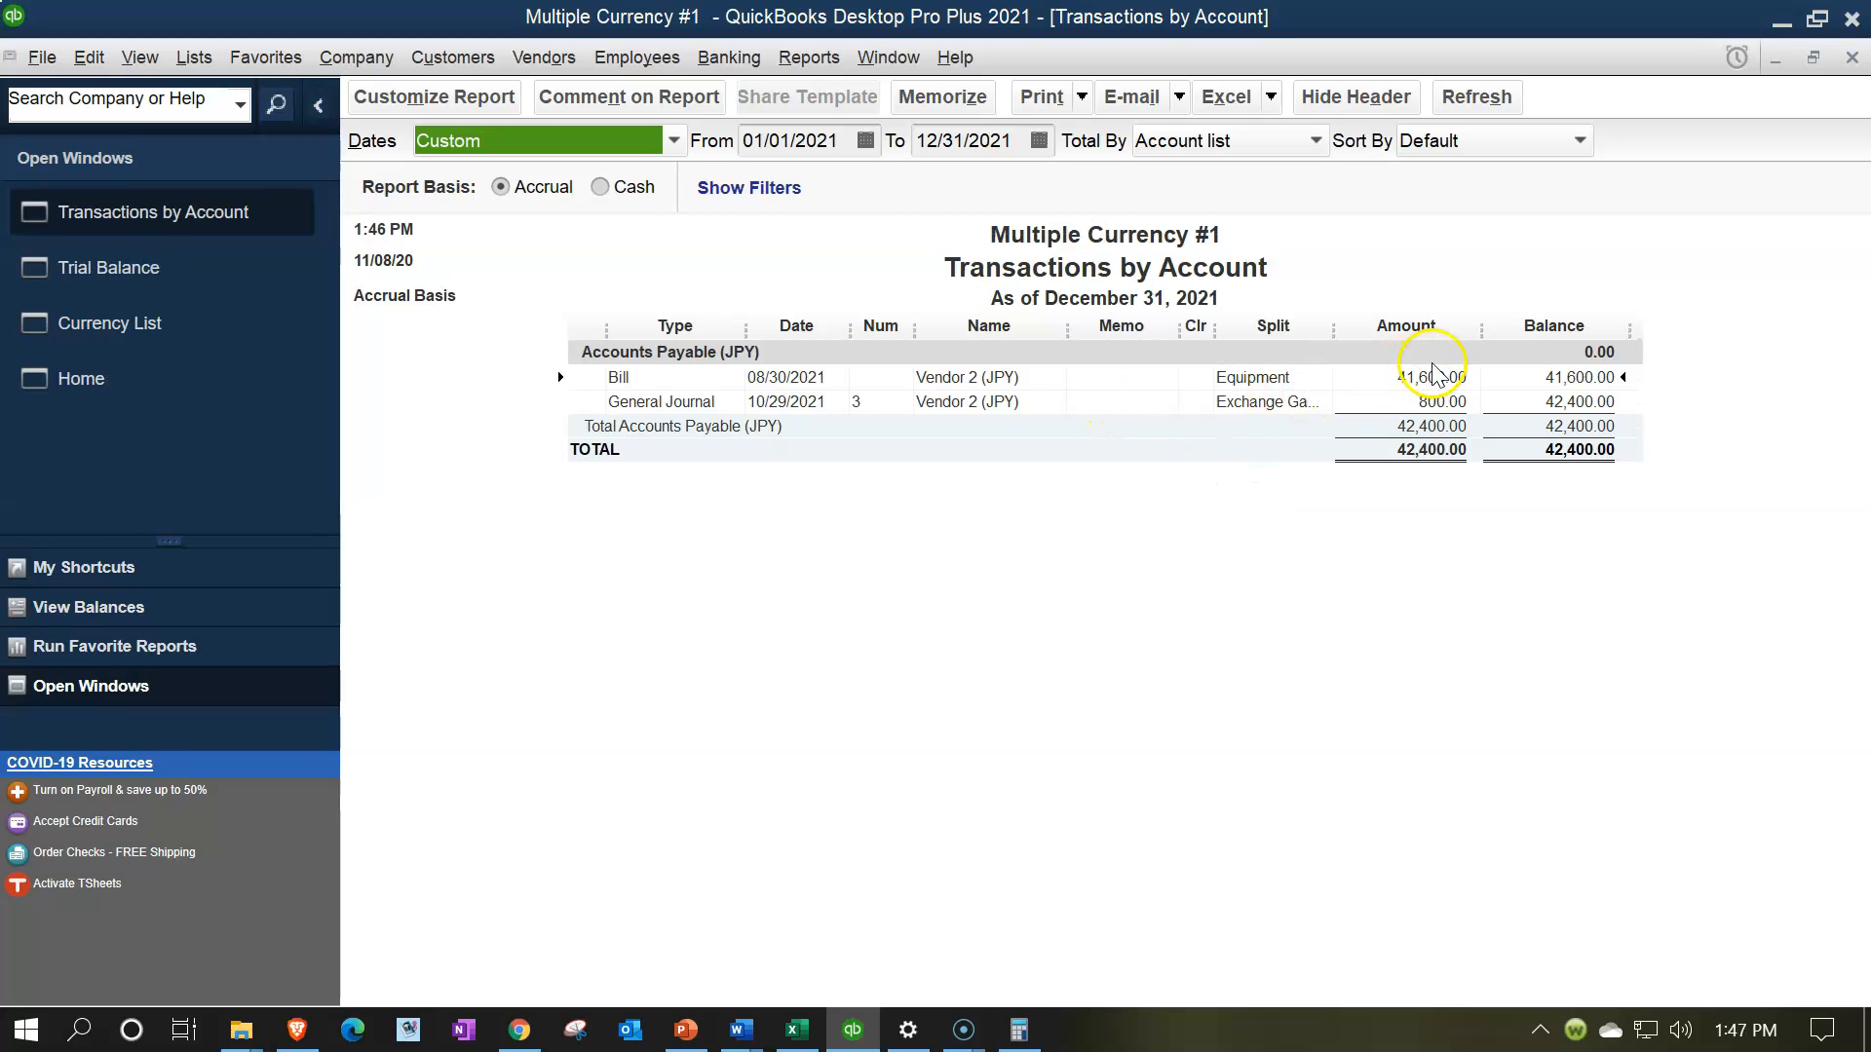
{"action": "left_click", "coordinate": [1426, 373]}
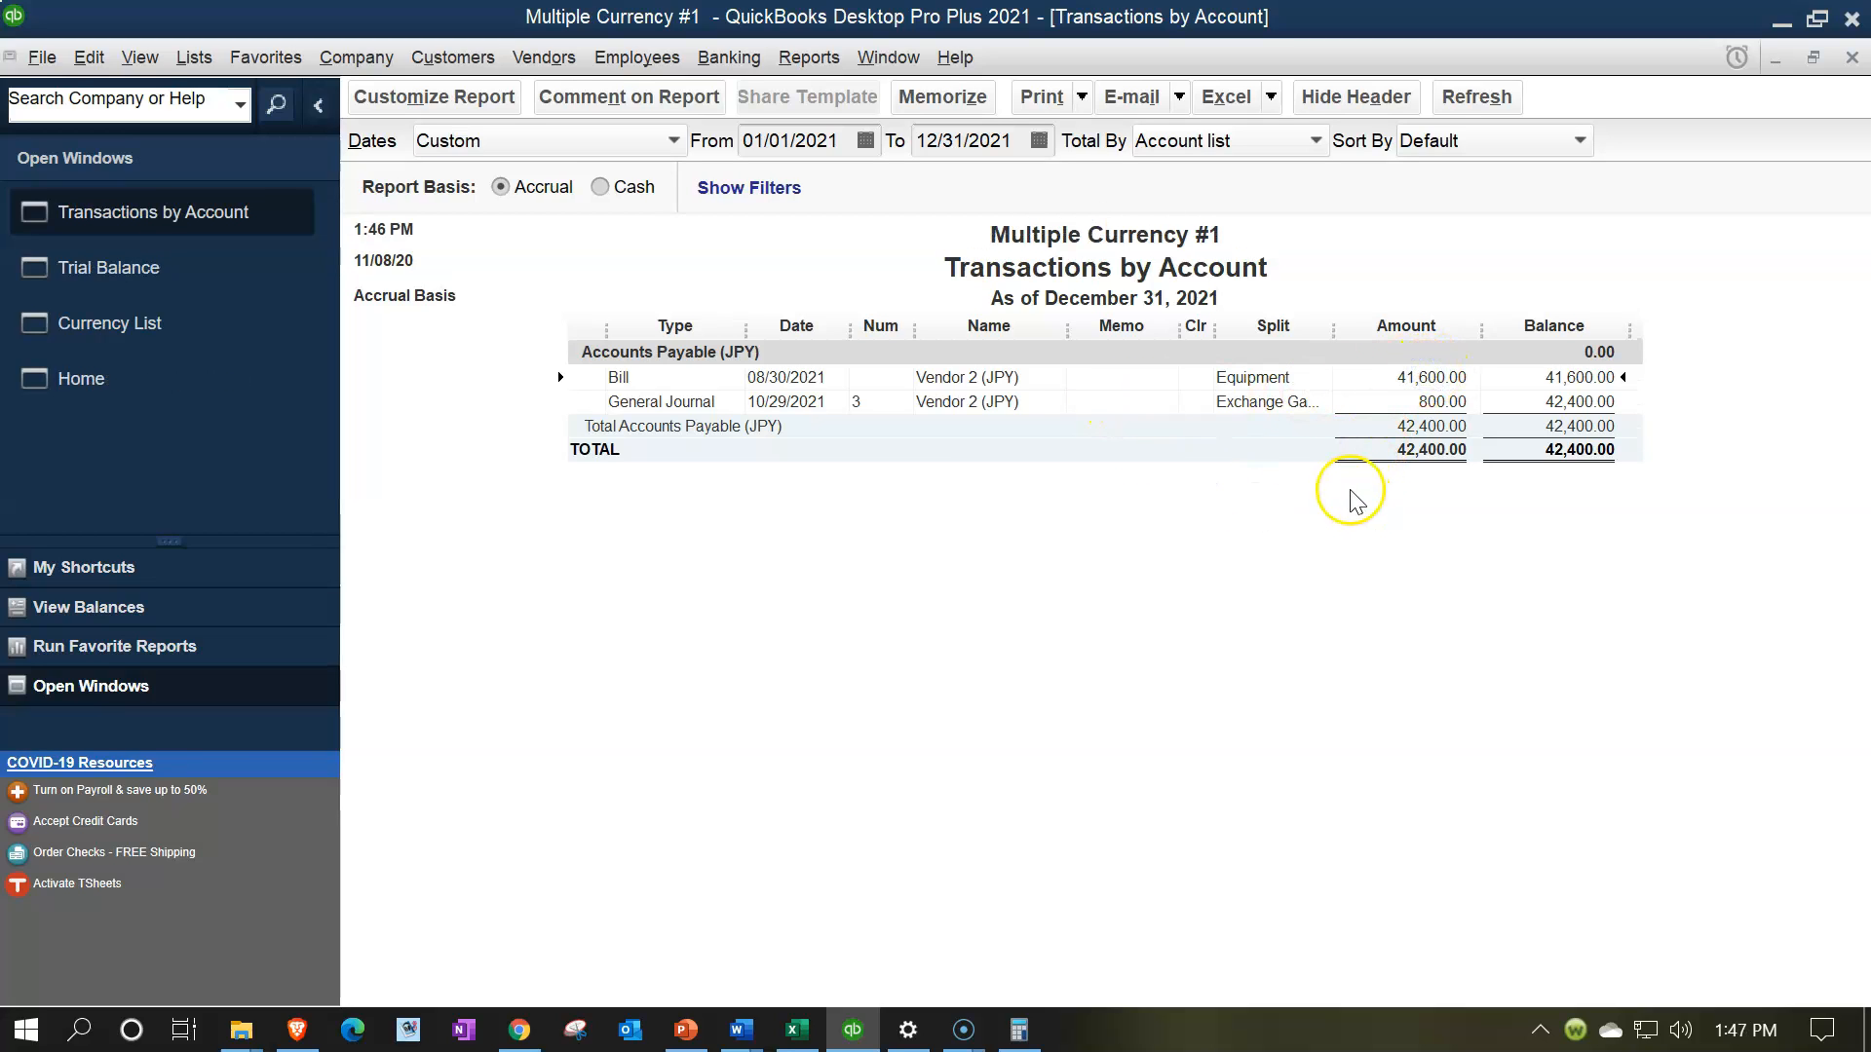
{"action": "left_click", "coordinate": [1413, 402]}
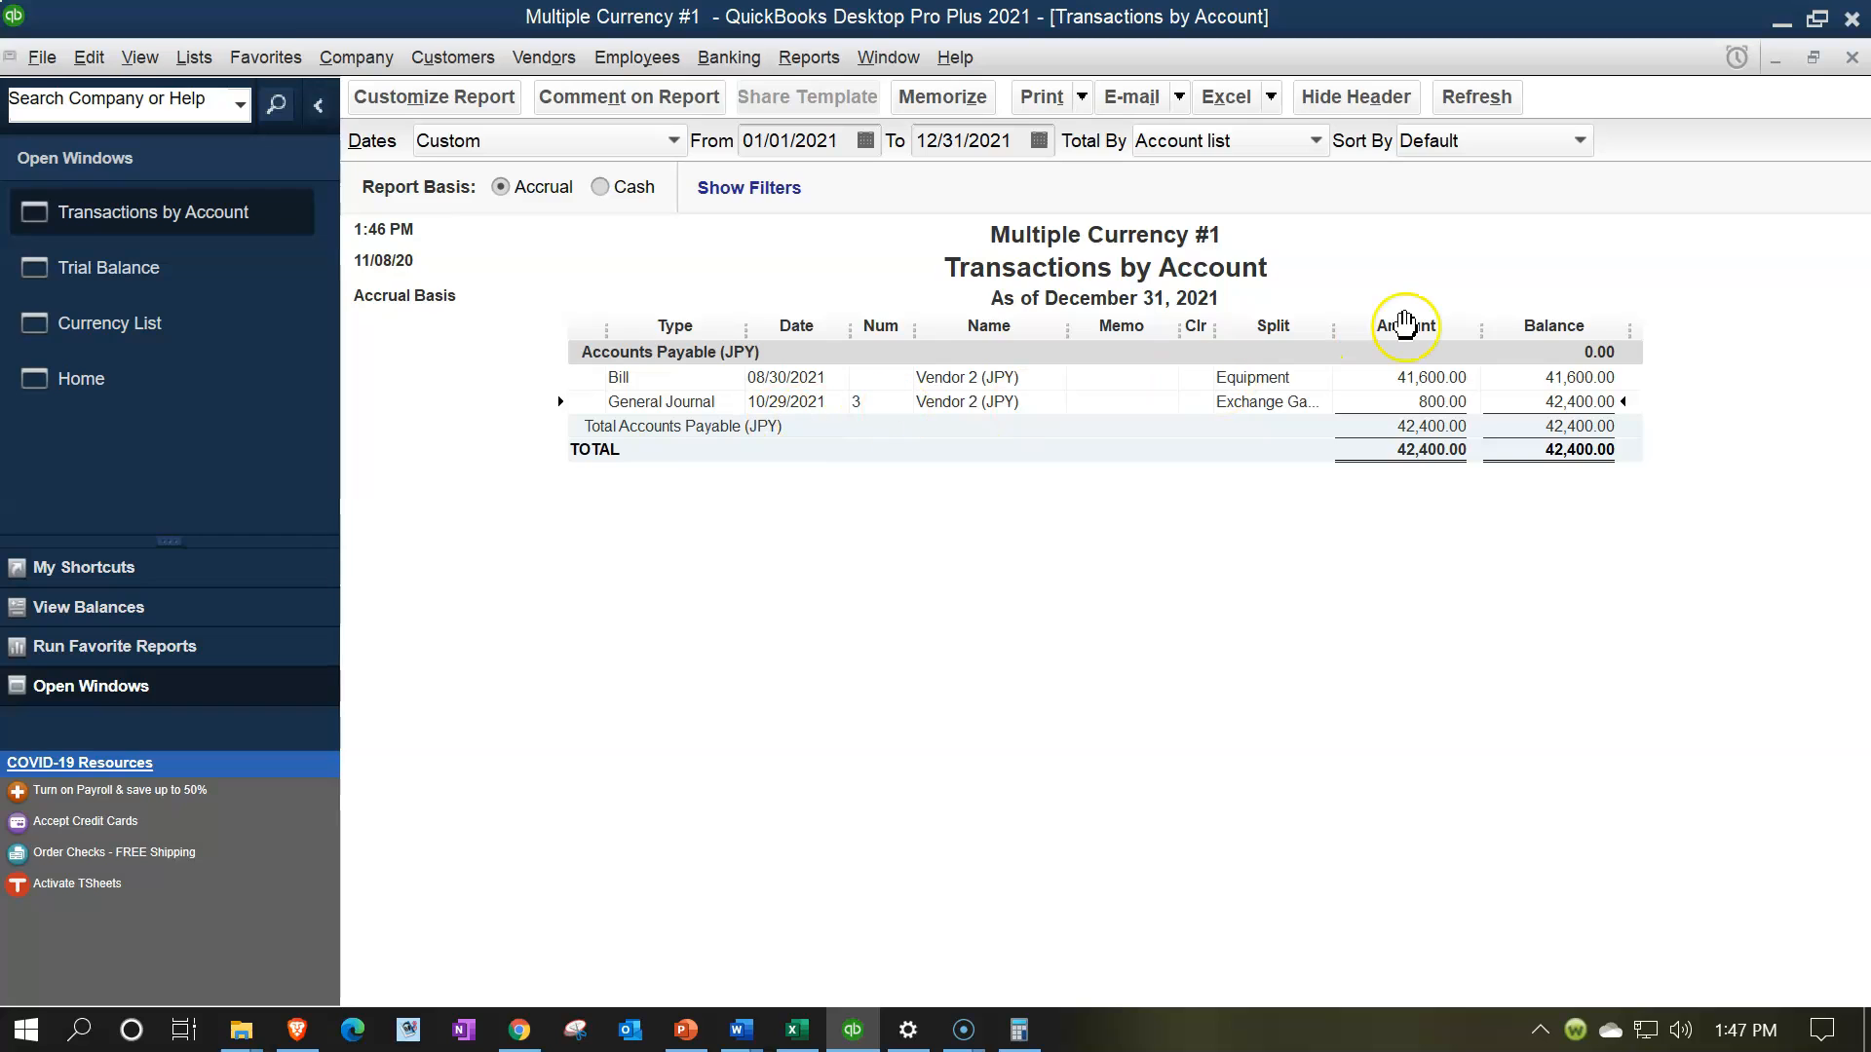
{"action": "left_click", "coordinate": [1851, 57]}
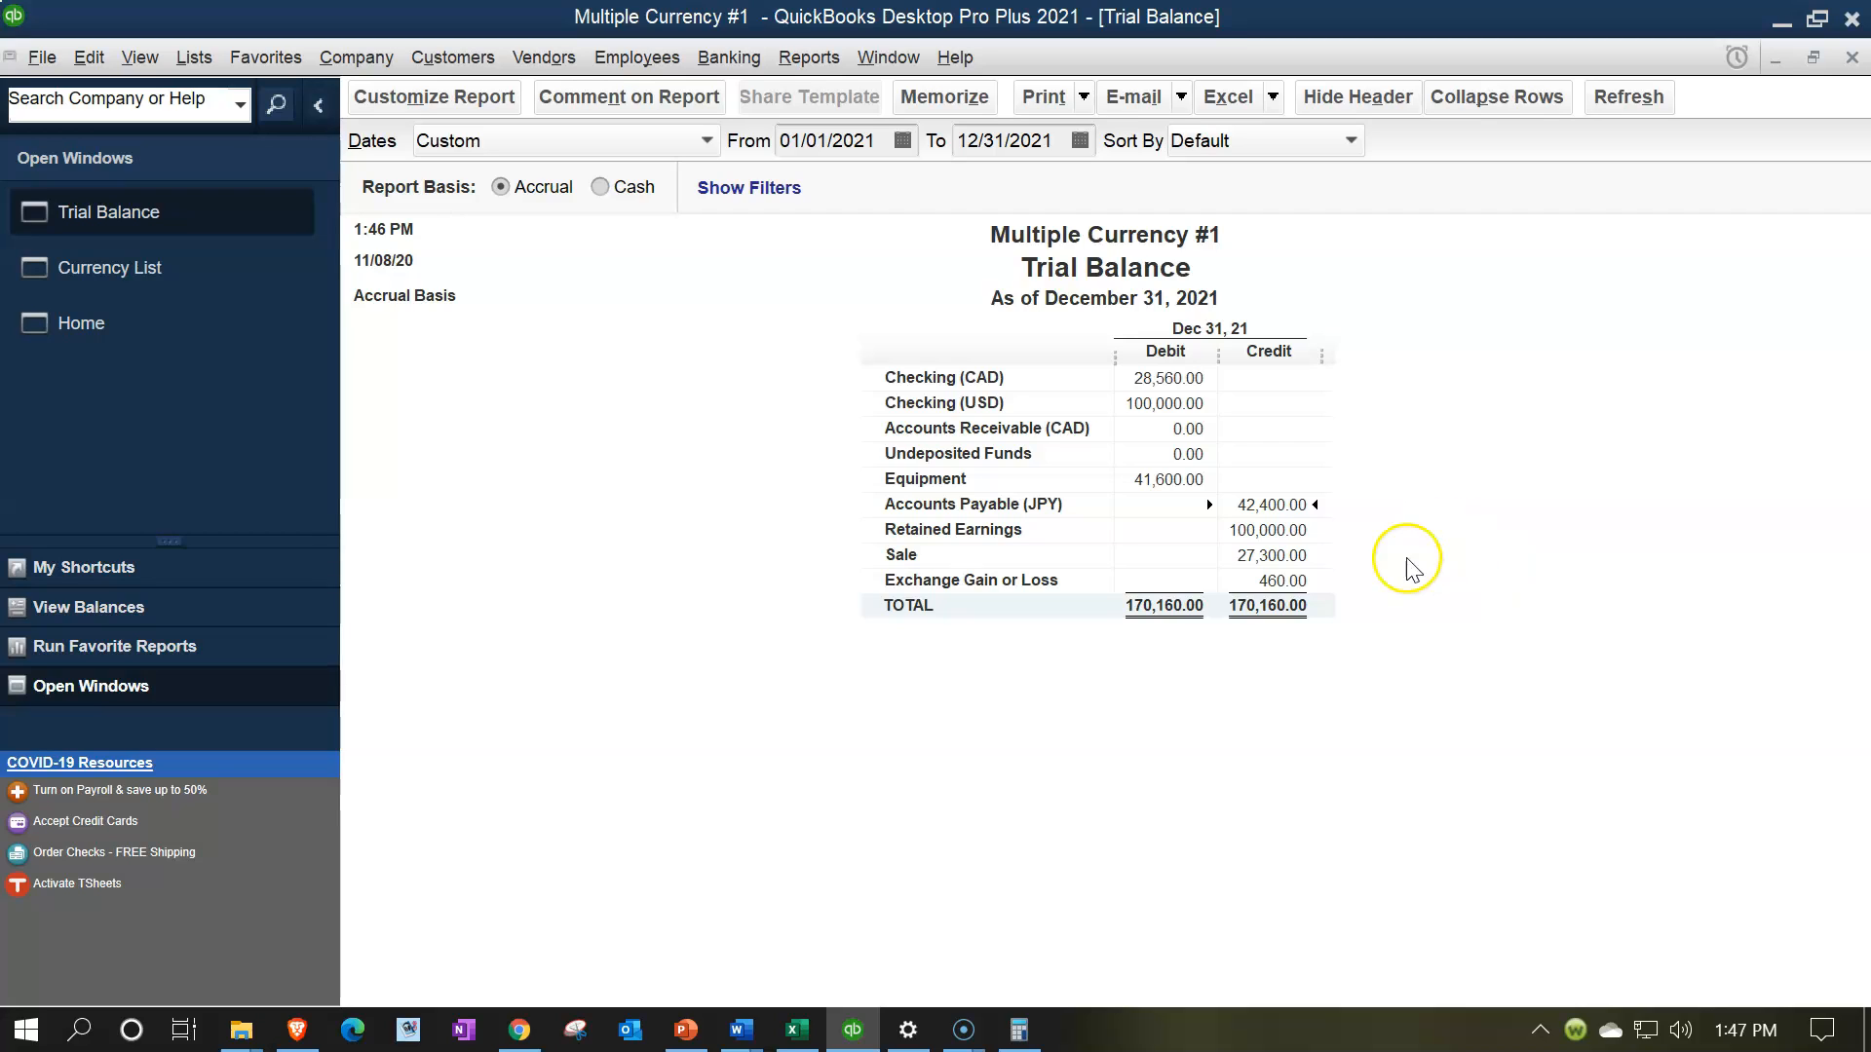
Open the transaction detail behind Exchange Gain or Loss and review its payment and 10/29/2021 general journal lines
{"action": "left_click", "coordinate": [1309, 578]}
{"action": "double_click", "coordinate": [1286, 581]}
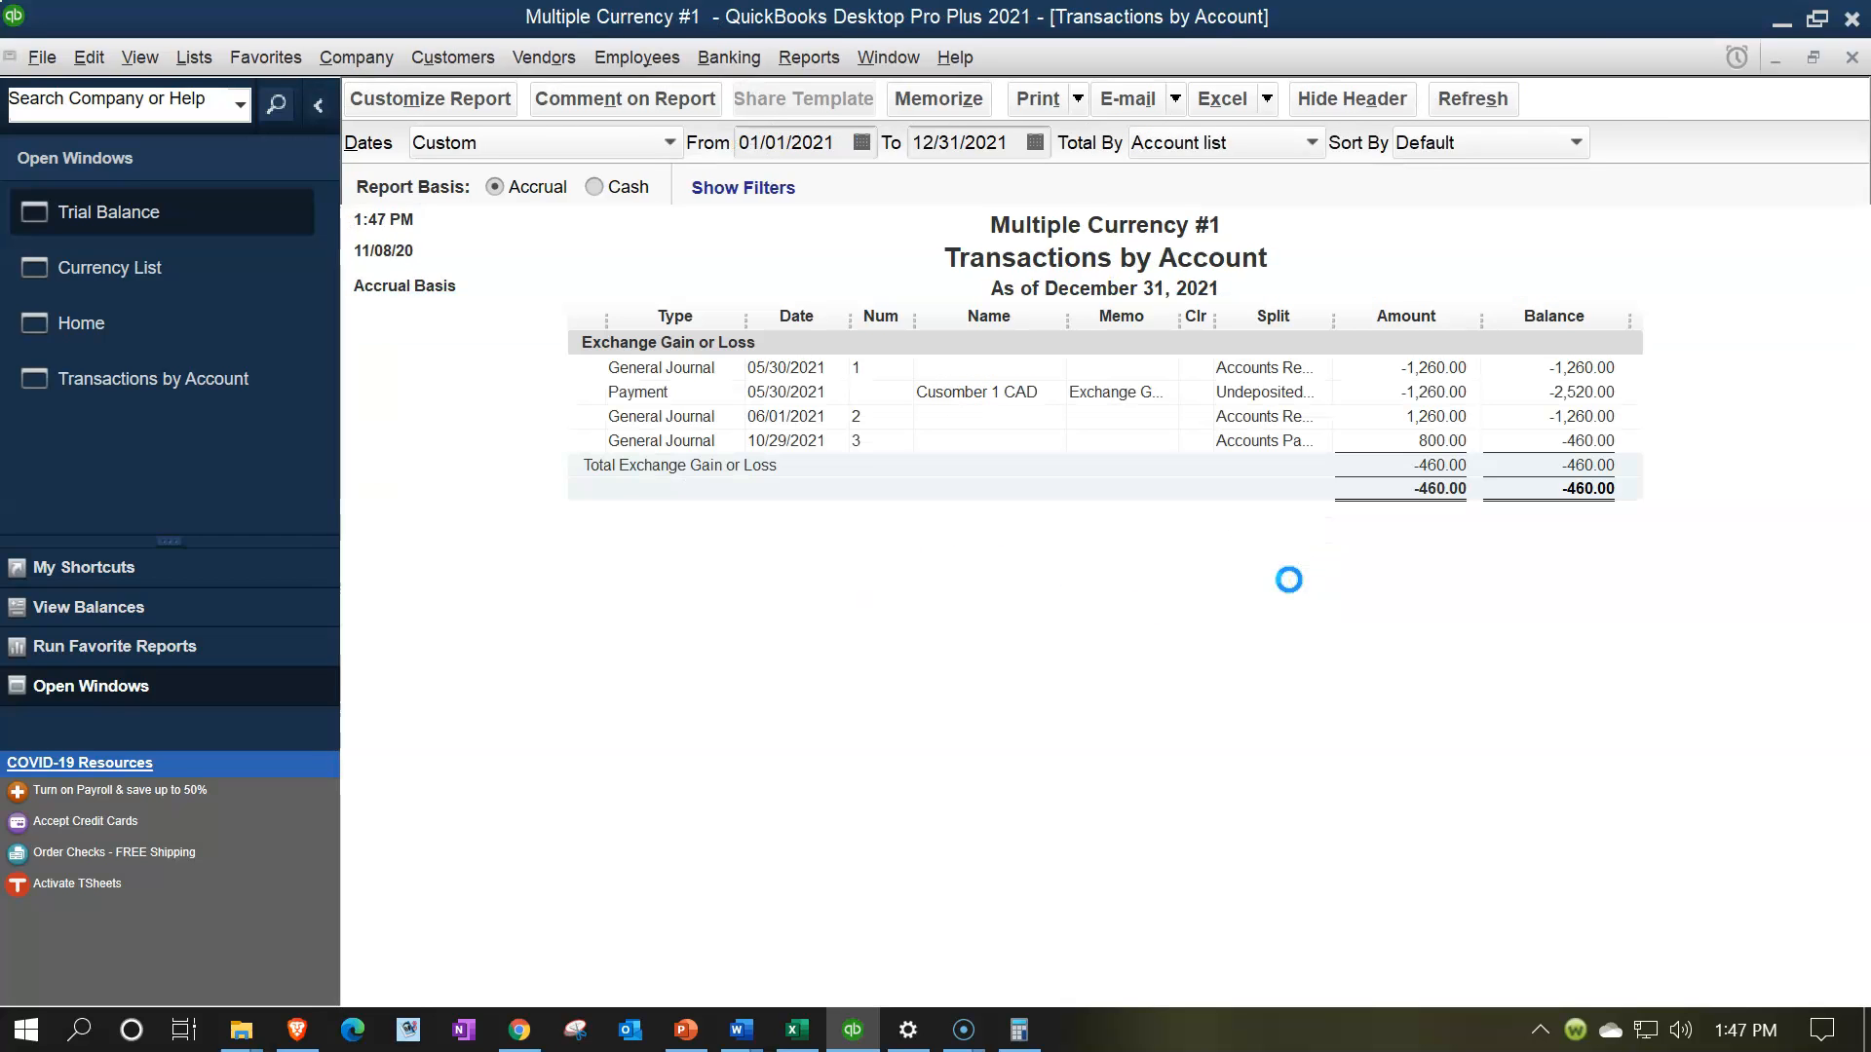
{"action": "left_click", "coordinate": [1438, 401]}
{"action": "left_click", "coordinate": [1440, 454]}
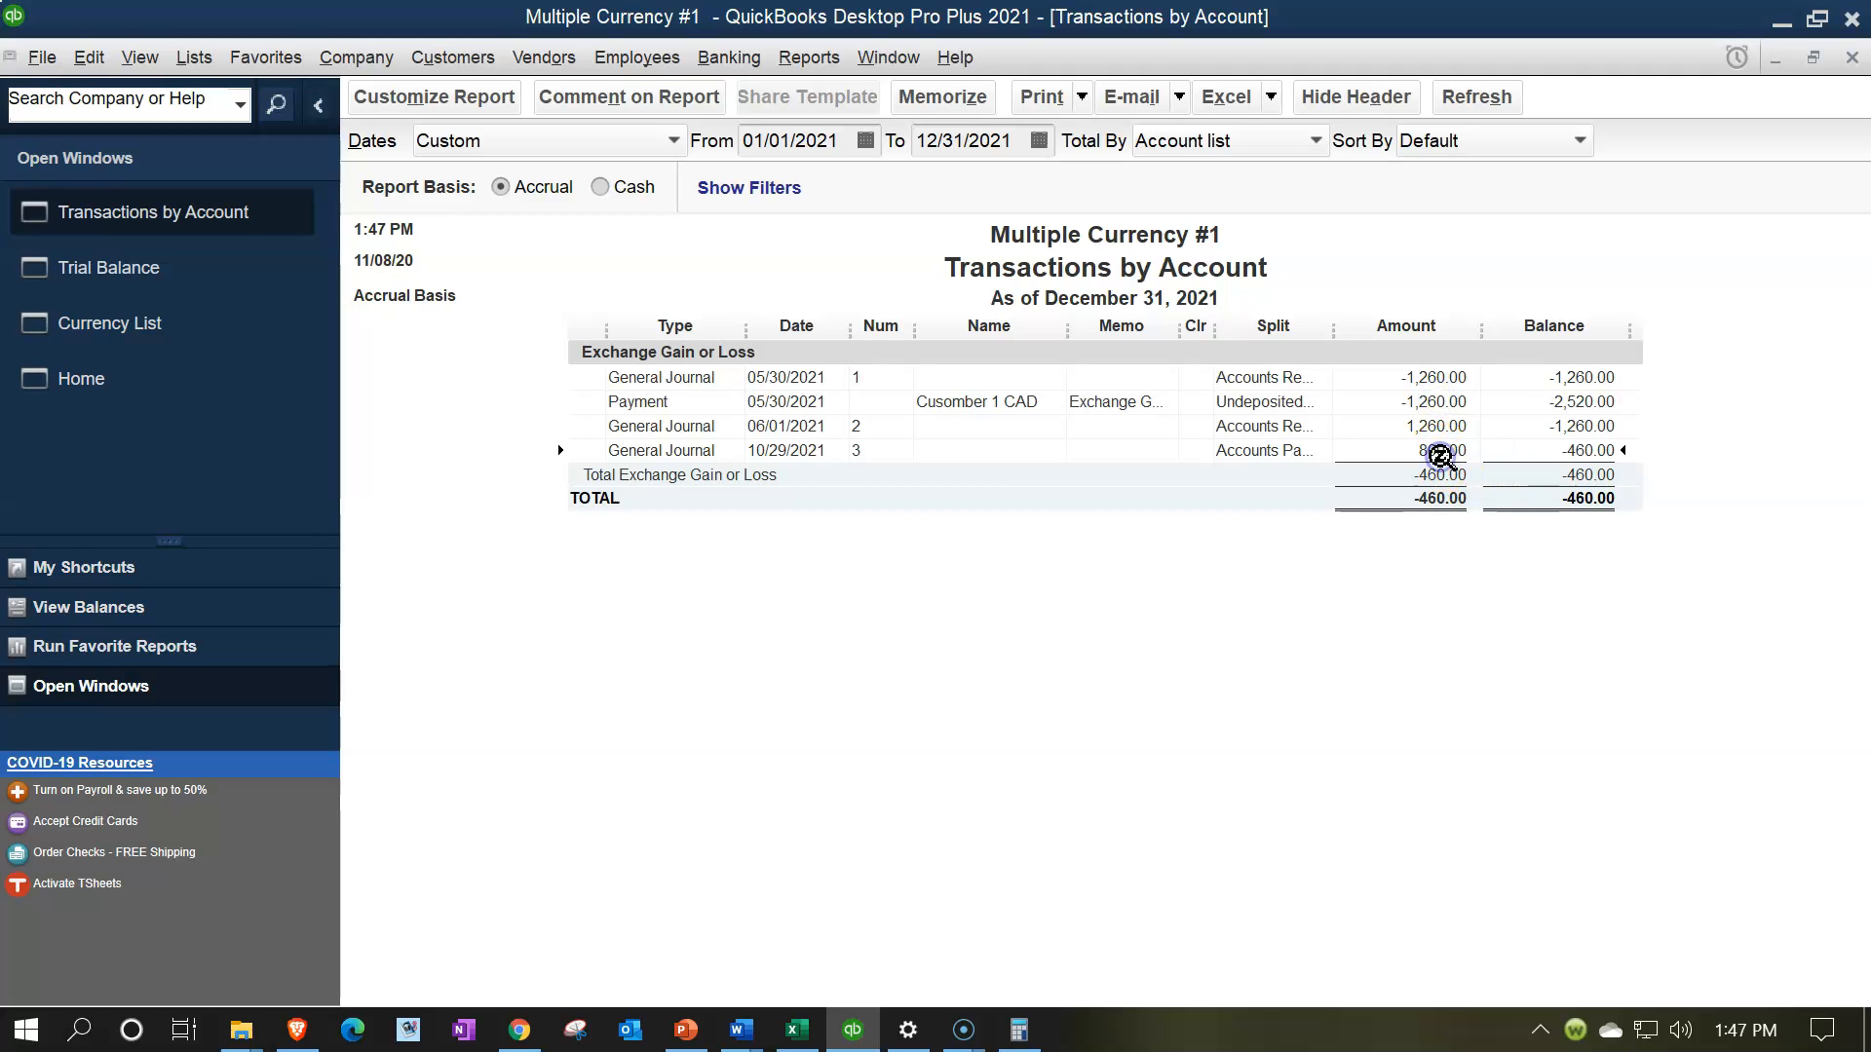
Switch to Excel to check the combined ending balance of transaction loss and gain, and return to QuickBooks to close the detail report
{"action": "left_click", "coordinate": [796, 1030]}
{"action": "left_click", "coordinate": [1437, 752]}
{"action": "key", "text": "Right"}
{"action": "key", "text": "Right"}
{"action": "key", "text": "Right"}
{"action": "key", "text": "Right"}
{"action": "key", "text": "Right"}
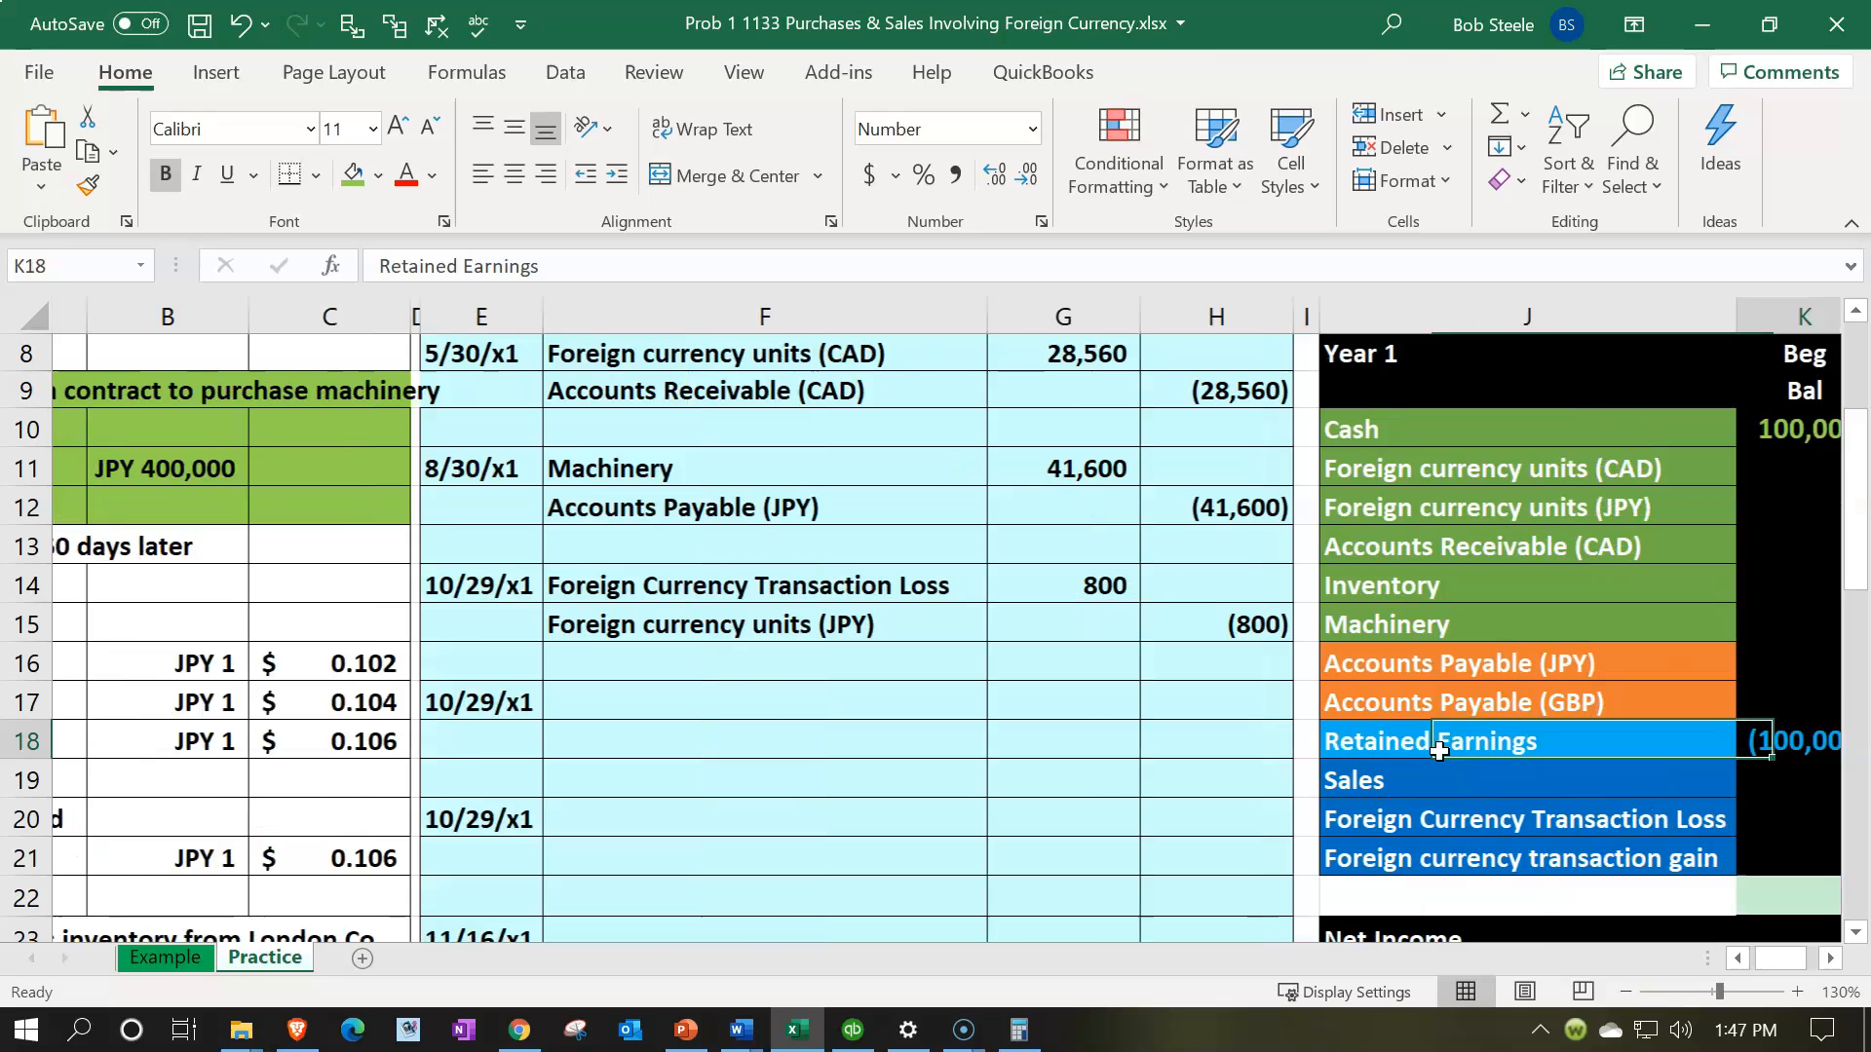
{"action": "left_click", "coordinate": [1626, 818]}
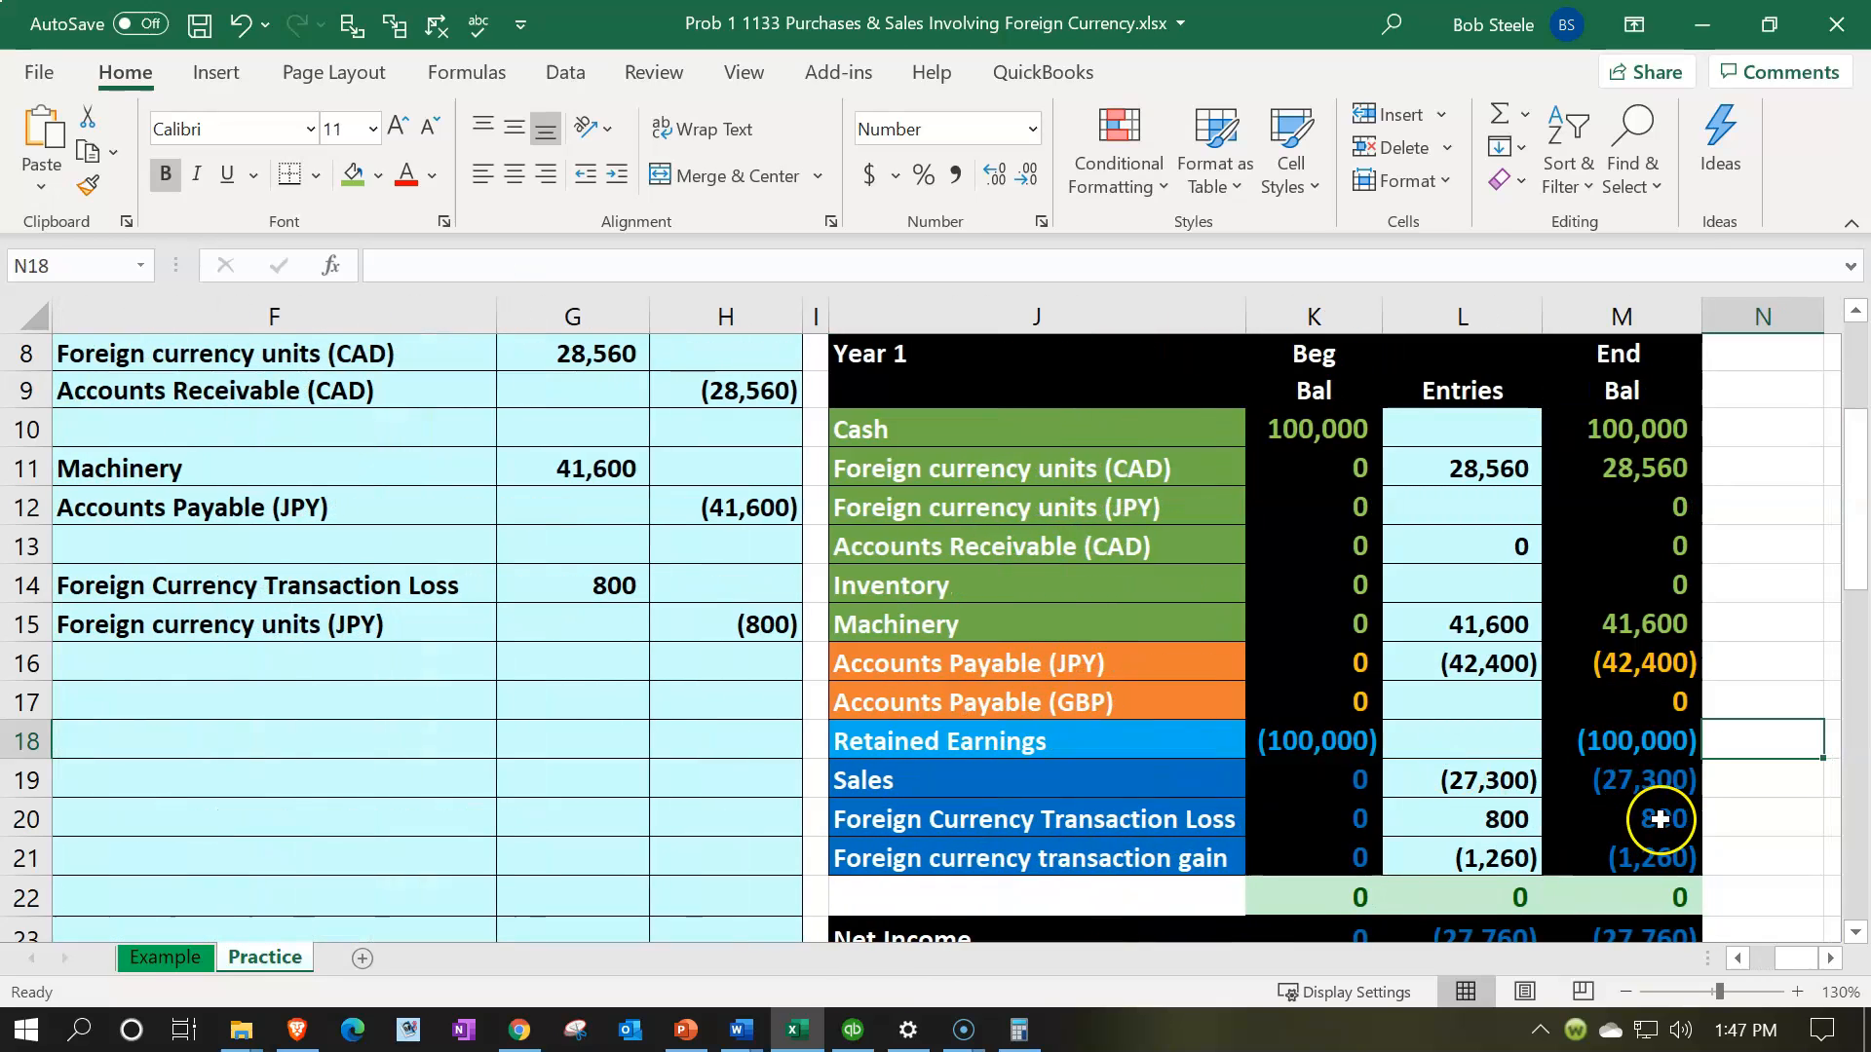
{"action": "left_click_drag", "start_coordinate": [1659, 819], "coordinate": [1660, 852]}
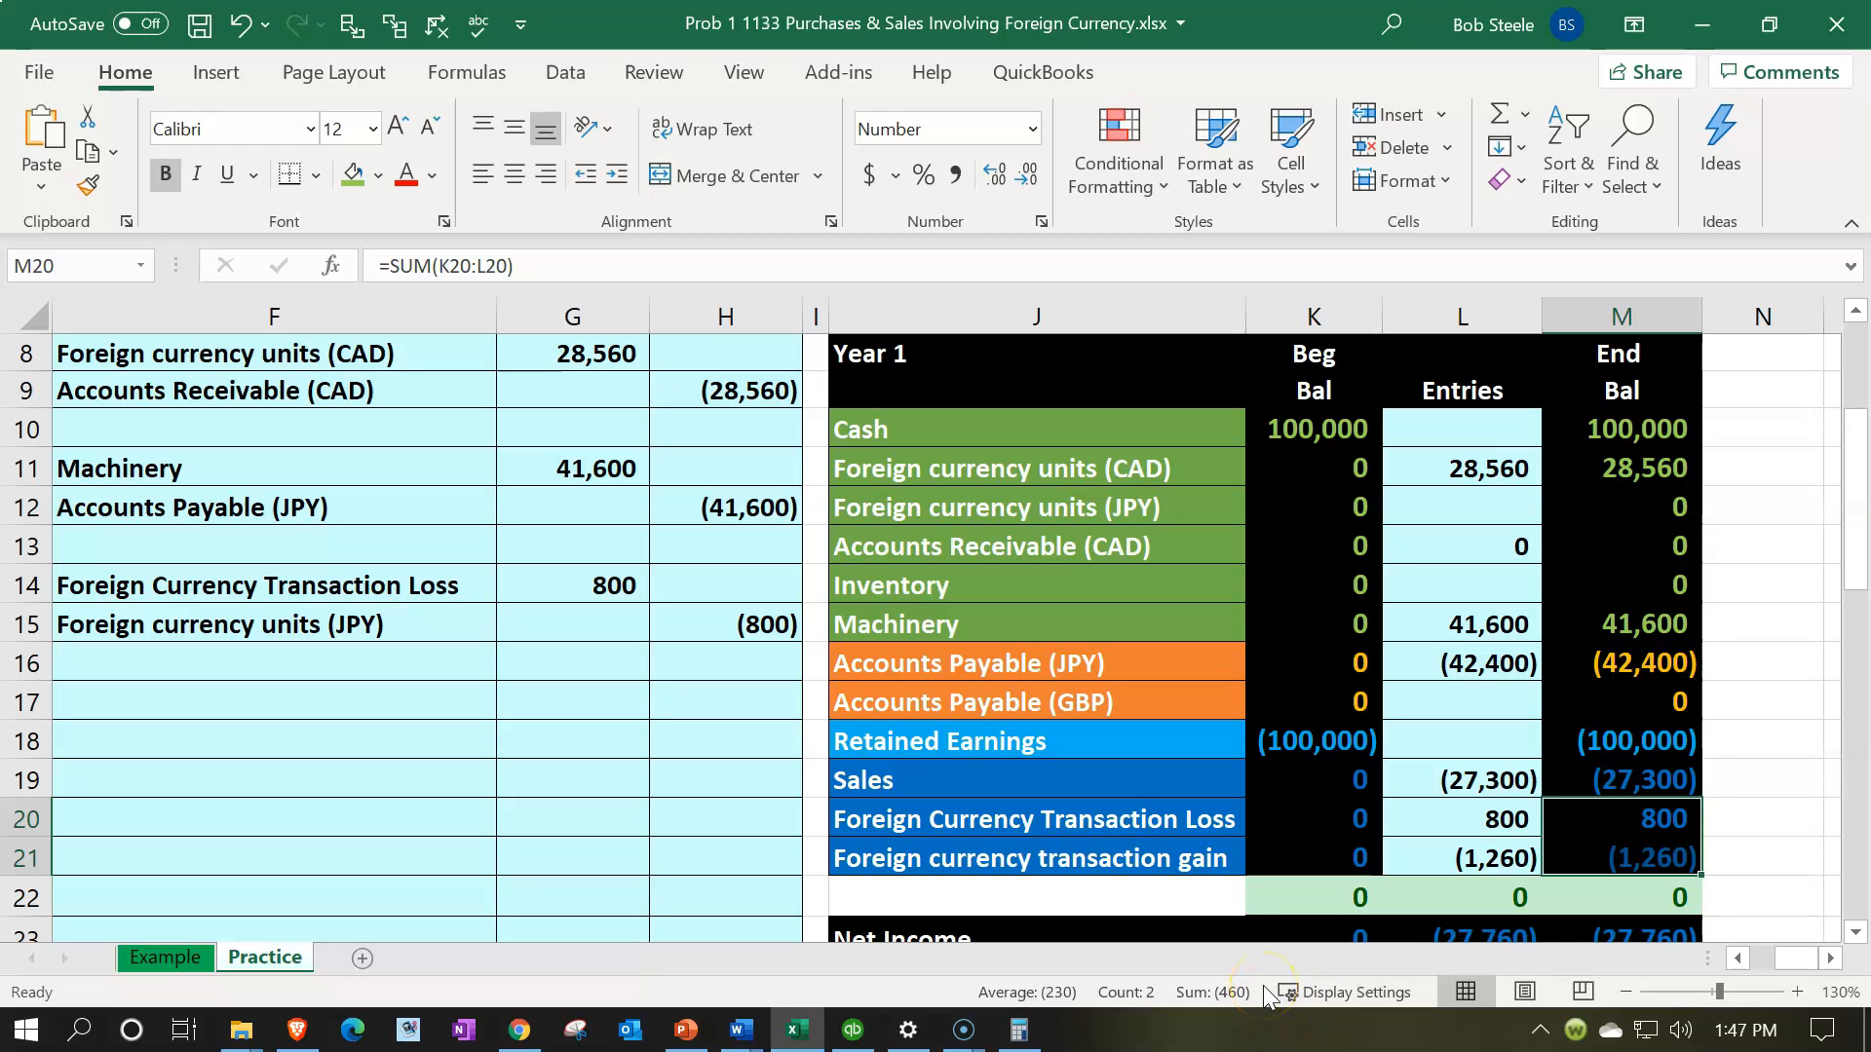
{"action": "left_click", "coordinate": [1702, 24]}
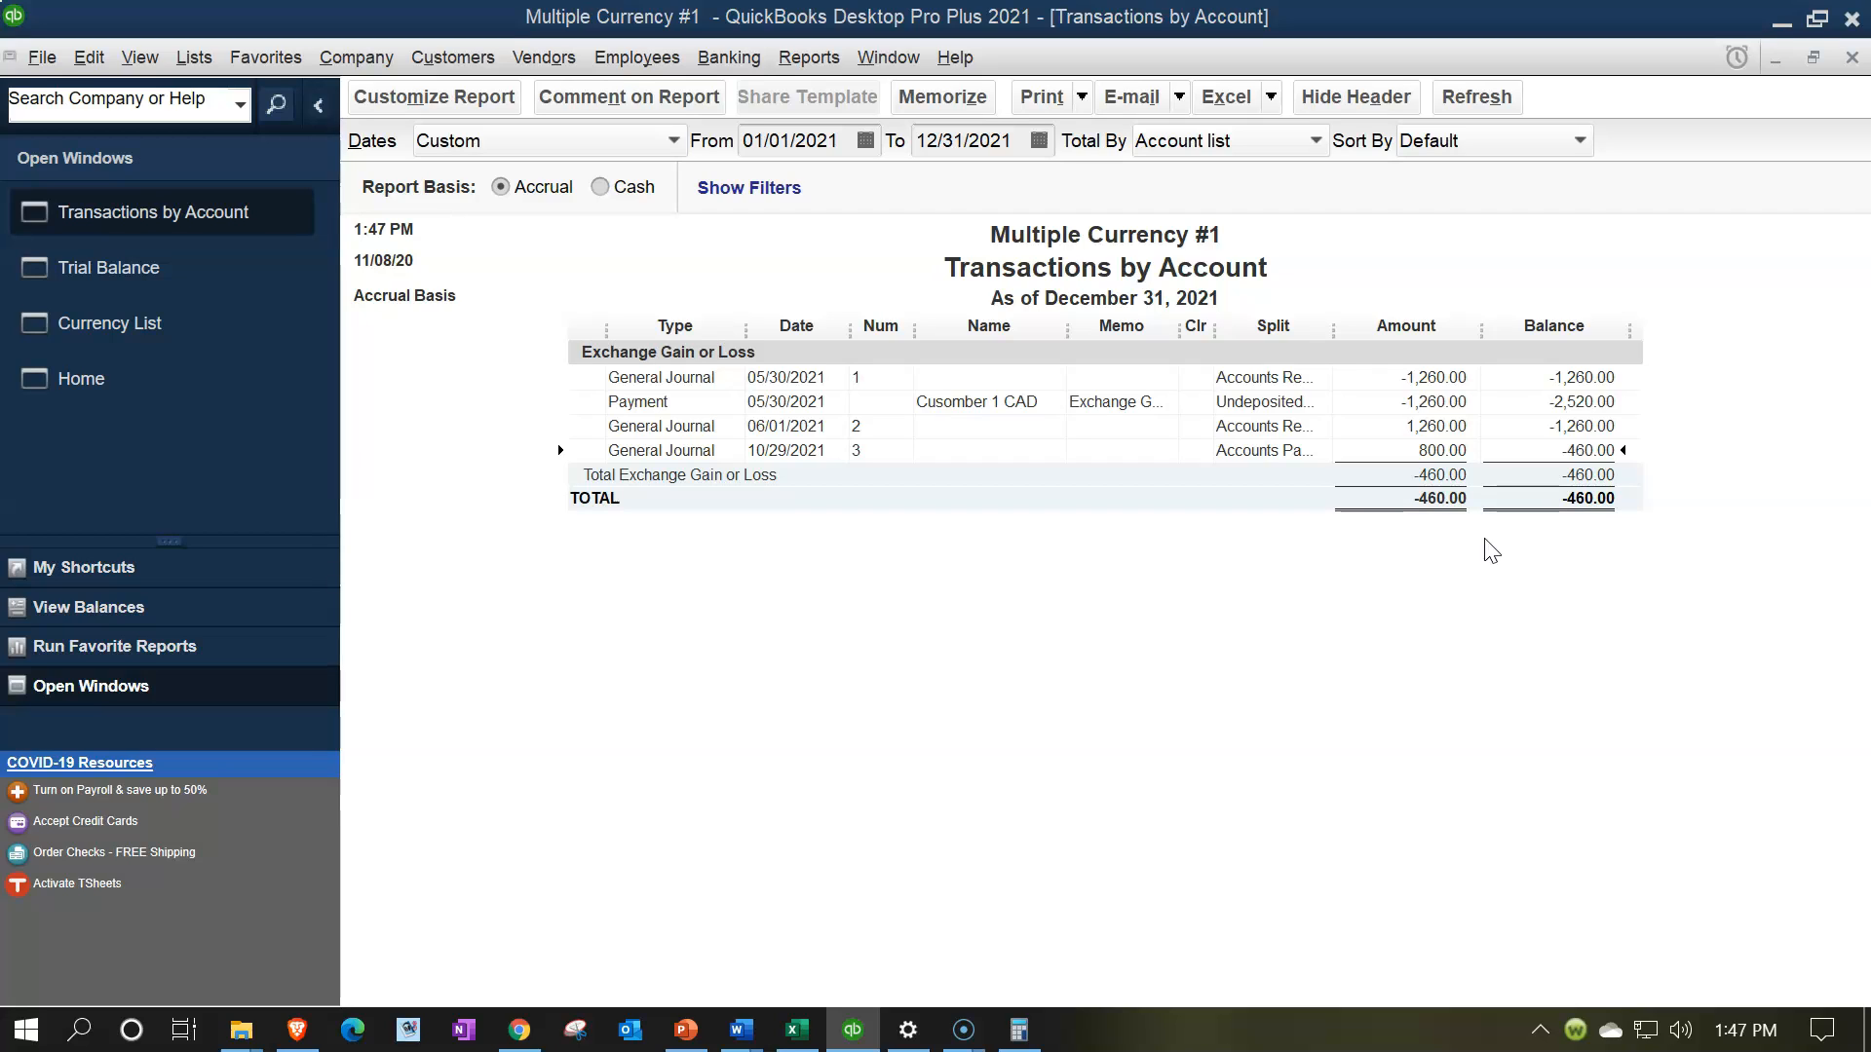
{"action": "left_click", "coordinate": [1851, 58]}
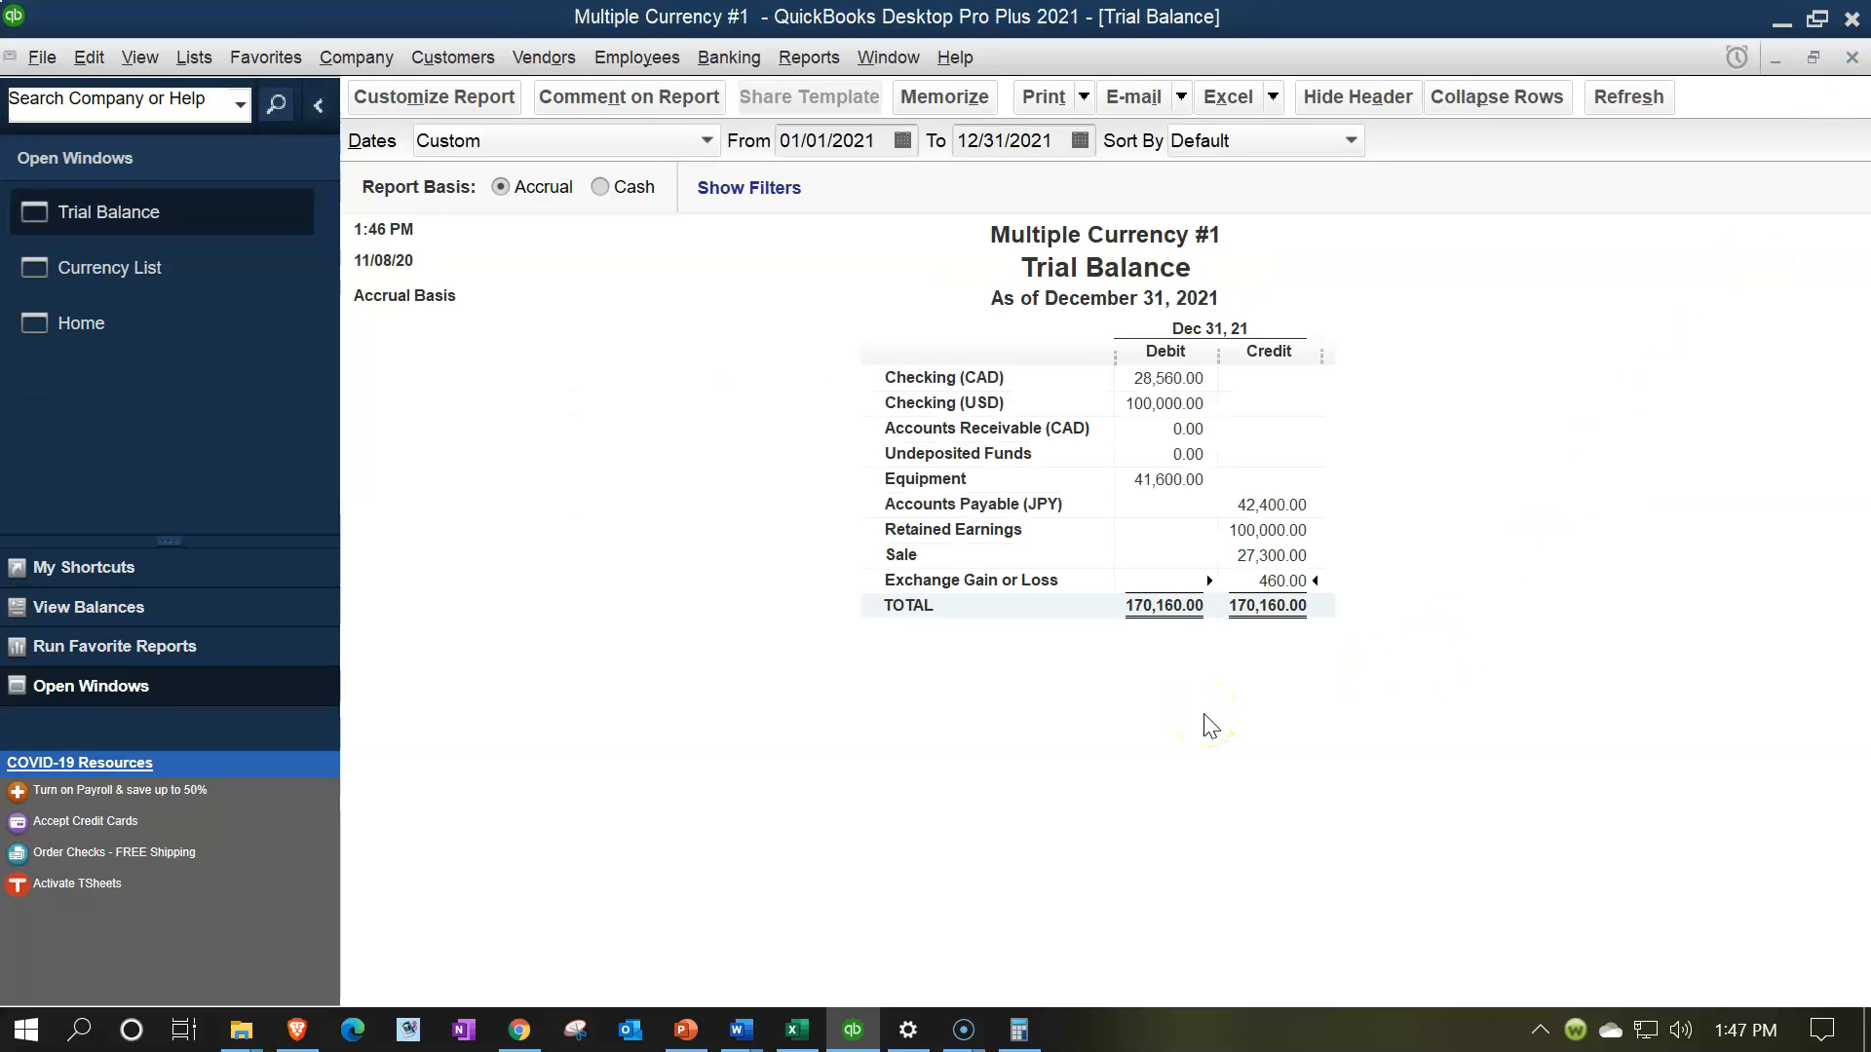
View the vendor workflow on the Home page, and switch to Excel to check the combined Machinery and Foreign Currency Transaction Loss debits
{"action": "left_click", "coordinate": [113, 349]}
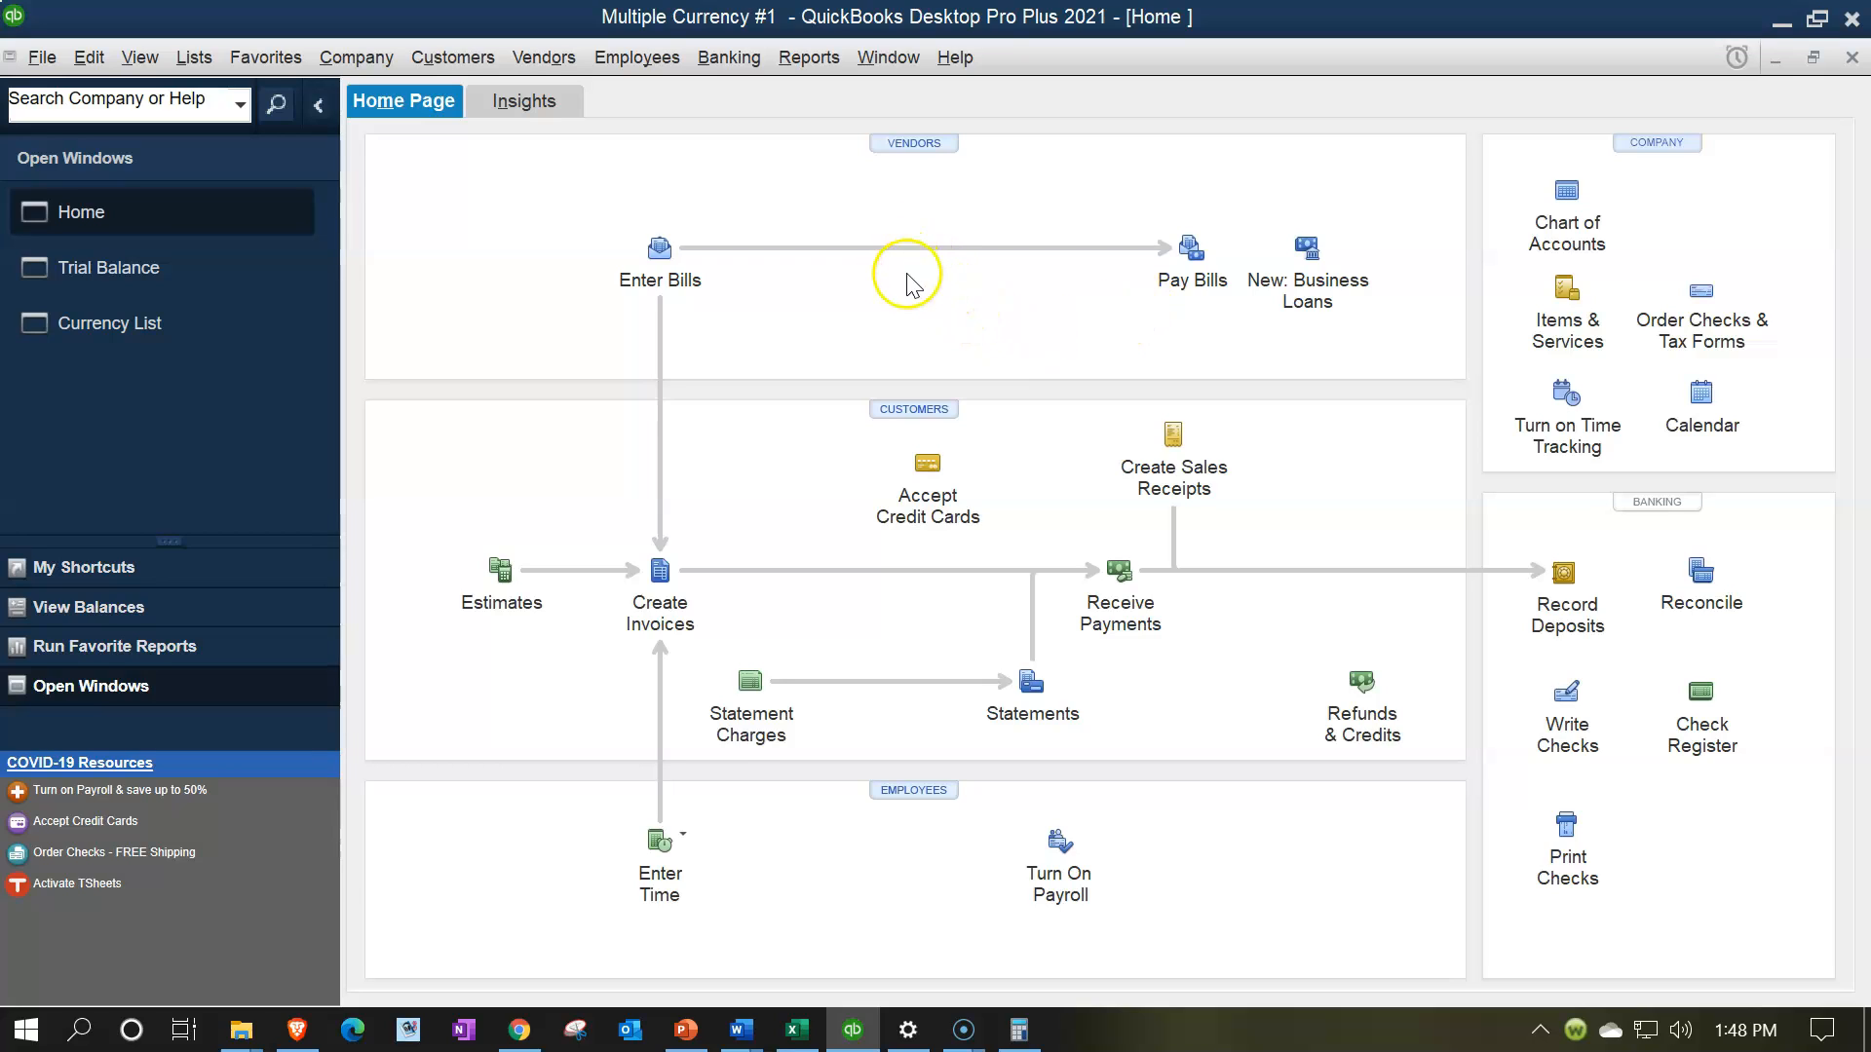
{"action": "left_click", "coordinate": [937, 347]}
{"action": "left_click", "coordinate": [791, 1031]}
{"action": "left_click", "coordinate": [1116, 704]}
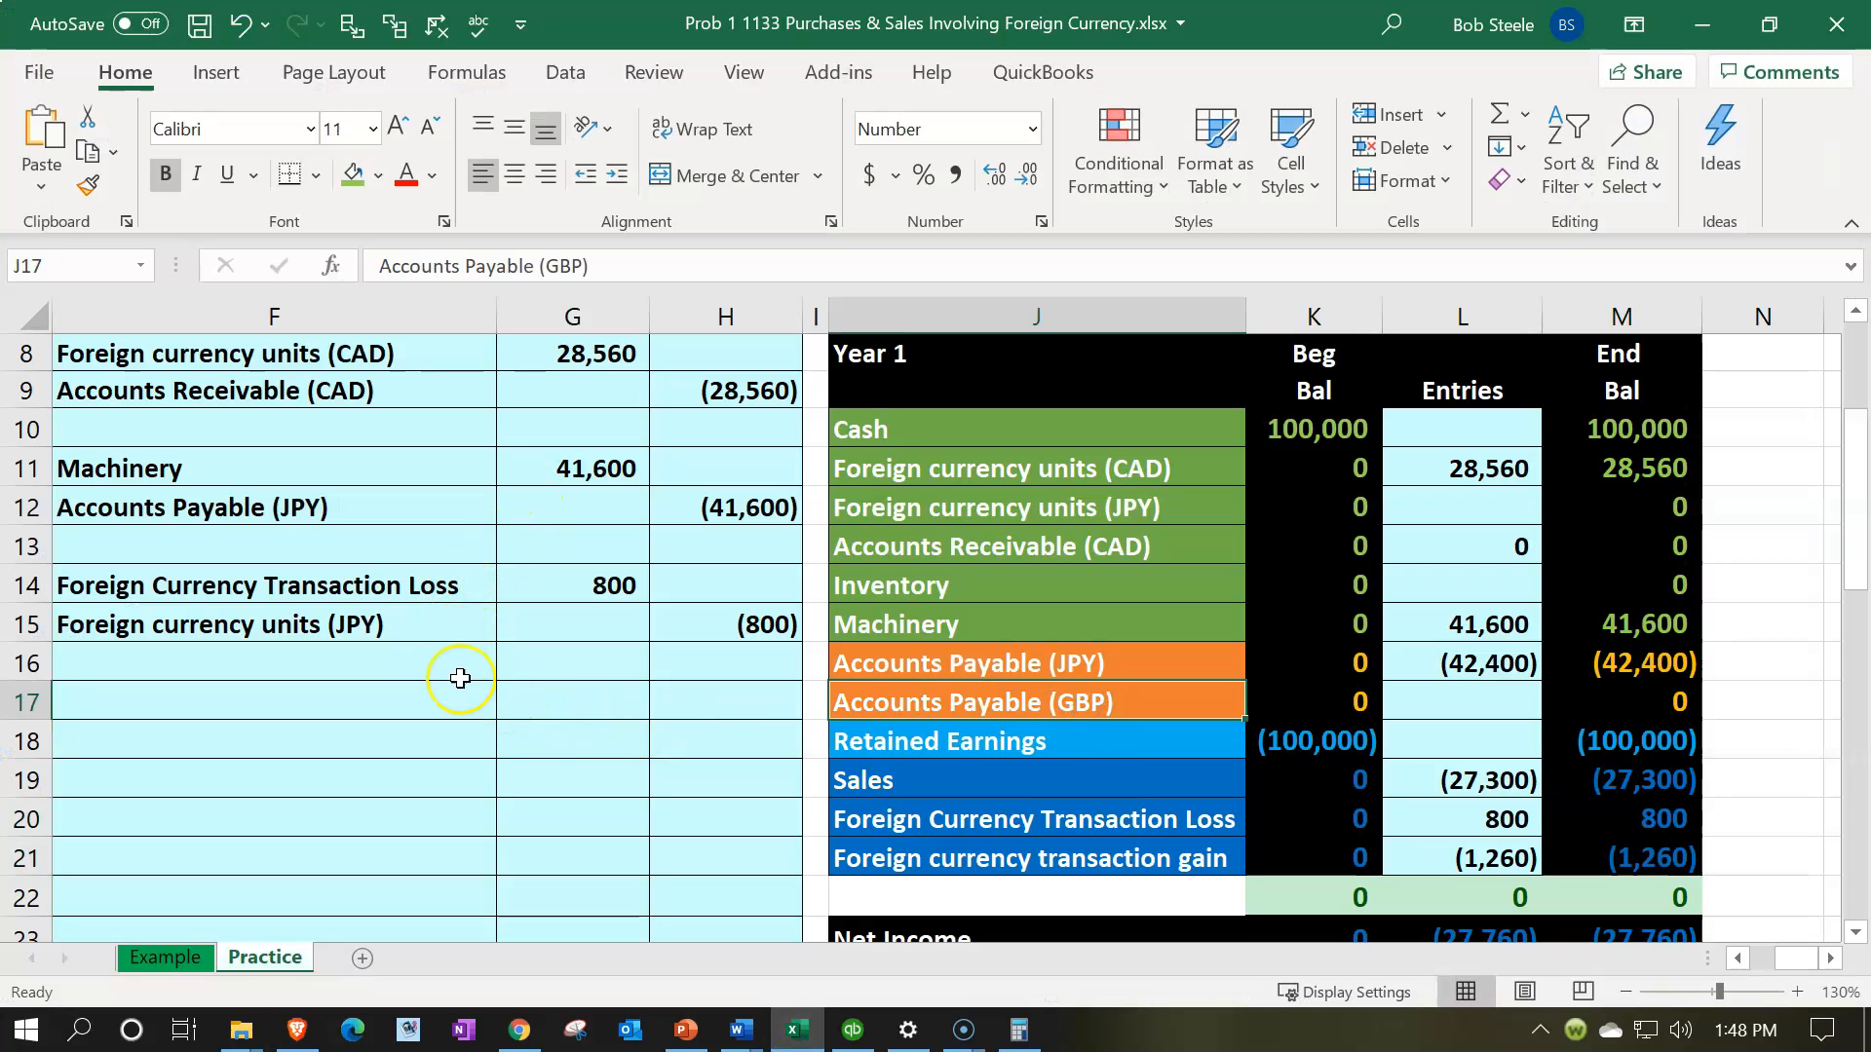
{"action": "left_click", "coordinate": [709, 731]}
{"action": "key", "text": "Left"}
{"action": "key", "text": "Left"}
{"action": "key", "text": "Left"}
{"action": "key", "text": "Left"}
{"action": "key", "text": "Left"}
{"action": "key", "text": "Left"}
{"action": "key", "text": "Left"}
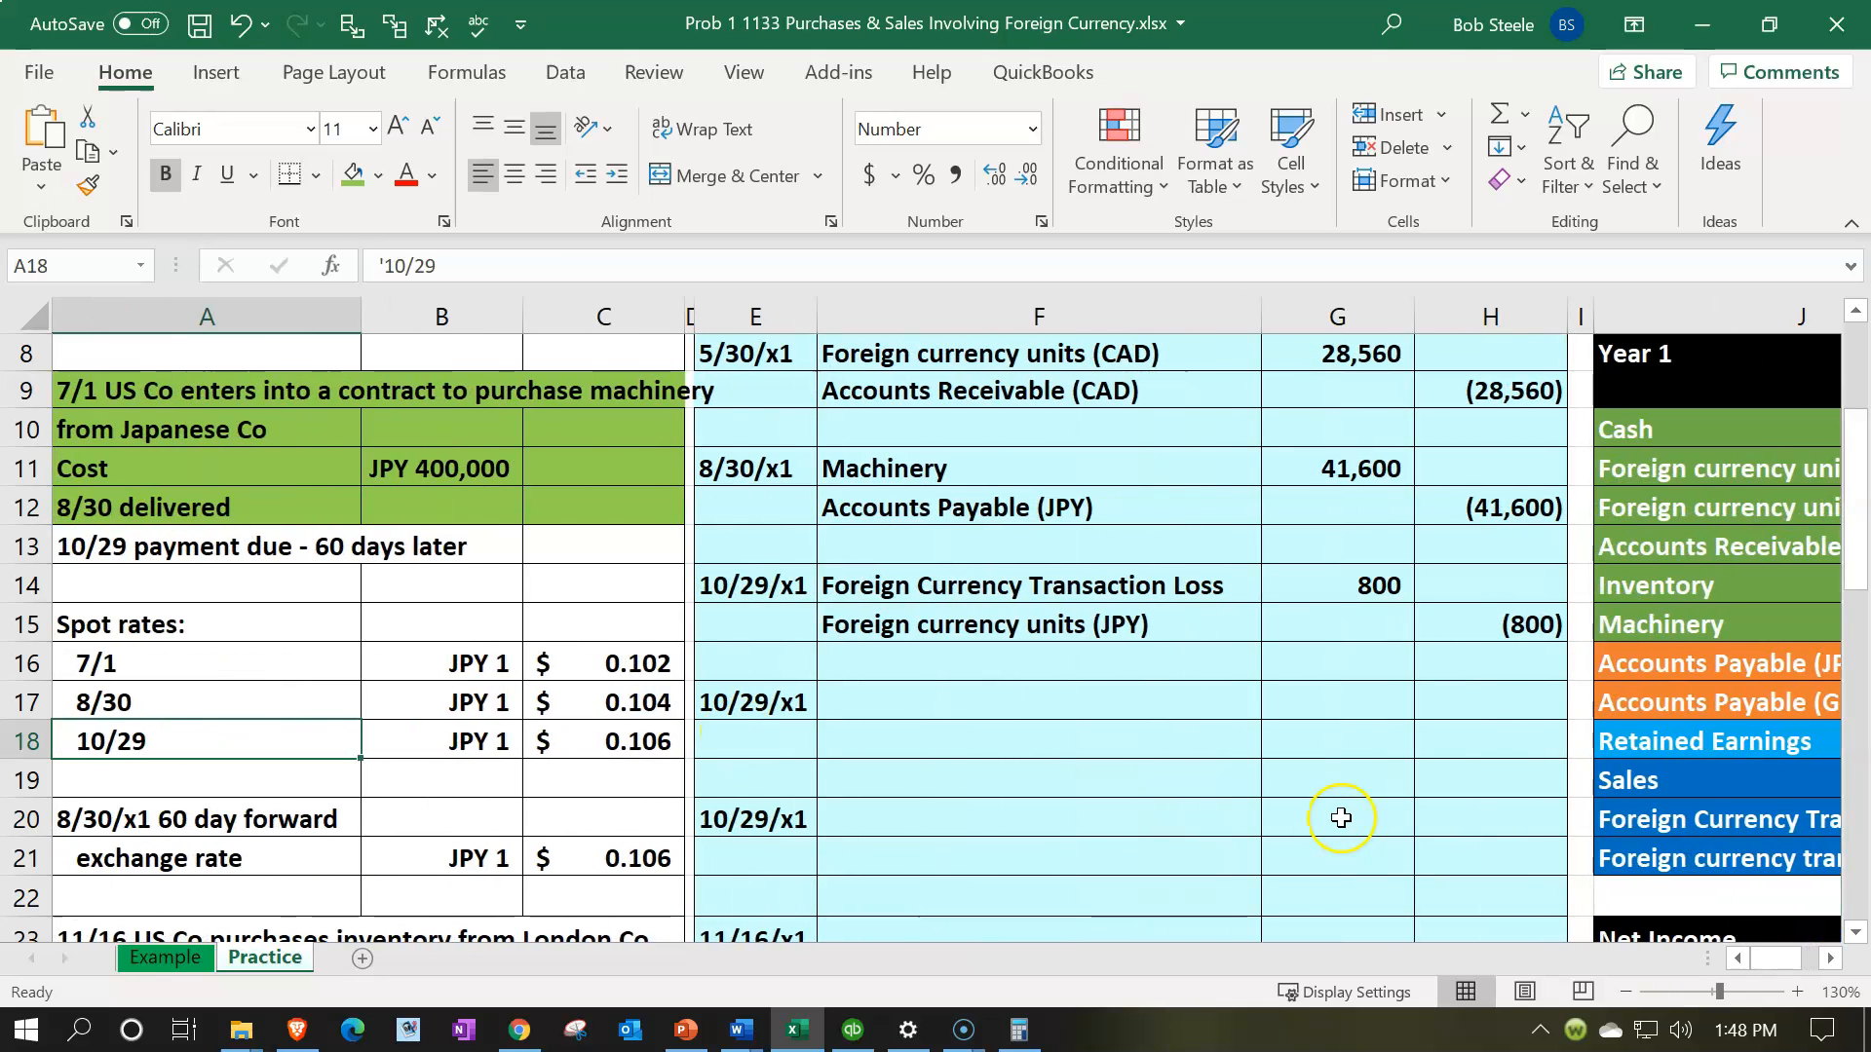
{"action": "left_click_drag", "start_coordinate": [1349, 470], "coordinate": [1364, 583]}
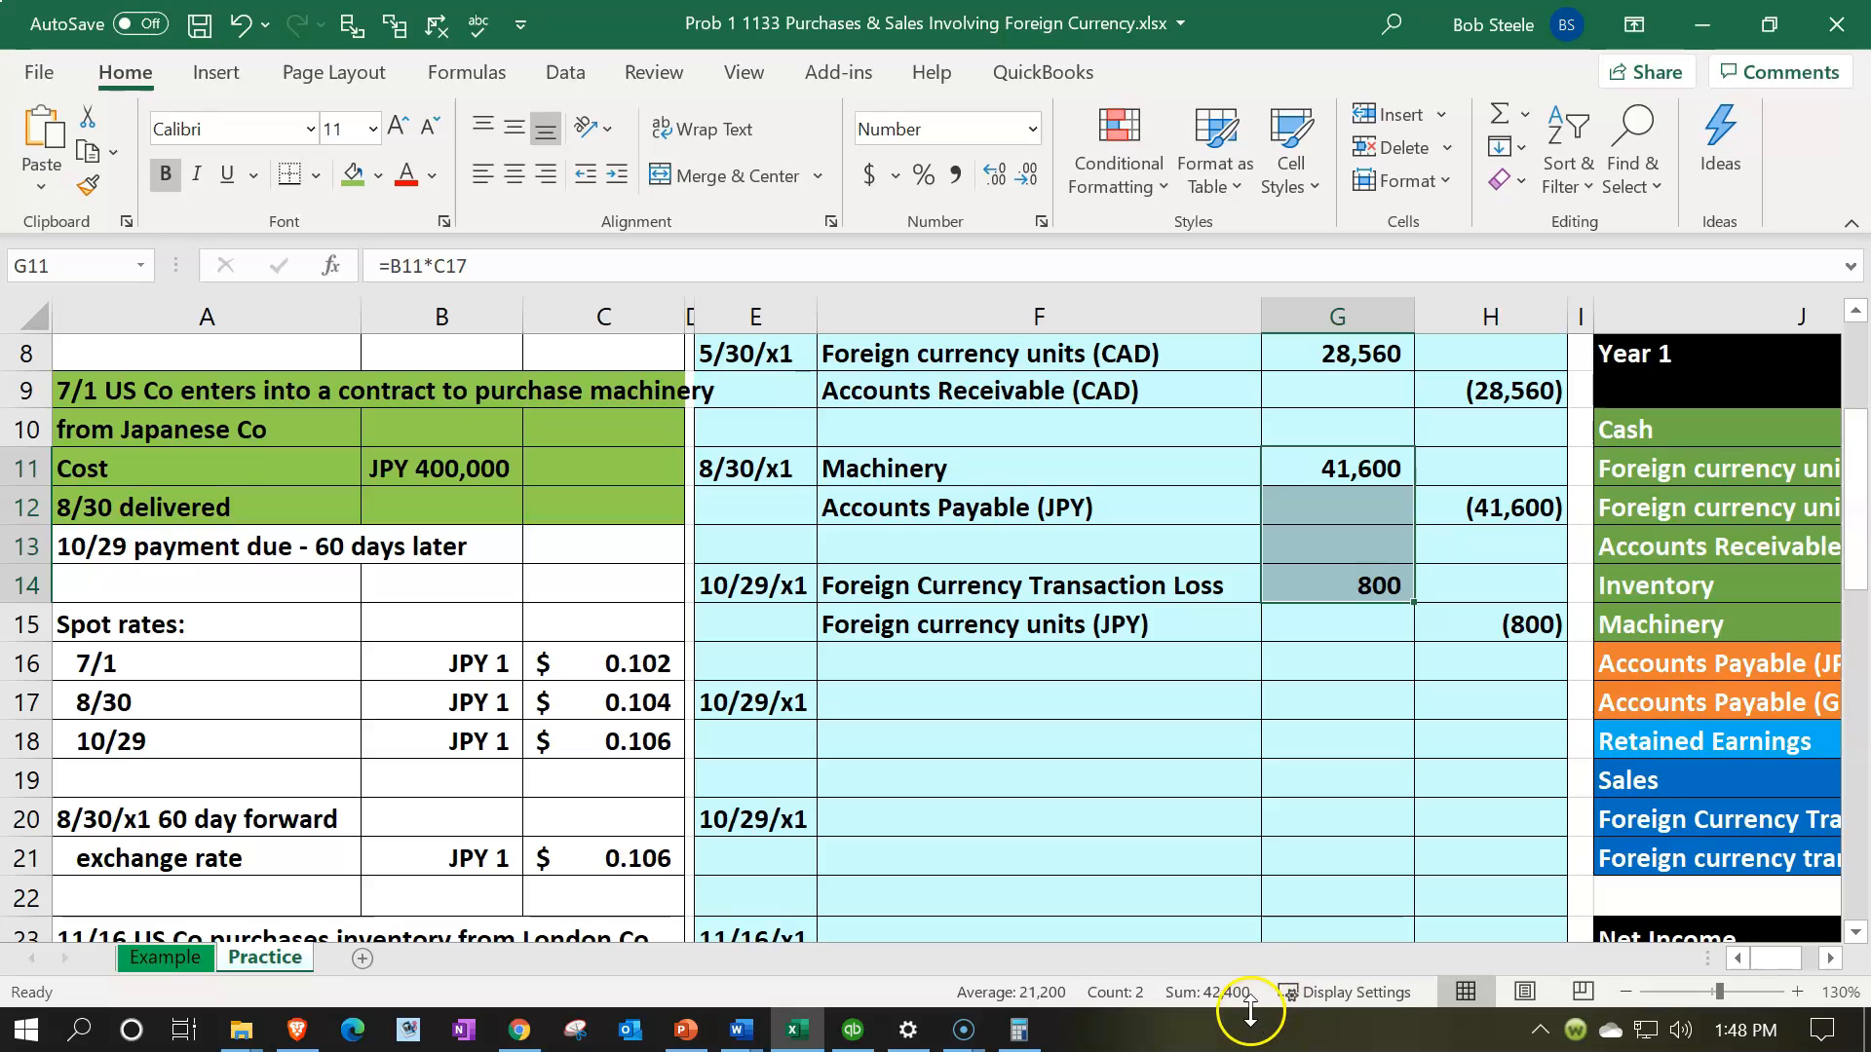
{"action": "left_click", "coordinate": [1249, 781]}
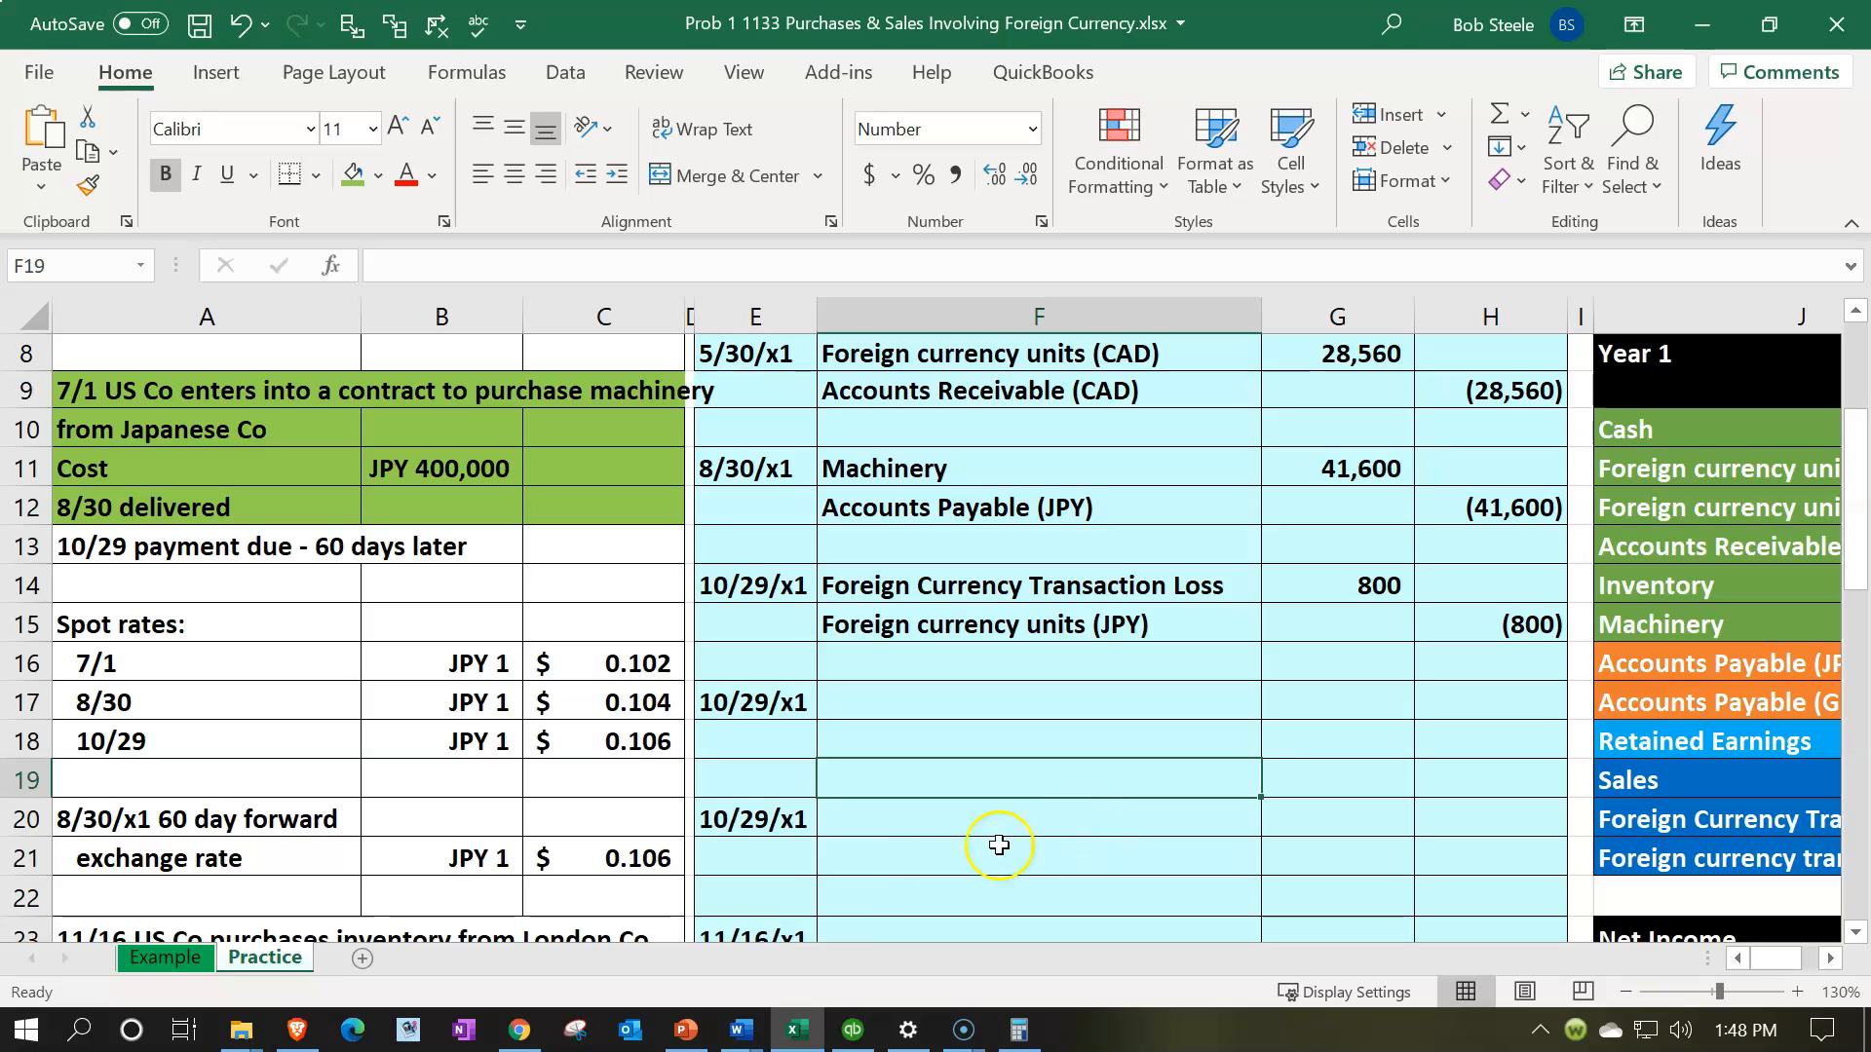
Switch to QuickBooks and review the Checking (USD) and Accounts Payable (JPY) balances on the Trial Balance report
{"action": "left_click", "coordinate": [850, 1039]}
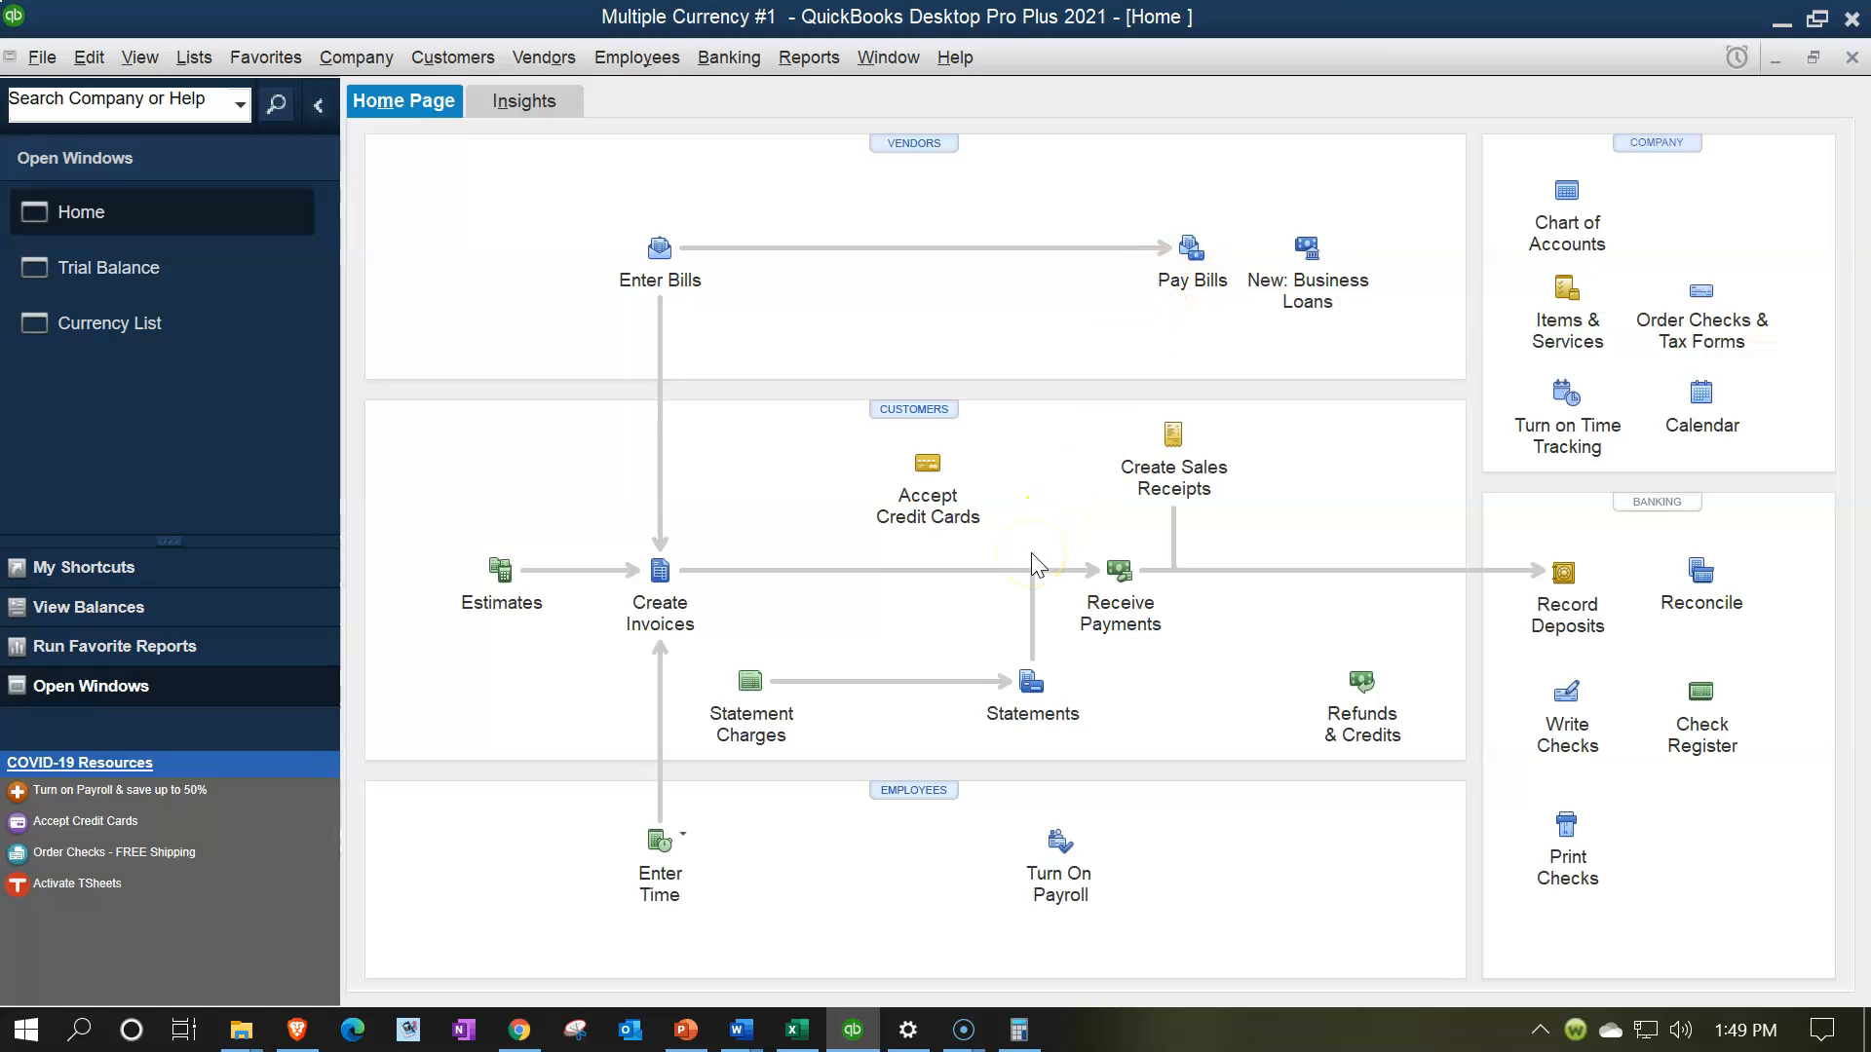
{"action": "left_click", "coordinate": [224, 269]}
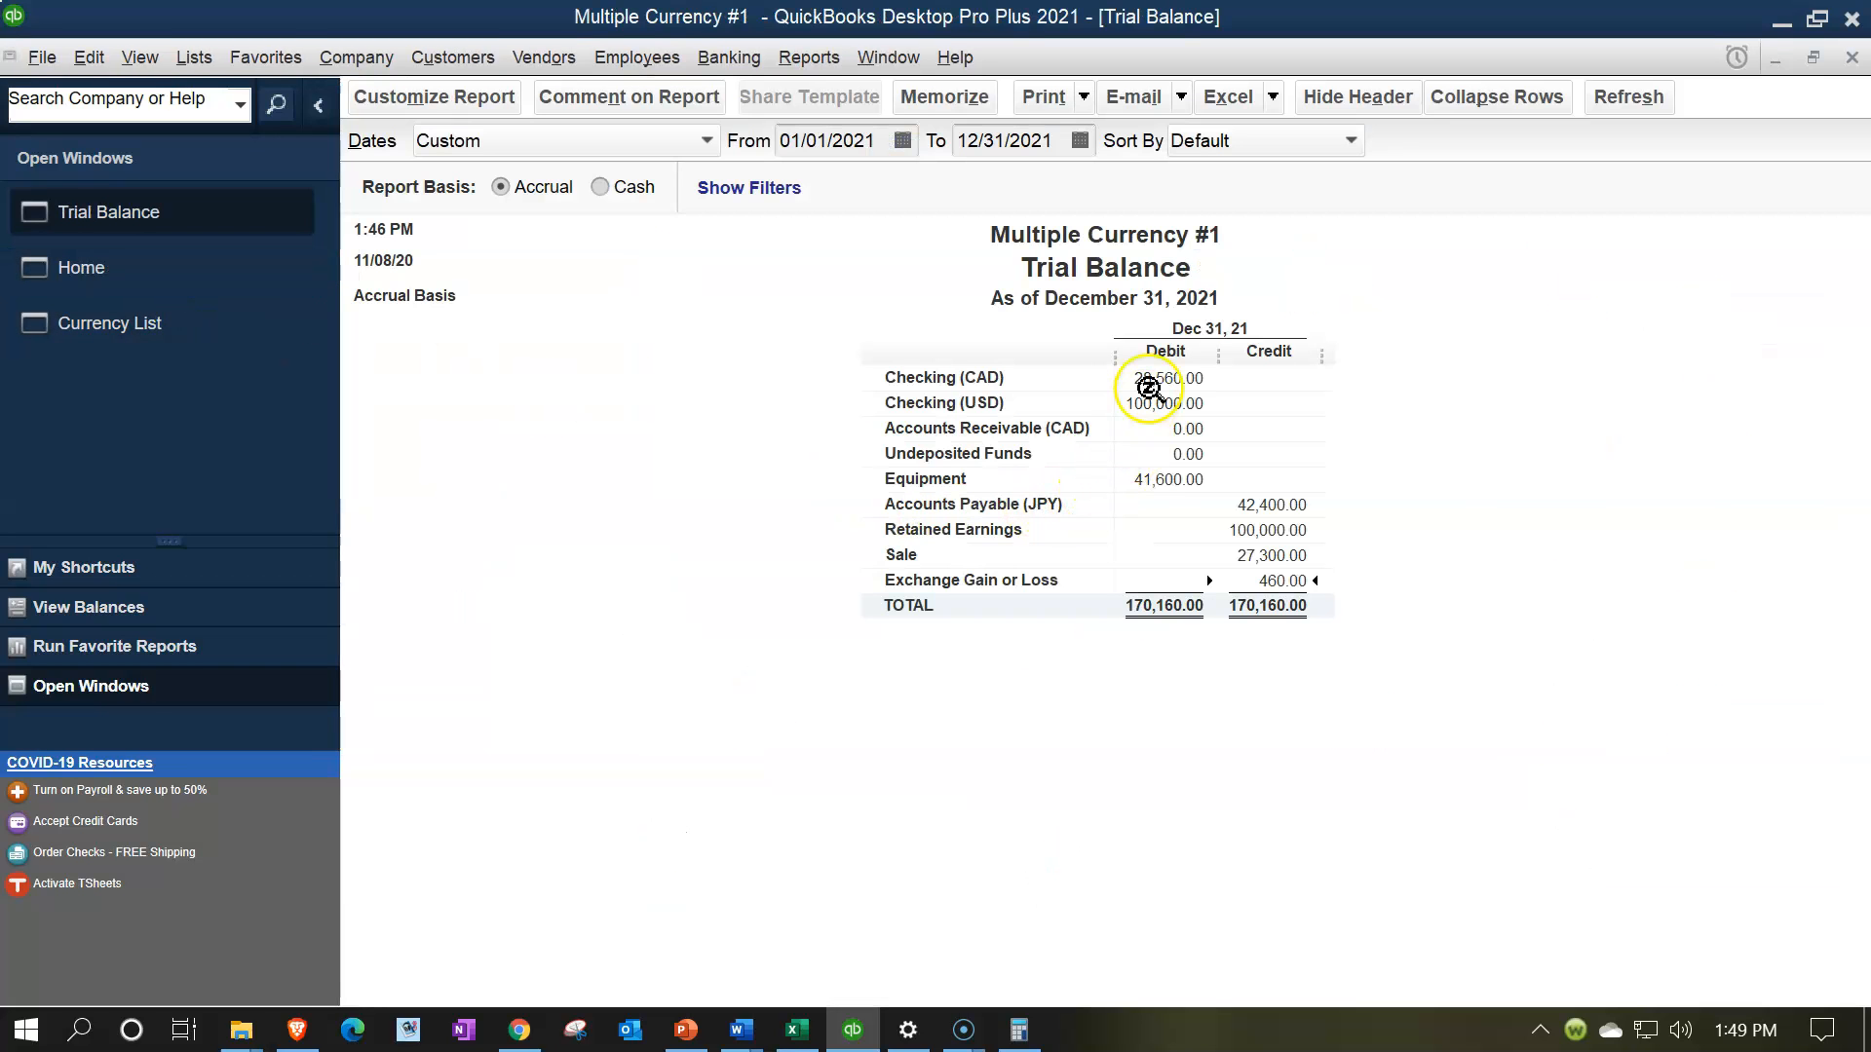
{"action": "left_click", "coordinate": [1152, 401]}
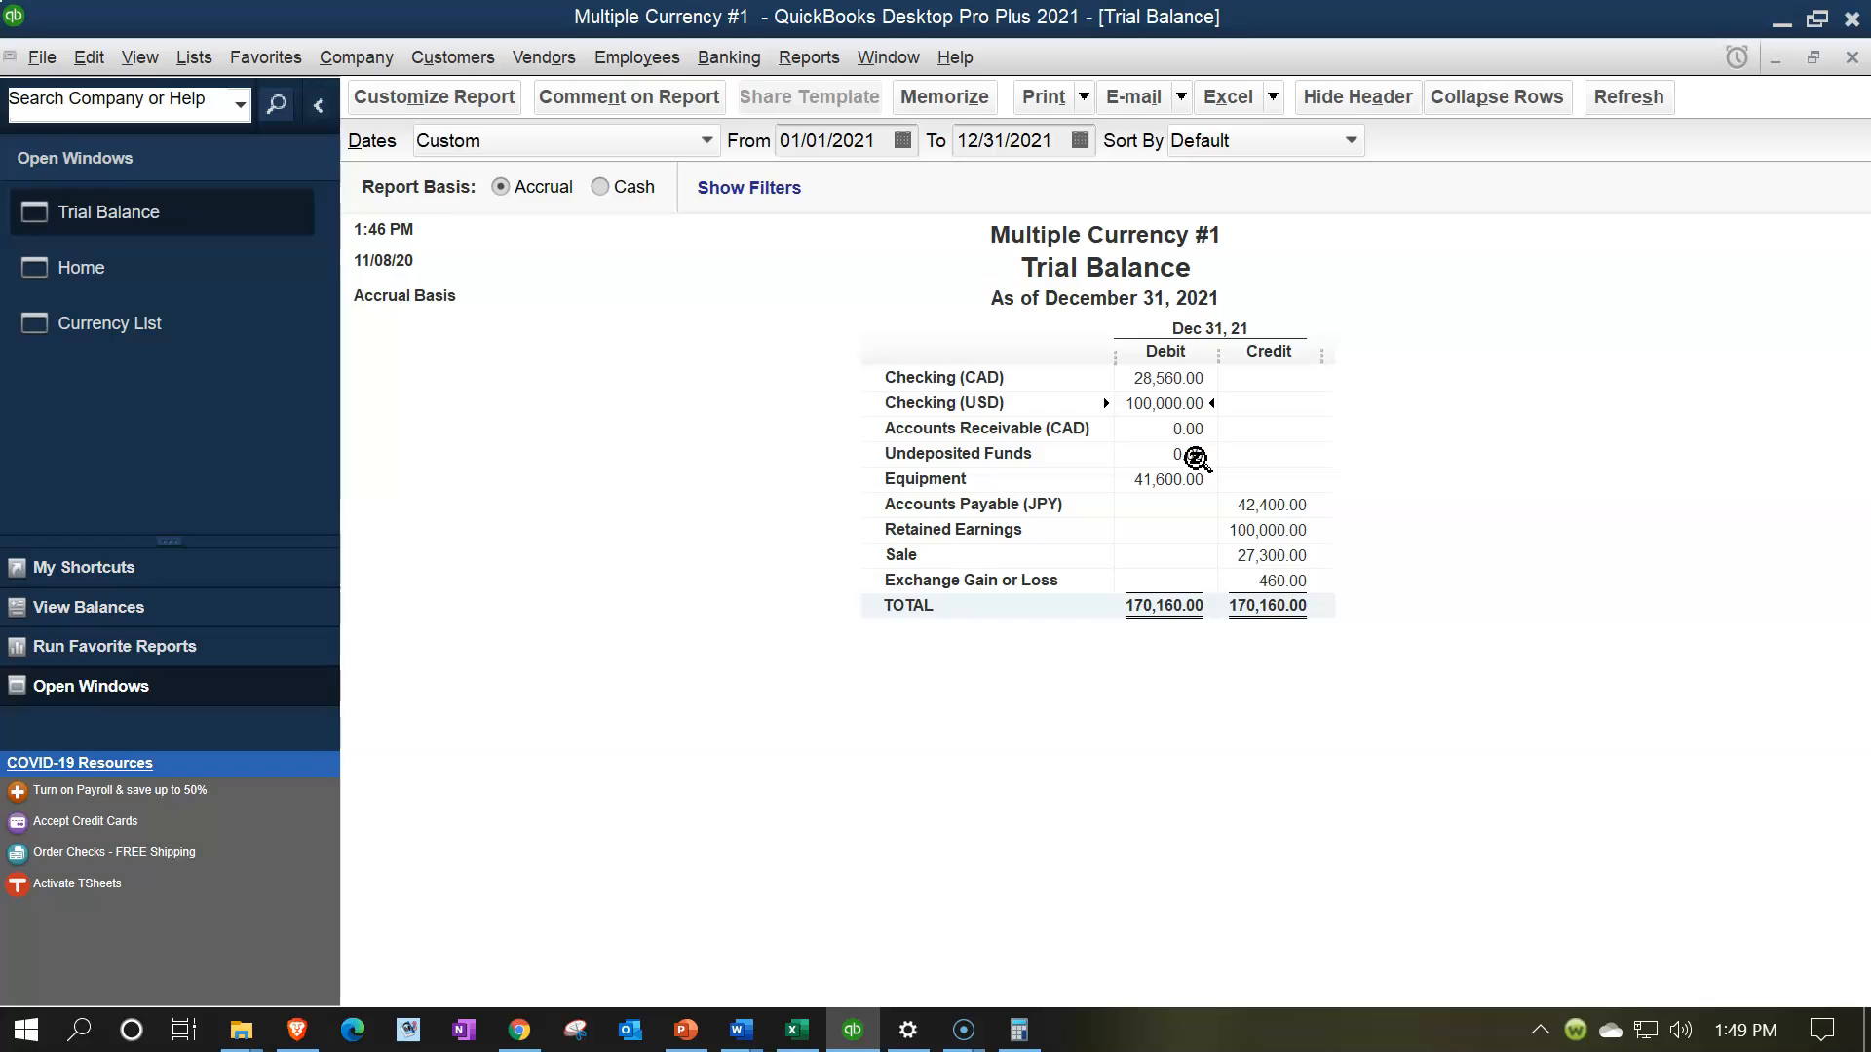
{"action": "left_click", "coordinate": [1170, 407]}
{"action": "left_click", "coordinate": [1281, 505]}
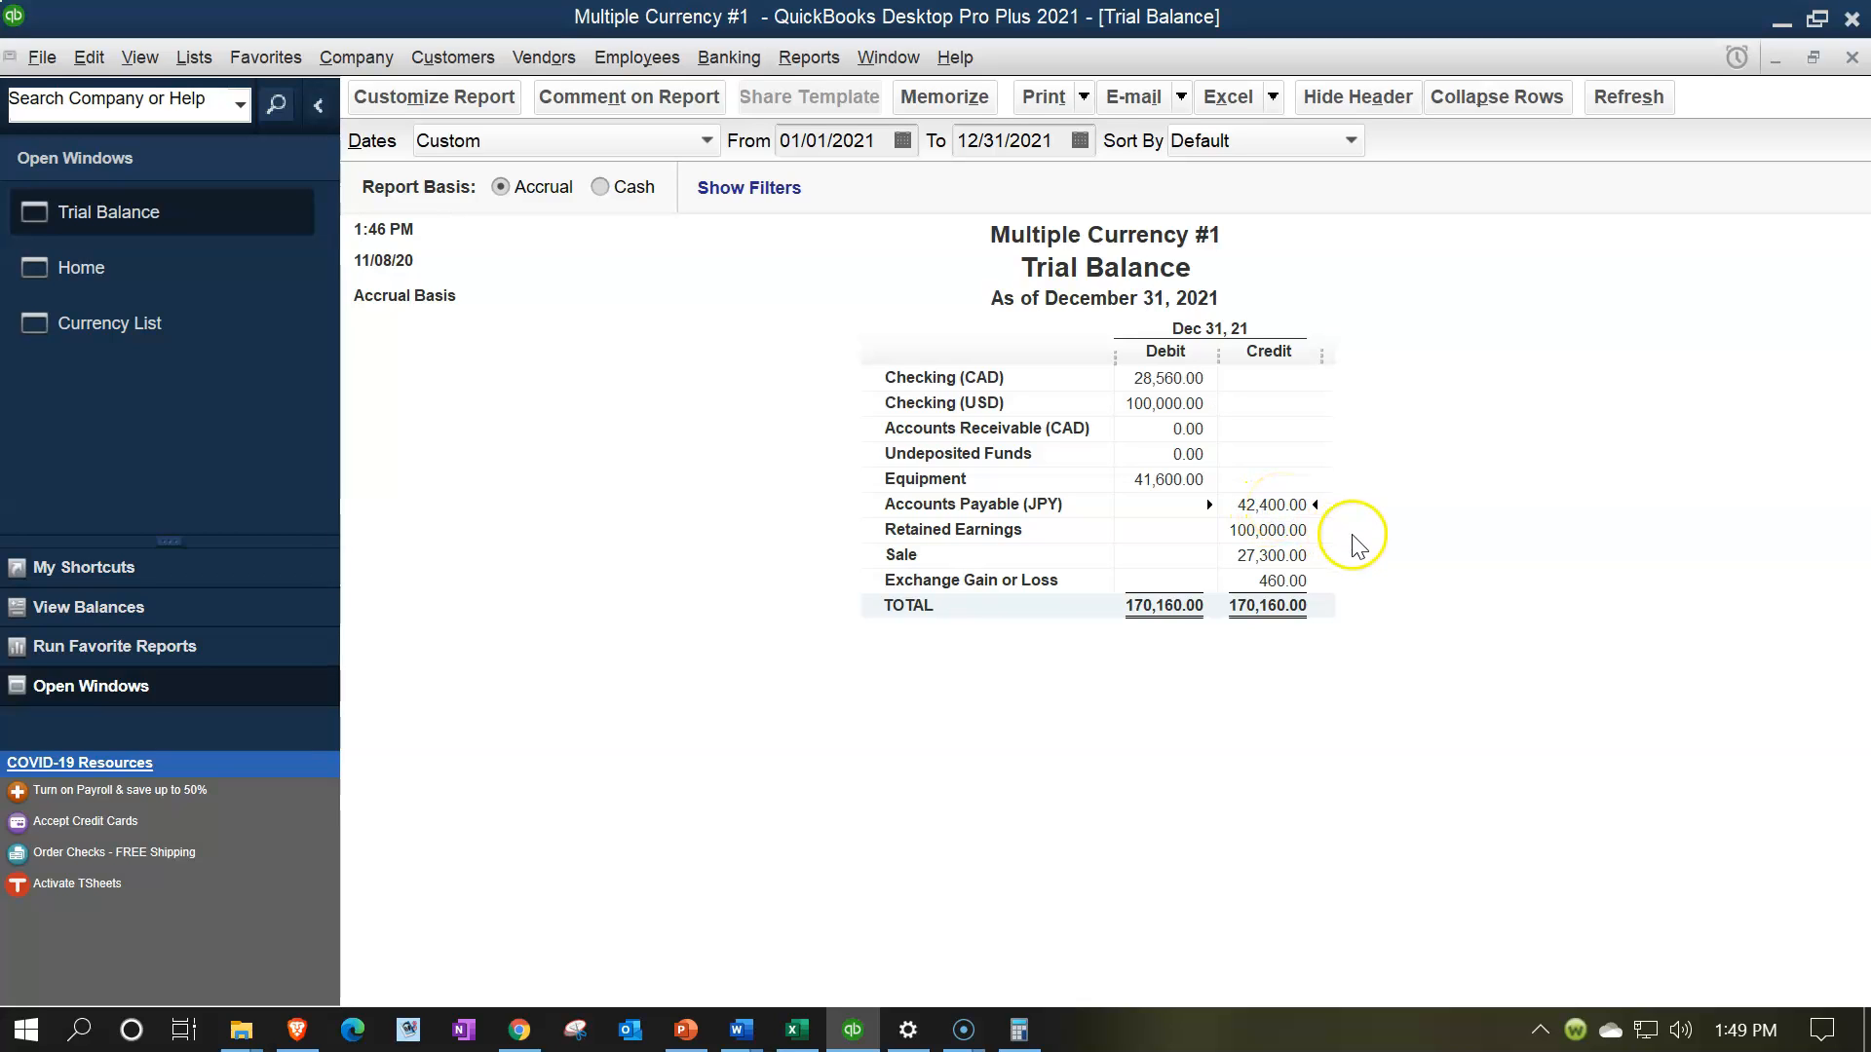